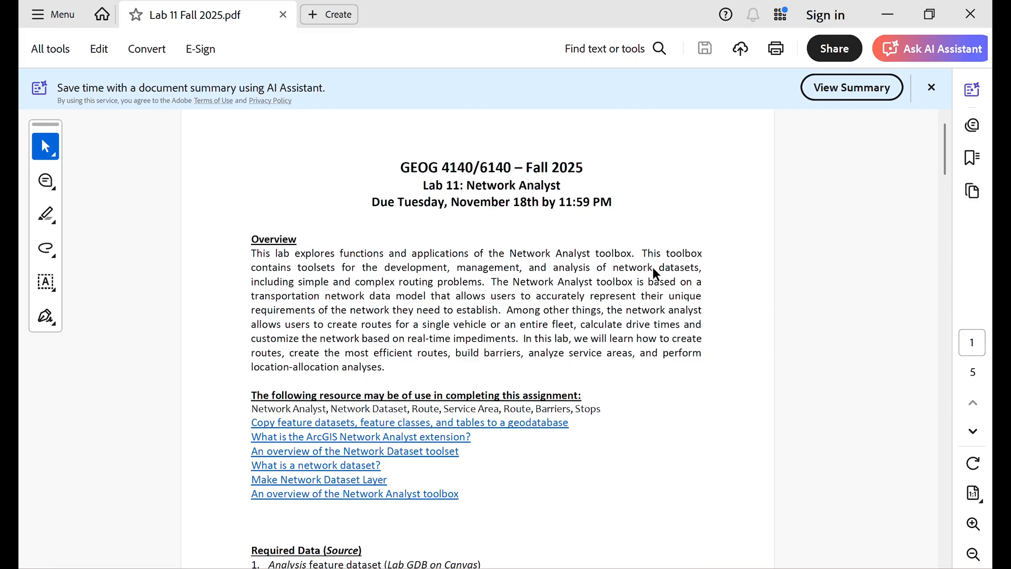
- Read the Lab 11 handout's overview, resource list and required data sections
left_click_drag(400, 267, 702, 268)
left_click(628, 402)
scroll(633, 396, "down", 3)
scroll(606, 399, "down", 2)
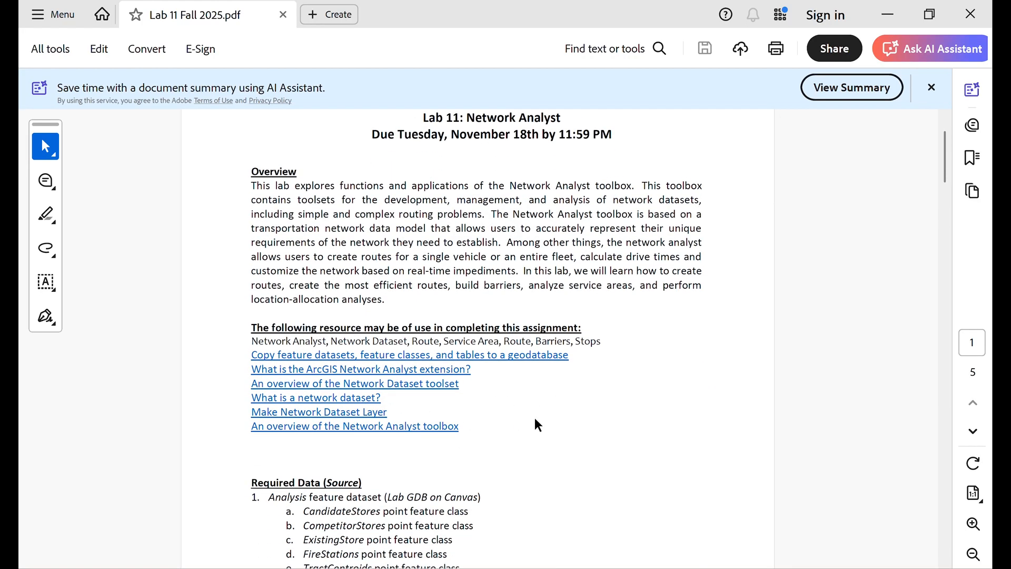
scroll(543, 421, "down", 2)
scroll(551, 420, "down", 5)
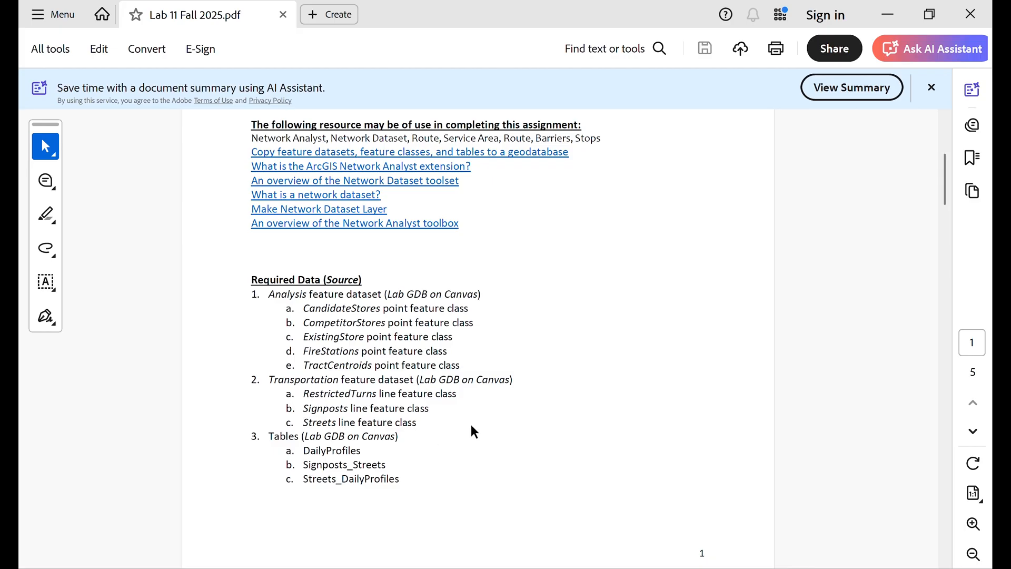
scroll(474, 432, "down", 5)
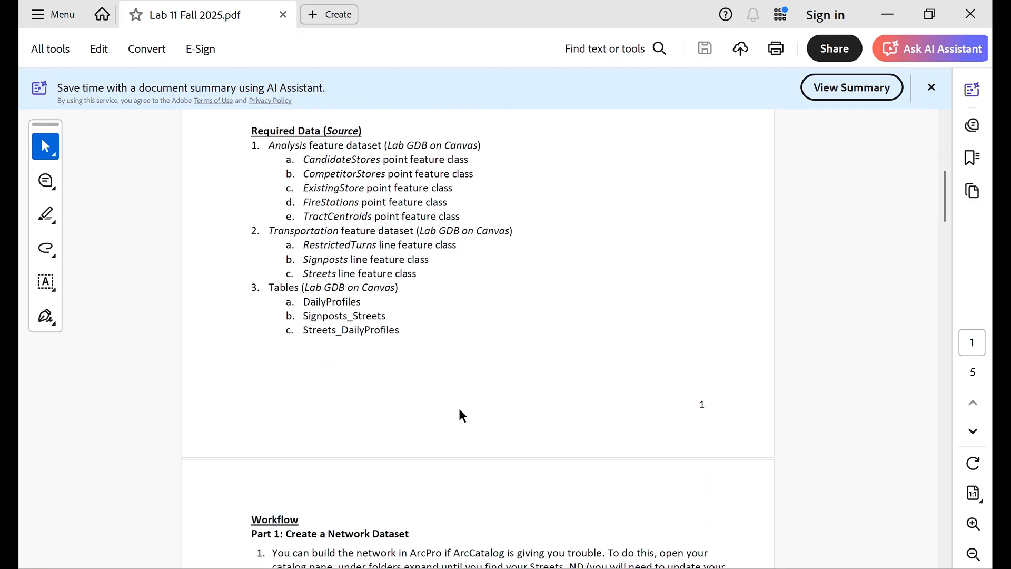
scroll(454, 397, "down", 4)
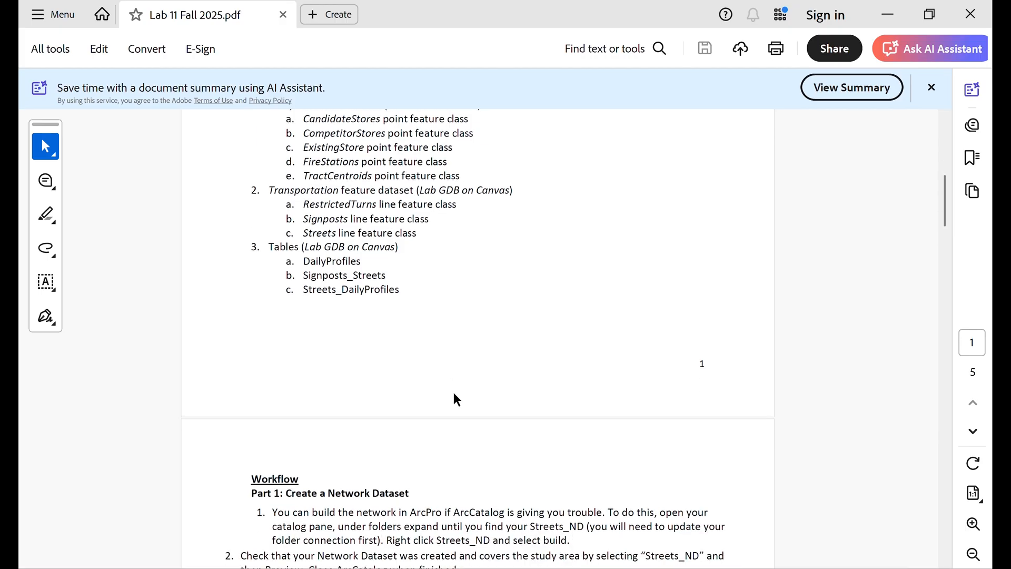
scroll(456, 398, "down", 3)
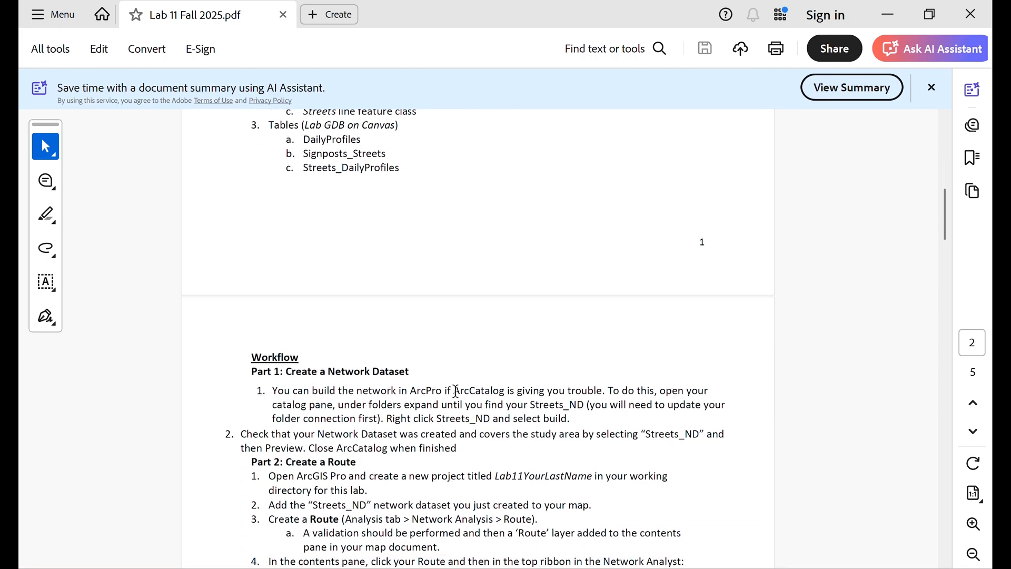
- Review the handout's workflow Parts 1 to 4 and the deliverables, and return to Part 1 on creating a network dataset
scroll(449, 356, "down", 3)
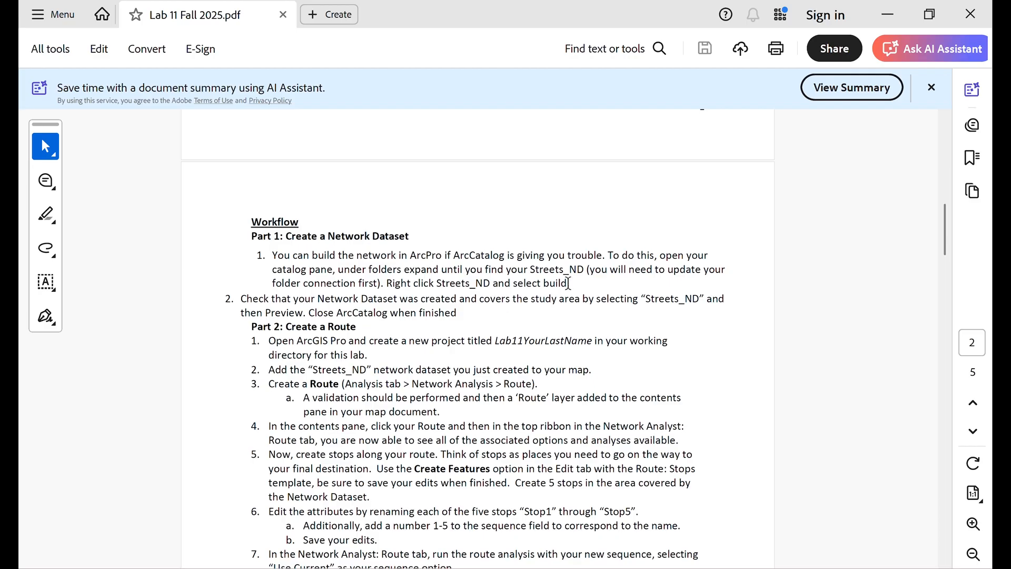
scroll(453, 342, "down", 5)
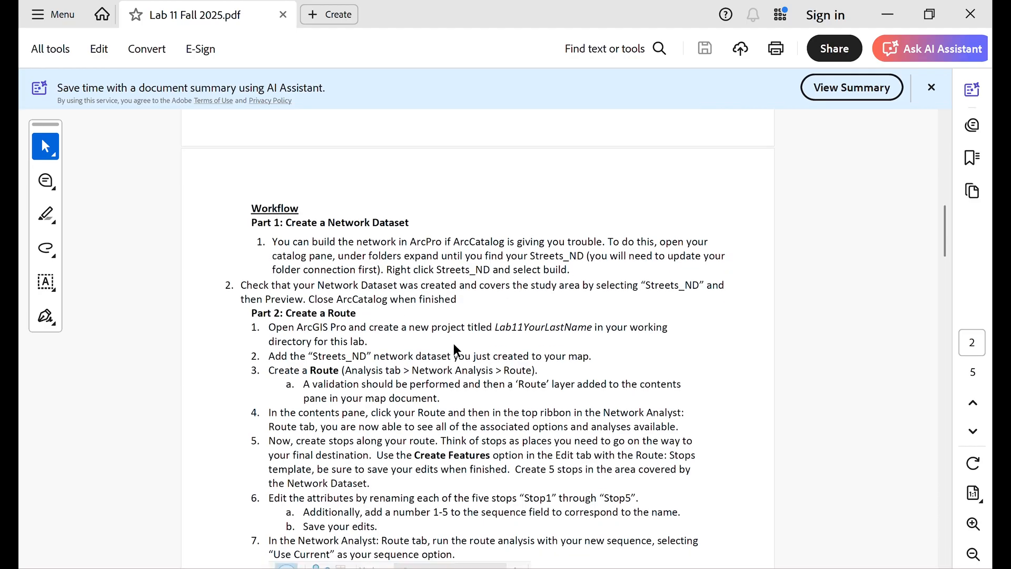
scroll(354, 126, "up", 1)
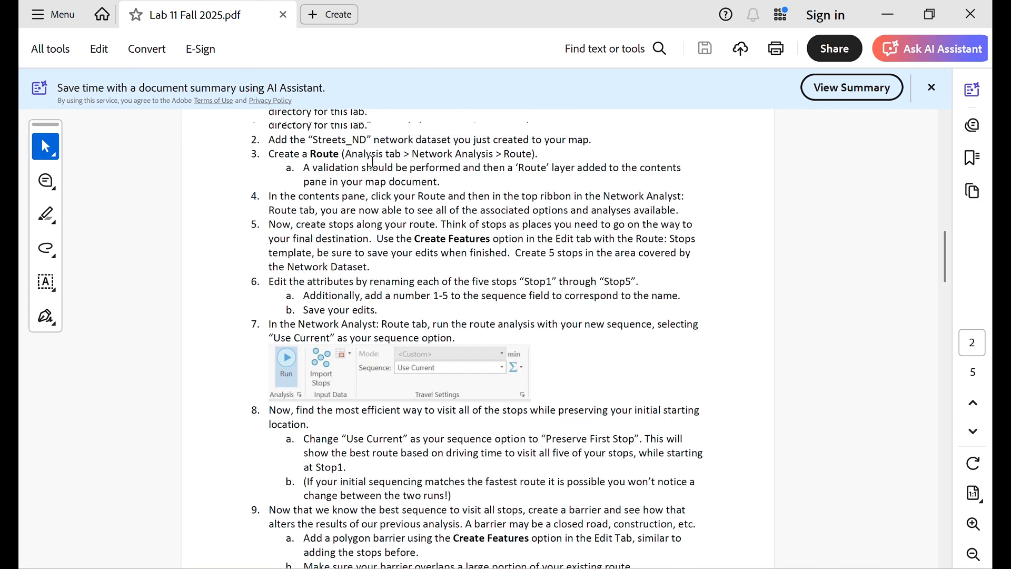
scroll(553, 253, "down", 7)
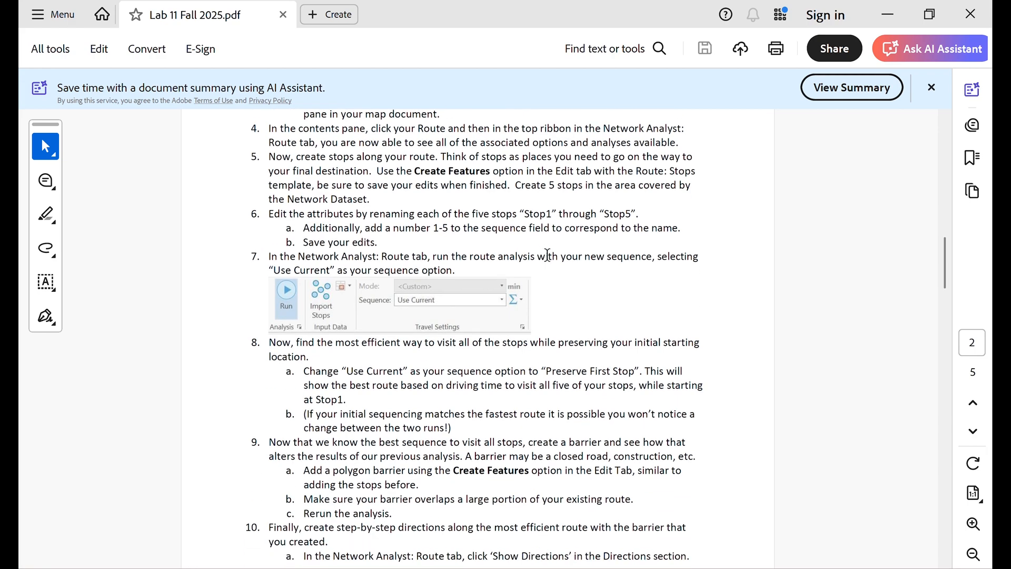
scroll(559, 248, "down", 3)
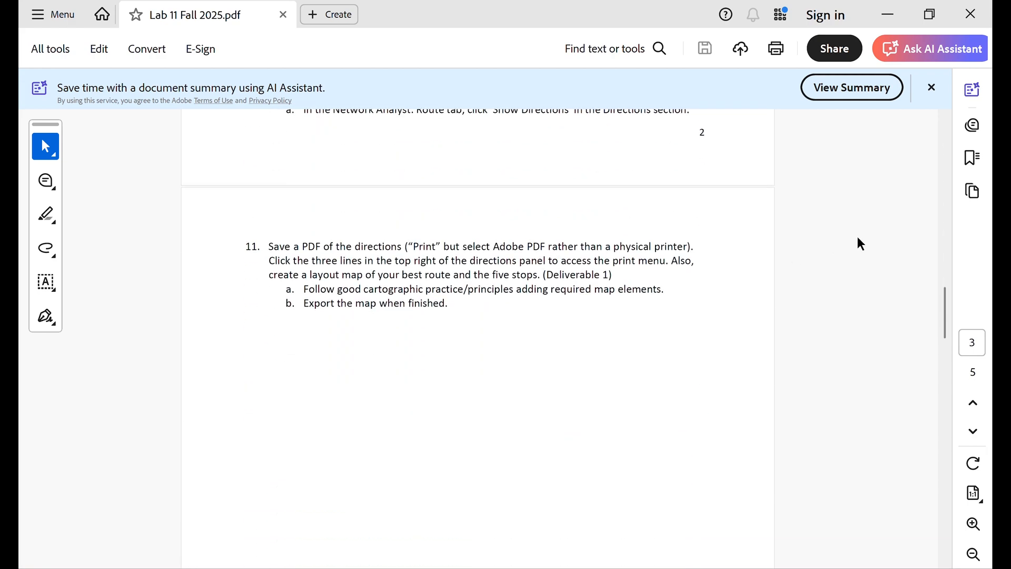
left_click_drag(944, 319, 933, 401)
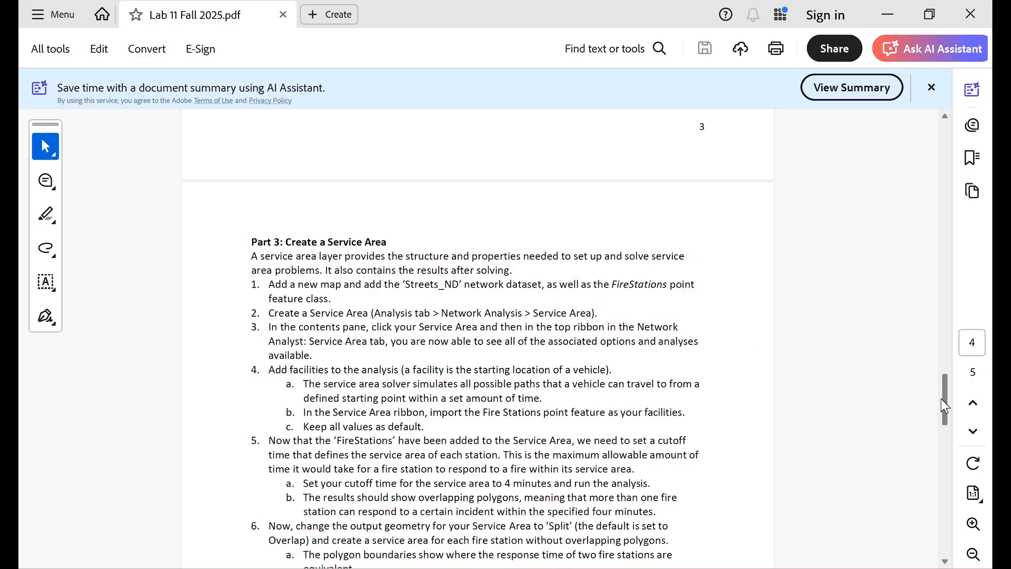
left_click_drag(945, 402, 927, 522)
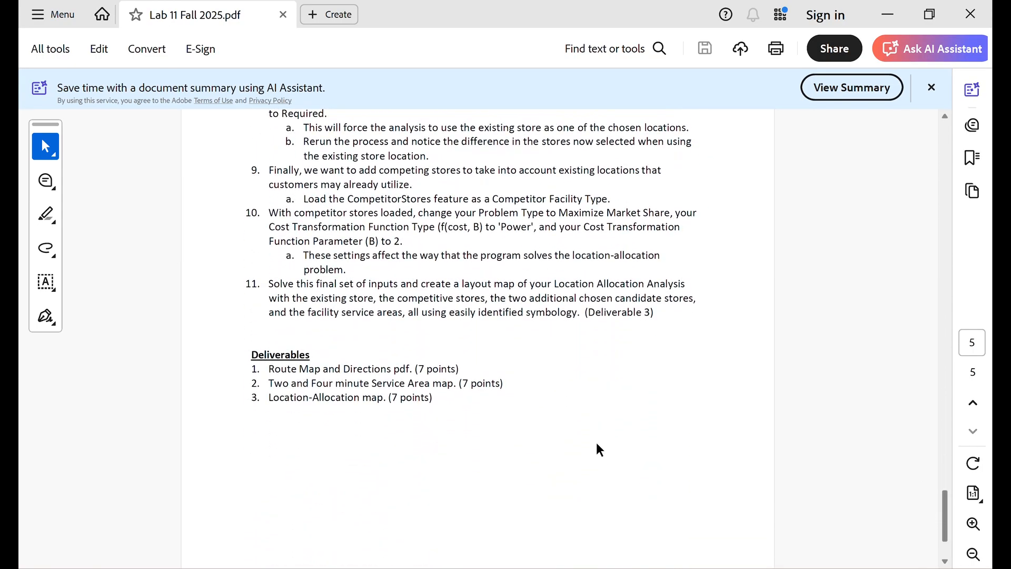
scroll(502, 344, "up", 5)
scroll(503, 341, "up", 6)
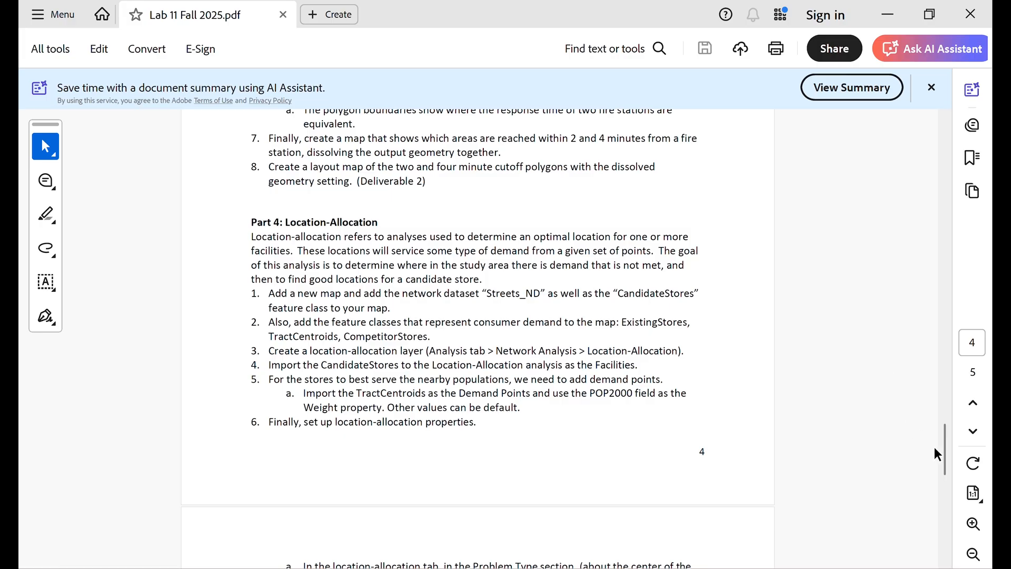
scroll(937, 454, "down", 2)
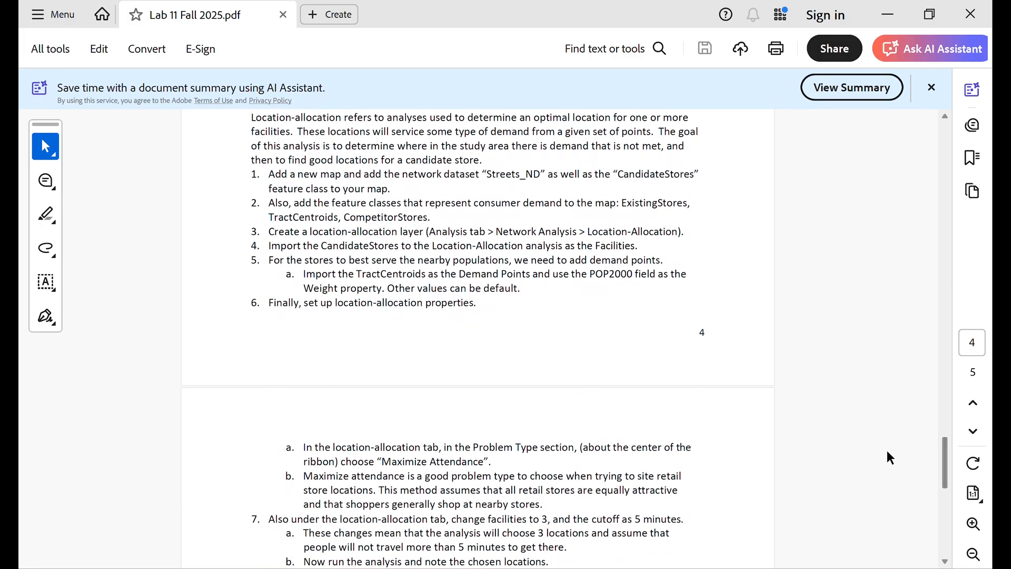
scroll(935, 347, "up", 20)
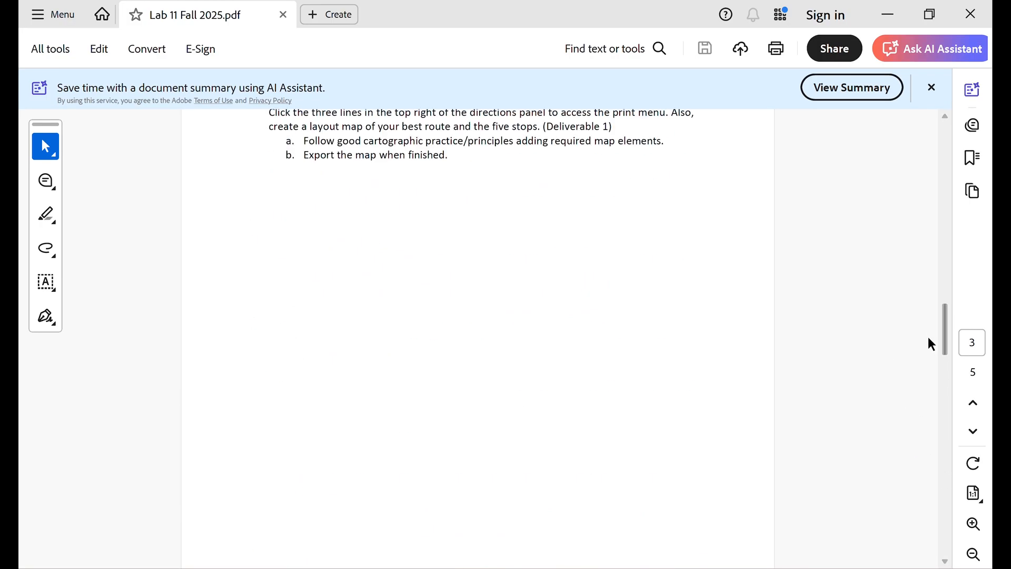
left_click_drag(942, 345, 948, 243)
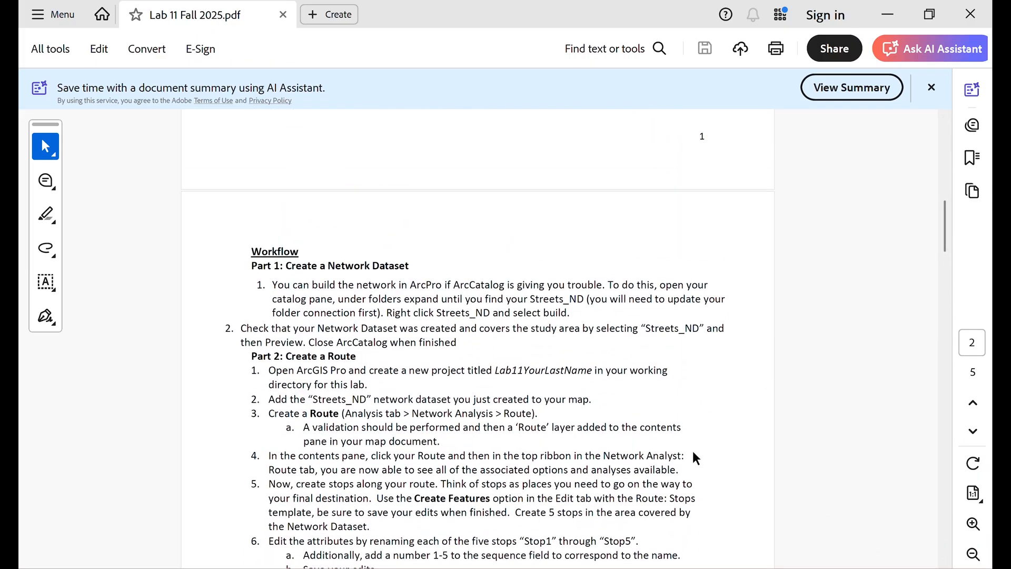
- Switch to ArcGIS Pro and add a folder connection to LAB11_Tutorial in the project
left_click(522, 567)
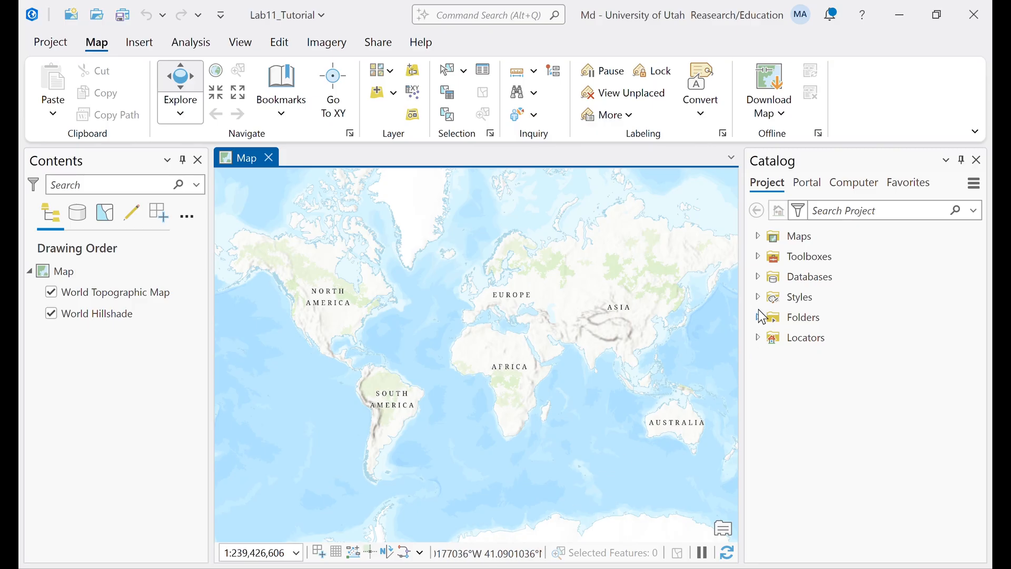
left_click(759, 318)
right_click(778, 318)
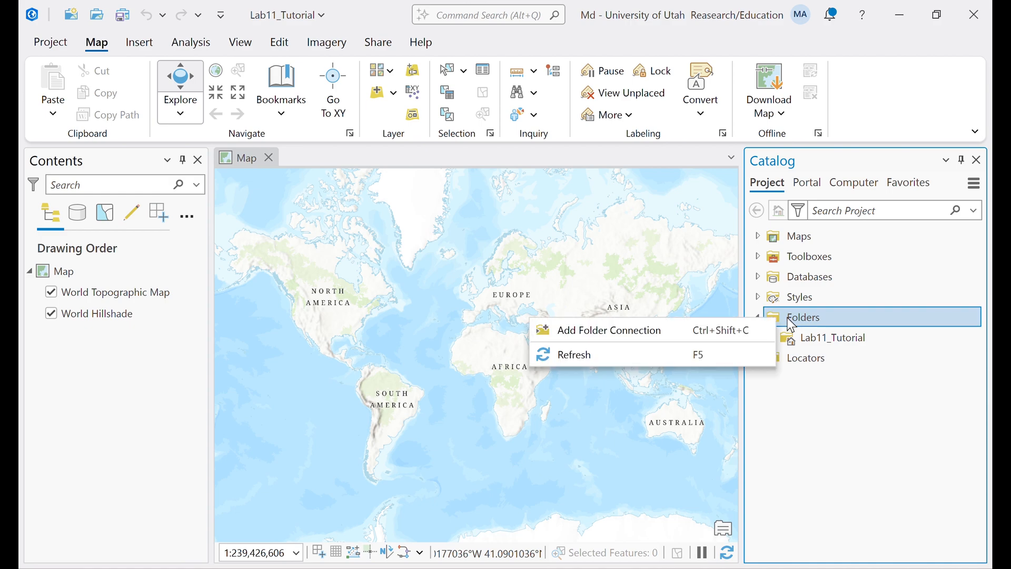
left_click(606, 331)
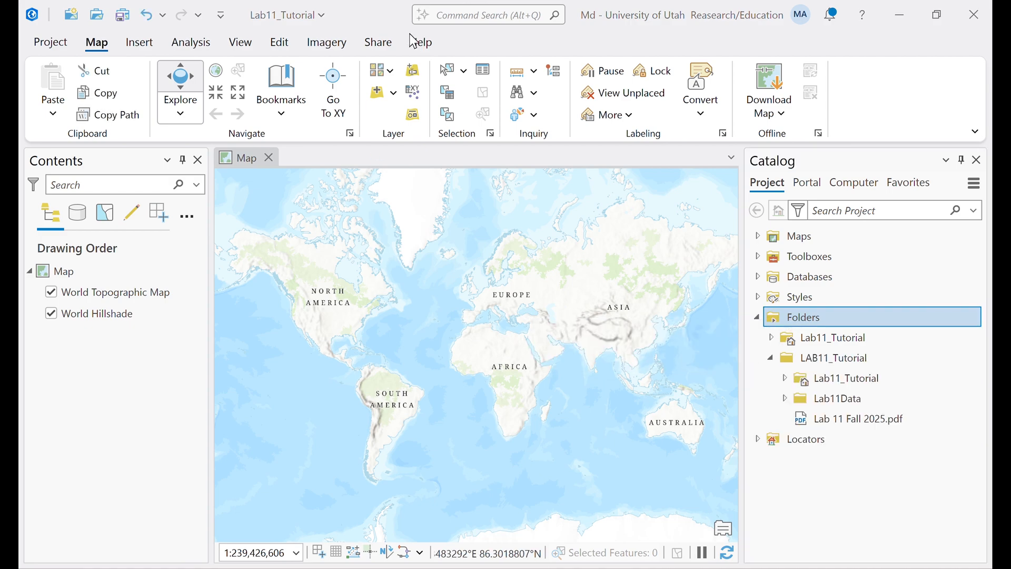
- Add the Streets_ND network dataset from the Transportation feature dataset in the Lab11Data geodatabase to the map
left_click(786, 399)
left_click(799, 420)
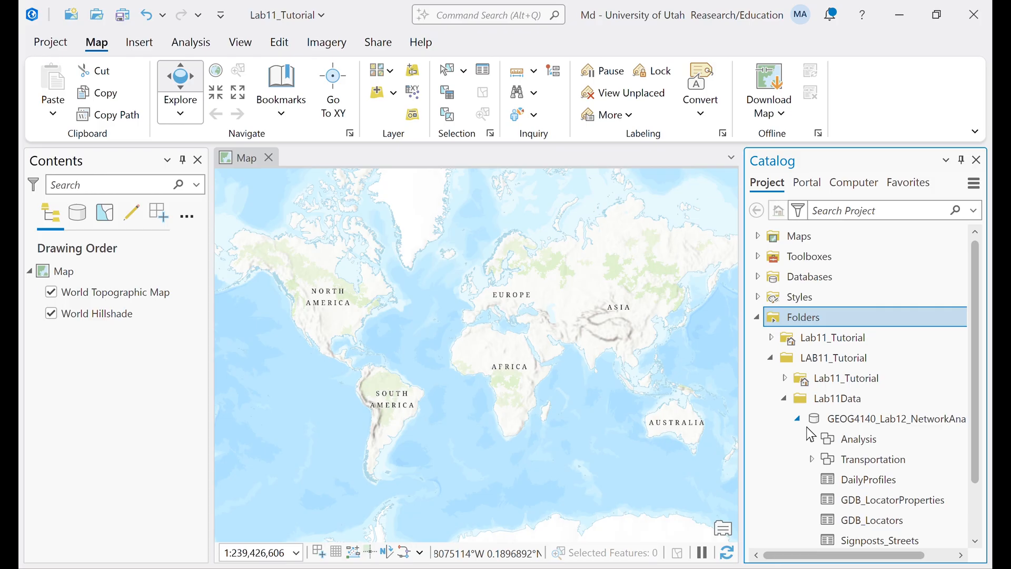
left_click(812, 460)
scroll(895, 447, "down", 2)
mouse_move(850, 423)
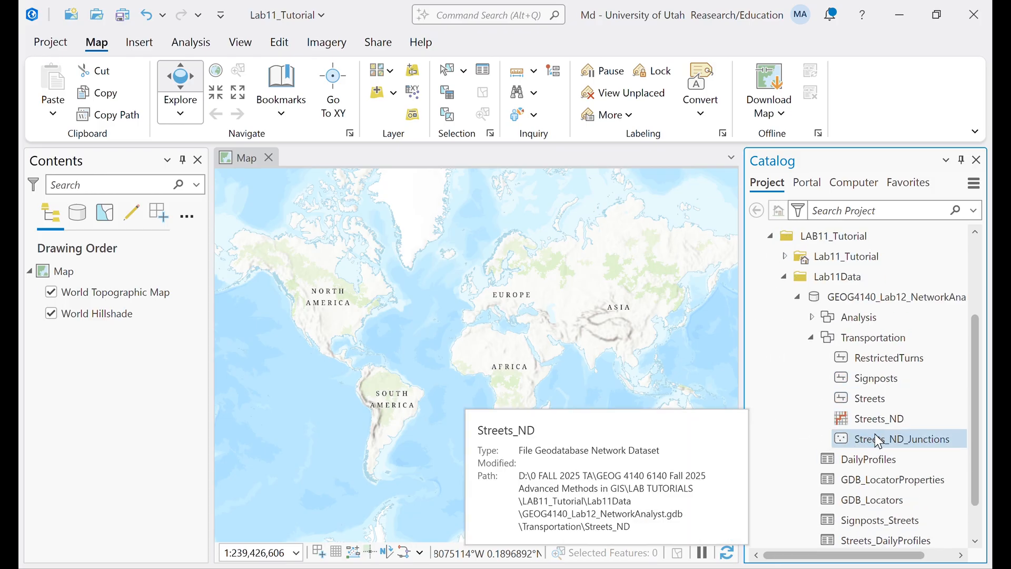
left_click_drag(876, 419, 563, 366)
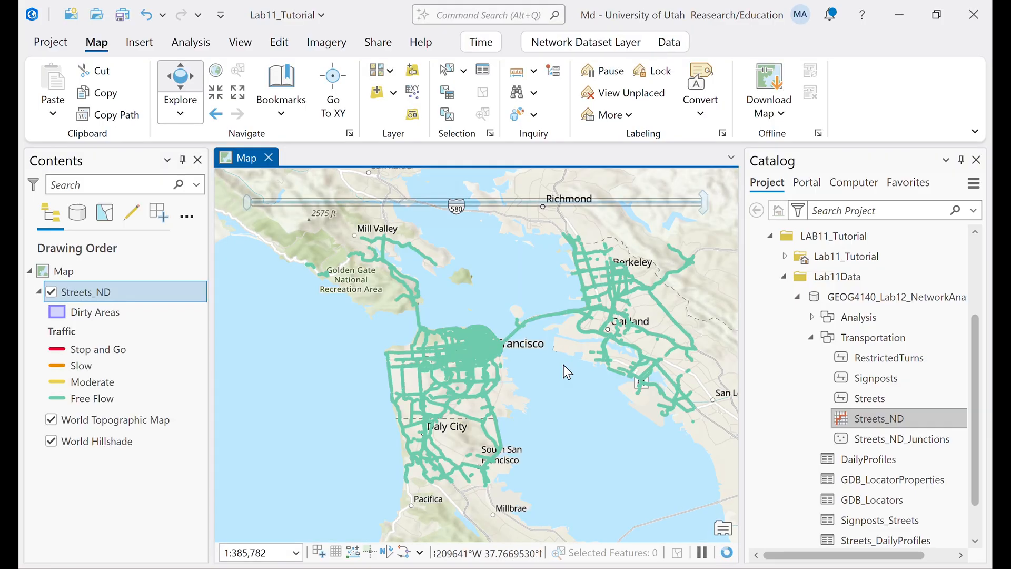
- Check the build status of the network dataset in the source properties of the Streets_ND layer
right_click(97, 297)
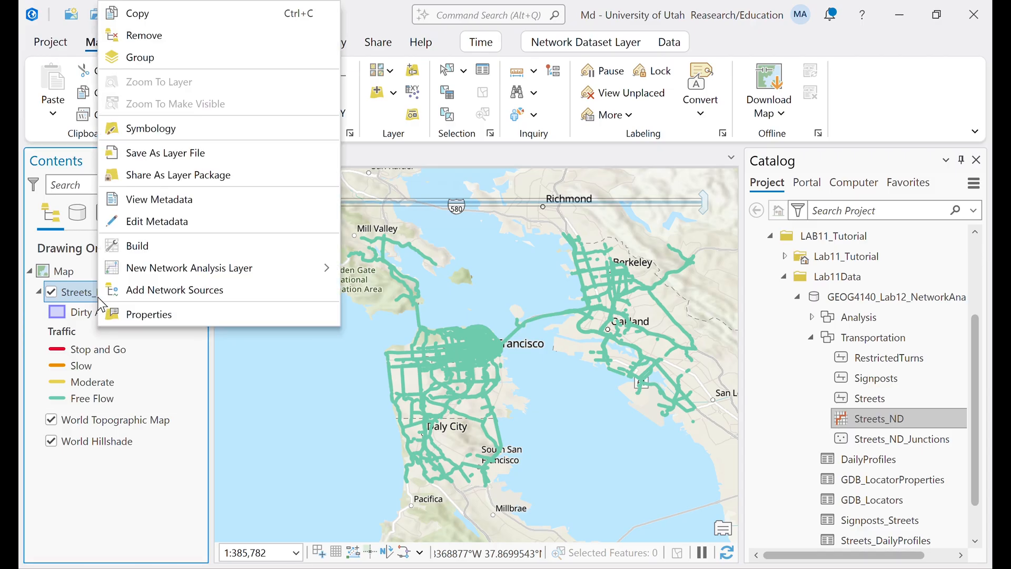
left_click(140, 314)
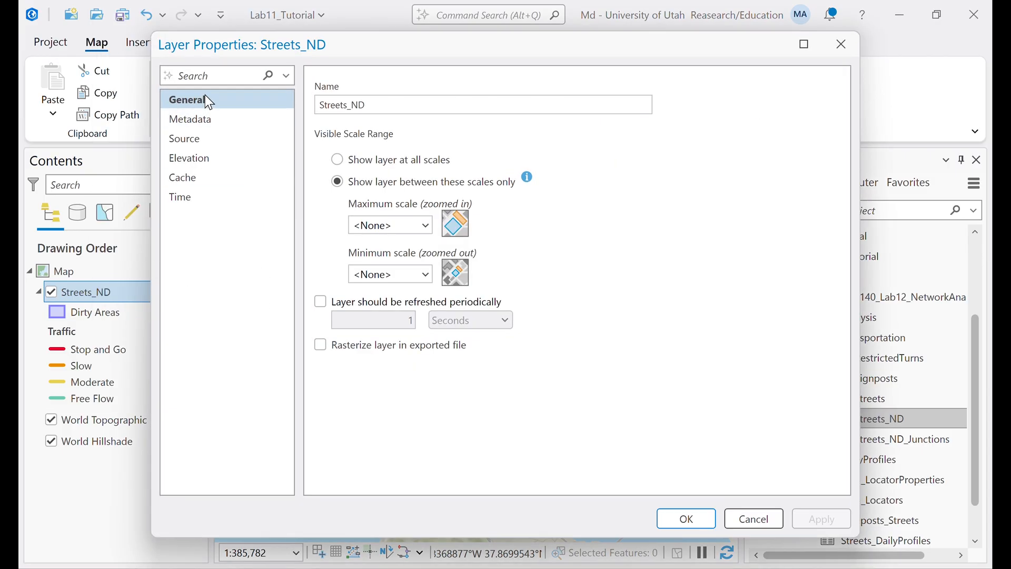
left_click(202, 115)
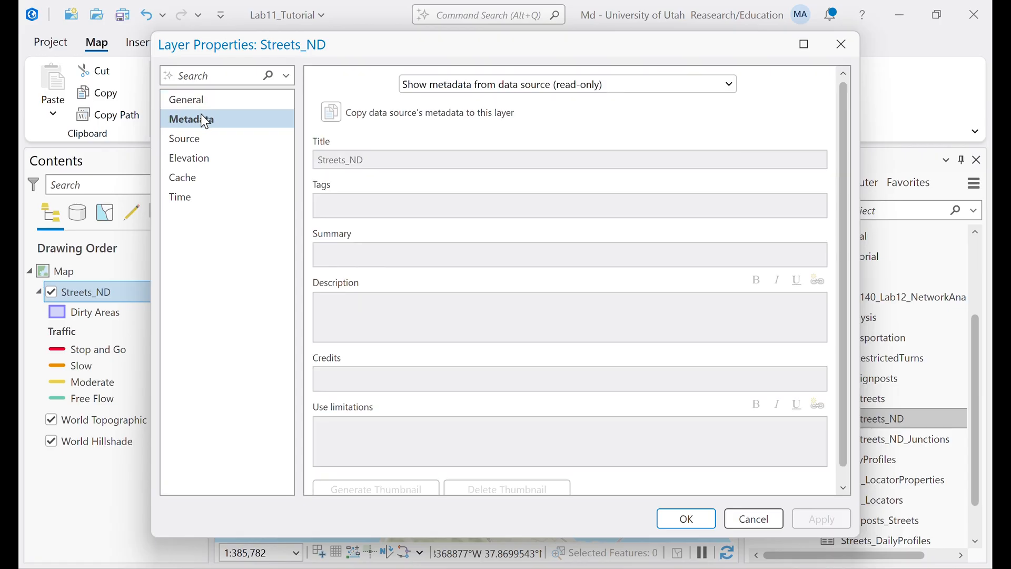
left_click(184, 138)
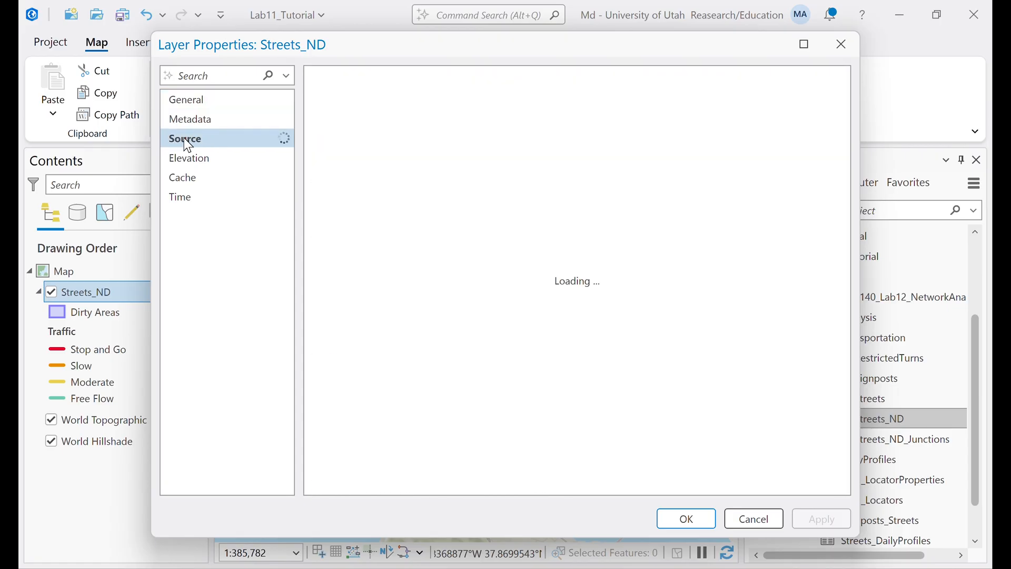
left_click(360, 220)
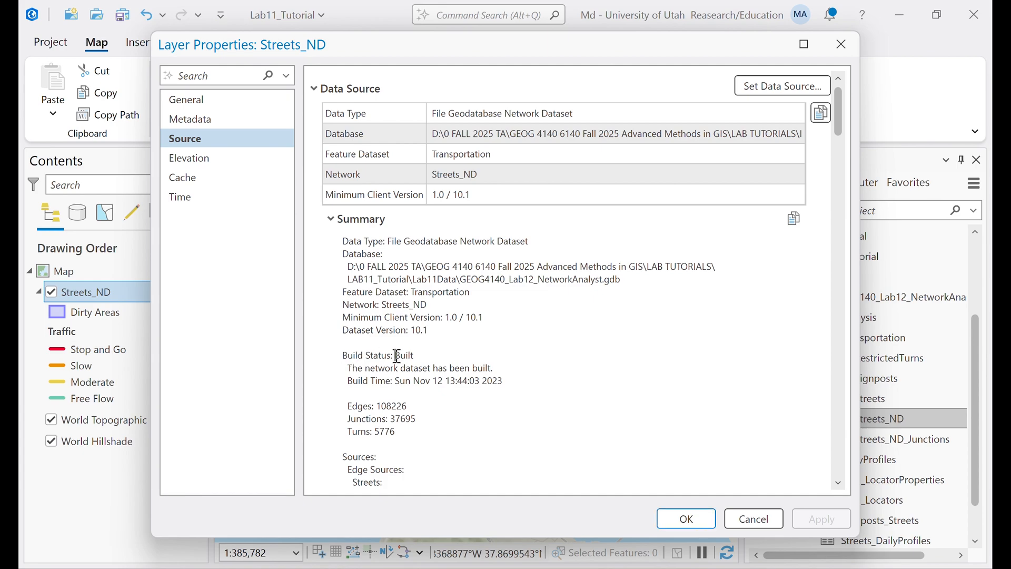
left_click_drag(396, 355, 417, 356)
left_click_drag(348, 368, 502, 370)
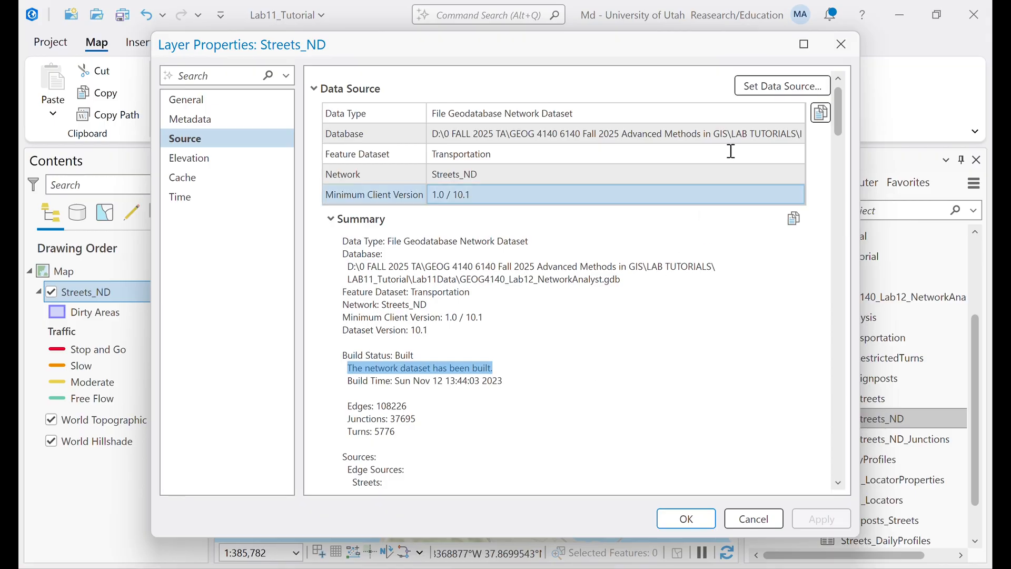
left_click(842, 43)
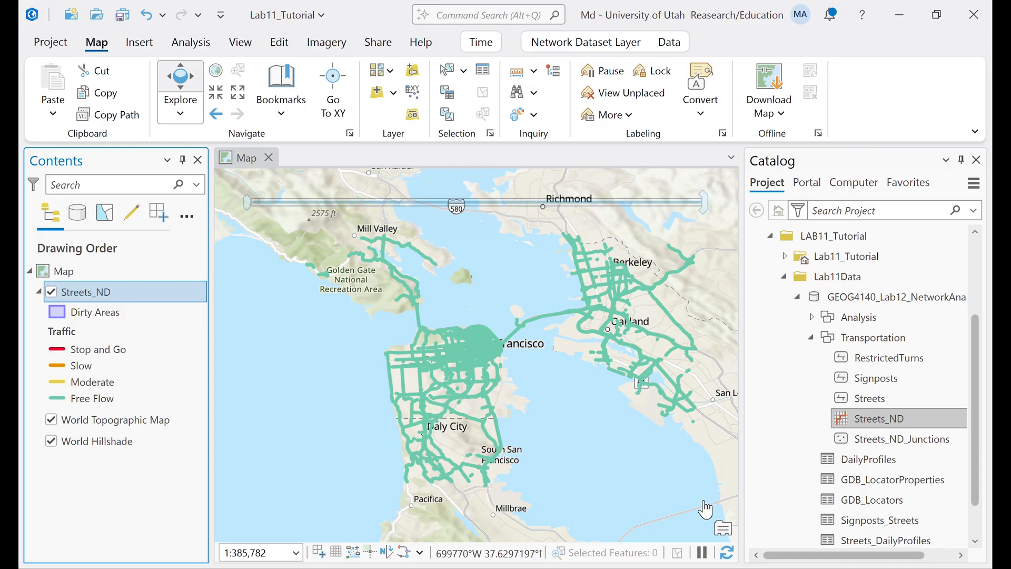
- Switch to the lab PDF, read the Part 2 instructions on creating a route, and return to ArcGIS Pro
left_click(586, 568)
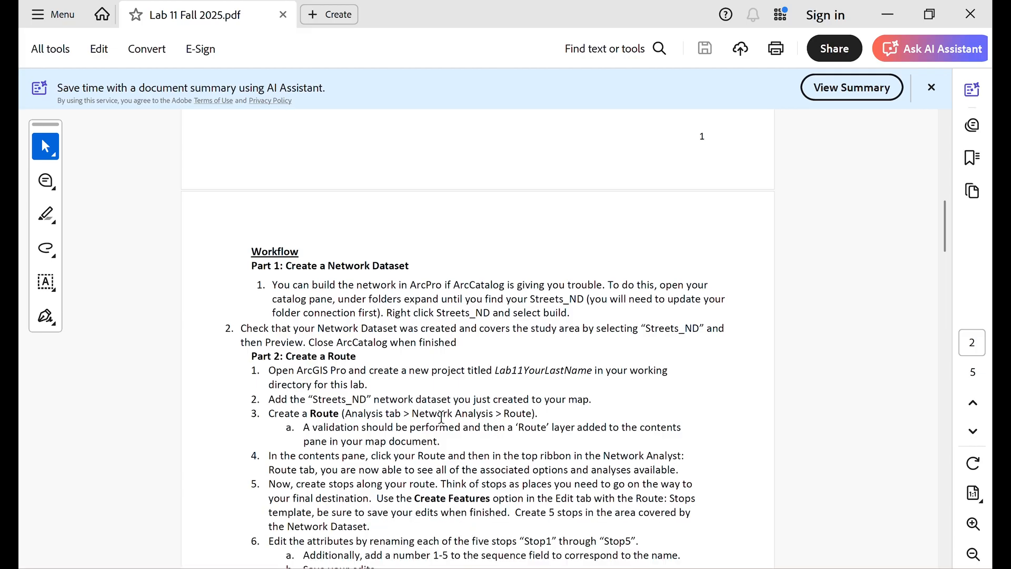
scroll(490, 427, "down", 5)
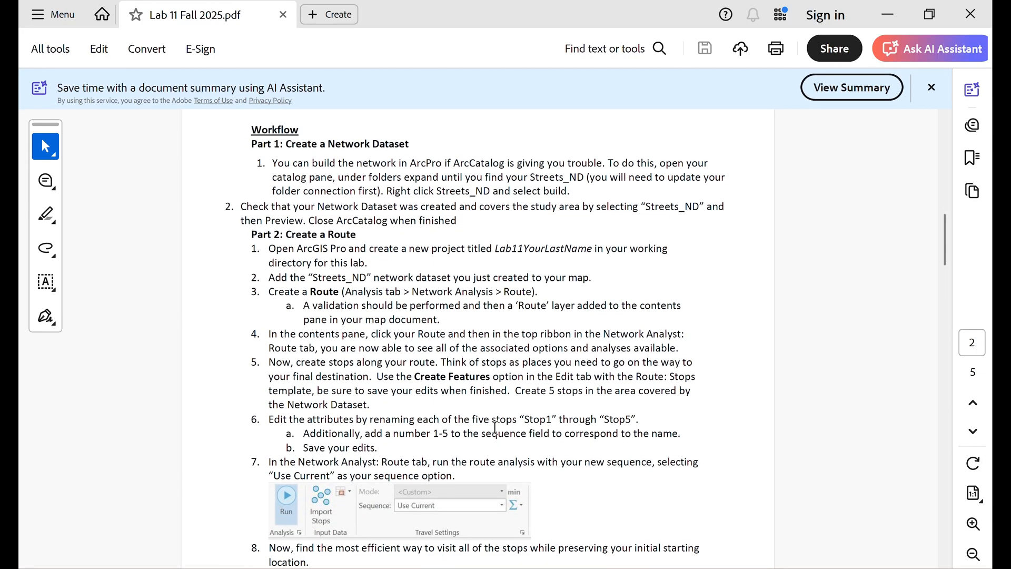
scroll(495, 428, "down", 5)
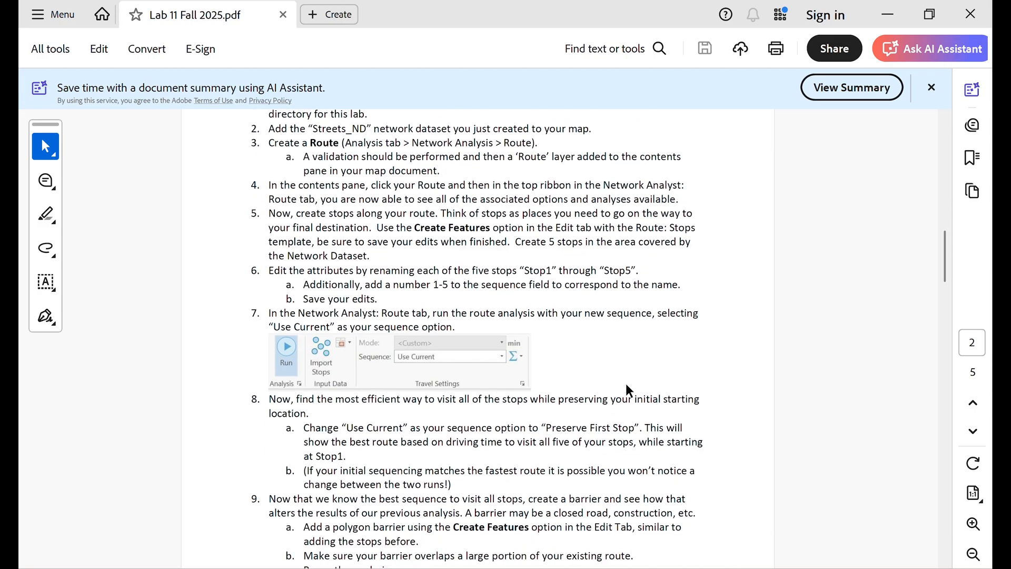
left_click(888, 14)
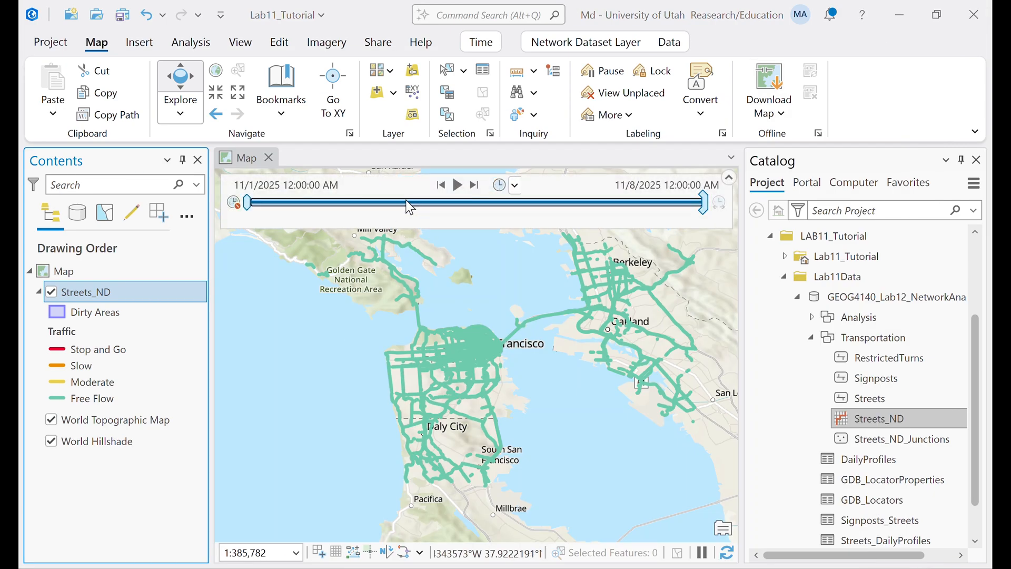
- Create a Route network analysis layer from the Streets_ND data source, and read the lab PDF's instructions on creating stops
left_click(193, 44)
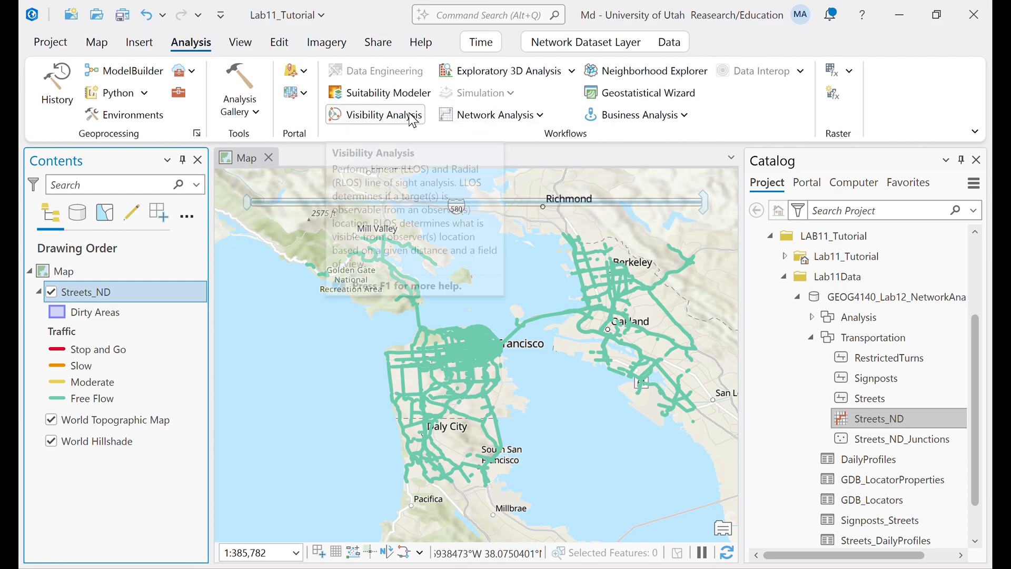
left_click(502, 117)
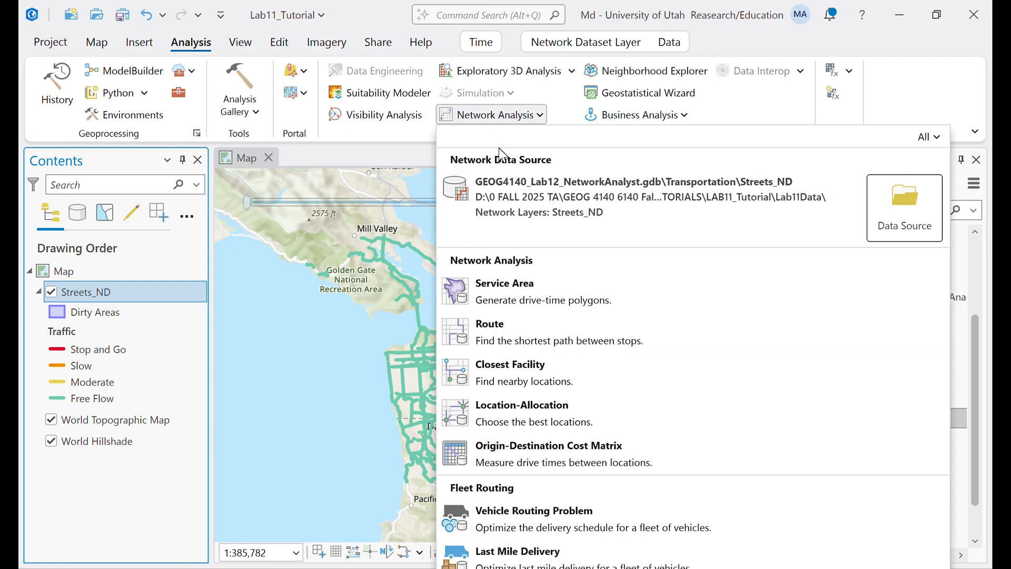
left_click(495, 334)
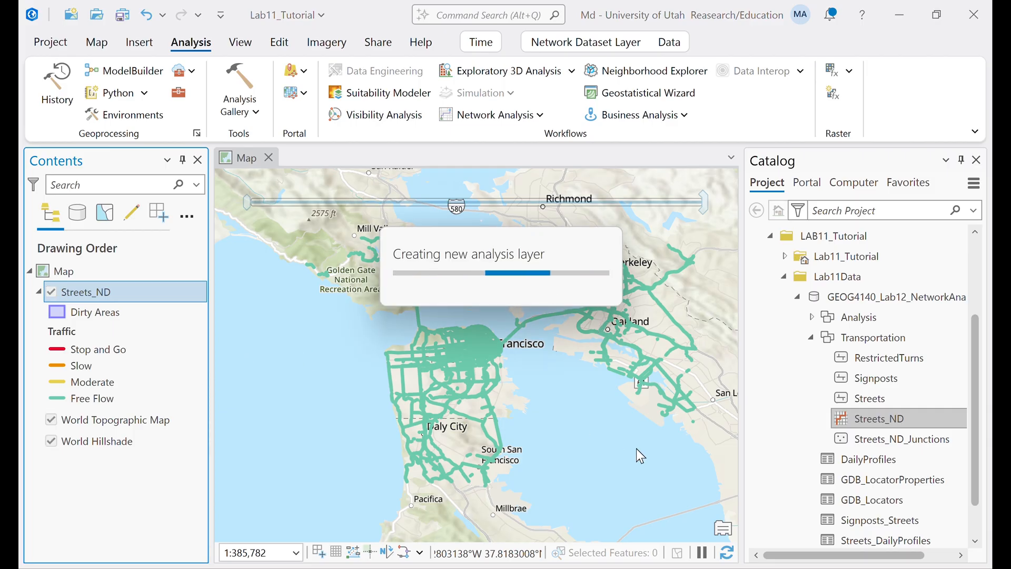
key("alt+Tab")
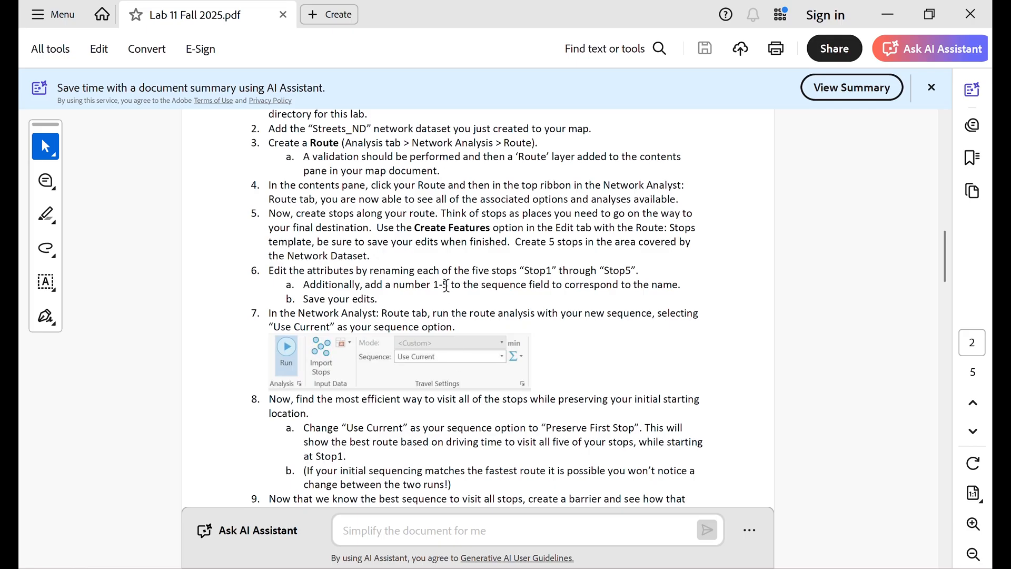
left_click(887, 17)
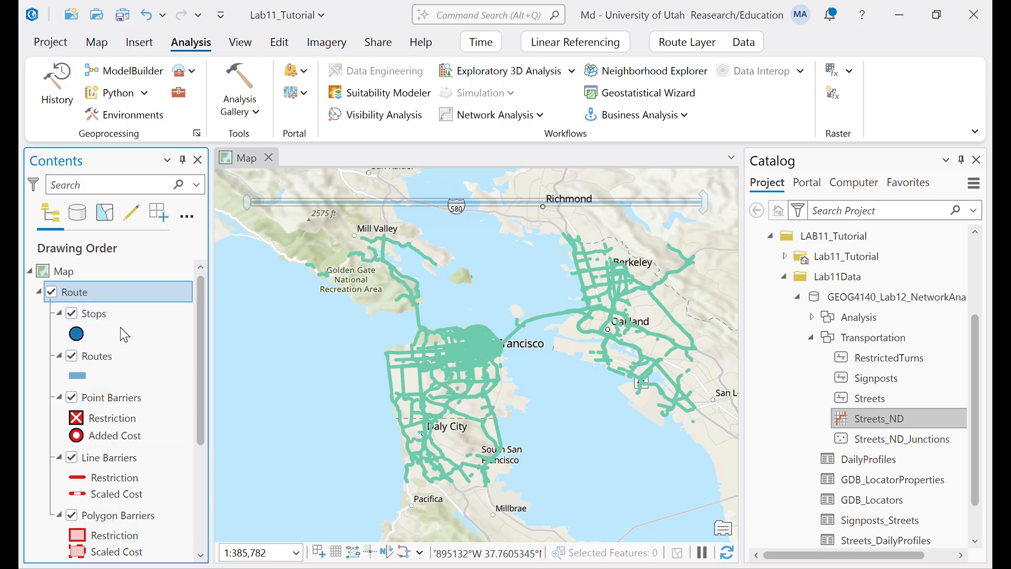
- Create the first route stop at the intersection of Ocean Ave and Junipero Serra Blvd, using the Stops feature template
left_click(279, 42)
left_click(450, 71)
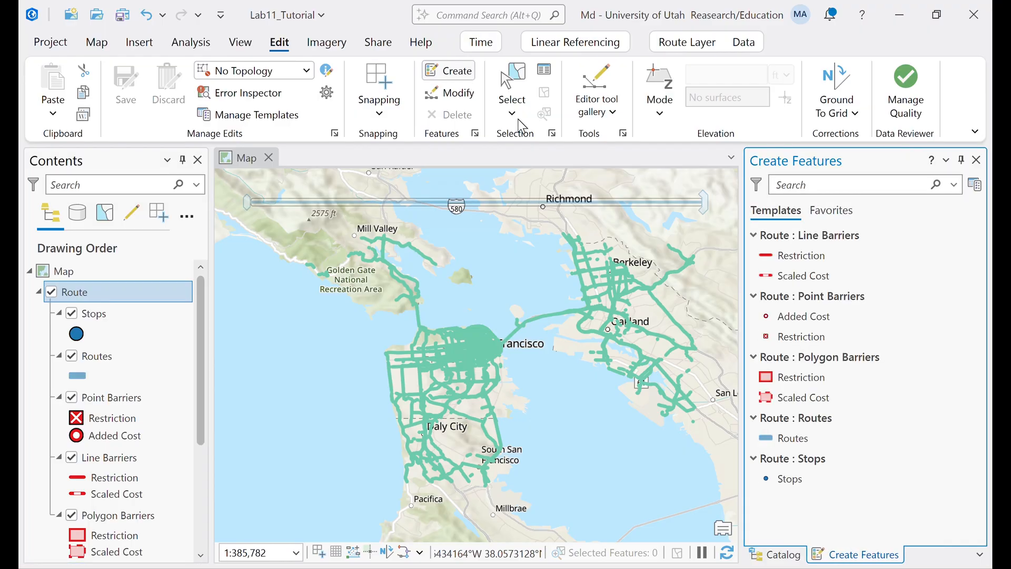
left_click(795, 484)
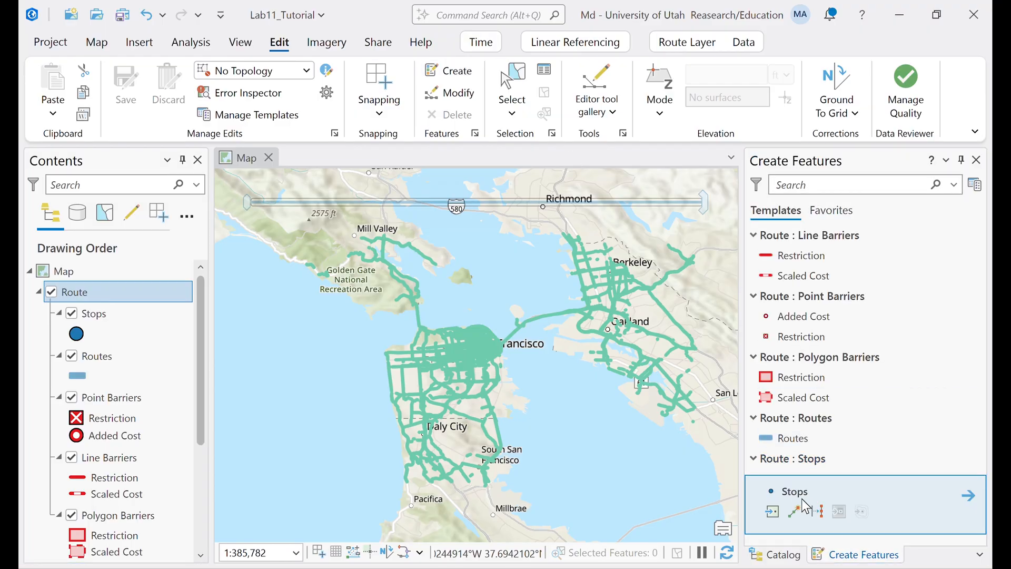
scroll(445, 400, "up", 3)
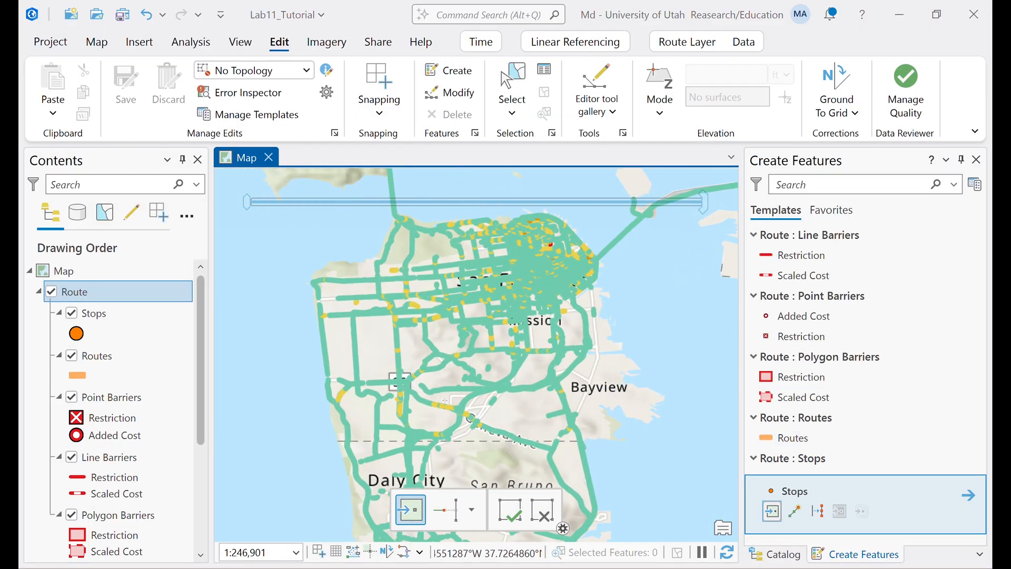
scroll(445, 400, "up", 8)
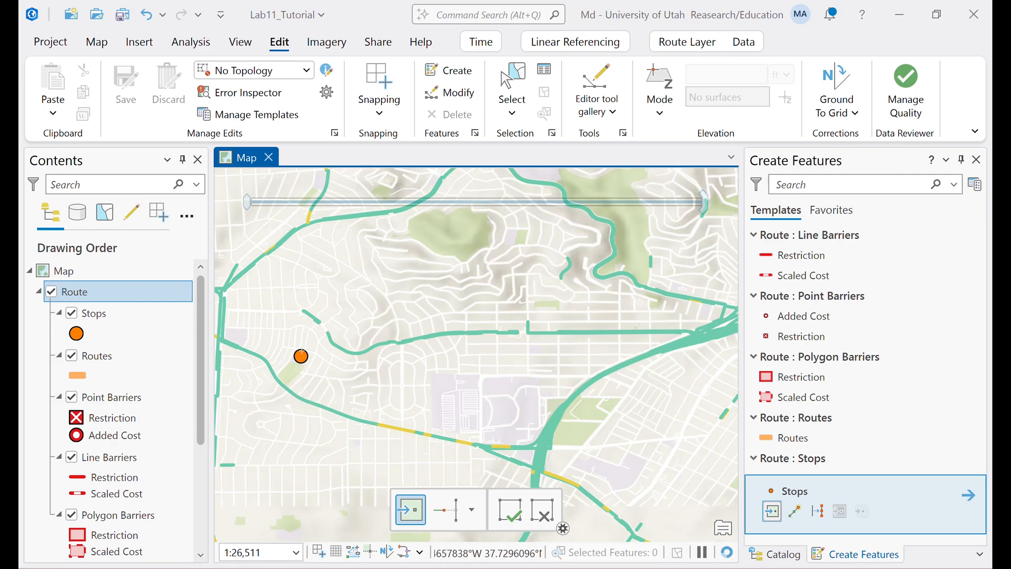
left_click_drag(301, 300, 515, 423)
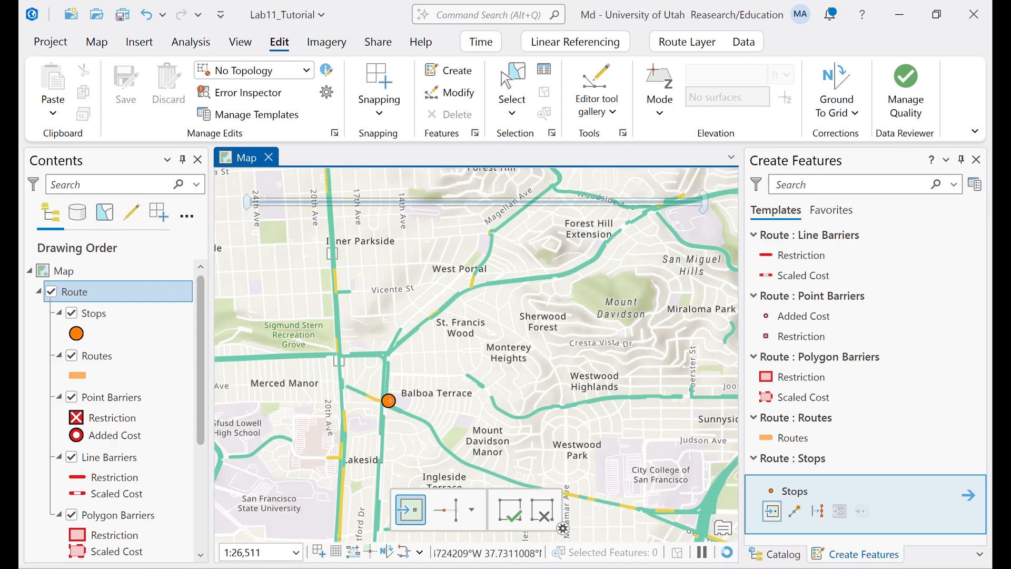
scroll(386, 416, "up", 3)
scroll(386, 415, "up", 3)
scroll(378, 339, "up", 8)
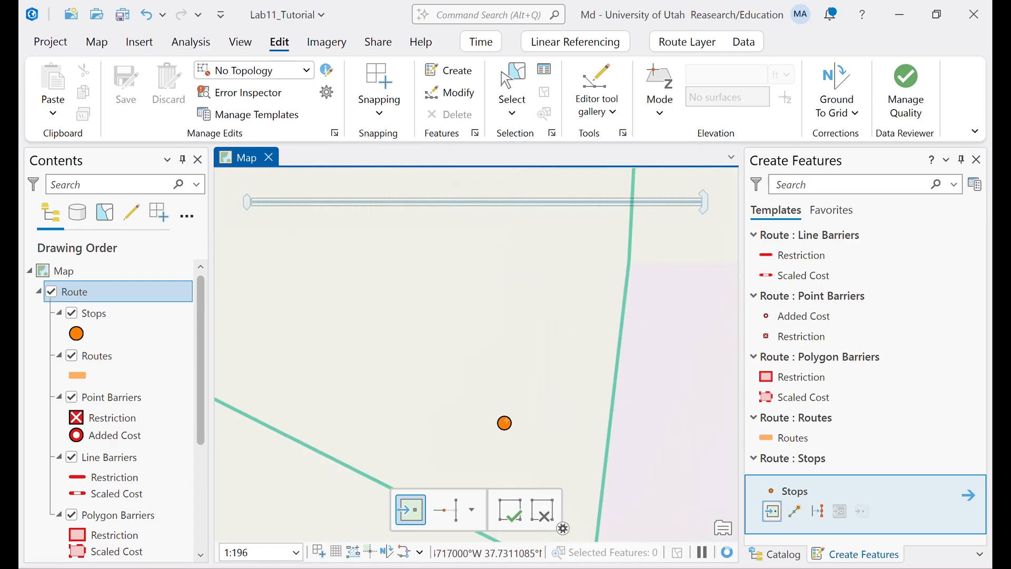
left_click_drag(504, 422, 337, 174)
scroll(481, 416, "up", 4)
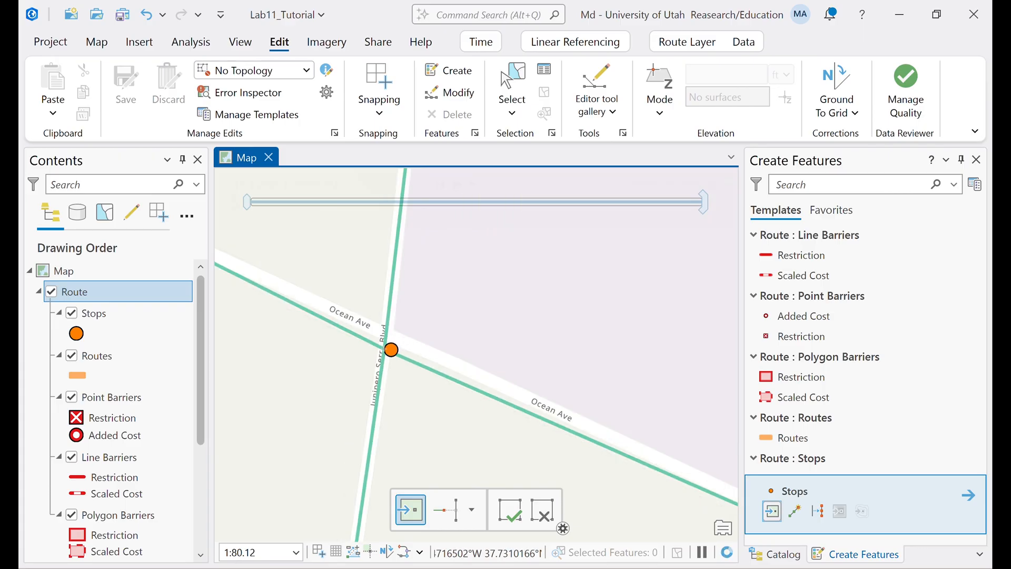
scroll(388, 360, "up", 3)
left_click(374, 325)
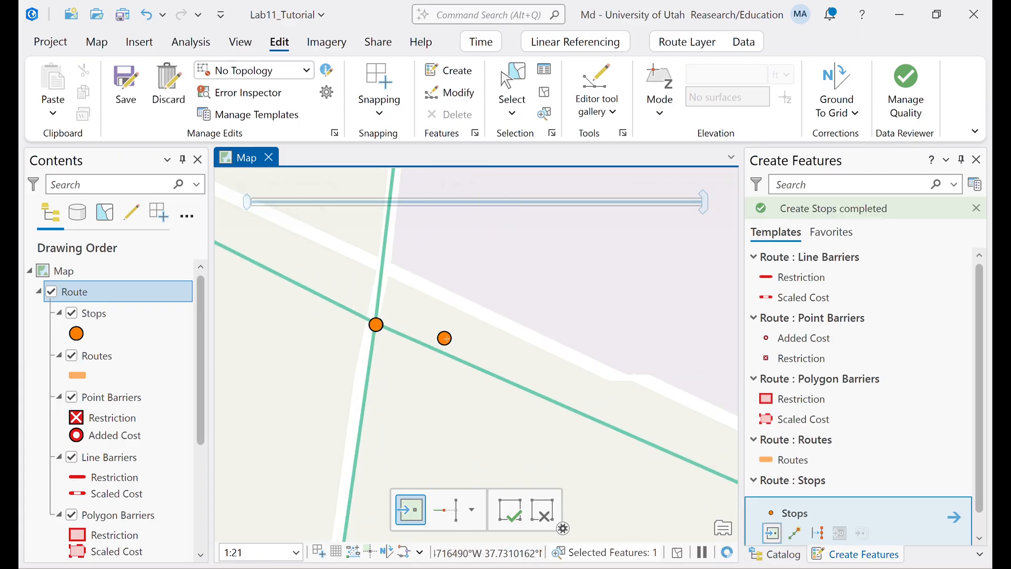
- Examine the street network from Crocker Amazon to Bayshore Blvd for a possible second stop location
scroll(449, 344, "down", 12)
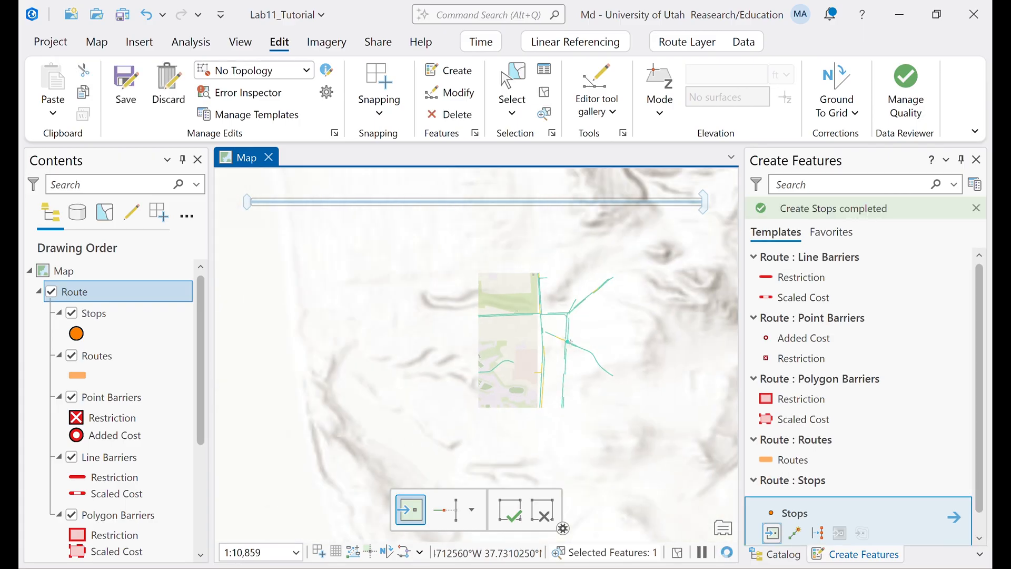
left_click_drag(653, 331, 132, 272)
left_click_drag(276, 294, 455, 352)
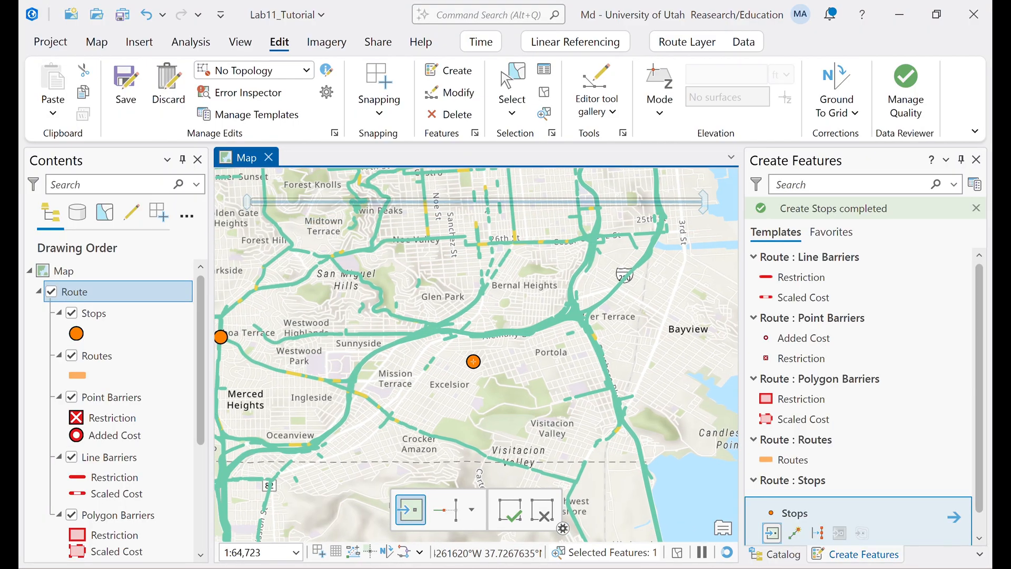
left_click_drag(416, 433, 473, 344)
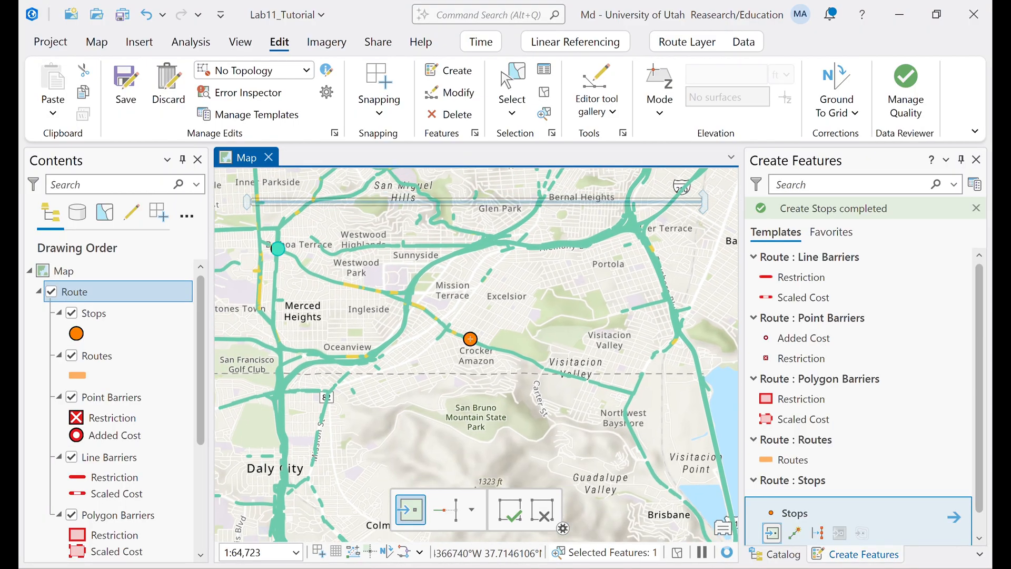
scroll(559, 405, "up", 10)
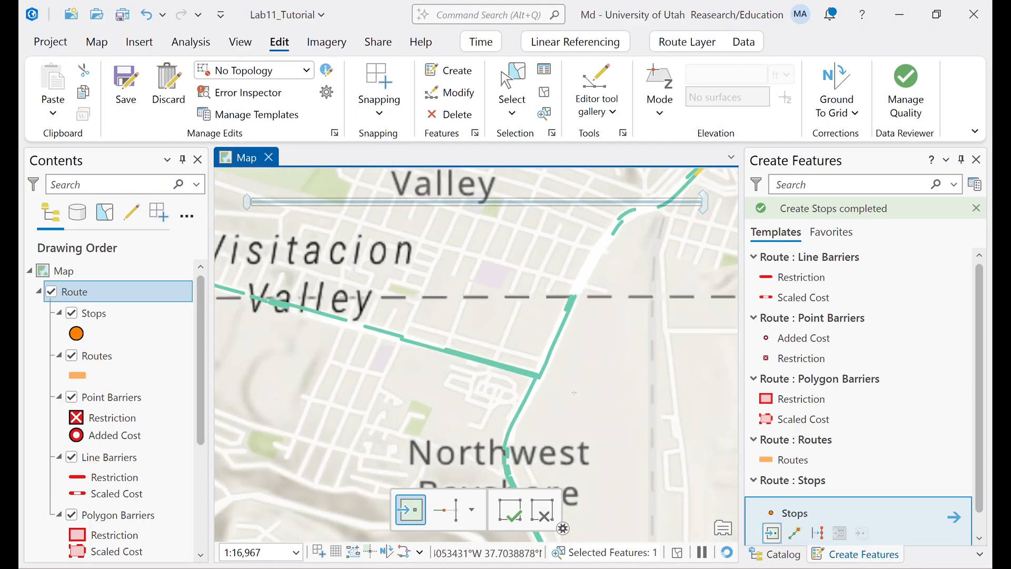
left_click_drag(416, 287, 458, 458)
scroll(463, 371, "down", 7)
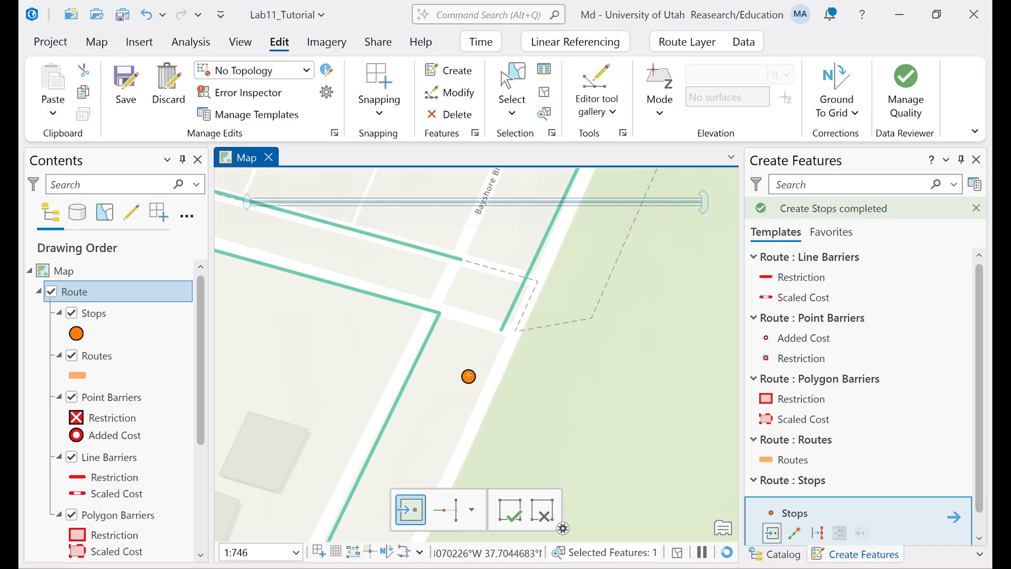
scroll(448, 372, "down", 3)
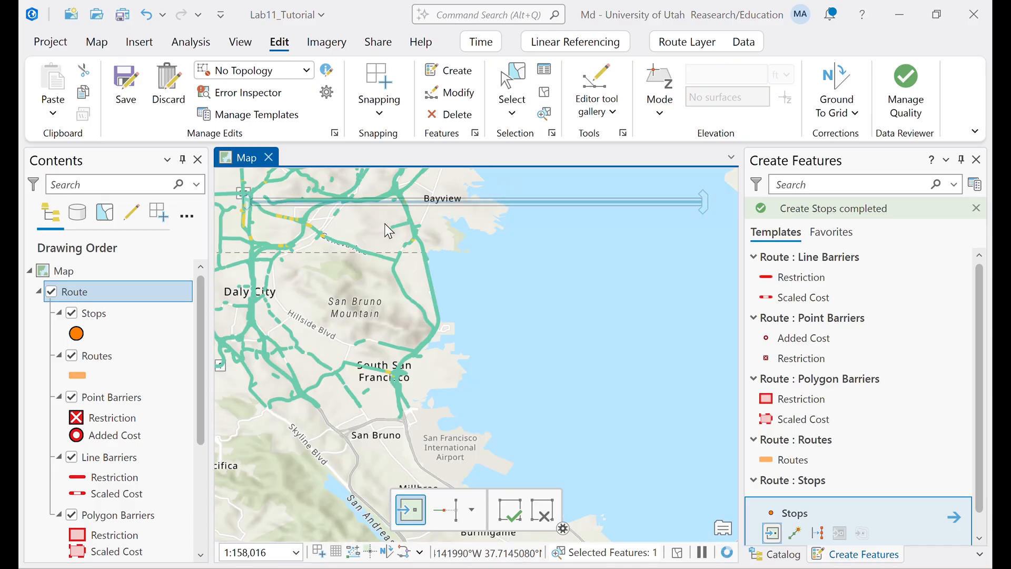
- Place the second route stop where US 101 and Interstate 280 cross, west of Bayview
scroll(509, 337, "up", 8)
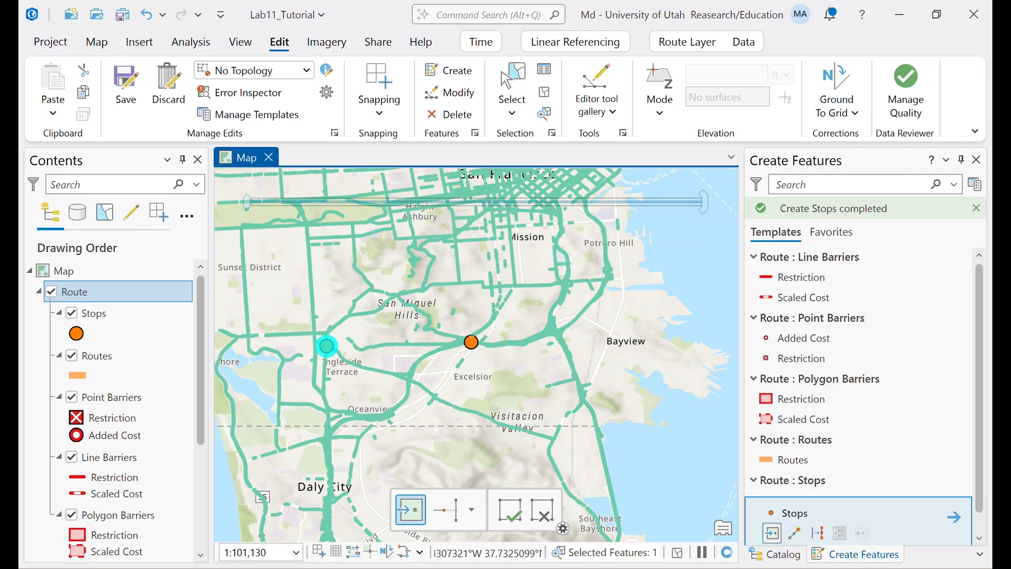
left_click_drag(490, 330, 548, 393)
scroll(506, 316, "up", 1)
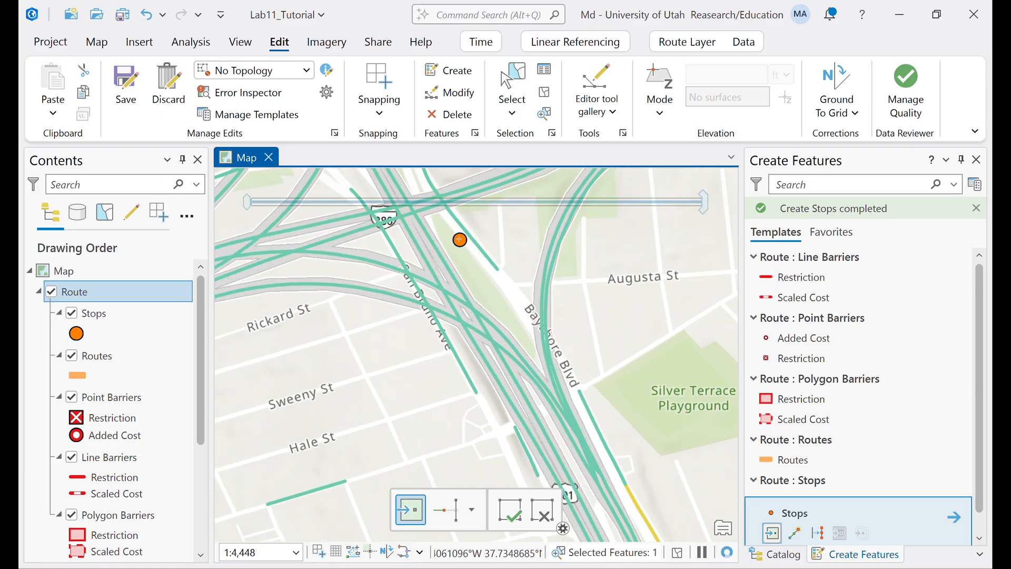
left_click_drag(498, 289, 587, 431)
scroll(586, 431, "up", 1)
scroll(588, 431, "up", 4)
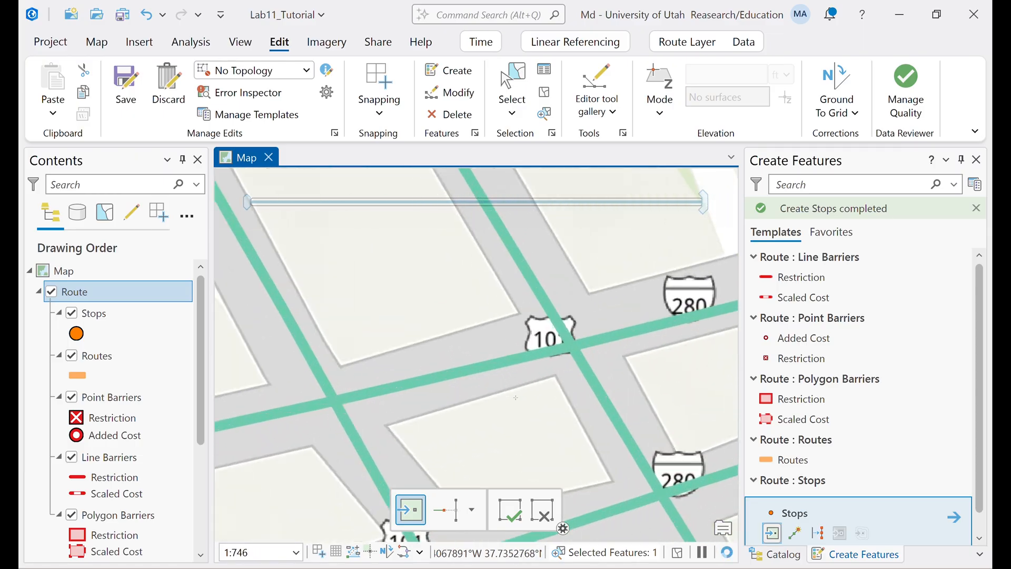
scroll(592, 342, "up", 3)
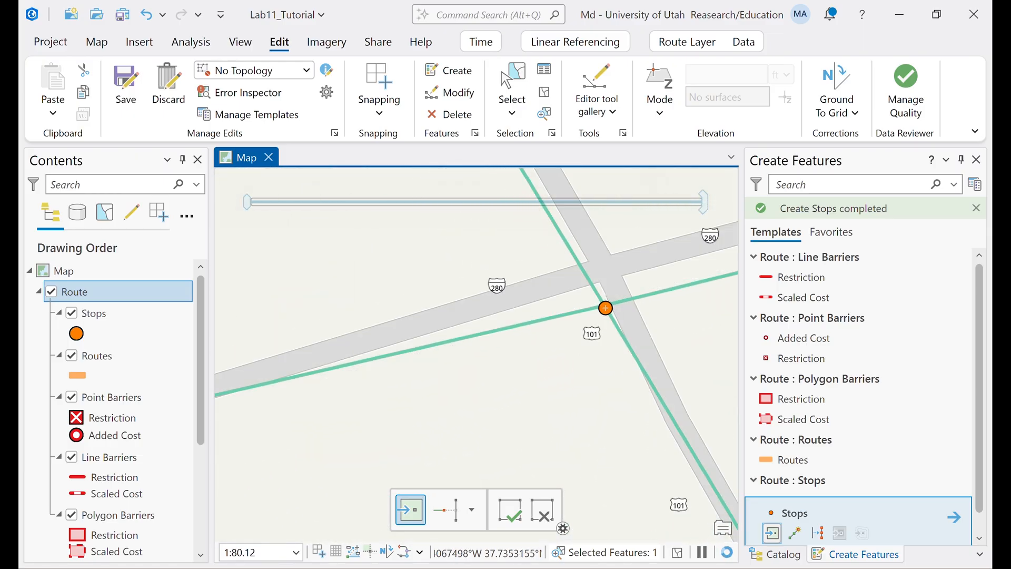
- Place the third route stop at the California St intersection in Lower Pacific Heights, in northern San Francisco
scroll(606, 311, "down", 4)
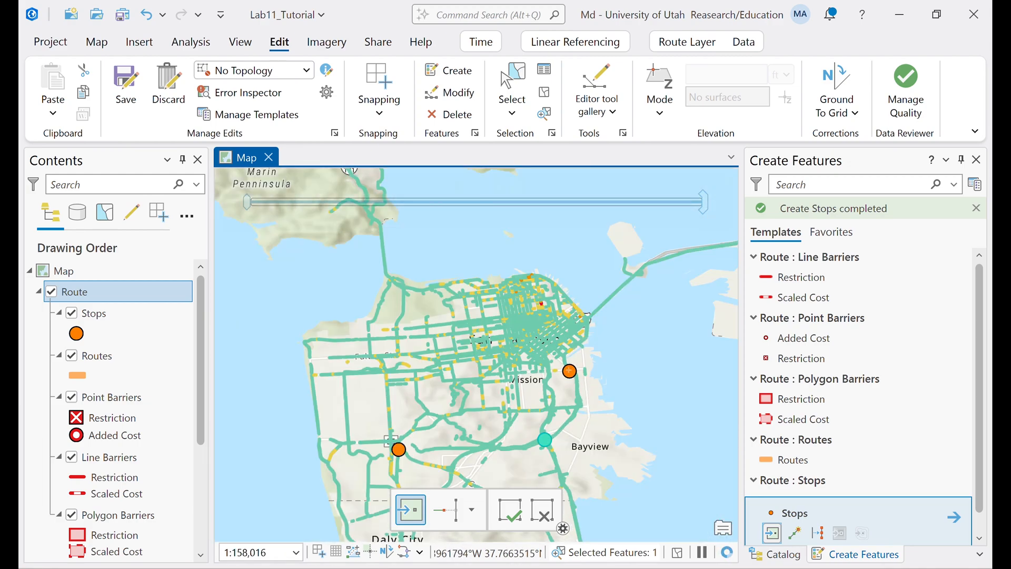
scroll(461, 321, "up", 10)
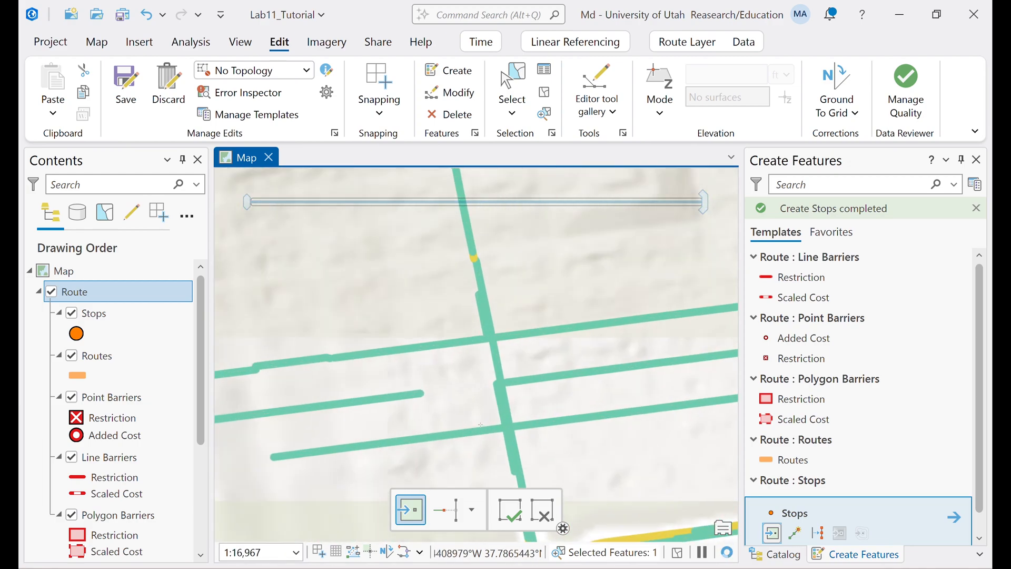
scroll(495, 337, "up", 3)
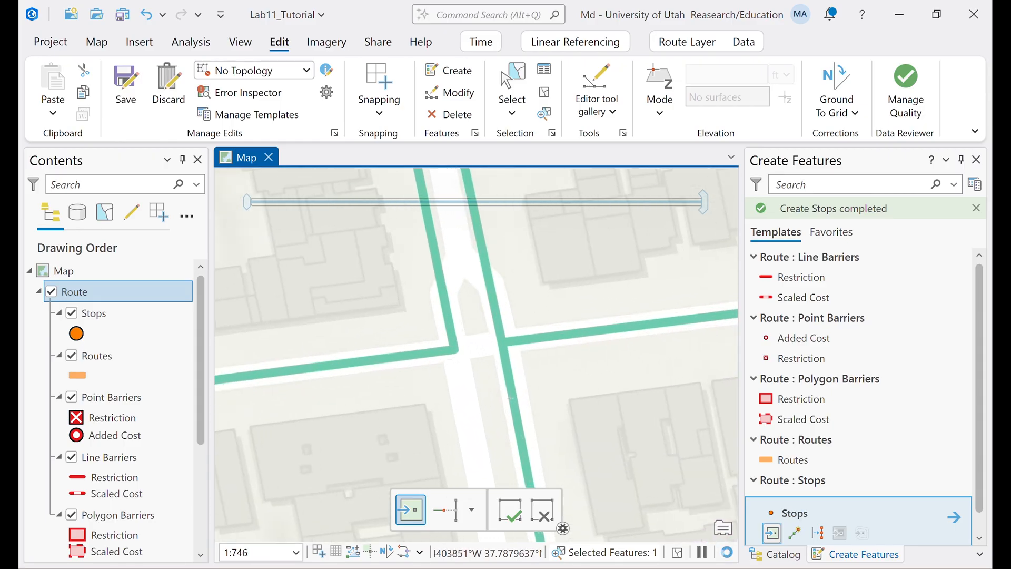
scroll(523, 356, "up", 3)
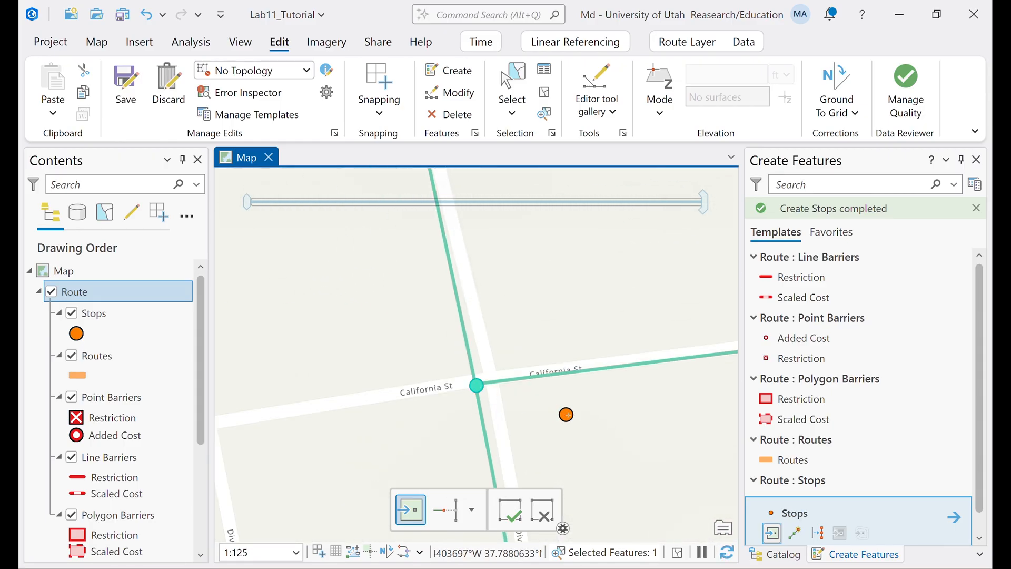
- Place the fourth route stop across the bay in Oakland, on Highway 24 at the freeway interchange
scroll(492, 415, "down", 10)
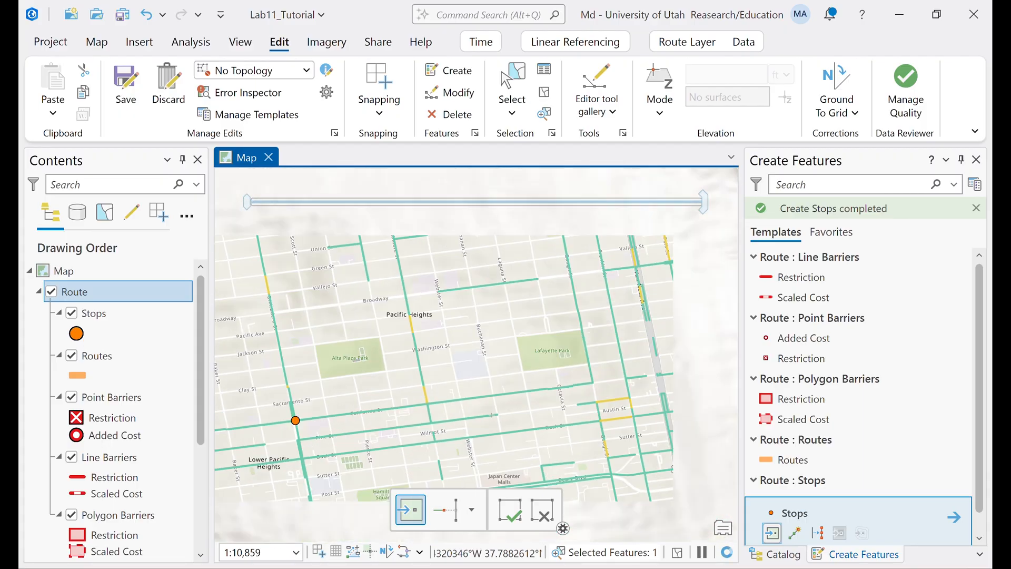
scroll(492, 415, "down", 7)
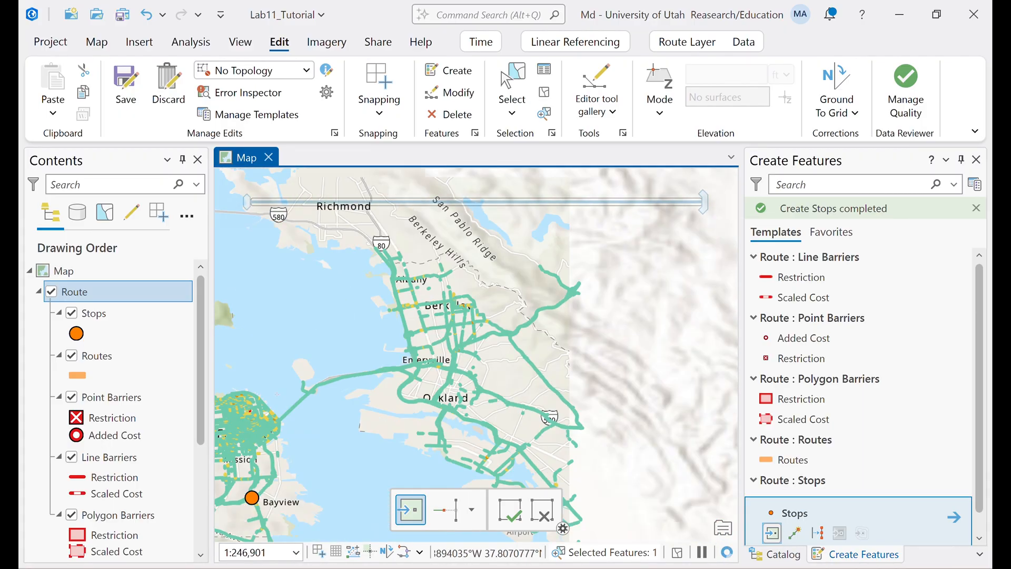
scroll(439, 388, "up", 4)
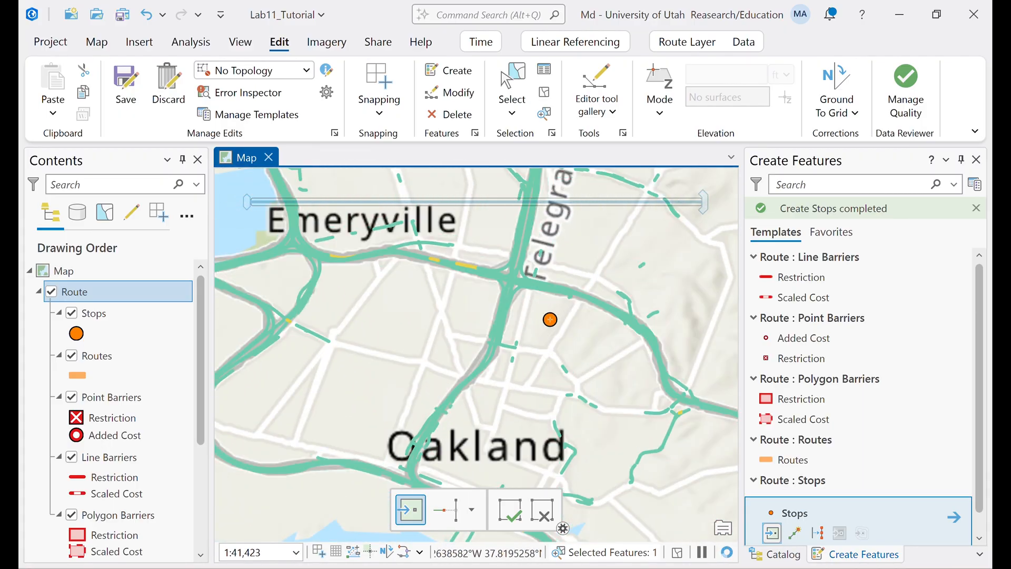
scroll(550, 319, "up", 5)
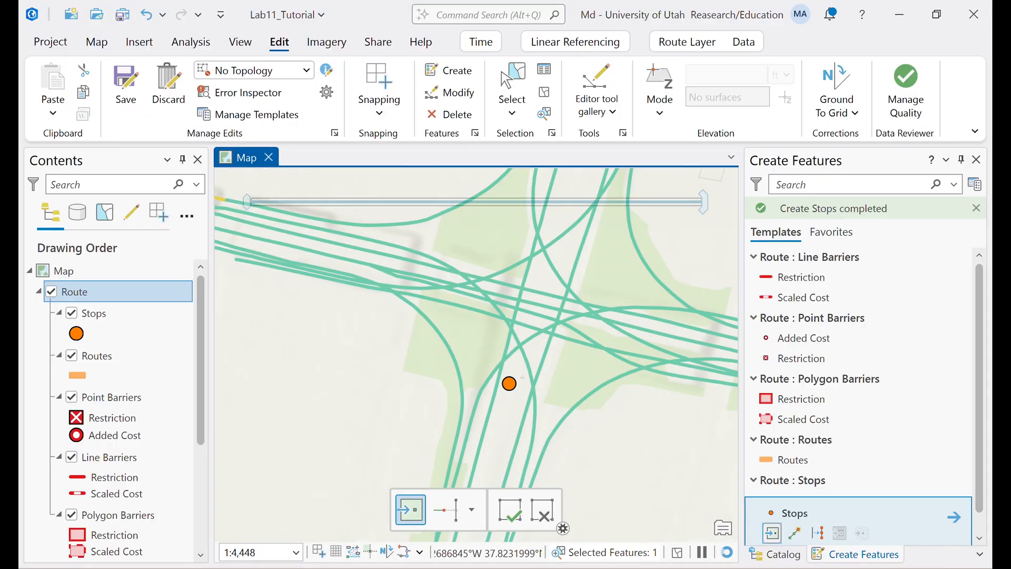
scroll(503, 425, "up", 7)
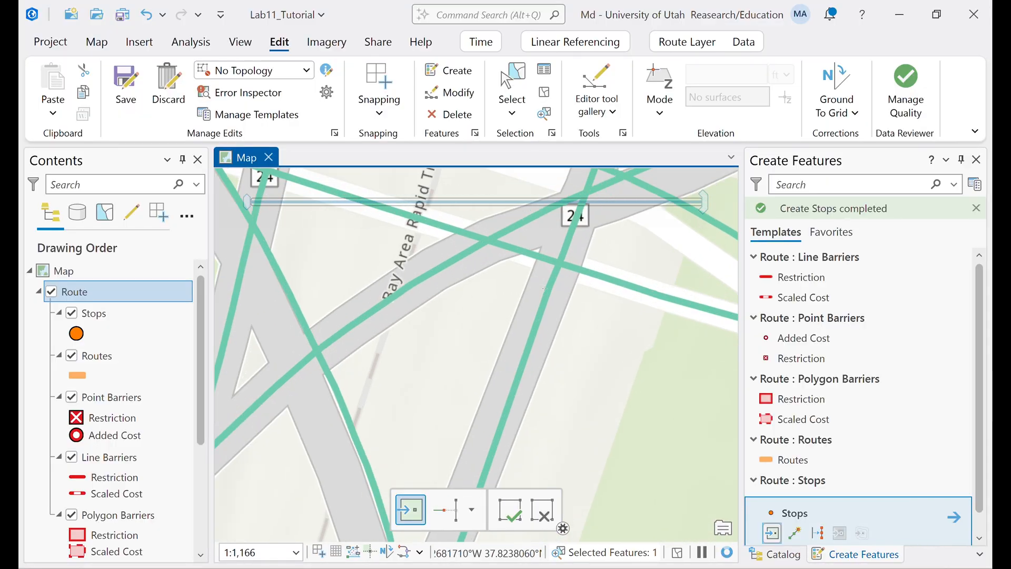
scroll(504, 426, "down", 7)
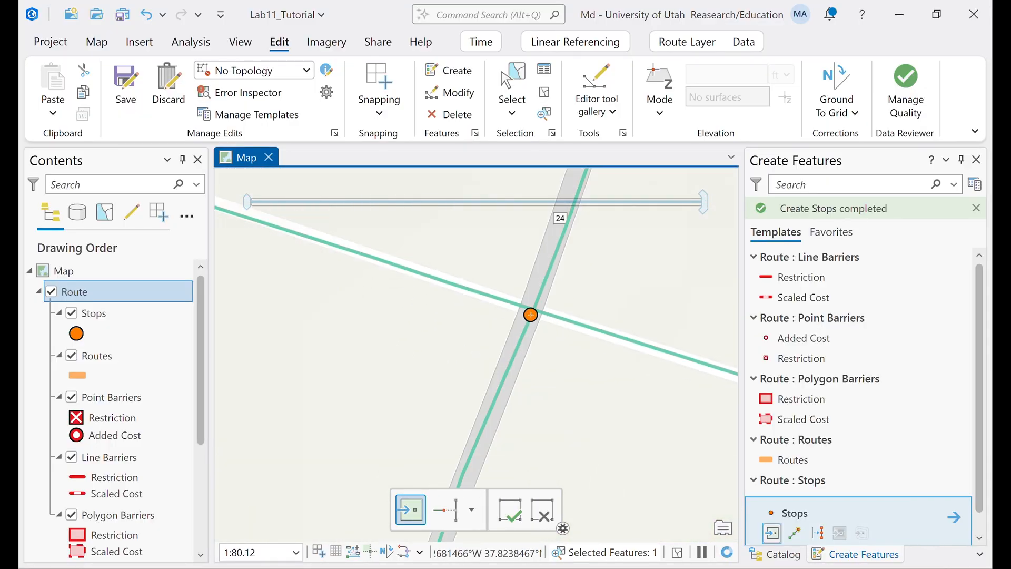
scroll(550, 330, "down", 13)
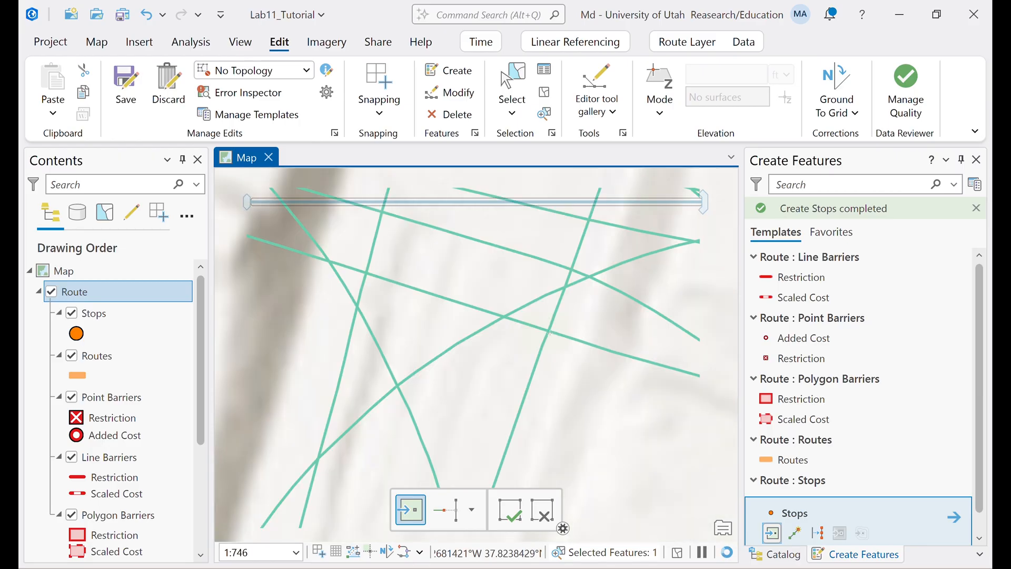
scroll(576, 274, "down", 5)
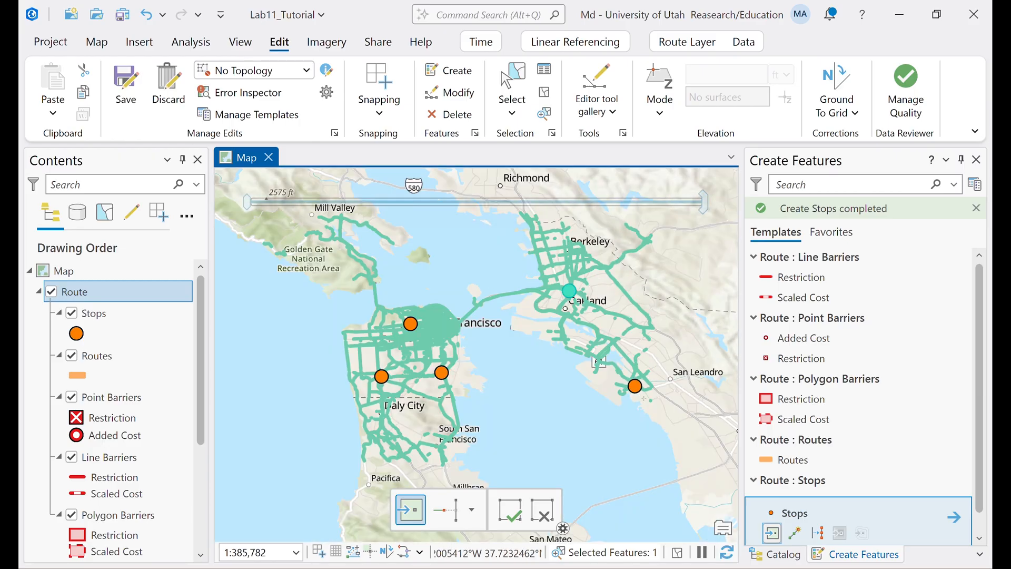
- Place the fifth route stop where Hegenberger Rd meets Highway 61 near San Leandro, and save all edits
scroll(637, 390, "up", 5)
scroll(602, 362, "up", 15)
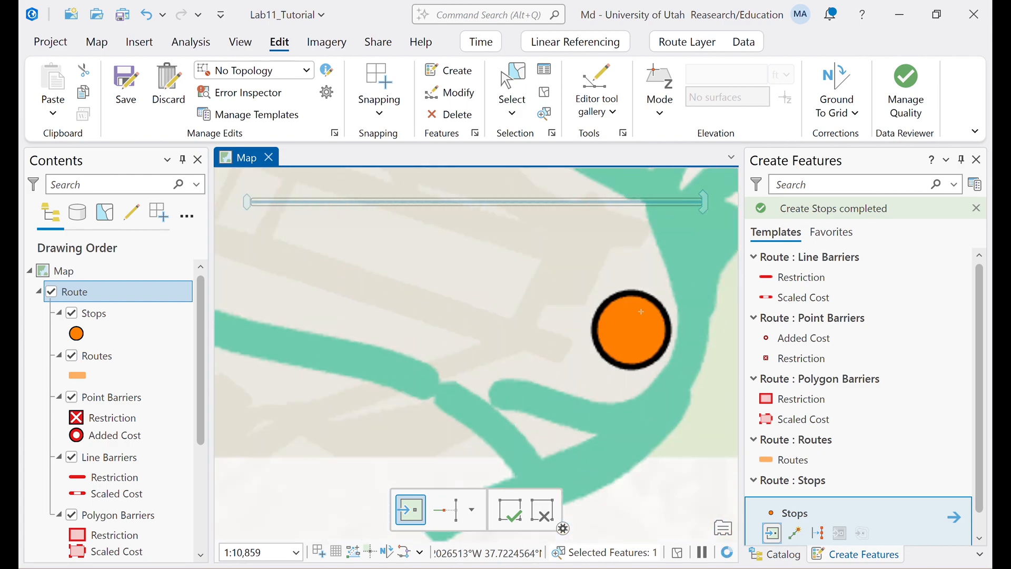
scroll(595, 431, "down", 2)
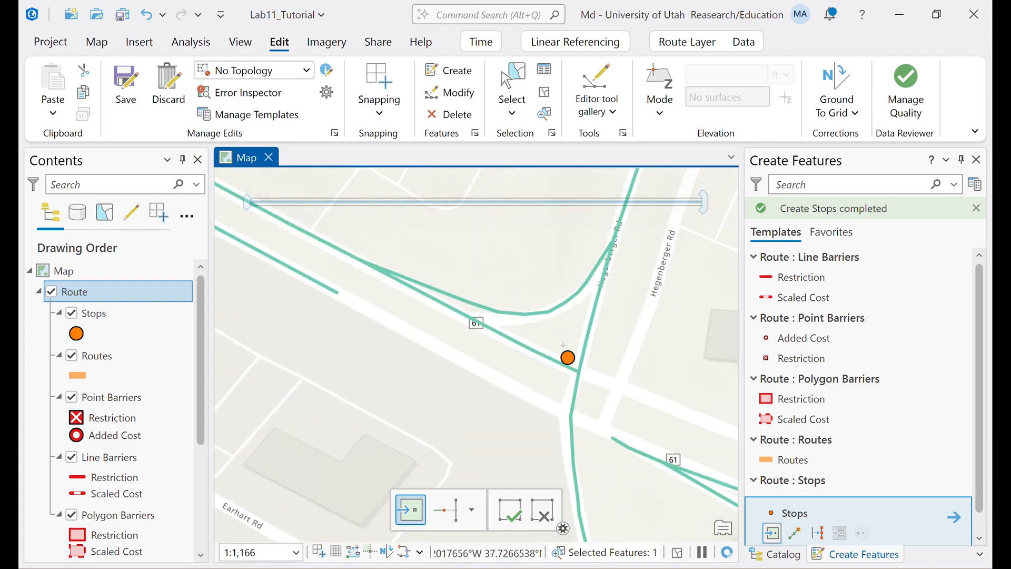
scroll(603, 447, "up", 7)
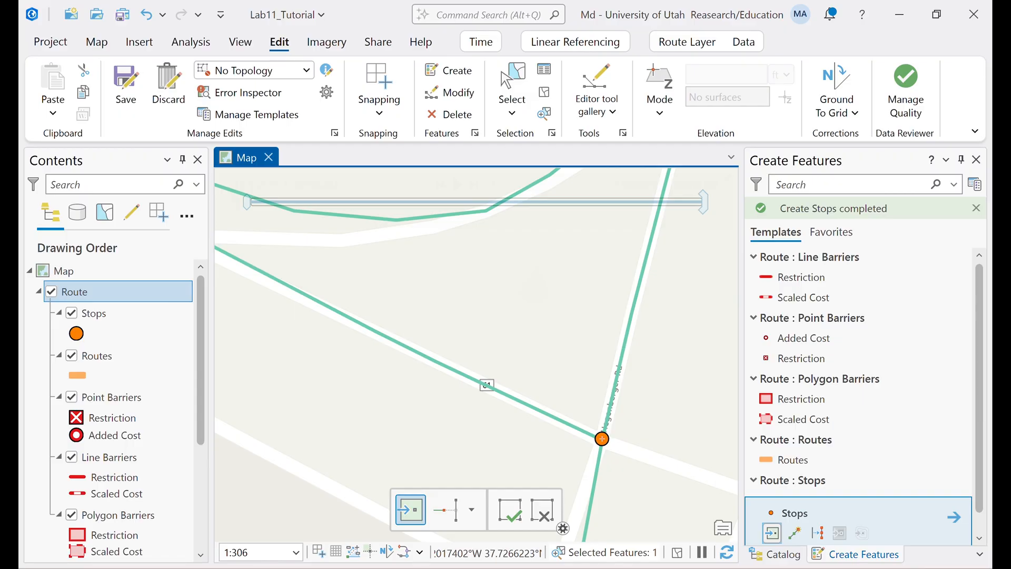
left_click(601, 439)
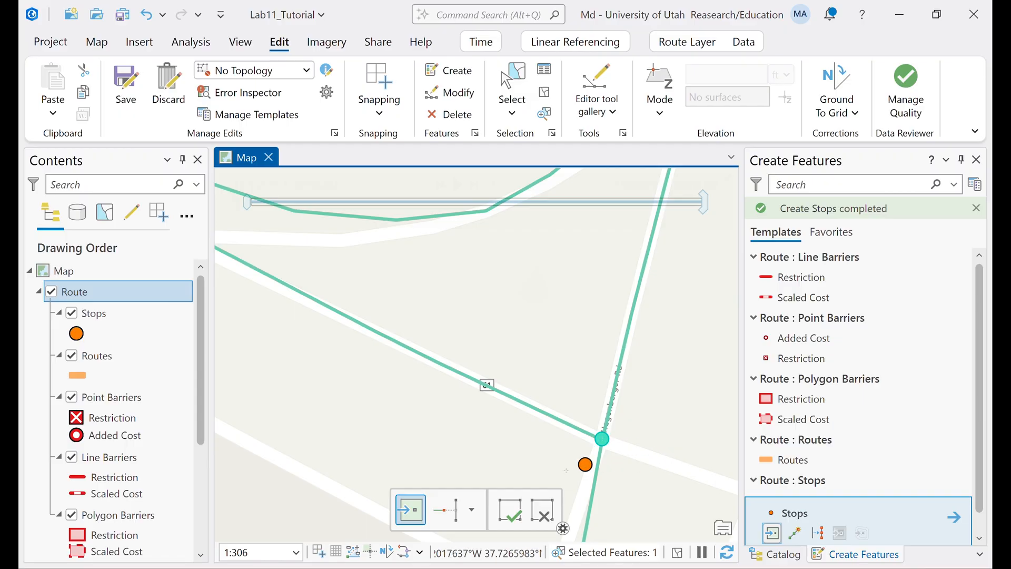
left_click(510, 510)
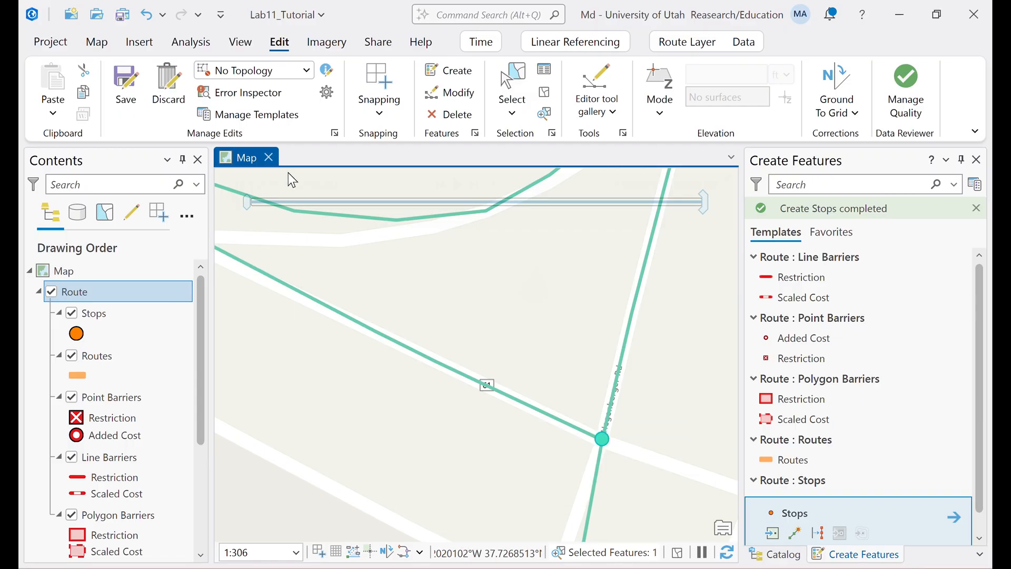
left_click(126, 88)
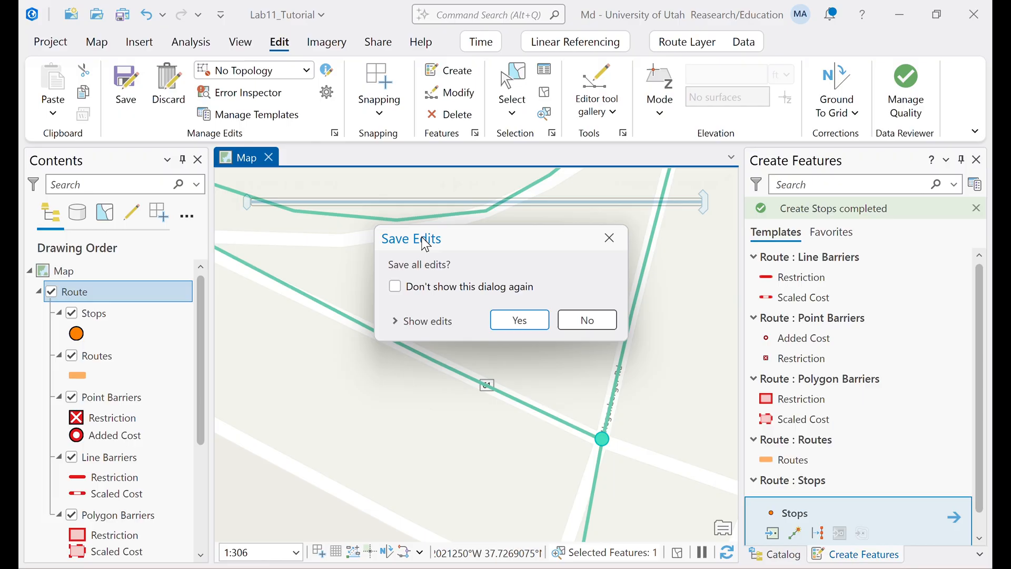
left_click(519, 328)
- Open the attribute table of the Stops layer and zoom the map to the layer's extent
left_click(95, 317)
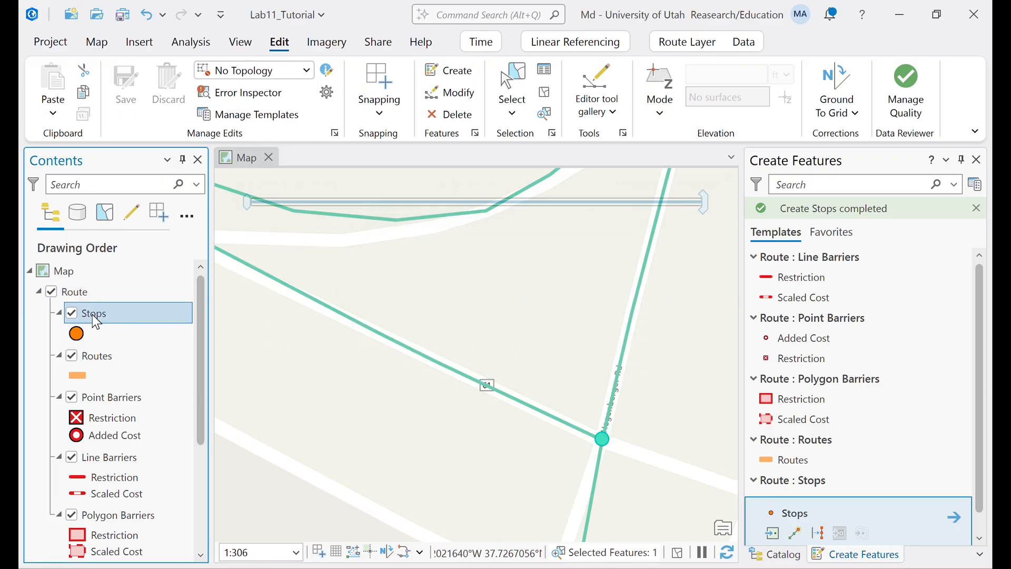
right_click(93, 316)
left_click(145, 106)
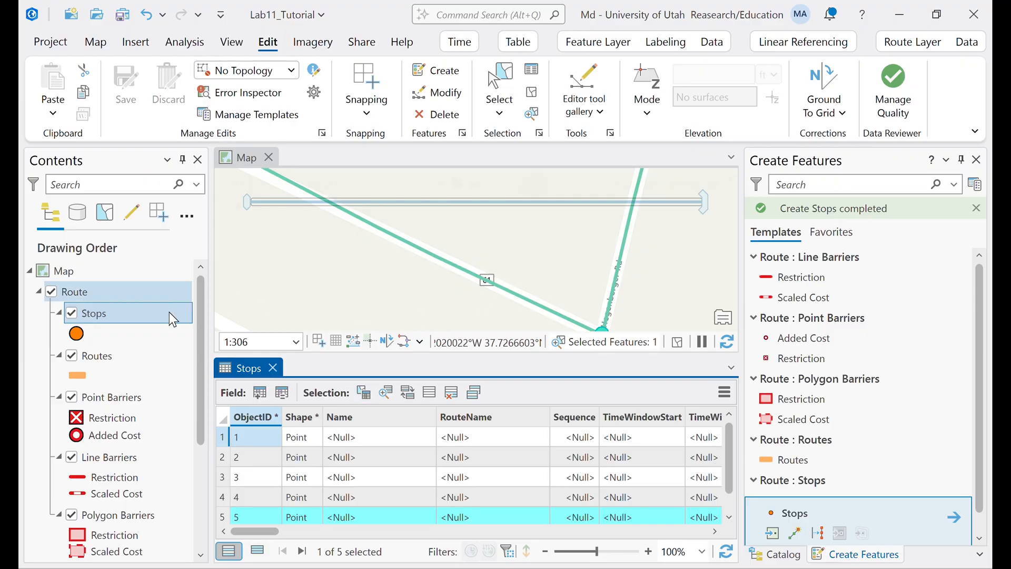
right_click(117, 322)
left_click(222, 270)
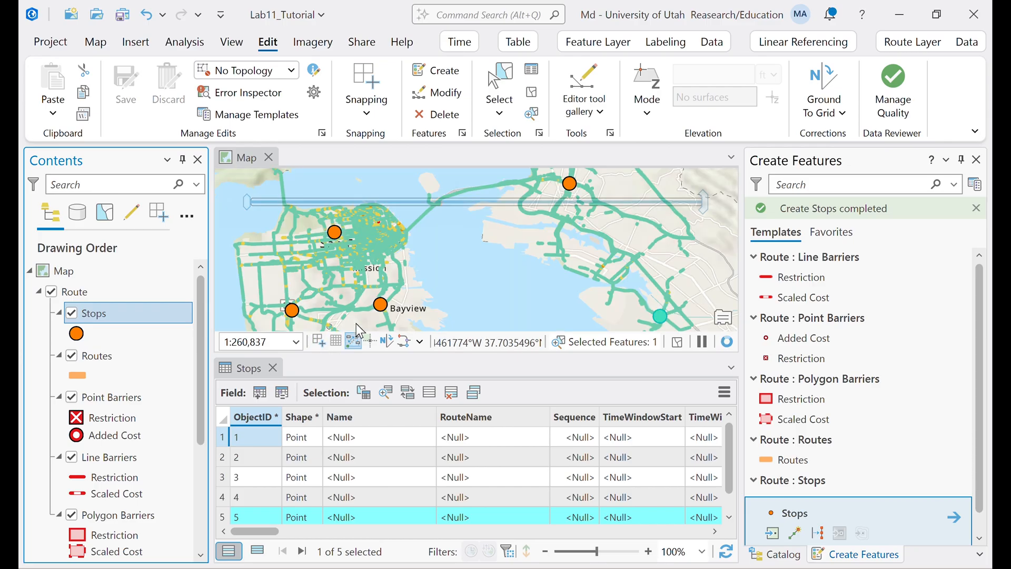
- Select each of the five Stops records in turn to match it with its point on the map
left_click(222, 438)
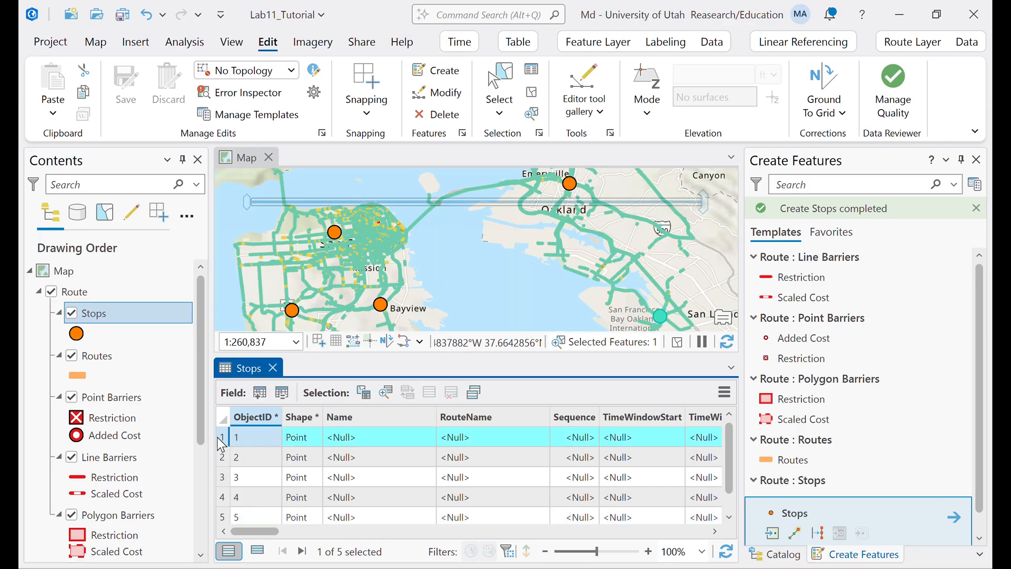
left_click(221, 457)
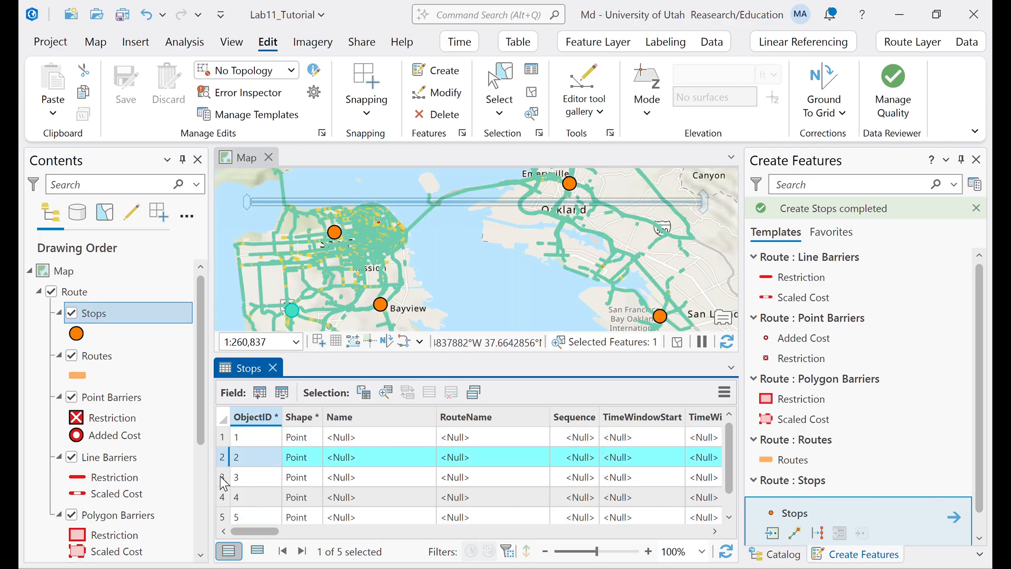
left_click(222, 477)
left_click(221, 497)
left_click(217, 517)
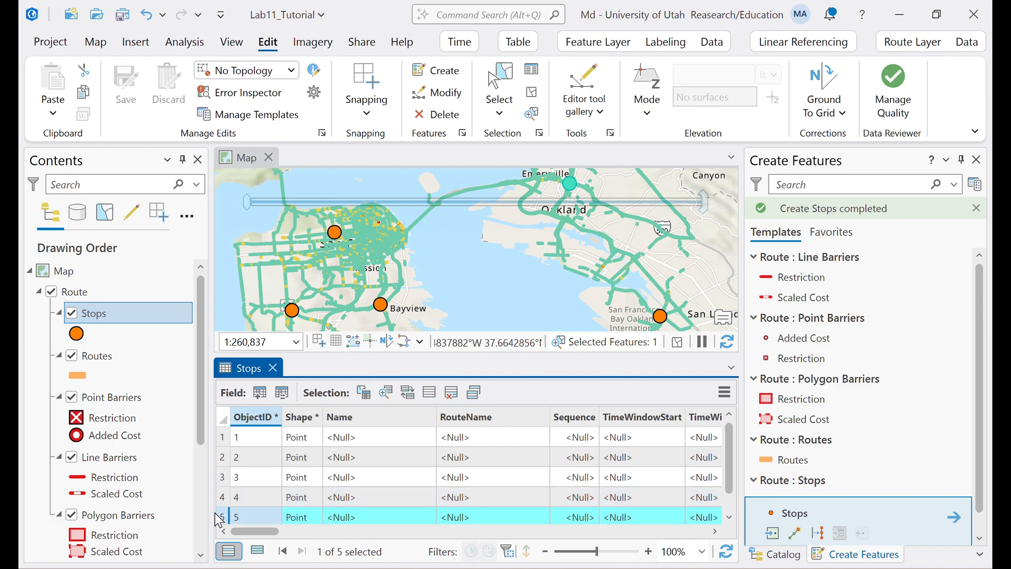
- Fill the Sequence field of the five stops with 1, 2, 3, 4 and 5 in ObjectID order
left_click_drag(253, 532, 273, 529)
double_click(361, 444)
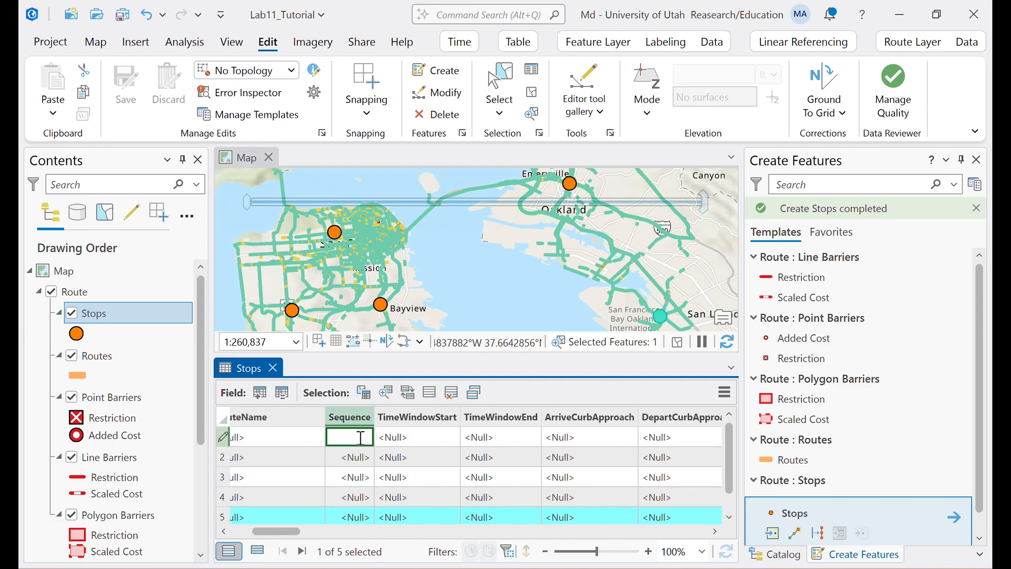
type("1")
key("Return")
type("2")
key("Return")
type("3")
key("Return")
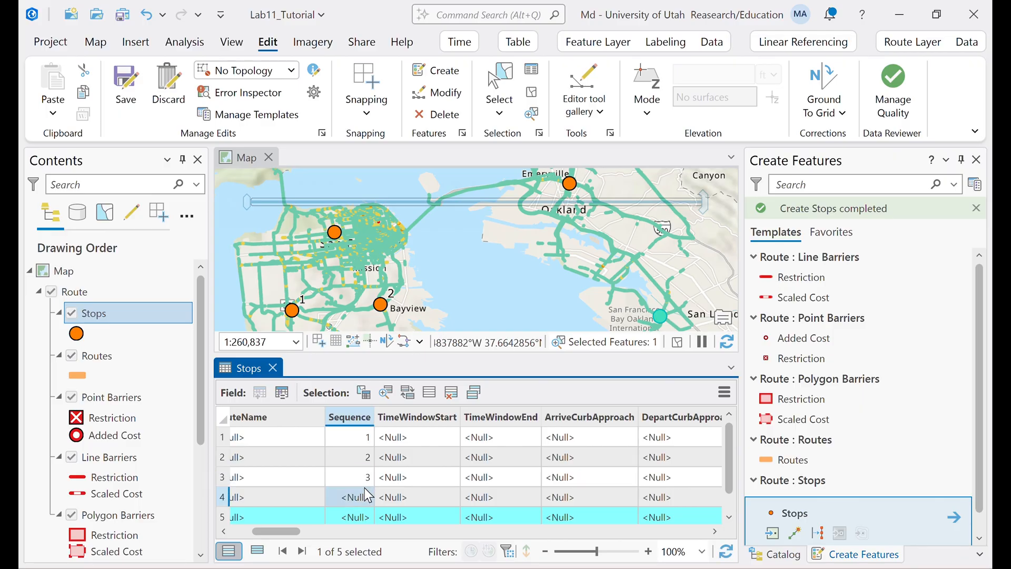
double_click(367, 495)
type("4")
key("Return")
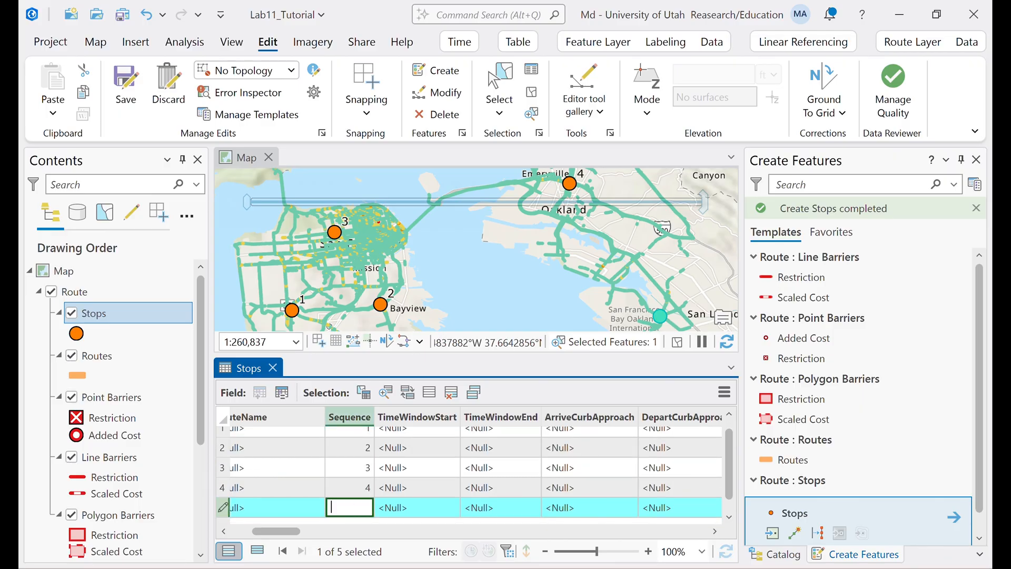
type("5")
left_click(285, 471)
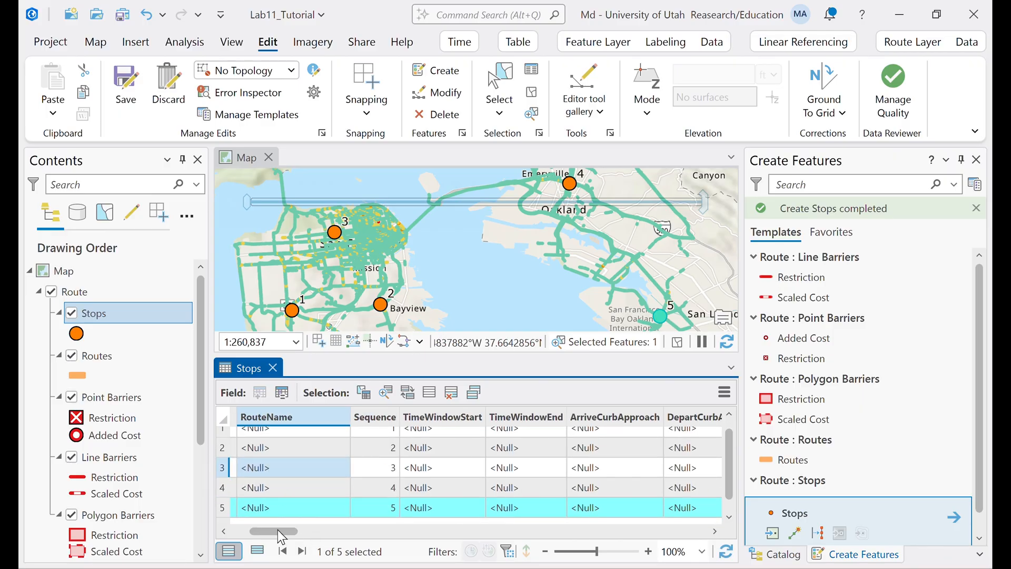
- Enter Stop1 in the Name field of all five Stops records
left_click_drag(261, 527, 245, 529)
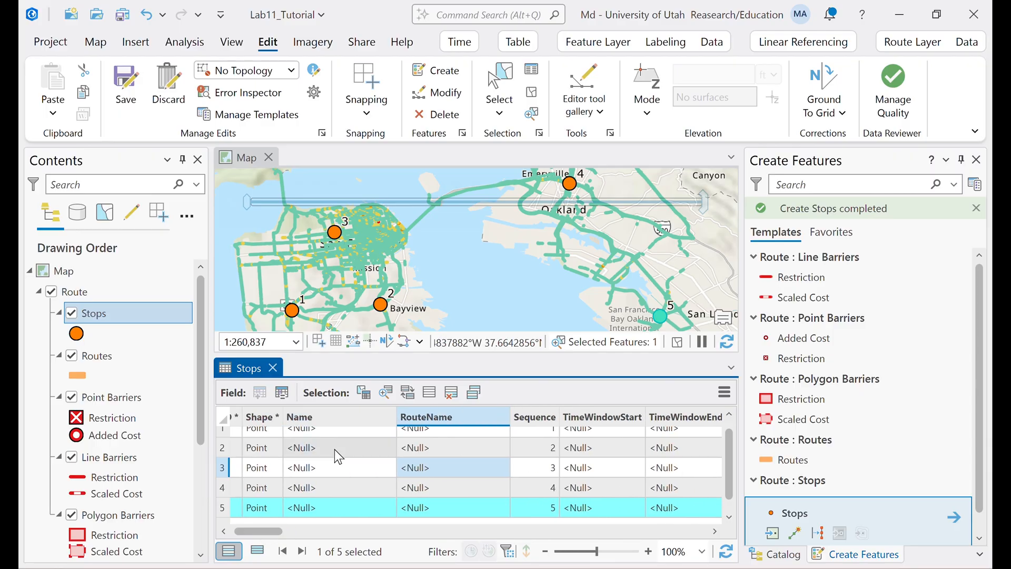
left_click(354, 438)
left_click(352, 436)
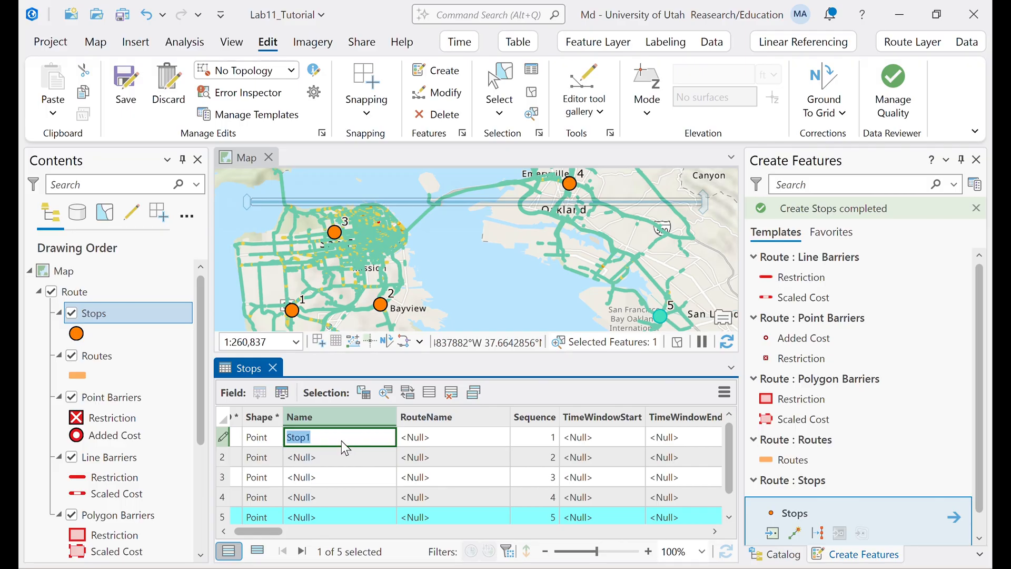
left_click(343, 457)
type("Stop1")
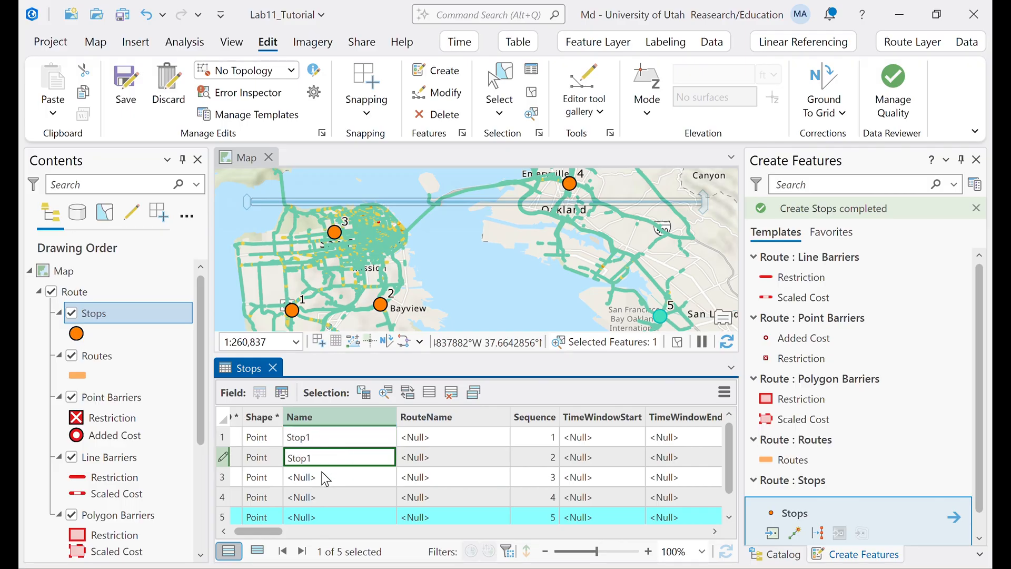
left_click(328, 476)
type("Stop1")
left_click(325, 496)
type("Stop1")
left_click(318, 514)
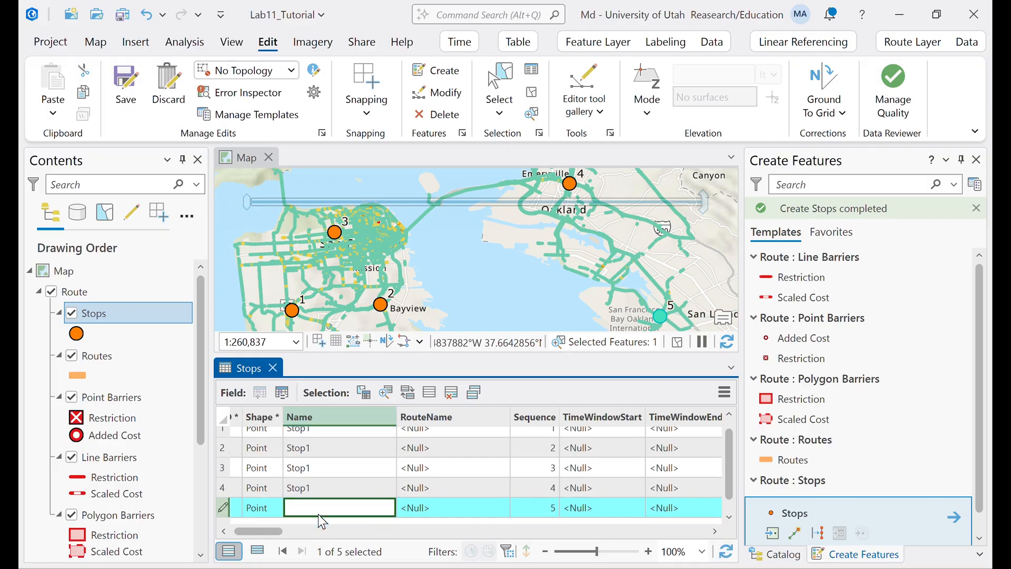
type("Stop1")
- Rename the second stop as Stop2 and the third stop as Stop3 in the Stops table
scroll(322, 501, "up", 1)
left_click(346, 457)
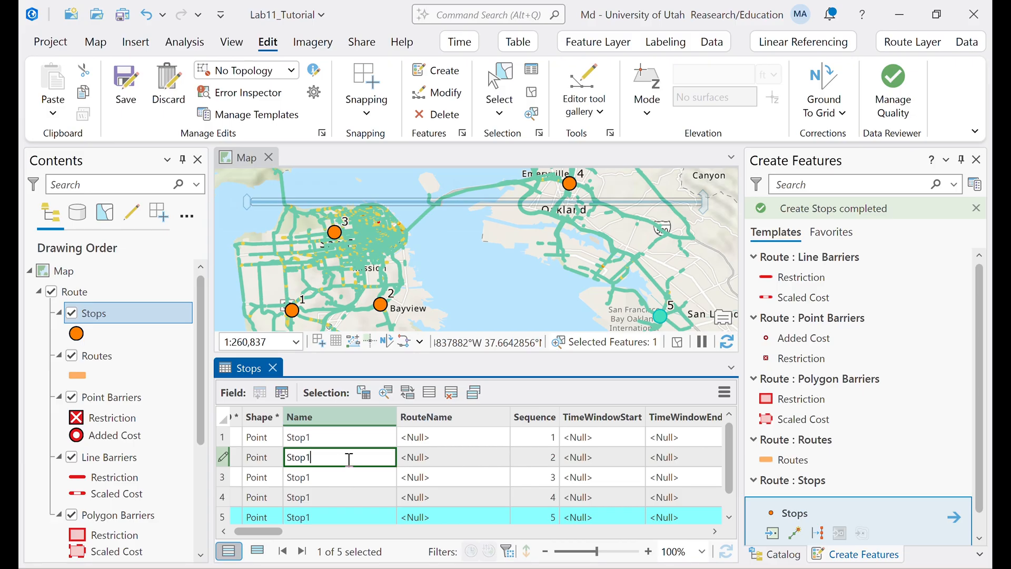
key("BackSpace")
type("2")
key("Return")
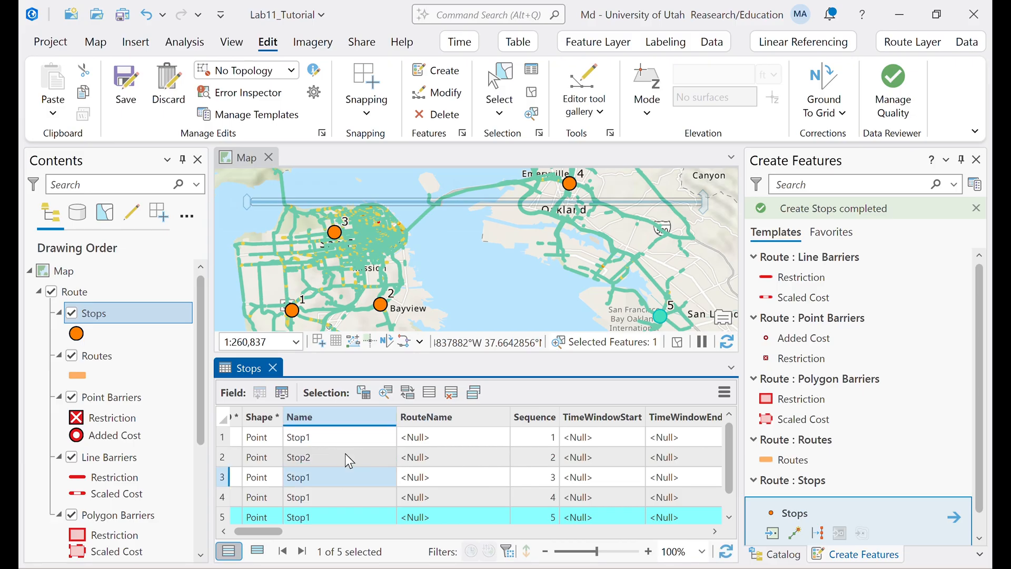
left_click(333, 476)
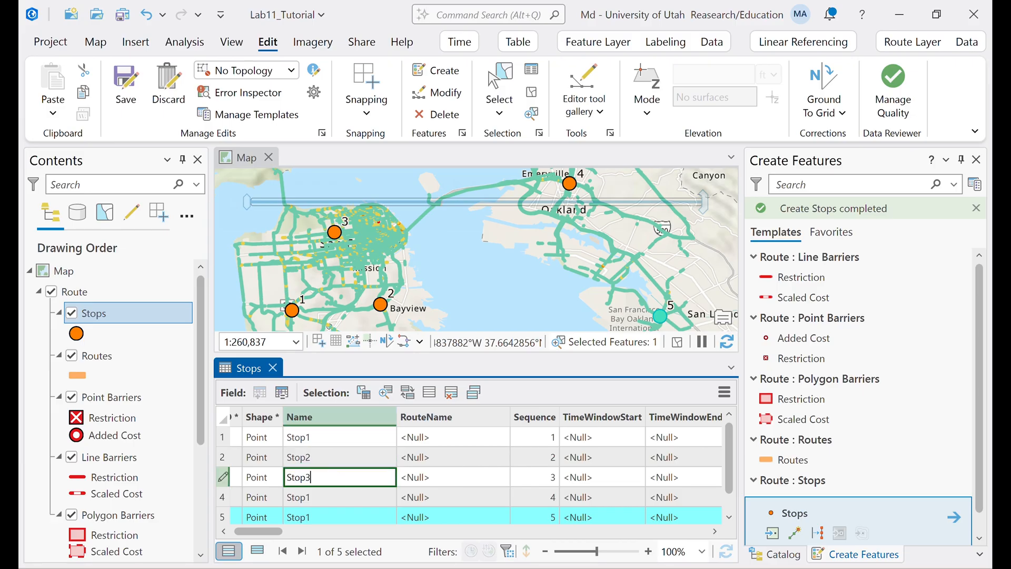
type("3")
key("Return")
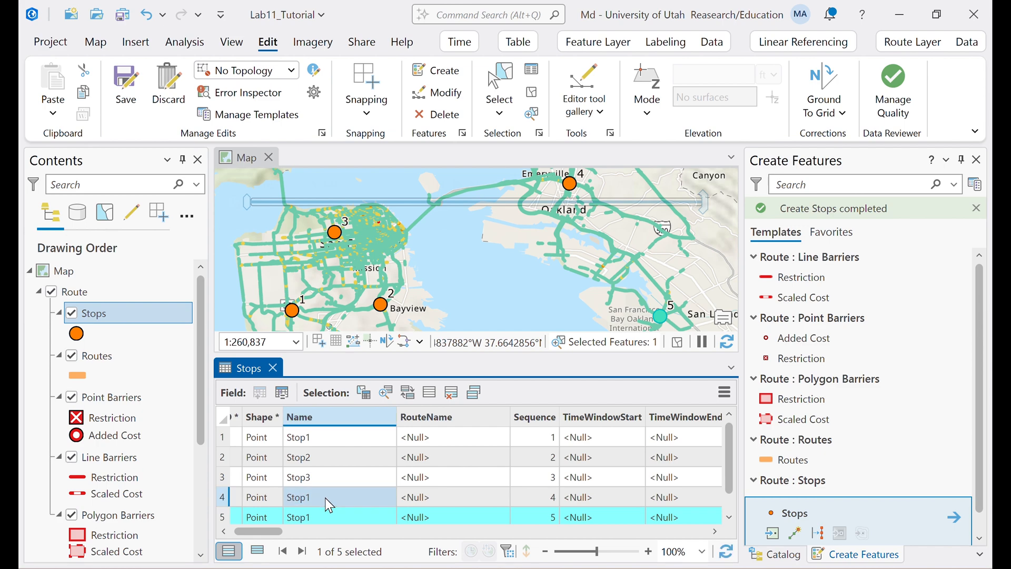
- Rename the fourth stop as Stop4 and the fifth as Stop5, and save all edits
left_click(325, 498)
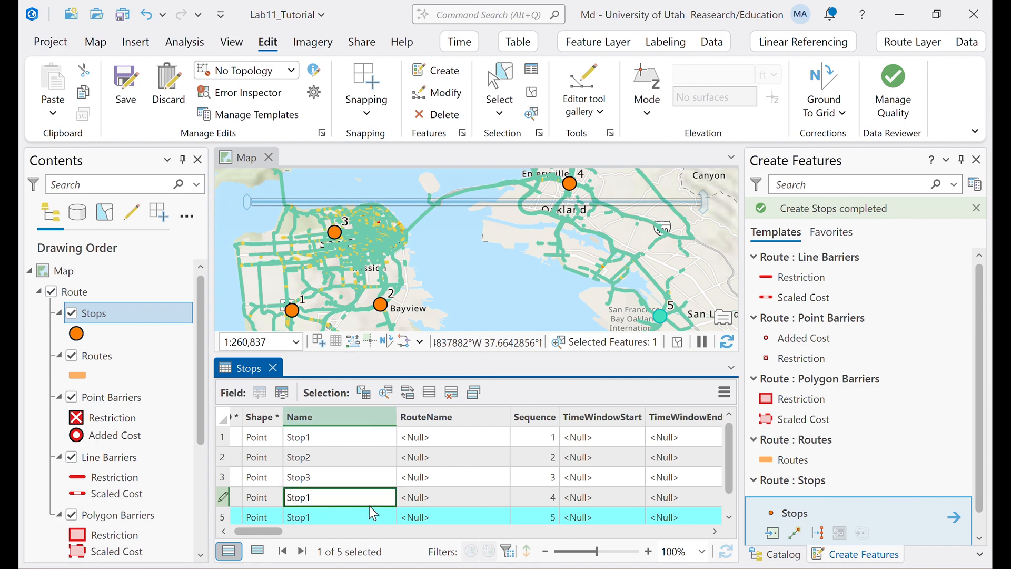
key("BackSpace")
type("4")
key("Return")
left_click(321, 513)
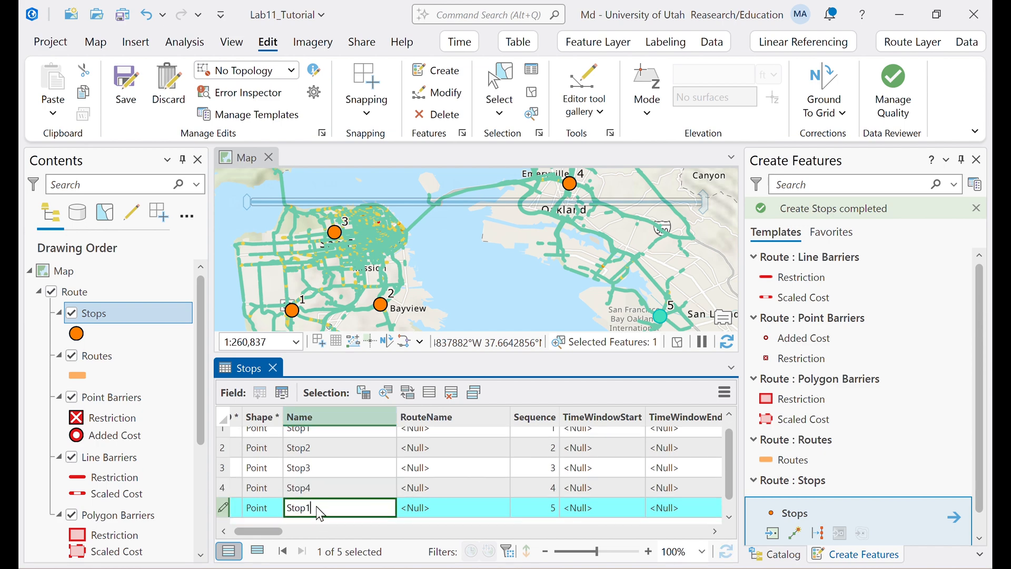
type("5")
left_click(123, 80)
left_click(519, 319)
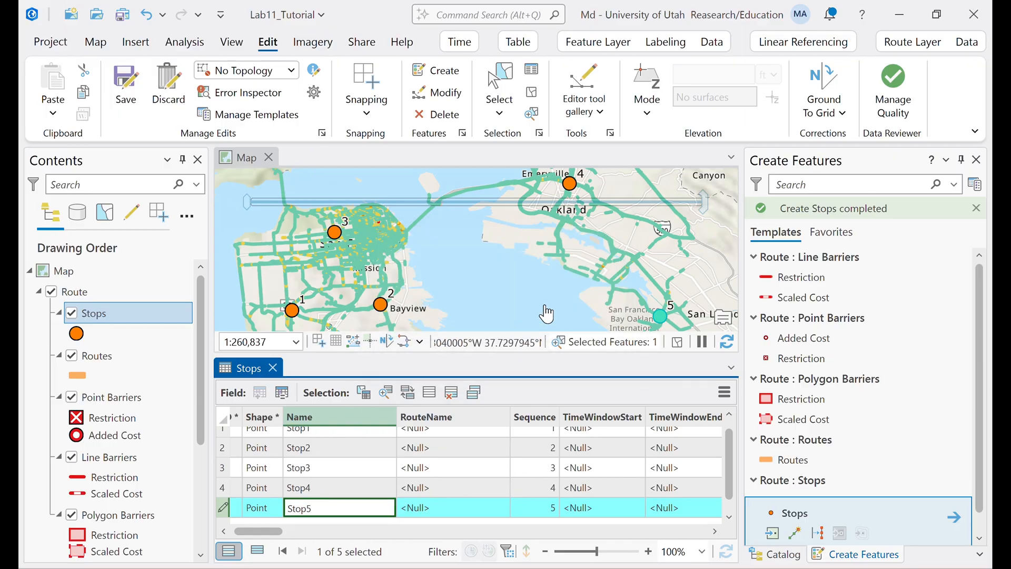
- Close feature creation and the Stops attribute table, and clear the selected stop on the map
left_click(976, 159)
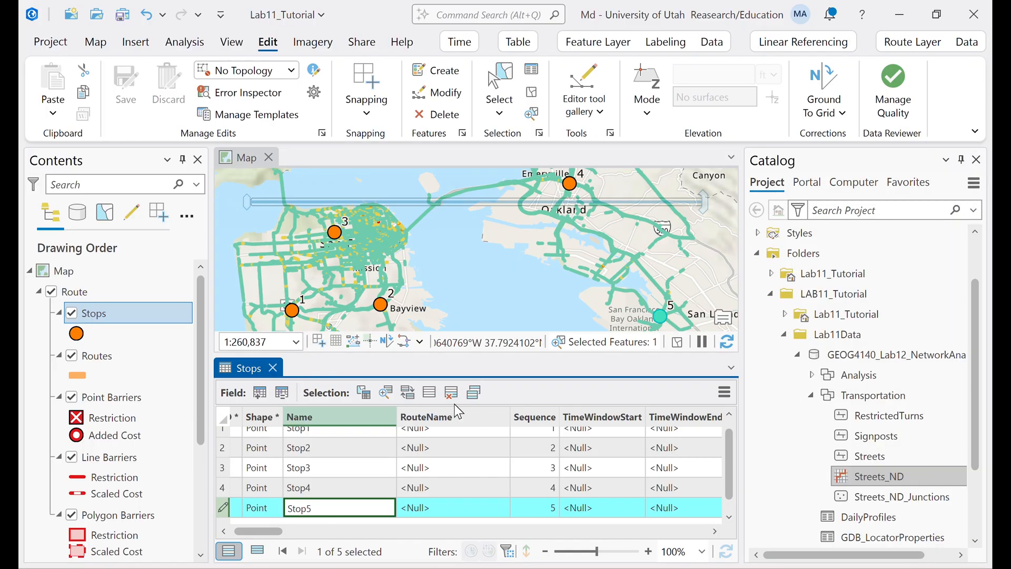
left_click(273, 368)
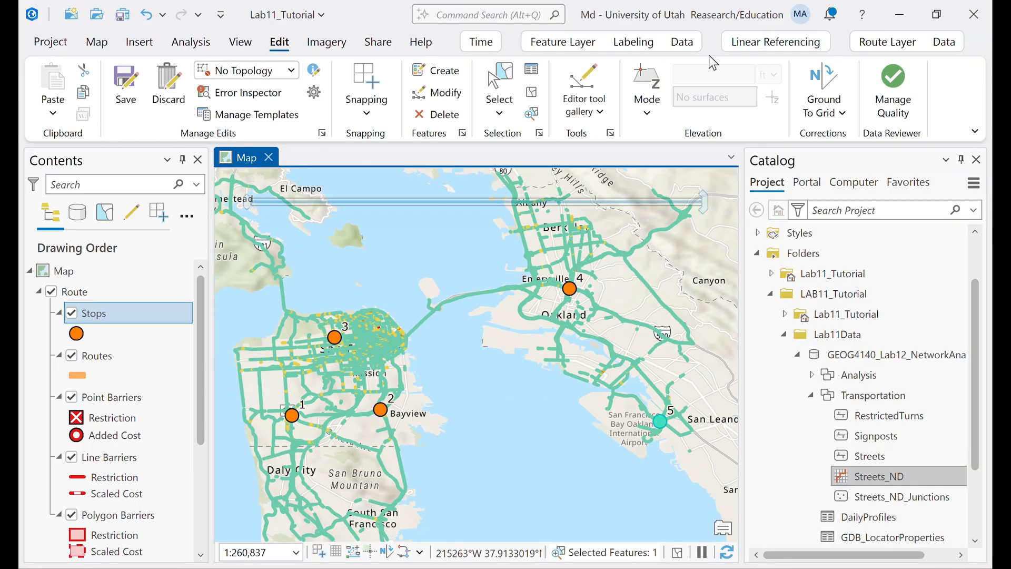
left_click(888, 42)
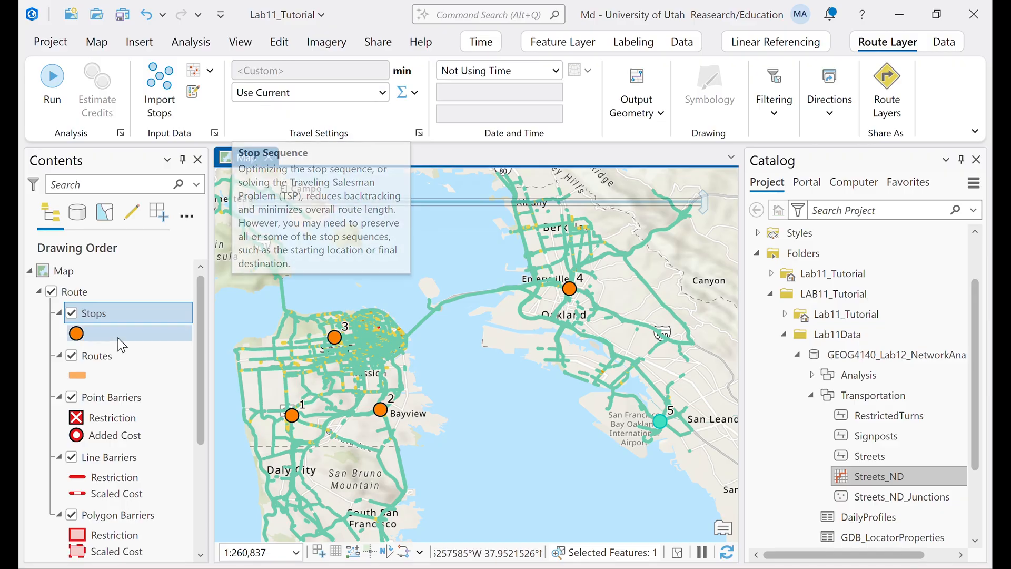
left_click(97, 45)
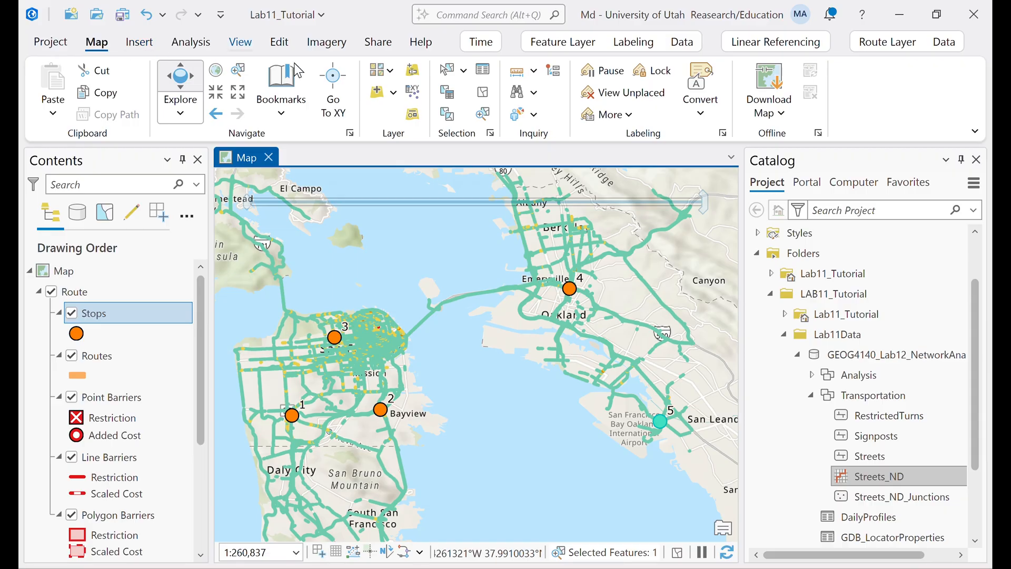
left_click(483, 113)
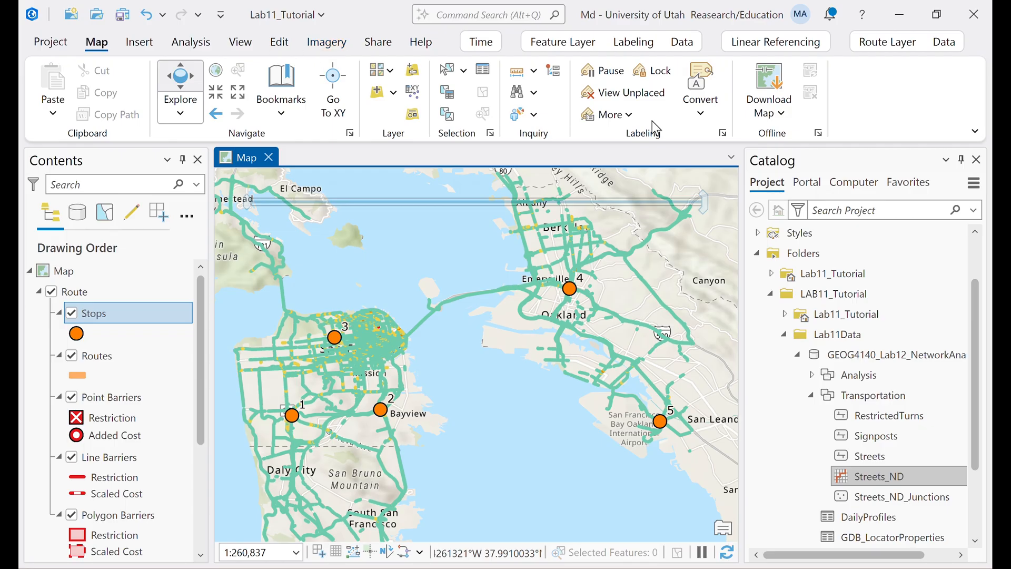
- Show the route analysis settings, switch to Lab 11 Fall 2025.pdf in Acrobat and read the instructions for running the route
left_click(896, 47)
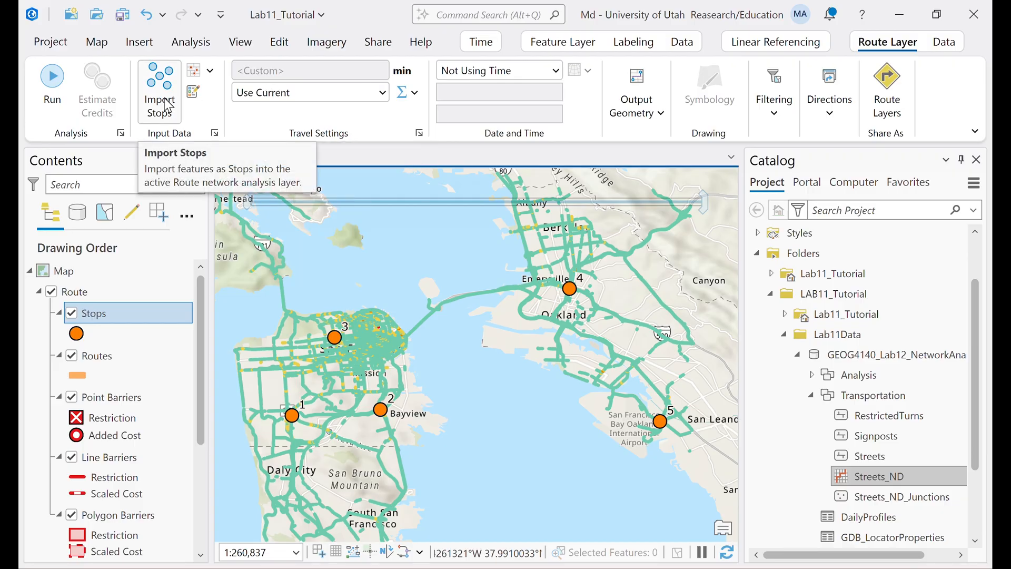
key("alt+Tab")
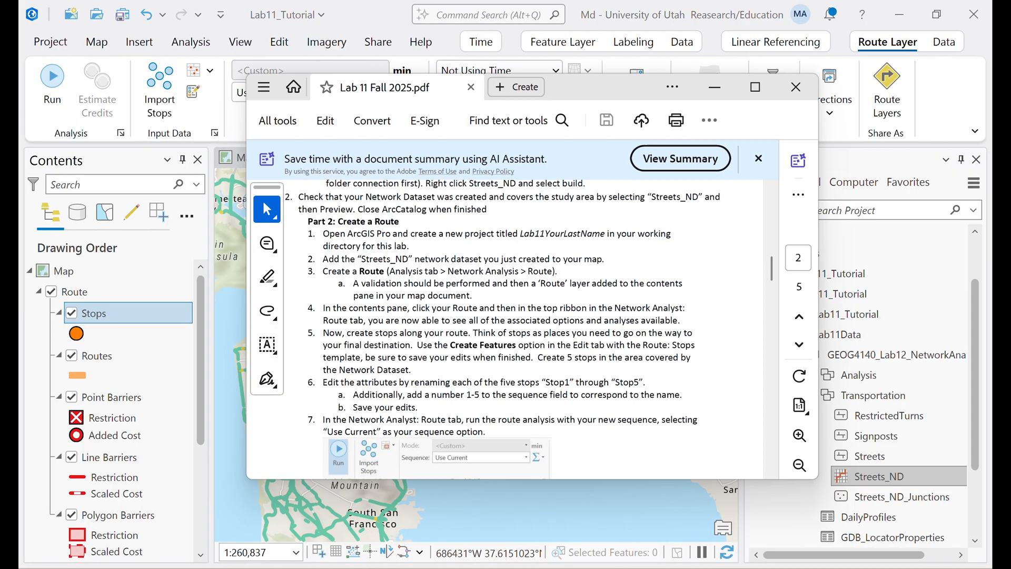
scroll(506, 374, "down", 2)
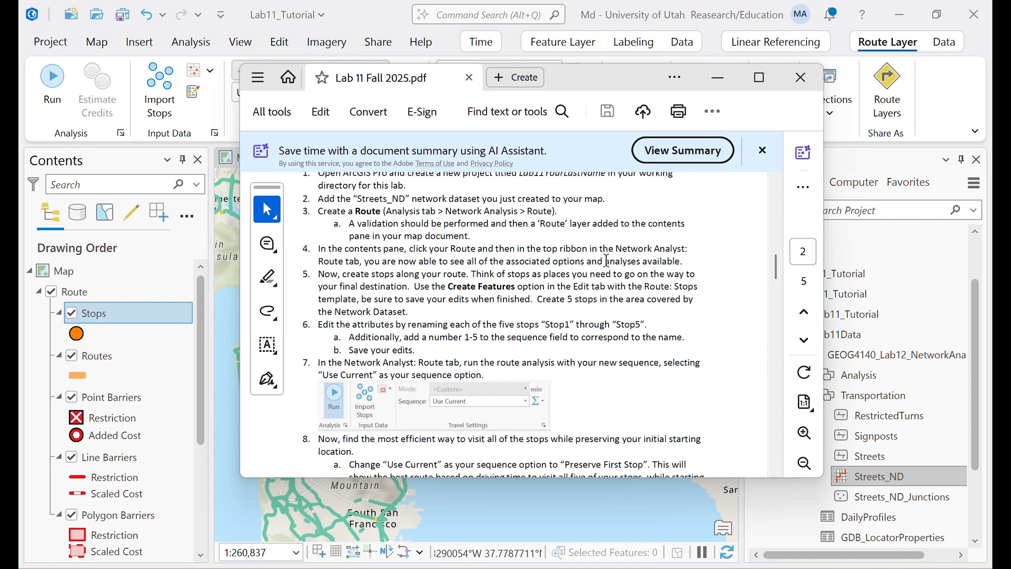
- Run the route analysis with the Use Current sequence and inspect the solved route around the second stop
left_click(104, 160)
left_click(59, 85)
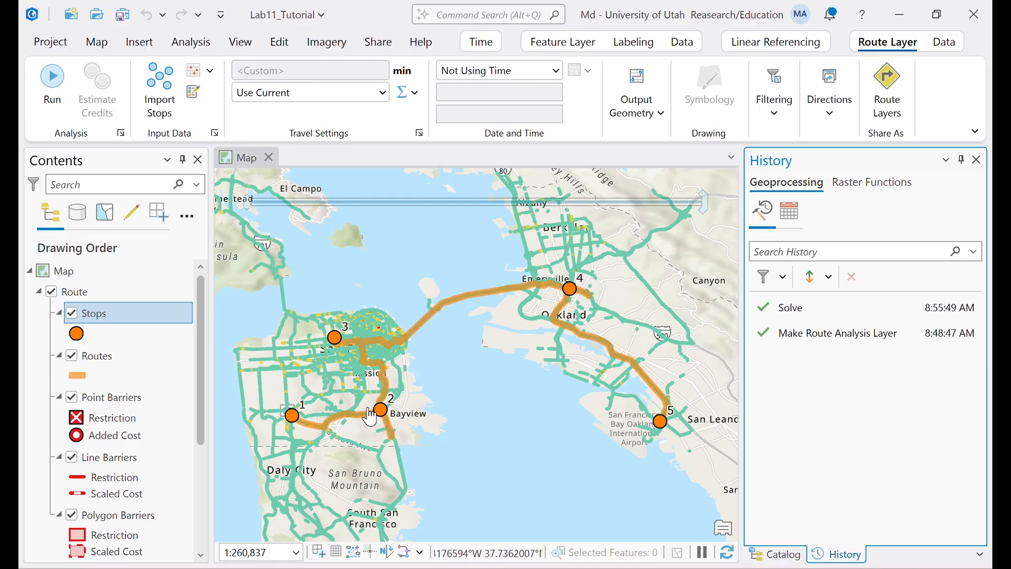
scroll(382, 421, "up", 5)
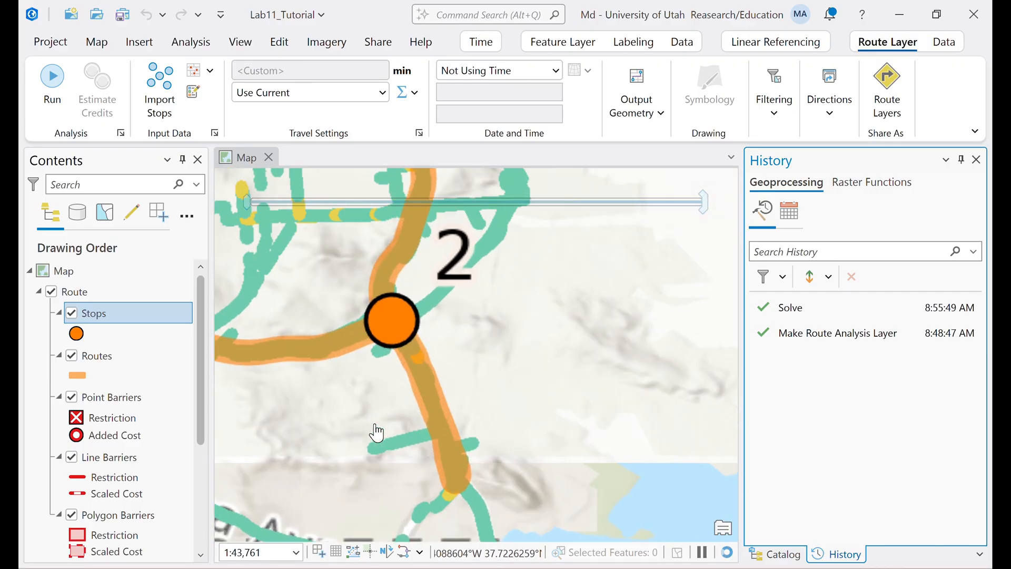
scroll(377, 433, "up", 3)
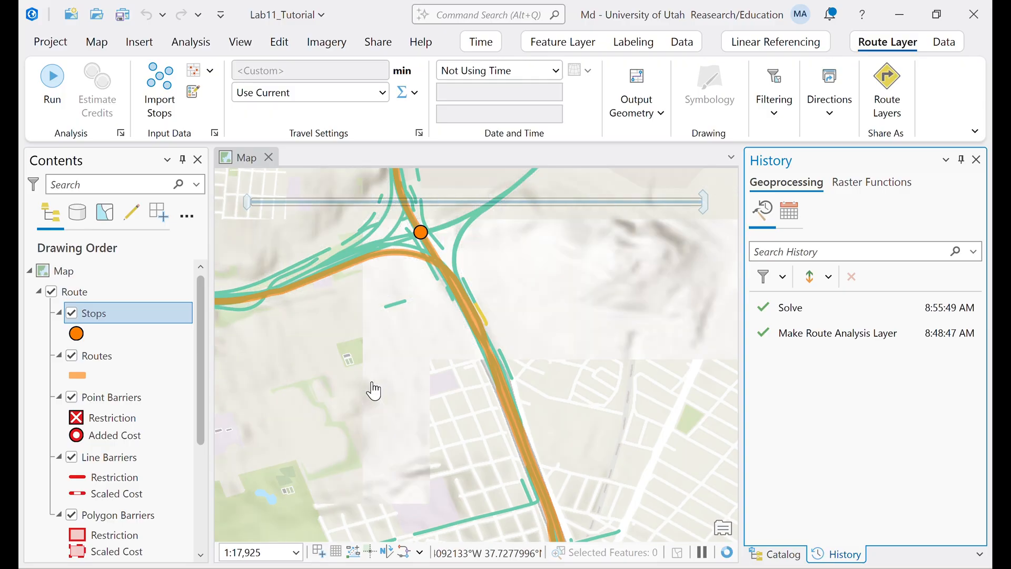
scroll(374, 389, "down", 5)
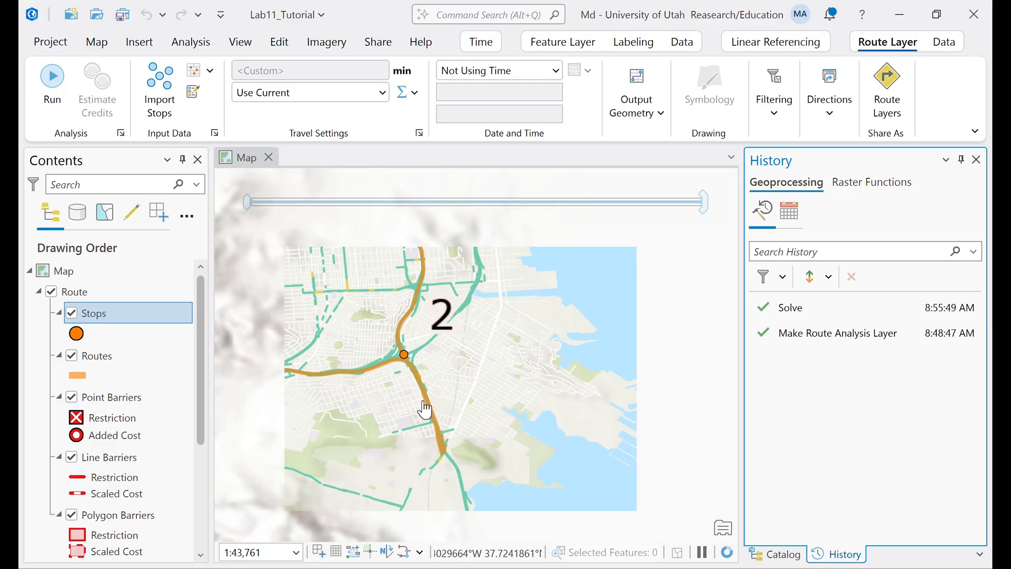
scroll(530, 280, "down", 2)
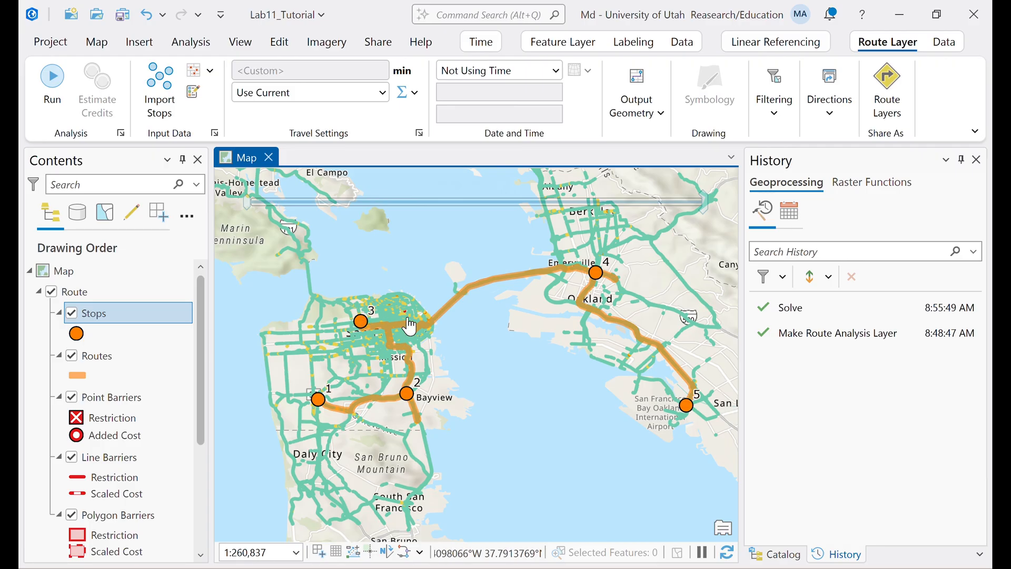
mouse_move(313, 198)
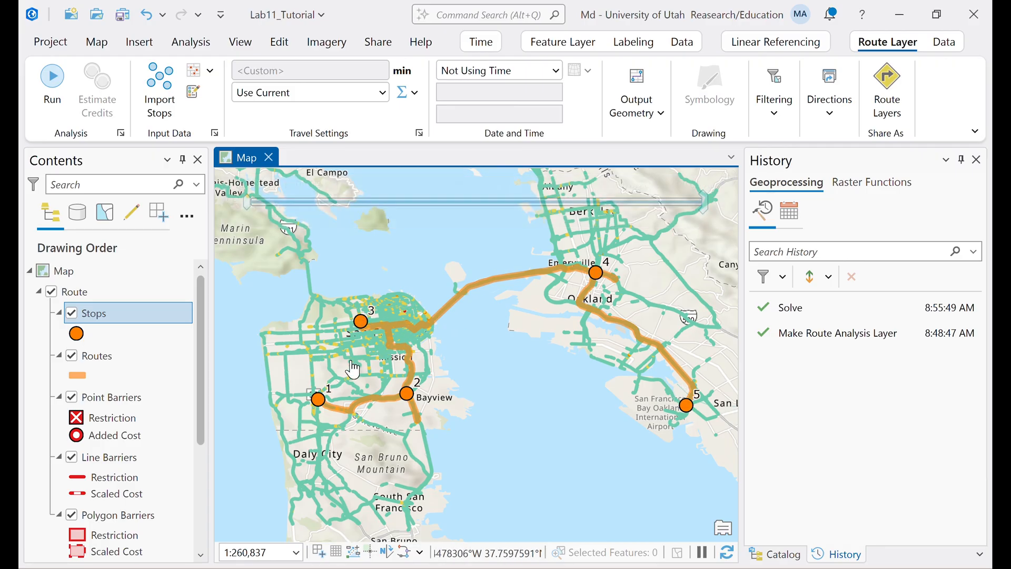
- Switch to Lab 11 Fall 2025.pdf in Acrobat, read the instructions on preserving the first stop and adding barriers, and return to ArcGIS Pro
left_click(693, 567)
scroll(624, 380, "down", 3)
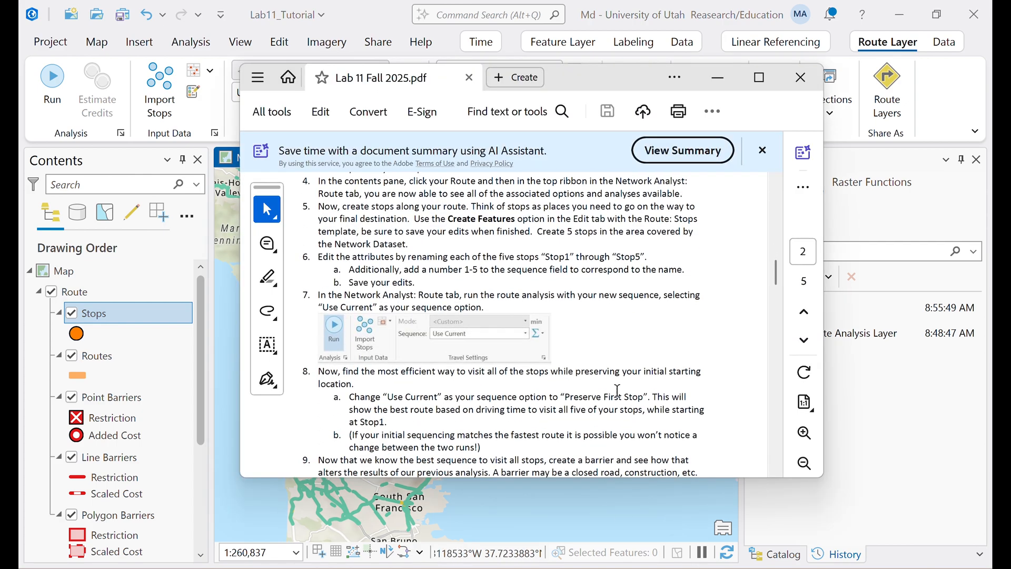
scroll(618, 391, "down", 5)
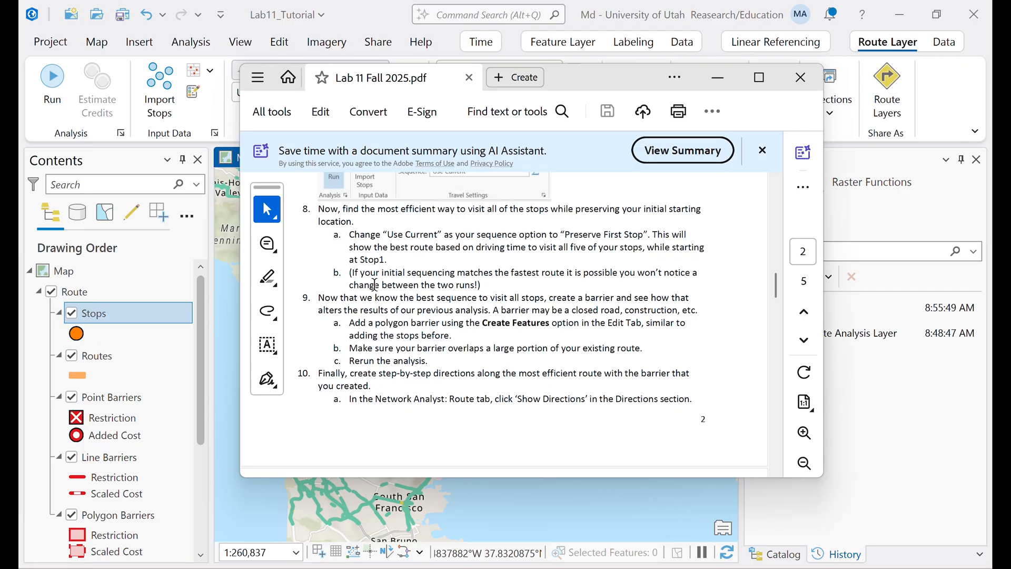
left_click(718, 78)
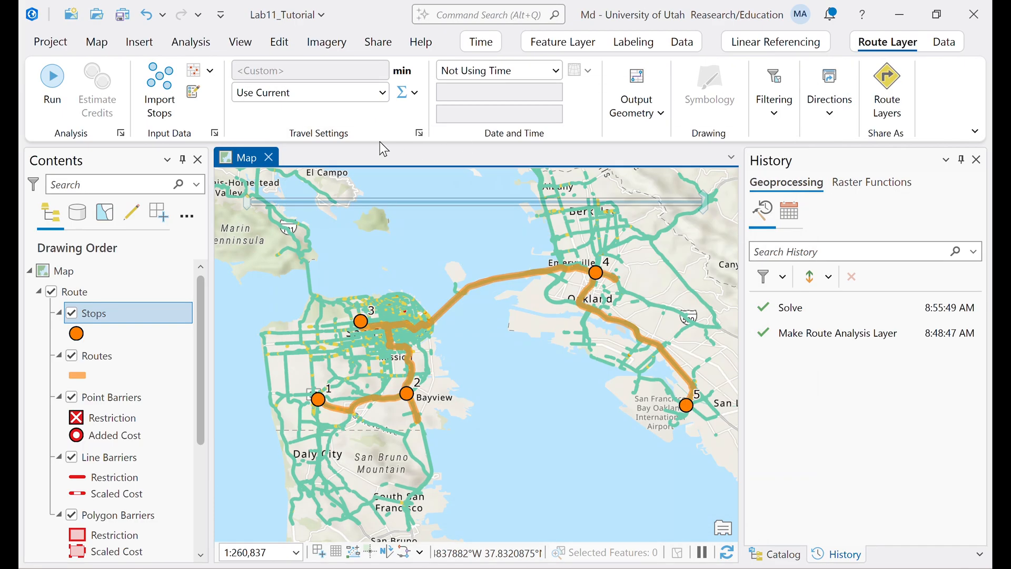
- Set the route sequence option to Preserve First Stop and rerun the route analysis
left_click(383, 93)
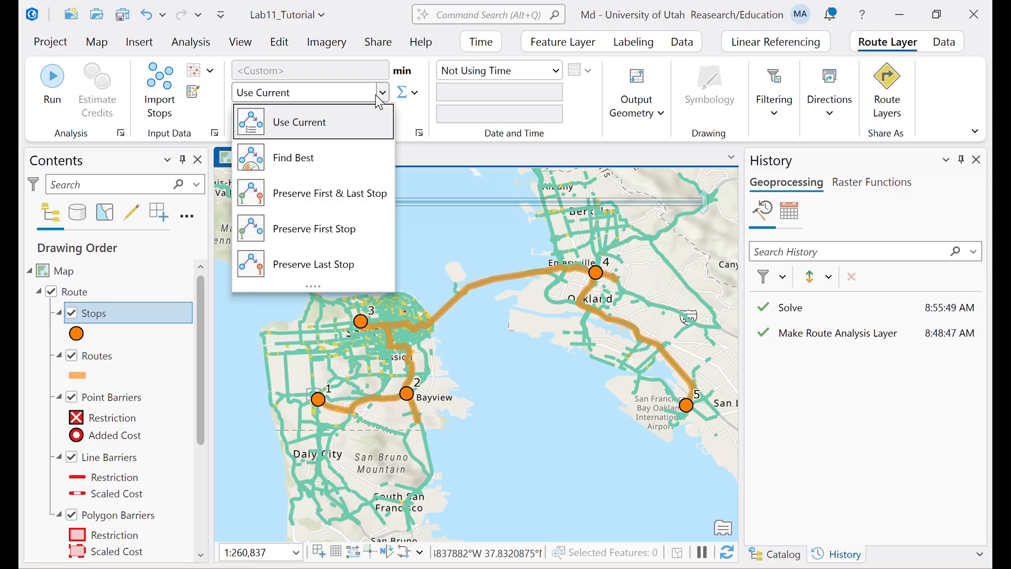
left_click(306, 230)
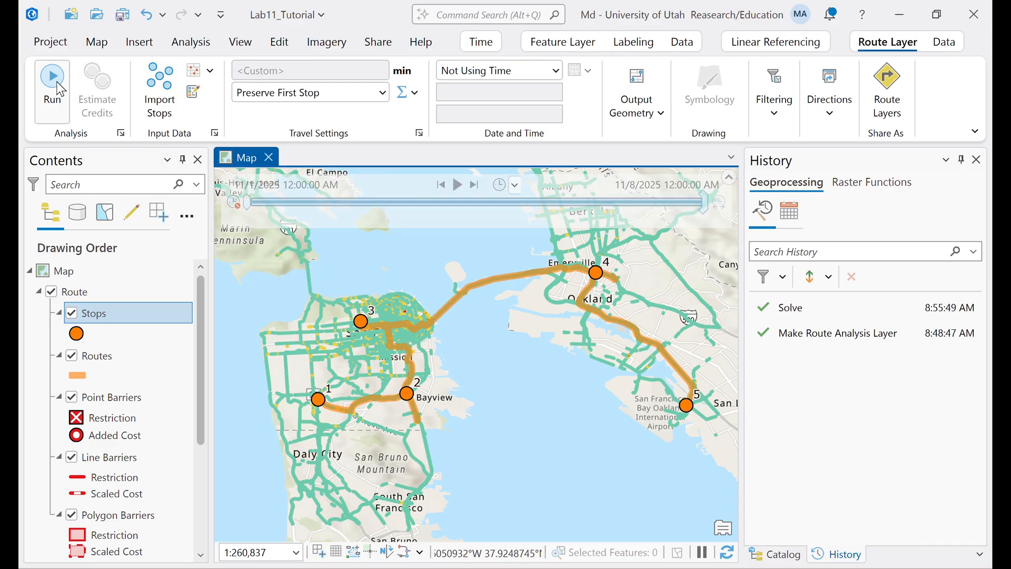
left_click(52, 84)
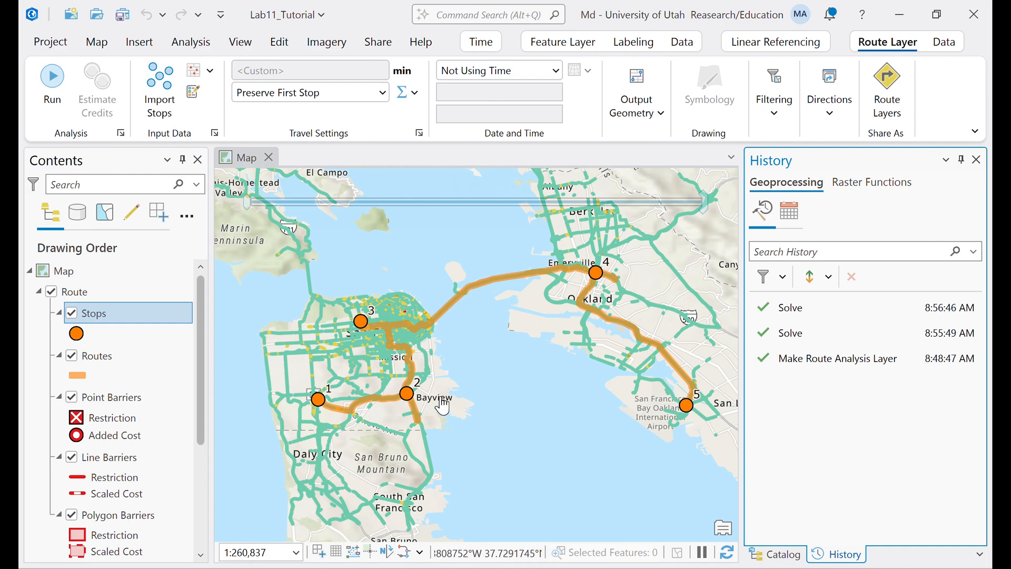
- Select Stop2 with the Move editing tool and try relocating it near the Italian Cemetery in Colma
left_click(279, 42)
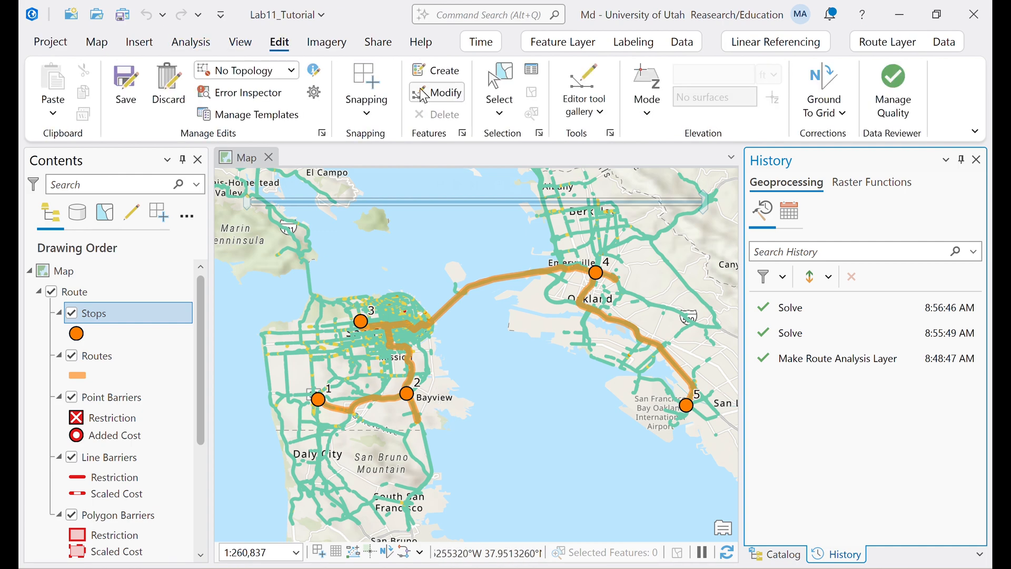
left_click(430, 74)
left_click(584, 97)
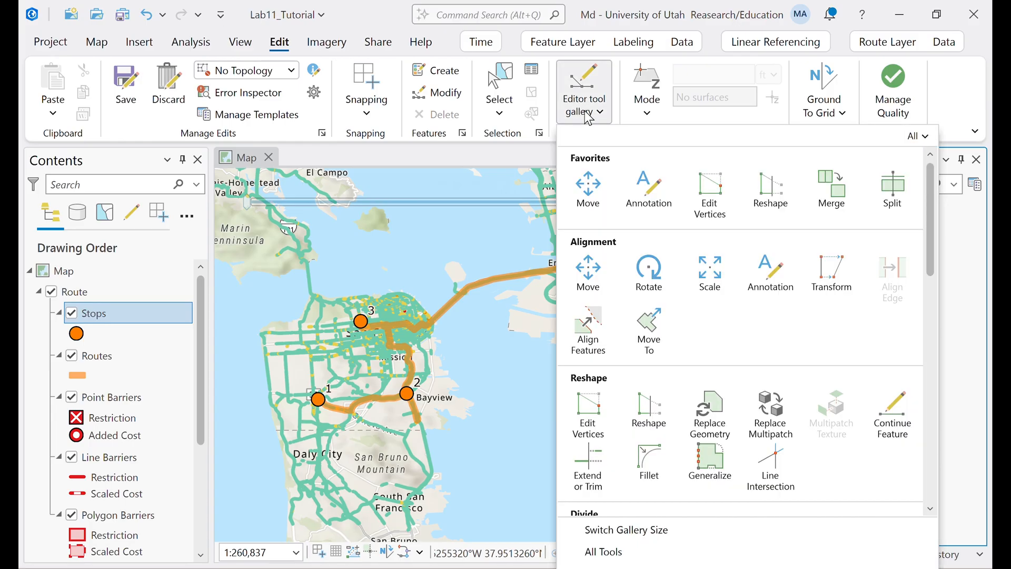
left_click(590, 196)
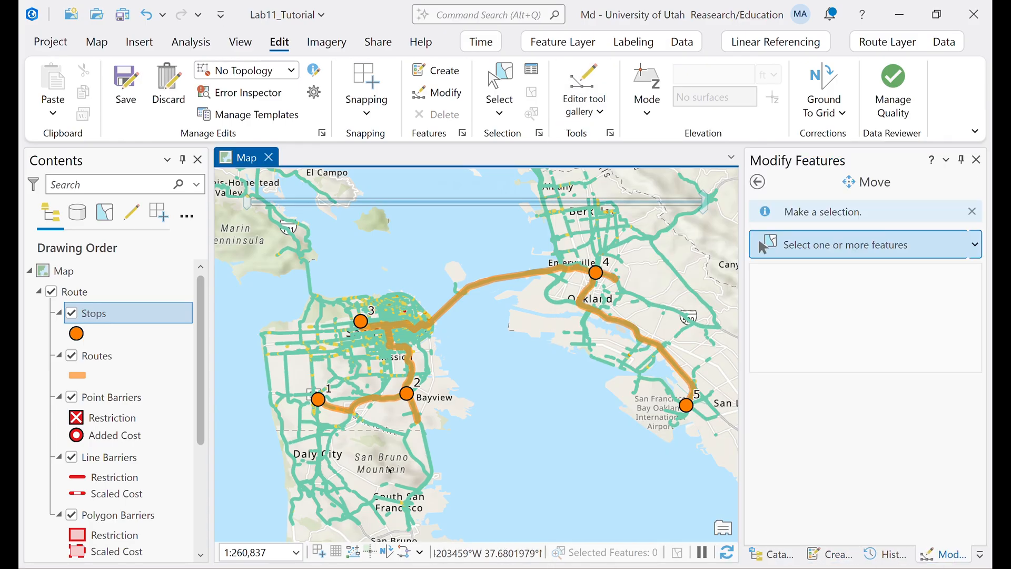
scroll(399, 428, "up", 5)
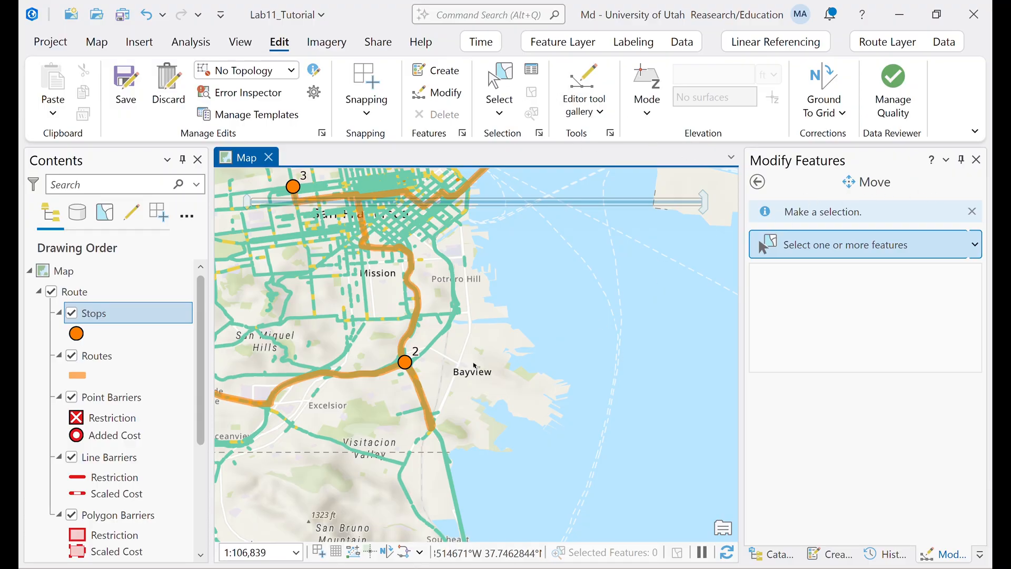
left_click(405, 363)
left_click_drag(520, 363, 639, 228)
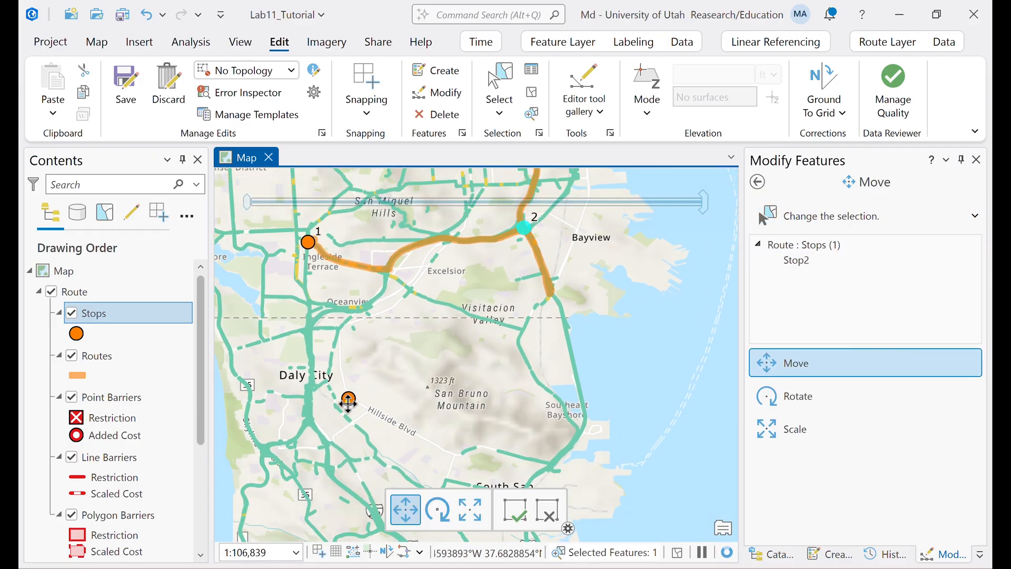
scroll(324, 435, "up", 5)
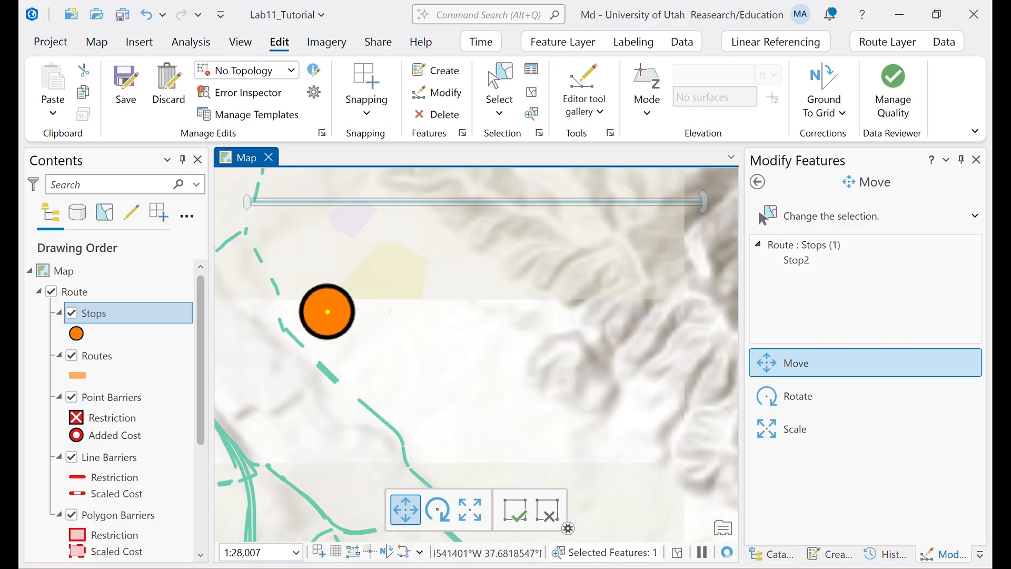
left_click_drag(390, 418, 654, 355)
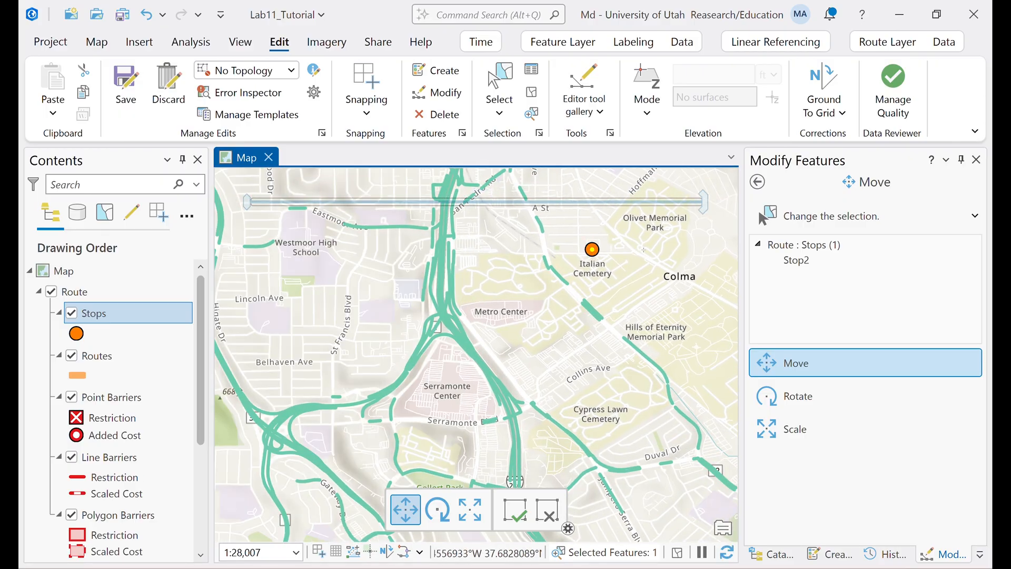
scroll(673, 255, "down", 8)
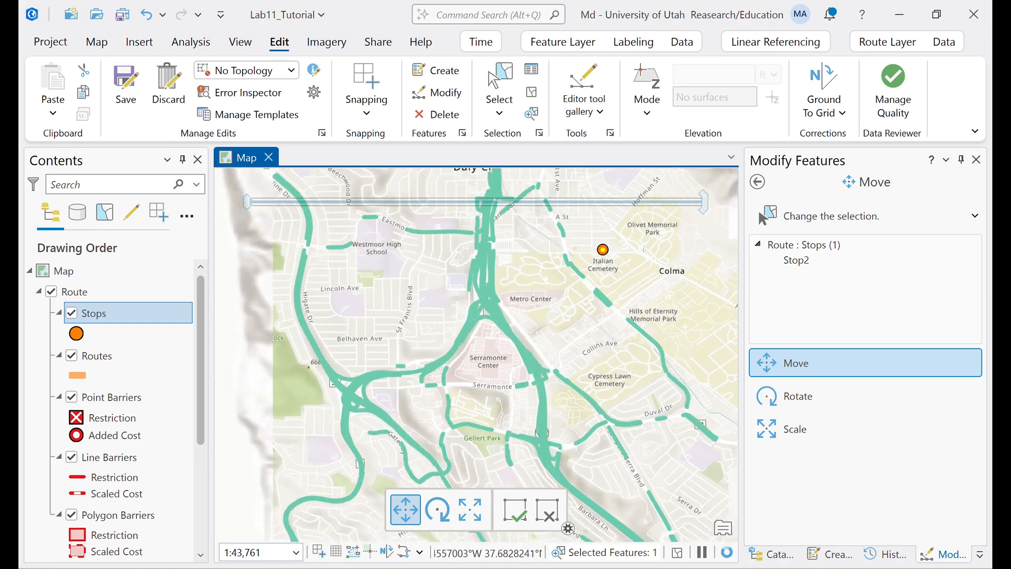
left_click_drag(674, 255, 417, 406)
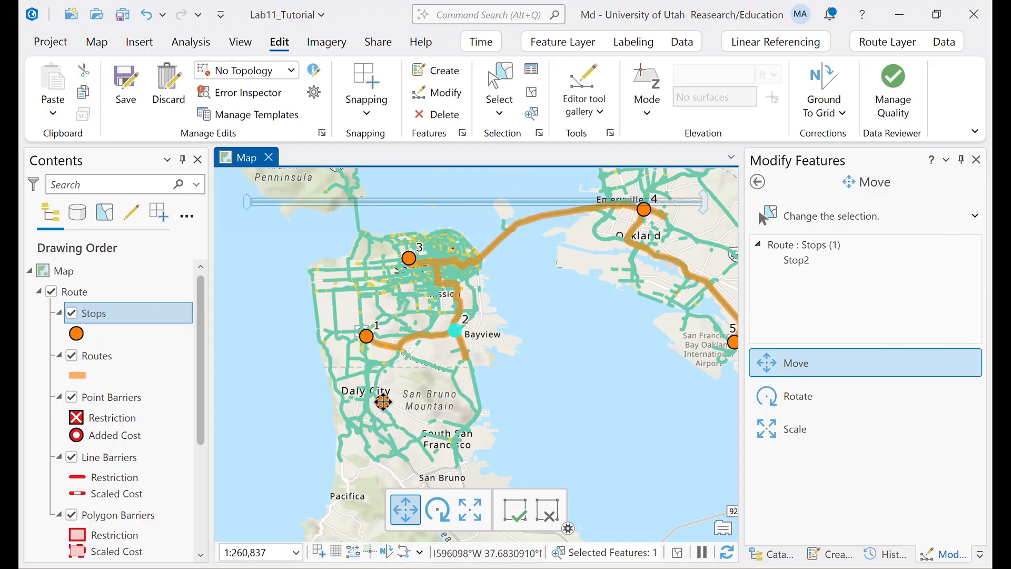
- Move Stop2 into downtown San Francisco, near Union Square and the Financial District
scroll(448, 259, "up", 10)
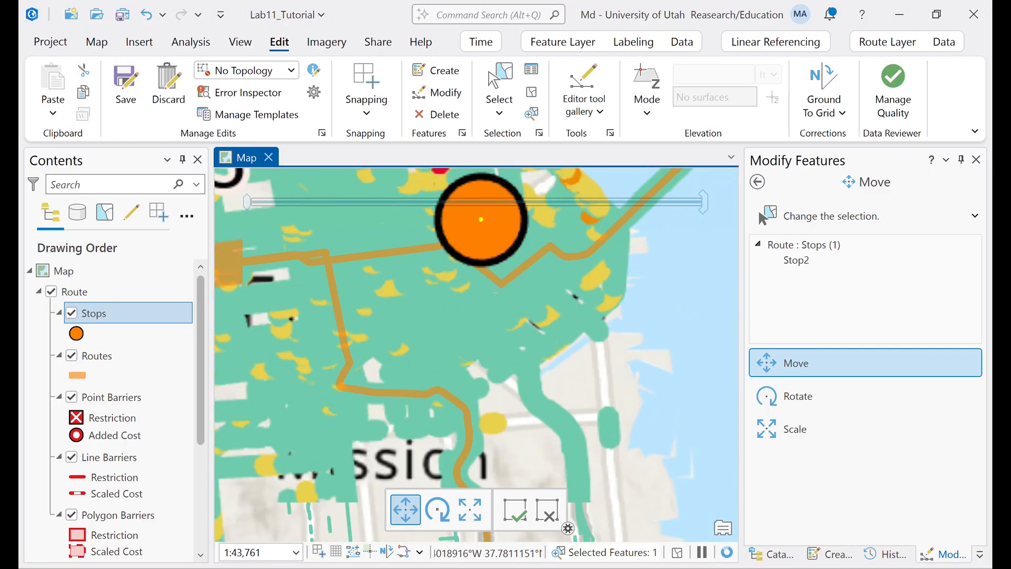
left_click_drag(513, 305, 481, 496)
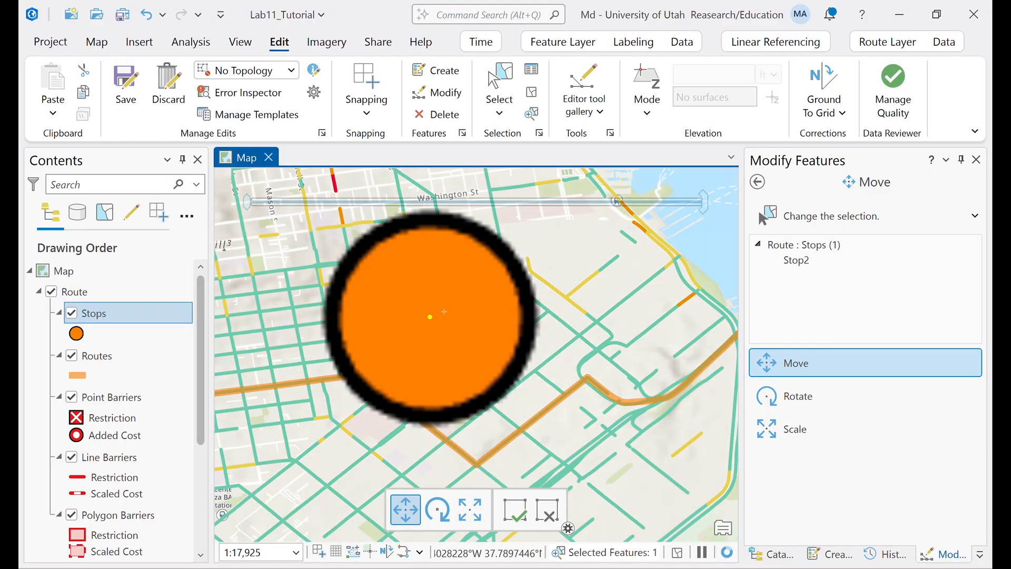
left_click_drag(443, 311, 539, 416)
scroll(527, 350, "down", 5)
left_click_drag(503, 345, 537, 377)
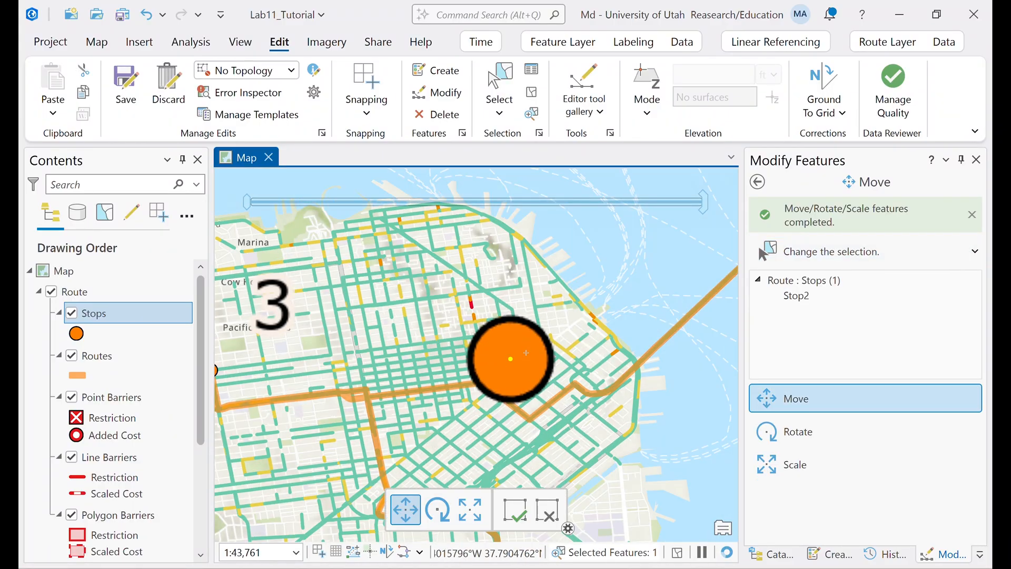
scroll(515, 362, "down", 2)
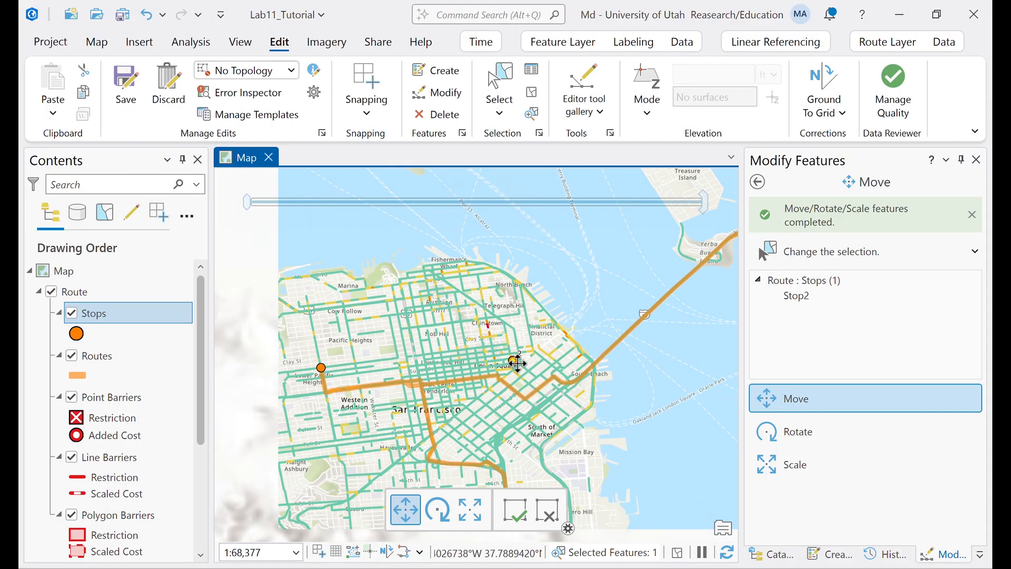
- Place Stop2 on the intersection of Bush St and Montgomery St, save all edits, and finish the move
scroll(515, 360, "up", 5)
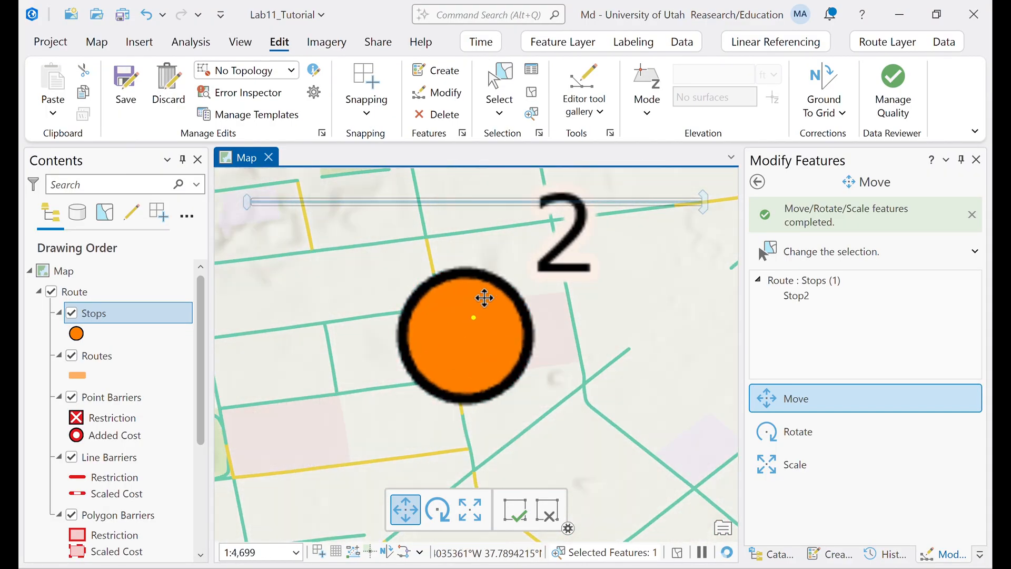
scroll(506, 260, "up", 3)
scroll(493, 310, "down", 2)
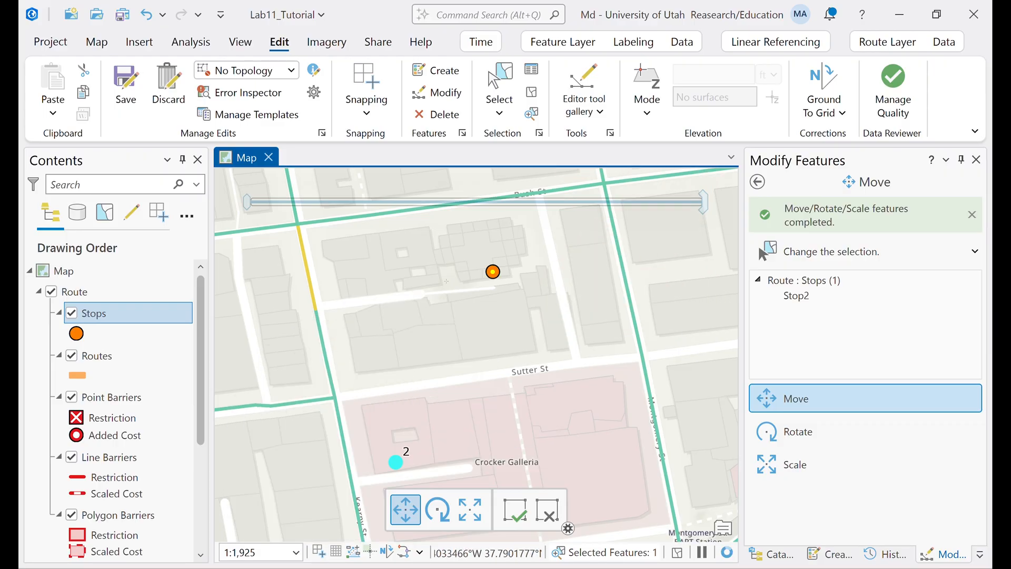
left_click_drag(537, 235, 619, 164)
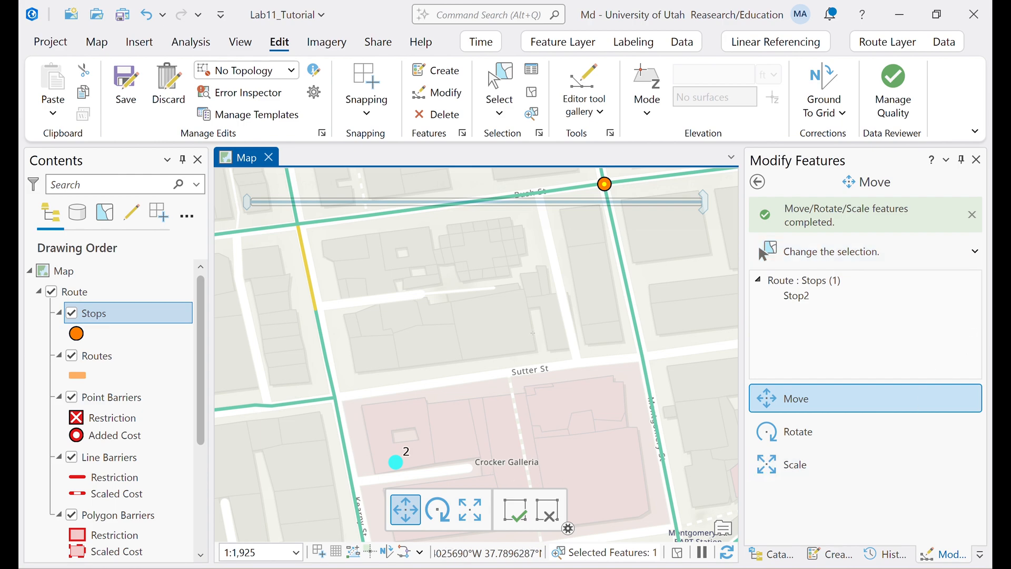
left_click(126, 86)
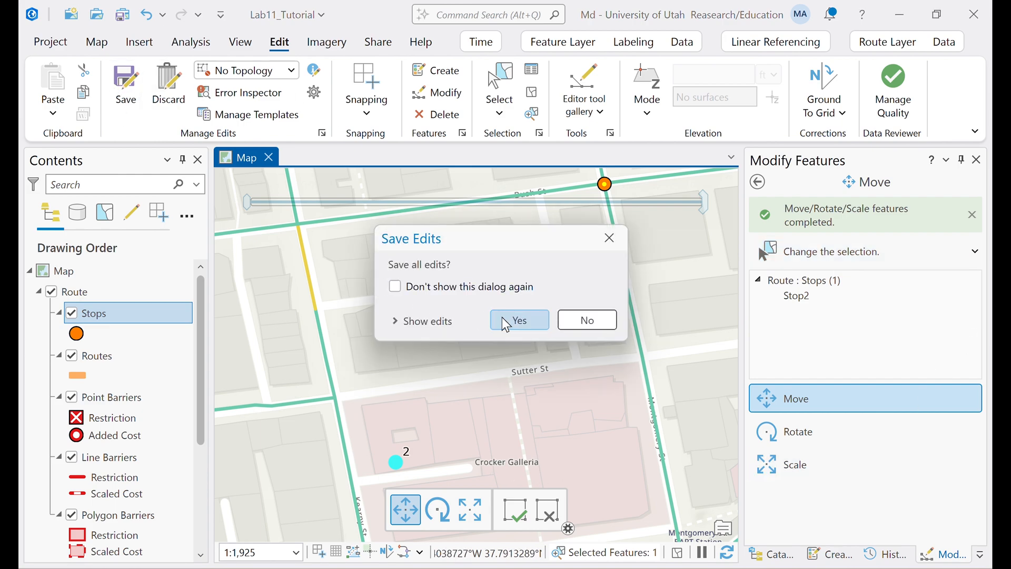
left_click(520, 319)
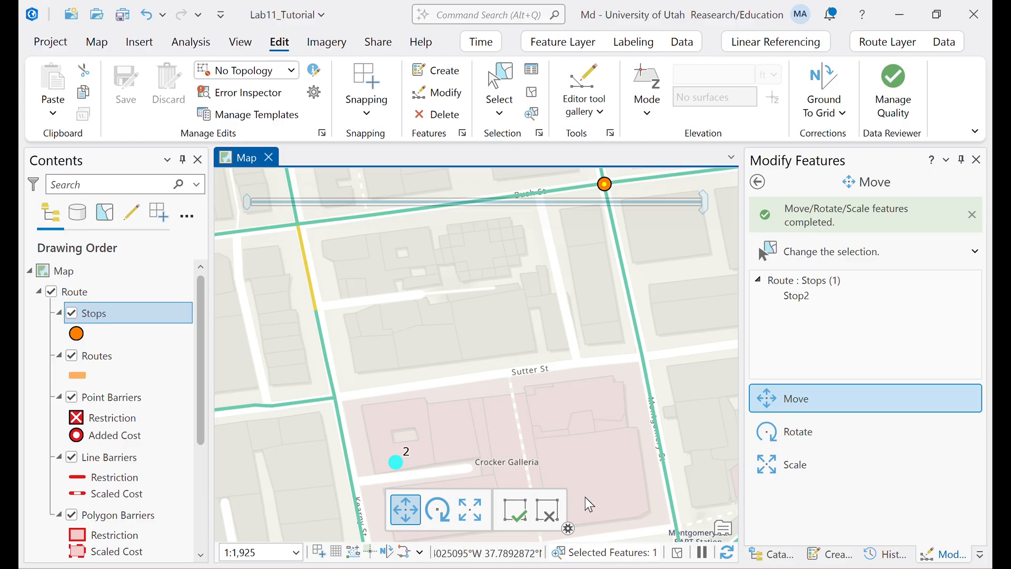
left_click(514, 510)
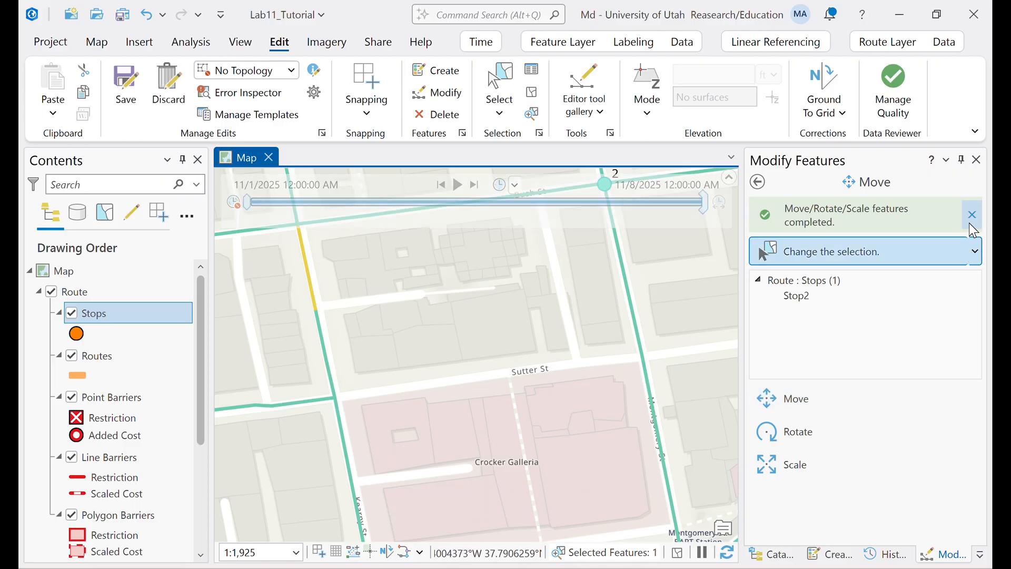
- Close feature modification and examine the relocated Stop2 against the other stops and the existing route
left_click(977, 159)
scroll(444, 319, "down", 5)
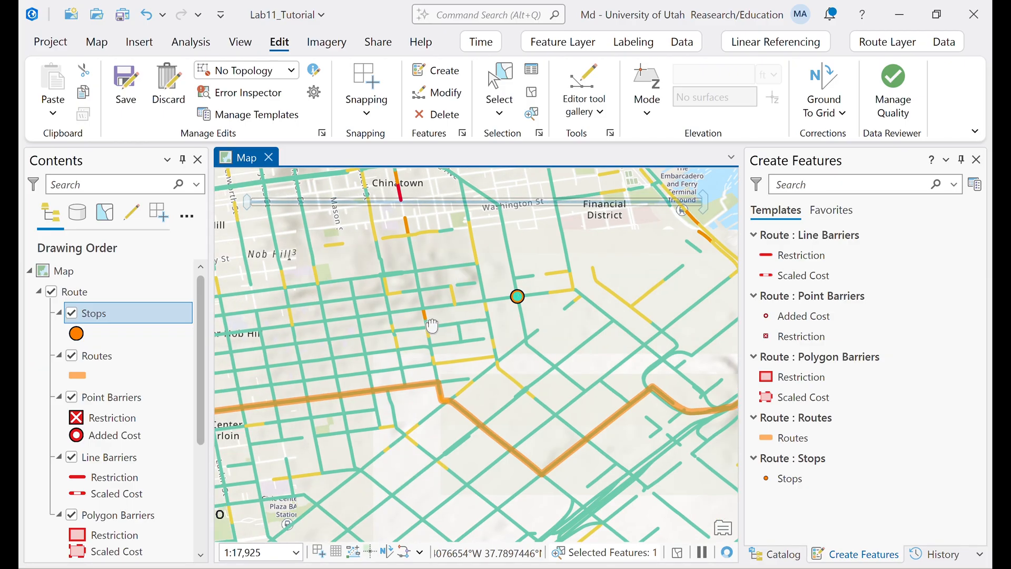
scroll(368, 340, "down", 3)
left_click_drag(379, 346, 491, 301)
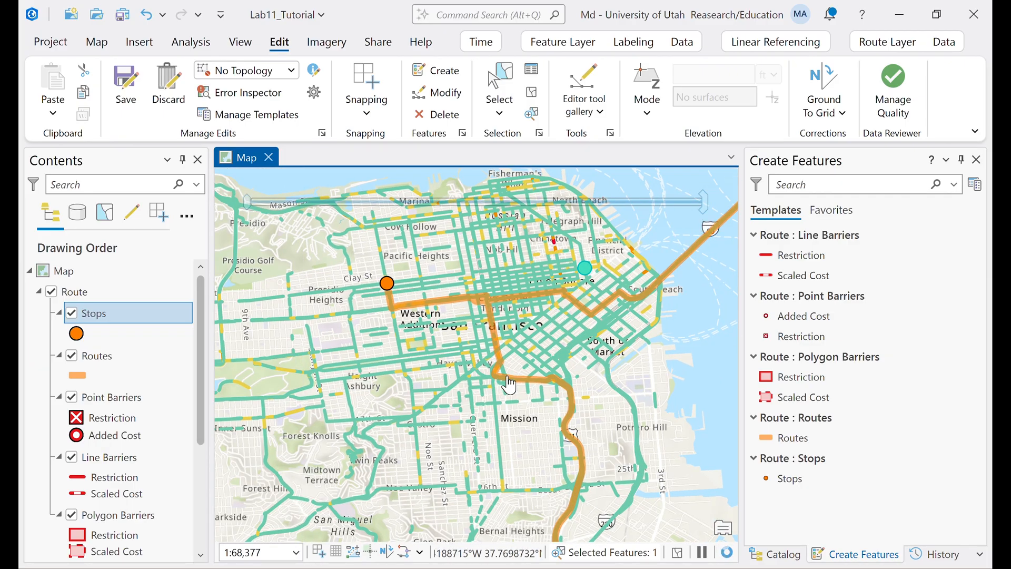
scroll(550, 363, "down", 2)
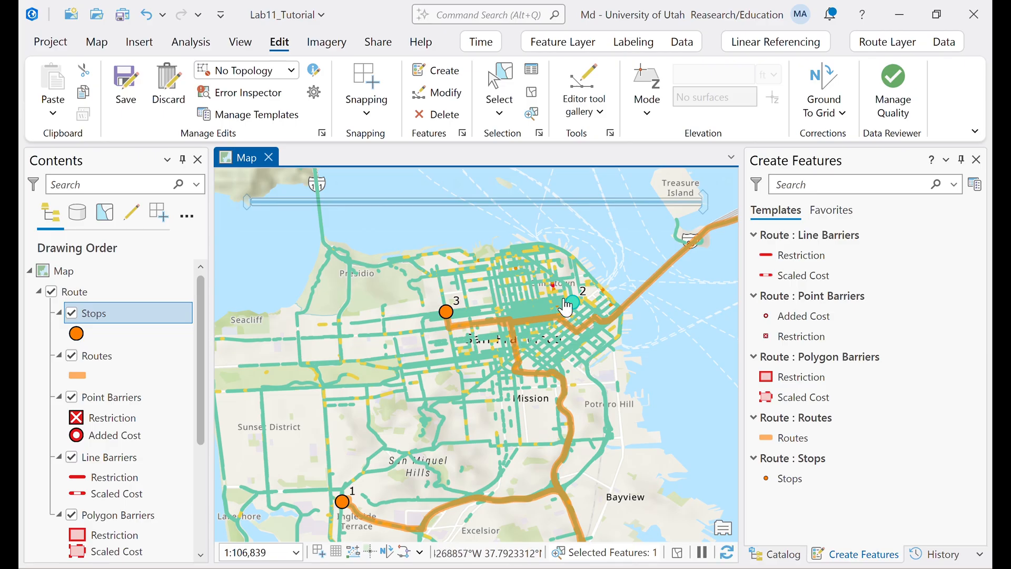
scroll(564, 301, "down", 2)
left_click_drag(651, 318, 531, 342)
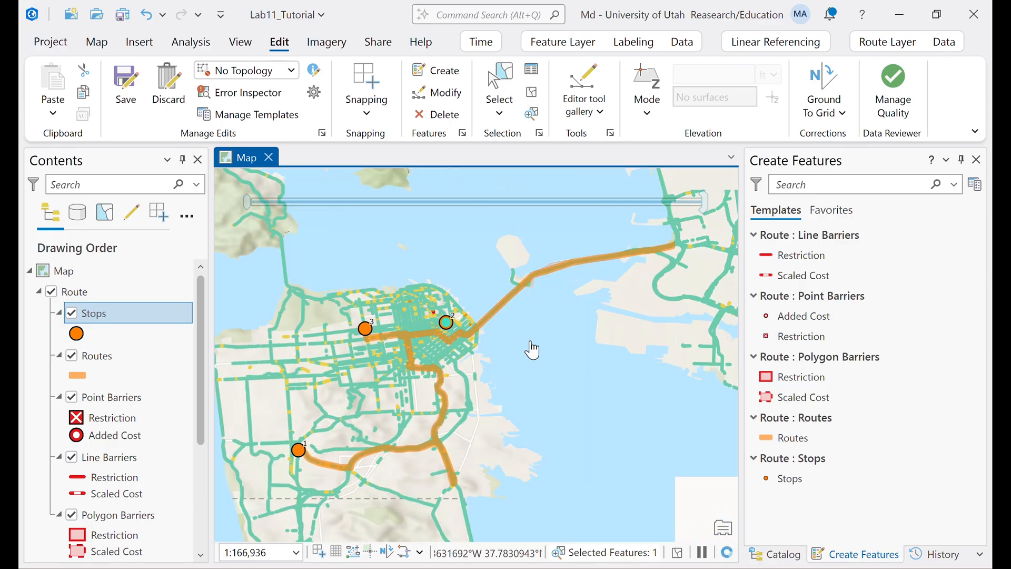
- Set the route's stop sequence to Use Current and solve the analysis with the relocated stop
scroll(575, 345, "down", 2)
left_click(574, 340)
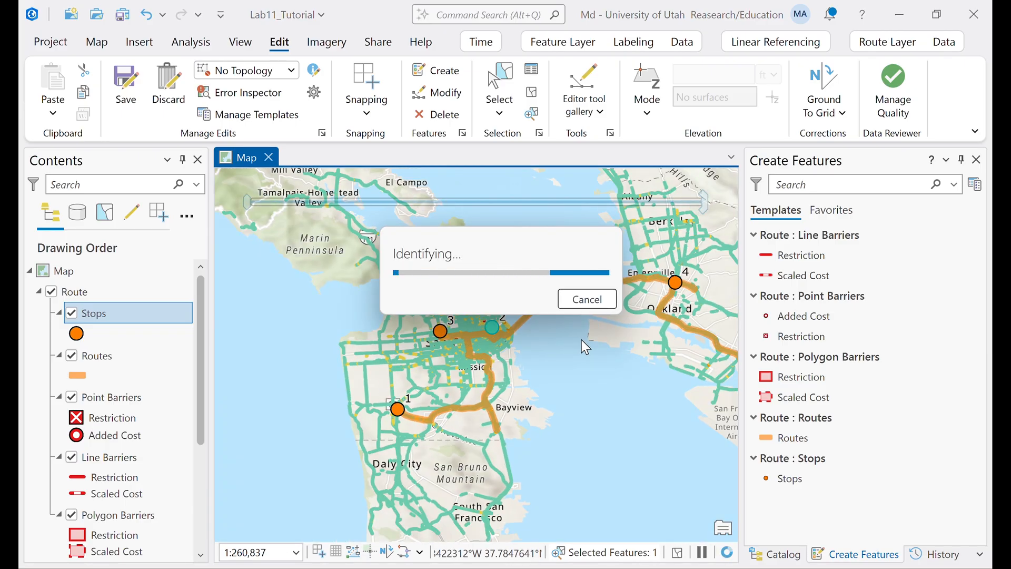
left_click_drag(553, 359, 485, 369)
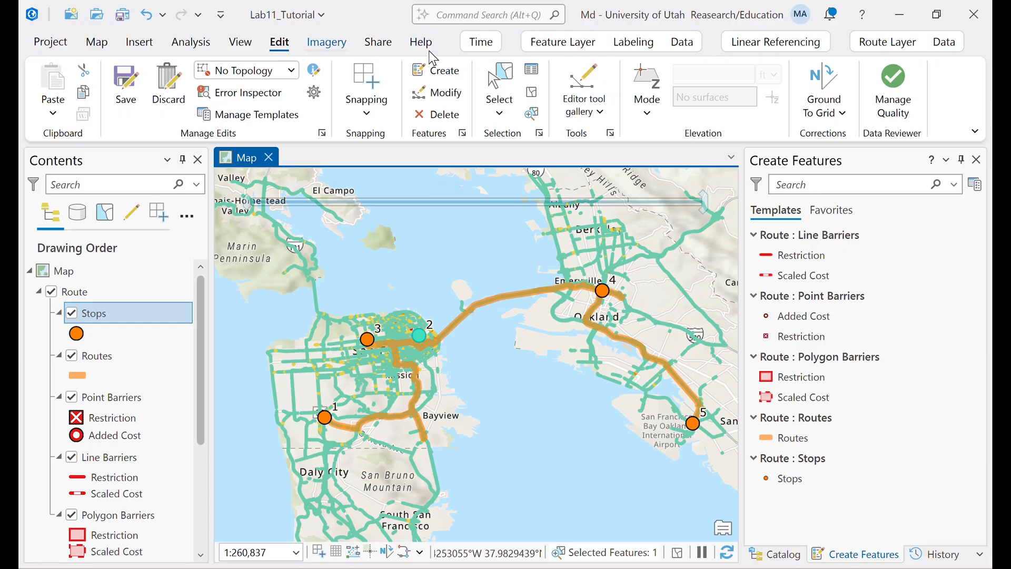
left_click(870, 44)
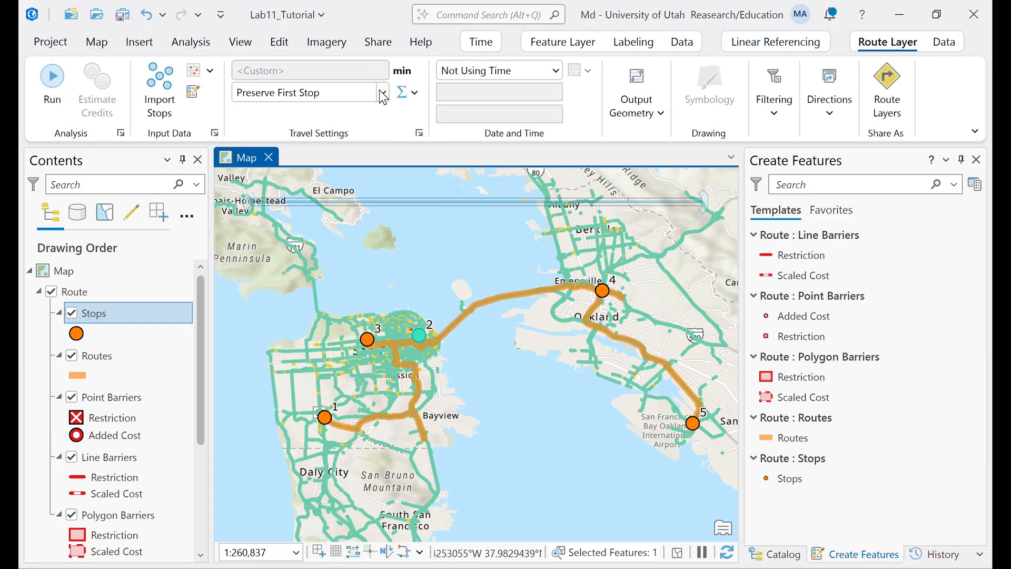
left_click(383, 96)
left_click(282, 120)
left_click(52, 79)
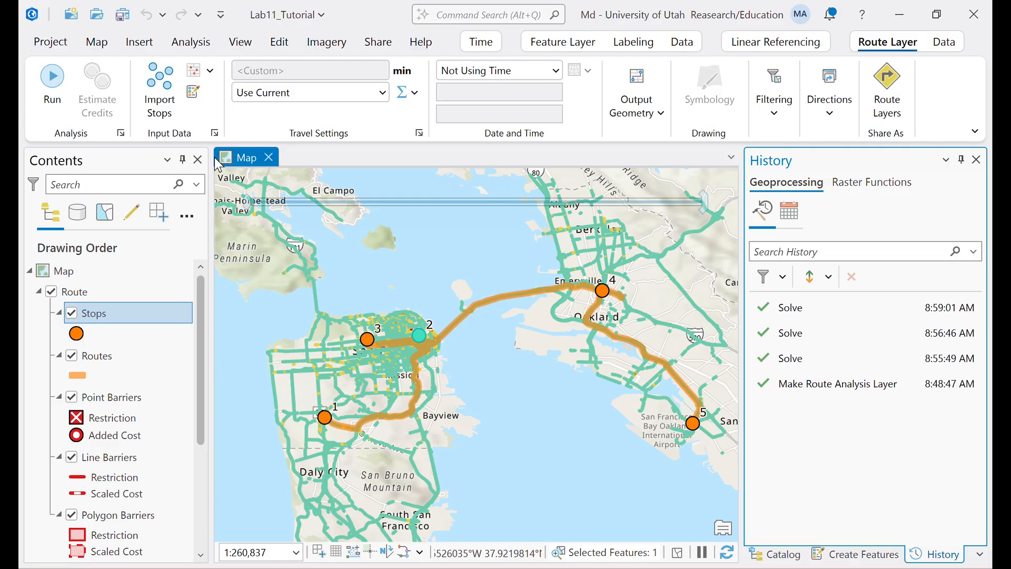
- Set the route's stop sequence to Preserve First Stop and rerun the analysis
left_click(312, 99)
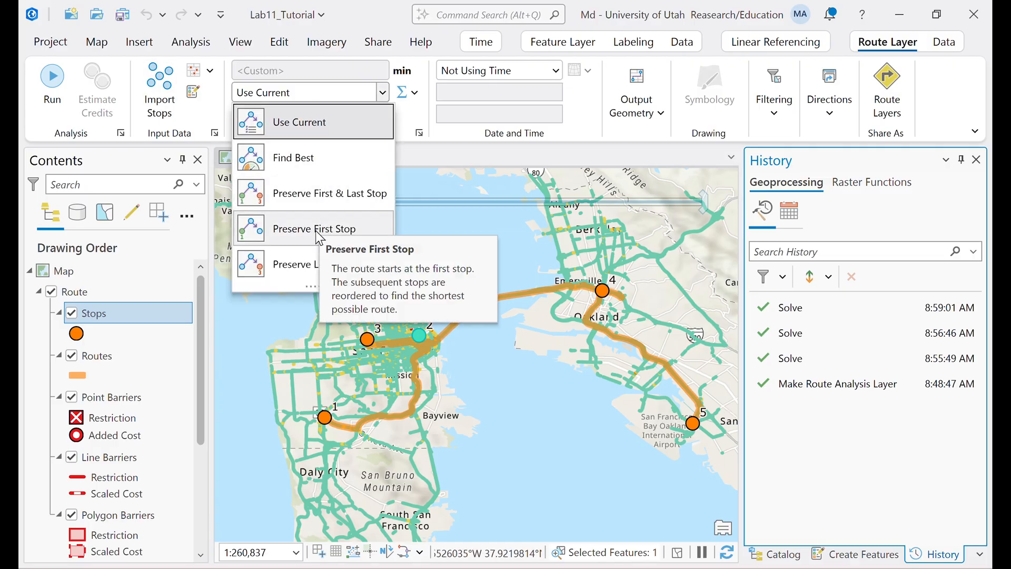
left_click(295, 229)
left_click(52, 84)
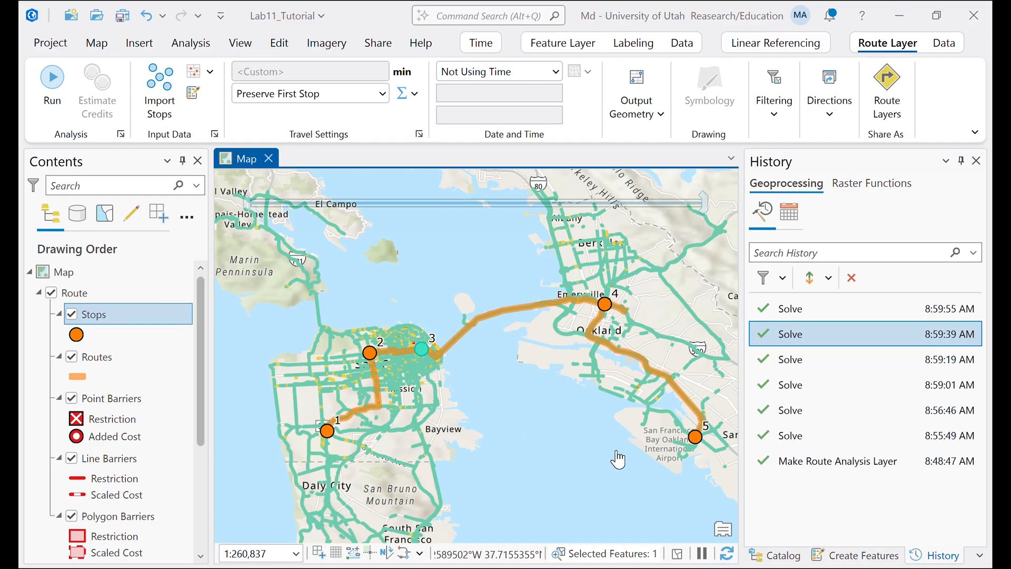
- Check the lab PDF's barrier instructions and start a Restriction polygon barrier across the route, with its western edge between Westwood Highlands and Midtown Terrace
left_click(701, 568)
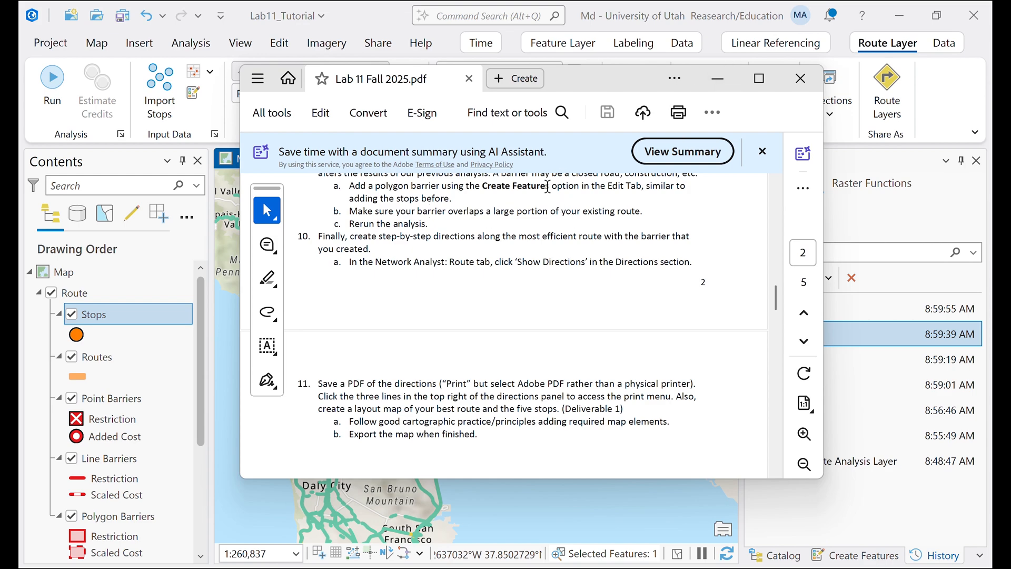
left_click(717, 79)
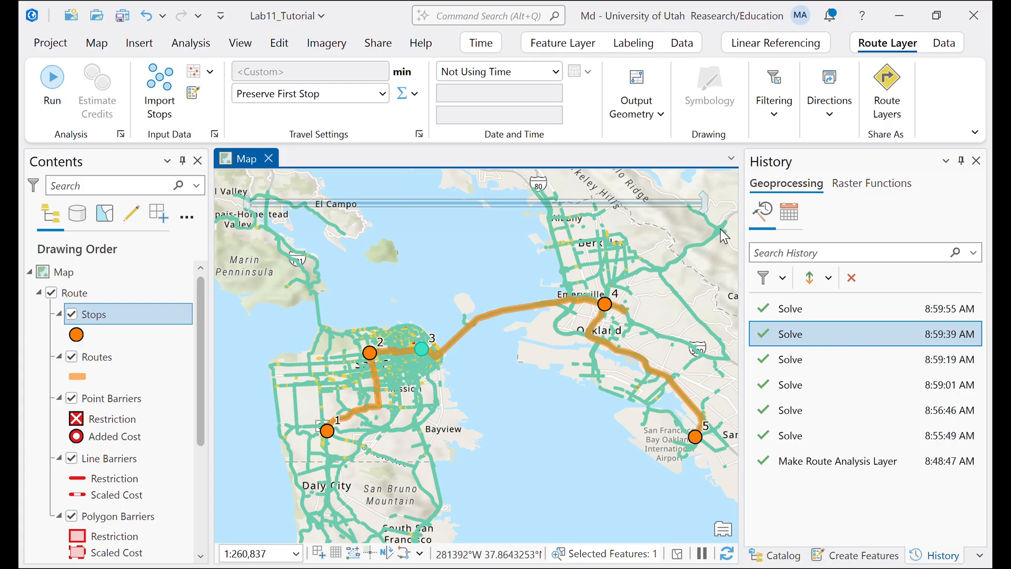
left_click(285, 42)
left_click(437, 71)
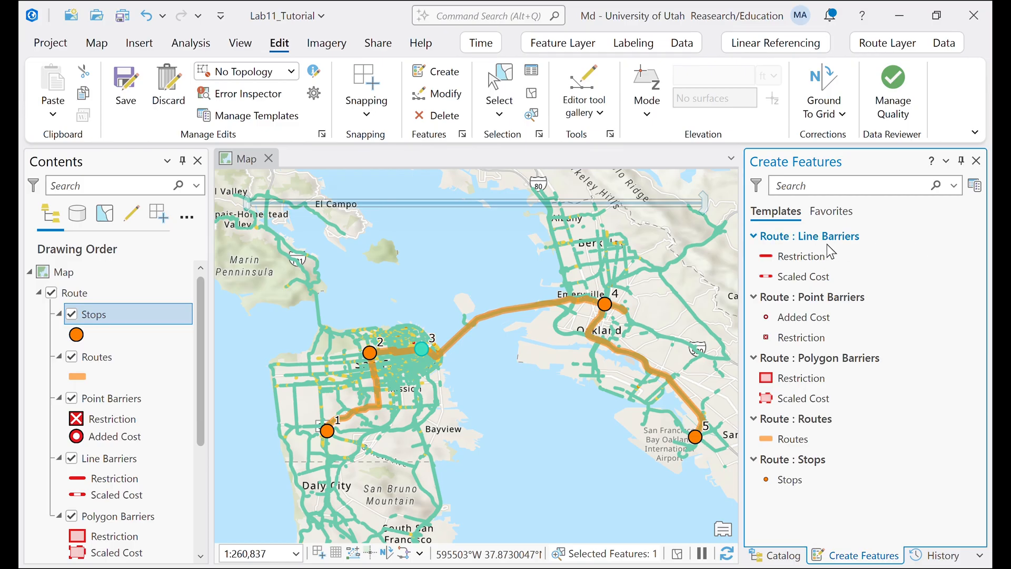
left_click(800, 390)
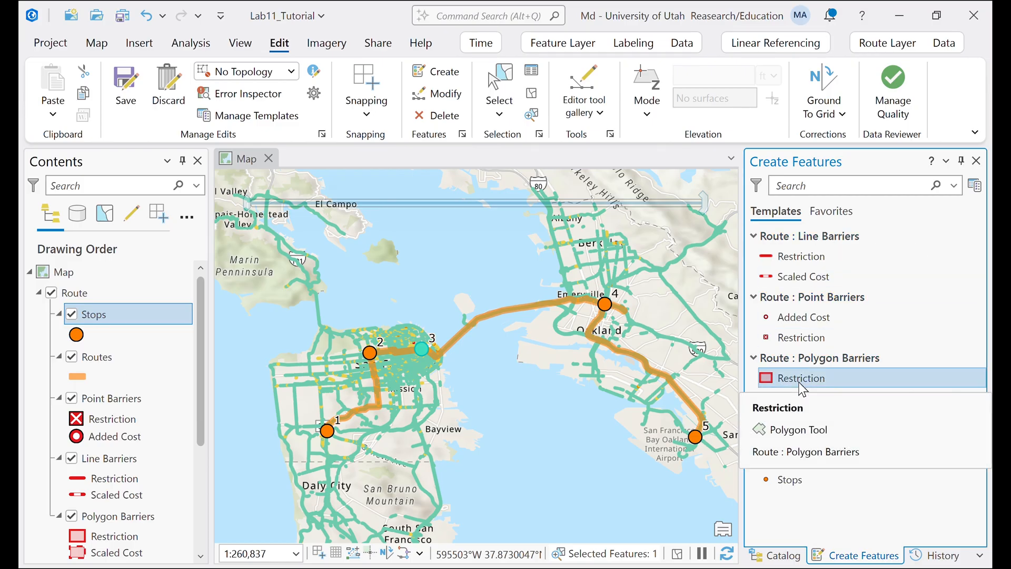
scroll(350, 429, "up", 6)
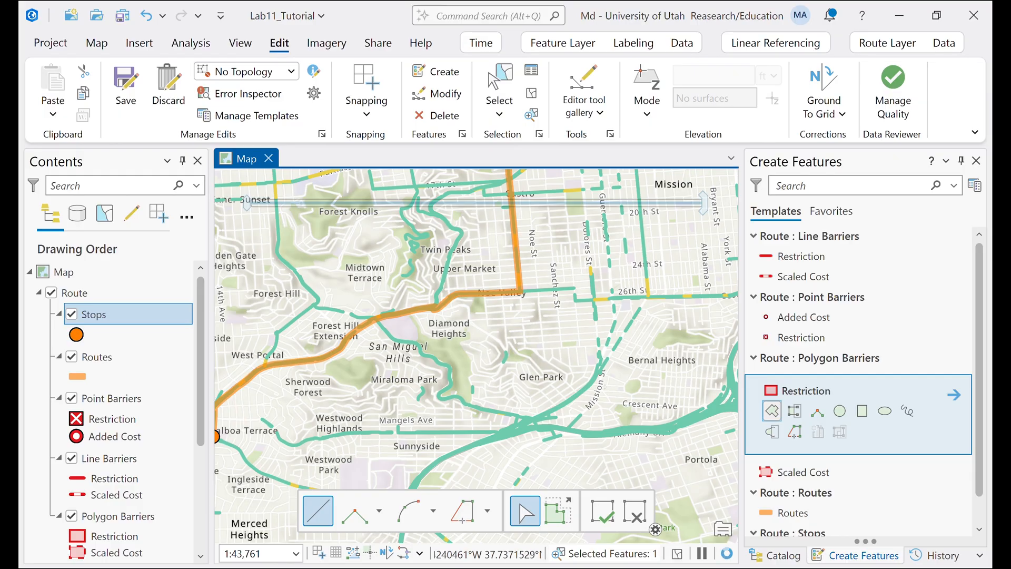
scroll(504, 380, "down", 3)
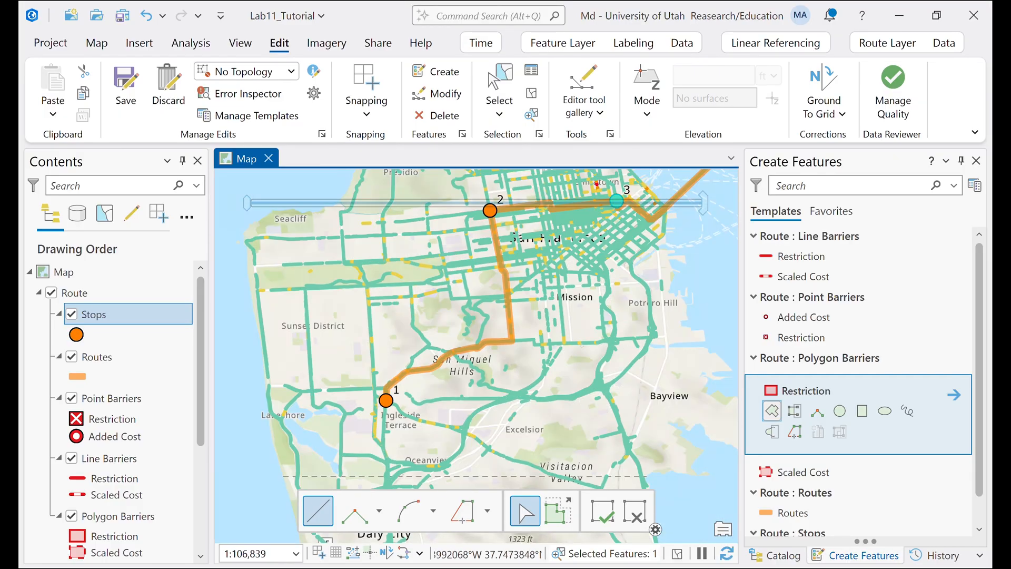
scroll(361, 346, "up", 7)
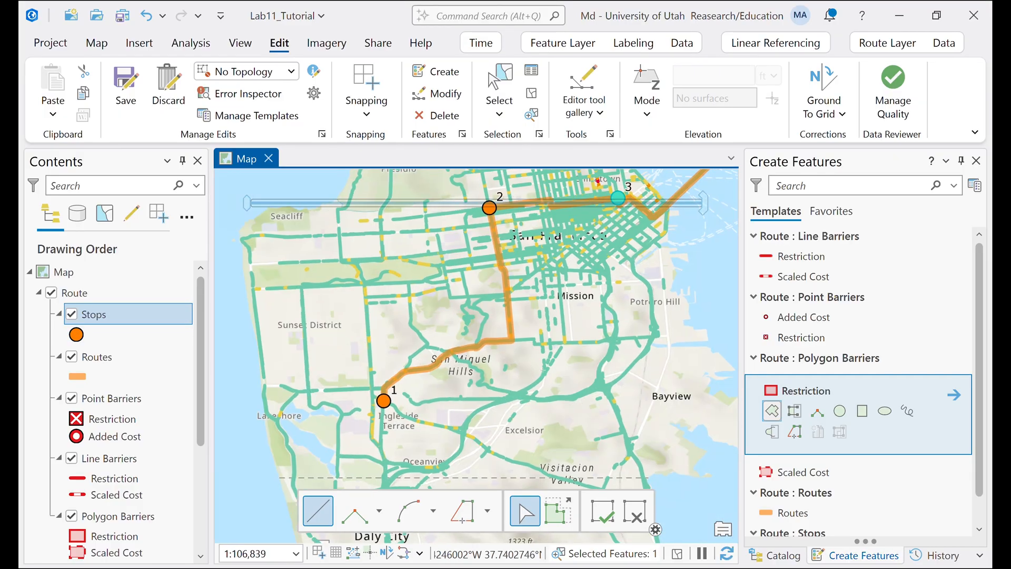
scroll(362, 346, "down", 4)
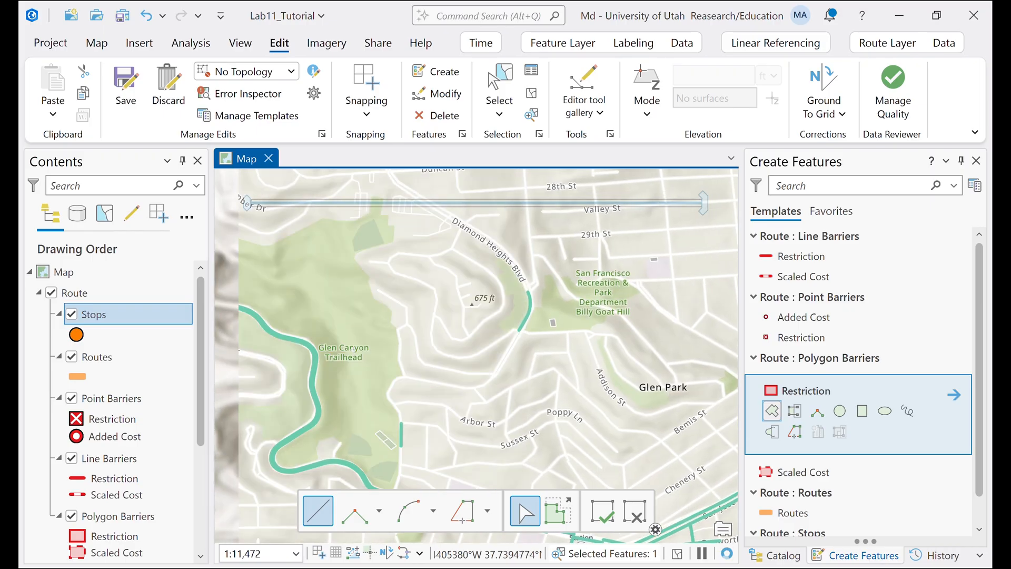
left_click_drag(330, 358, 478, 345)
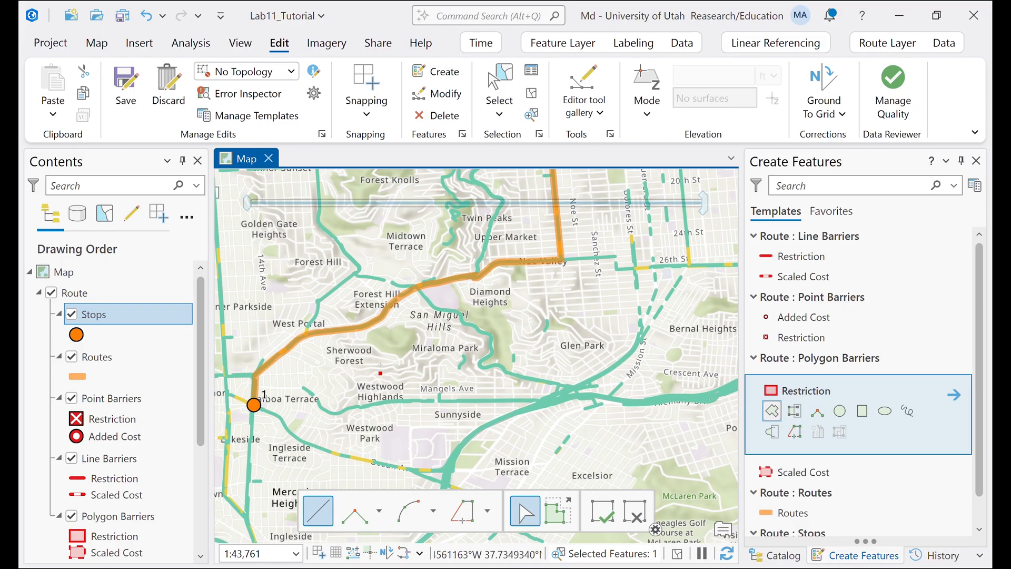
left_click(392, 245)
- Extend the barrier polygon east along 26th St past the Mission, and north to South of Market
left_click_drag(603, 236, 468, 260)
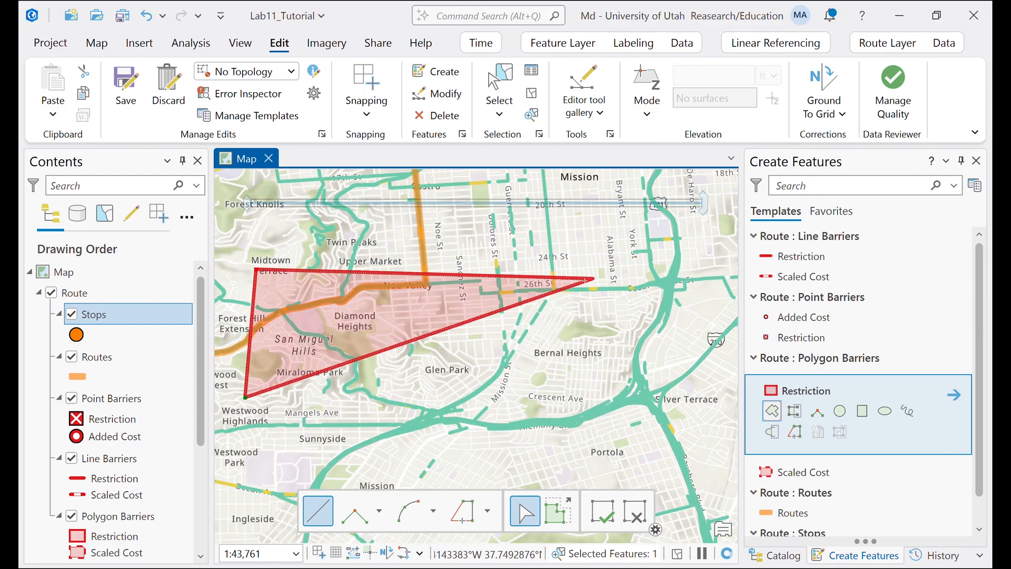
left_click(633, 278)
left_click_drag(640, 245, 643, 530)
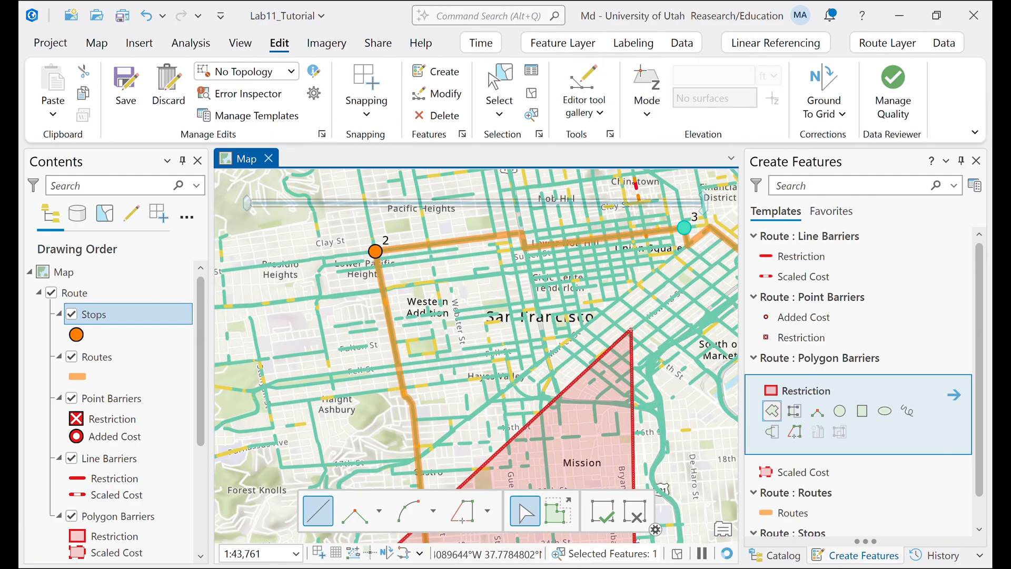
left_click(632, 329)
left_click_drag(521, 363, 579, 429)
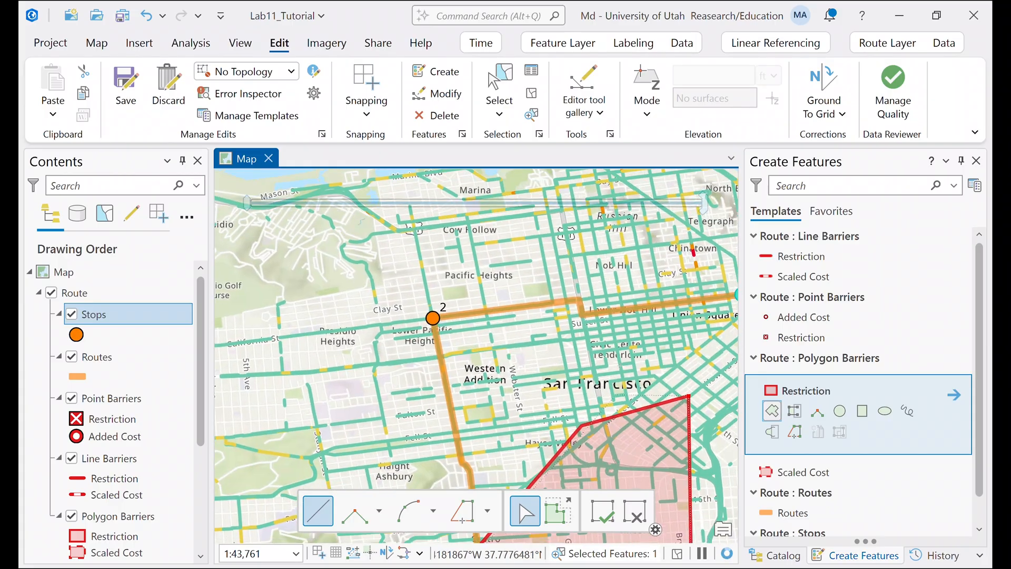
left_click_drag(683, 338, 346, 326)
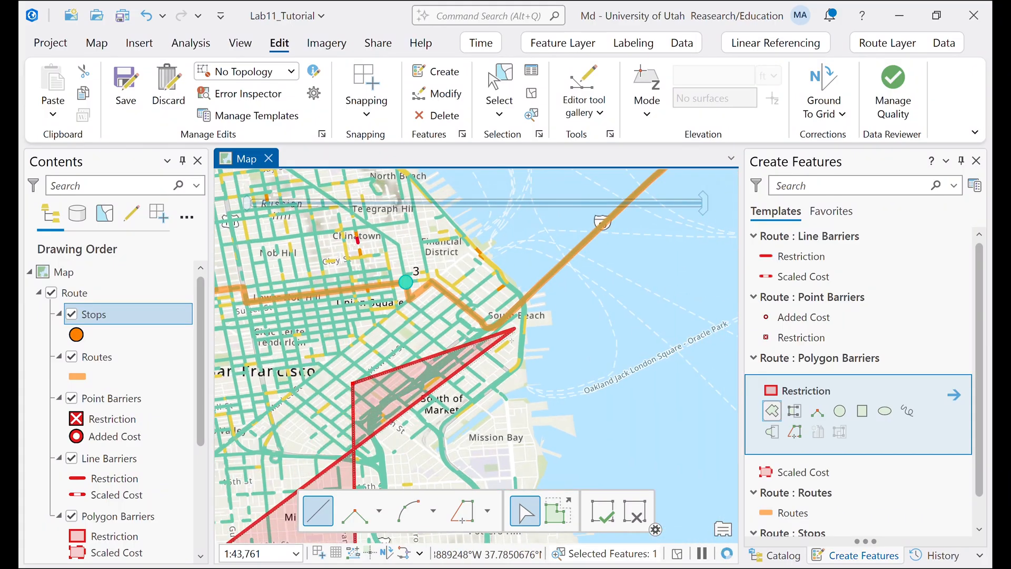
- Continue the barrier outline through South Beach, Union Square, Russian Hill and Cow Hollow, and finish the polygon just south of Stop 2
left_click(505, 350)
left_click(480, 304)
left_click(344, 321)
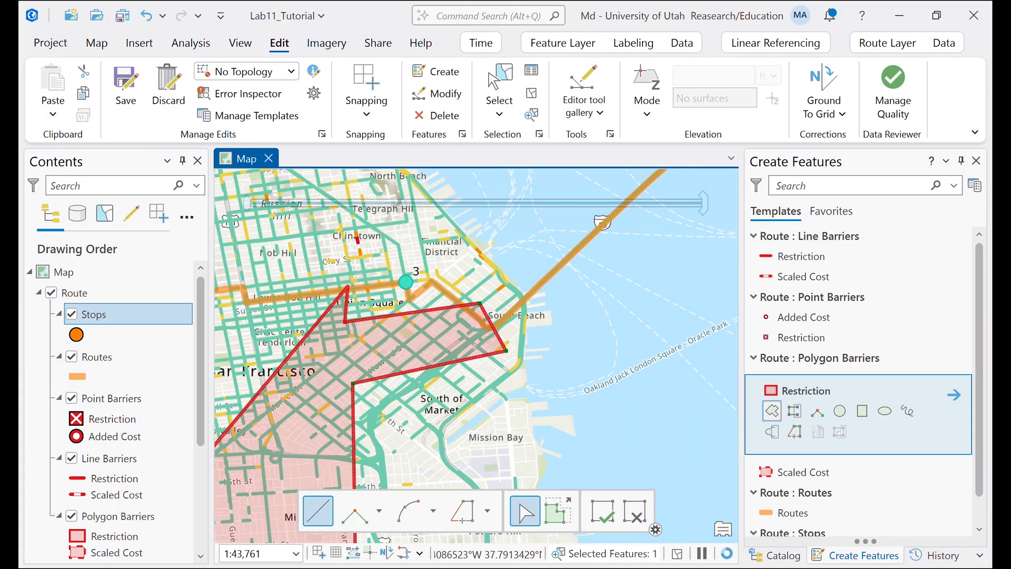
left_click_drag(403, 291, 543, 418)
left_click(399, 332)
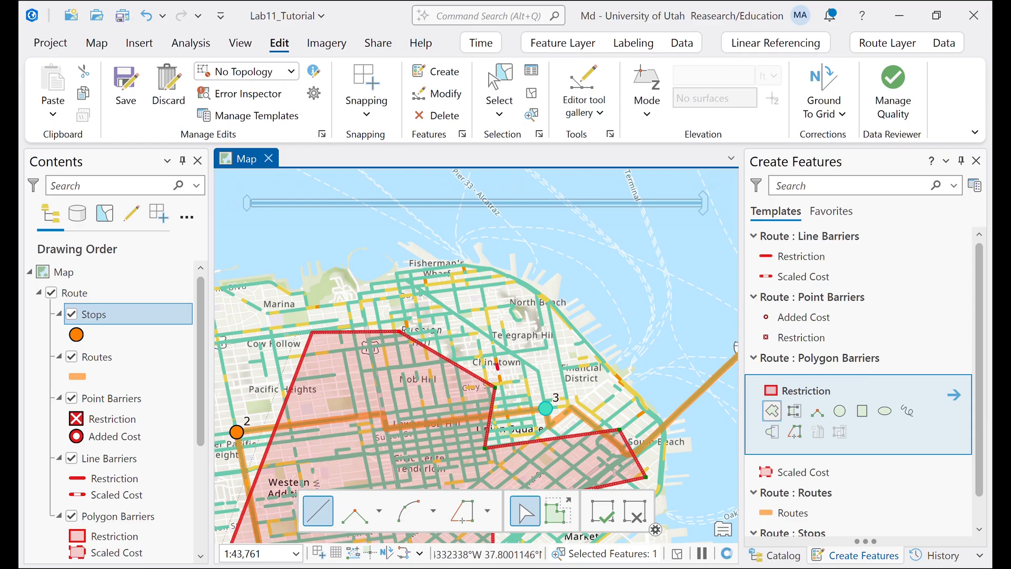
left_click(293, 347)
left_click_drag(407, 381, 530, 276)
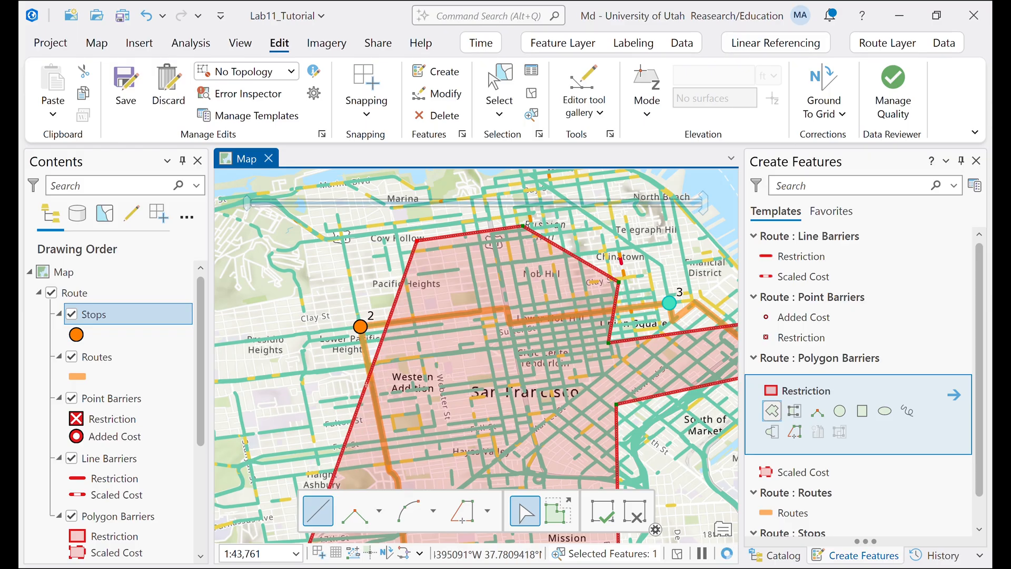
double_click(369, 365)
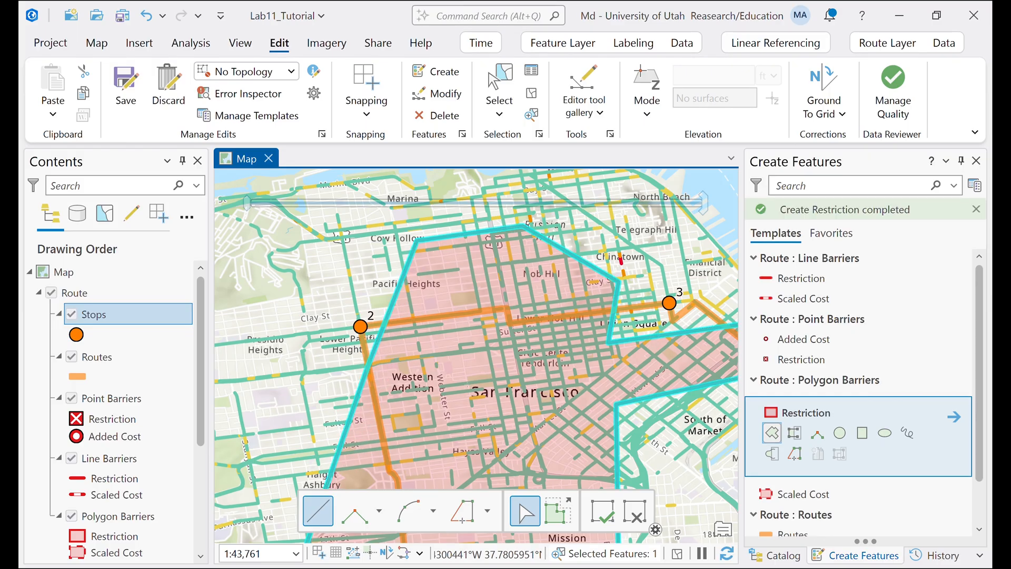
- Check the barrier's overlap with the existing route, end the sketch and save all edits
scroll(469, 386, "down", 4)
left_click_drag(517, 421, 440, 262)
scroll(444, 342, "down", 2)
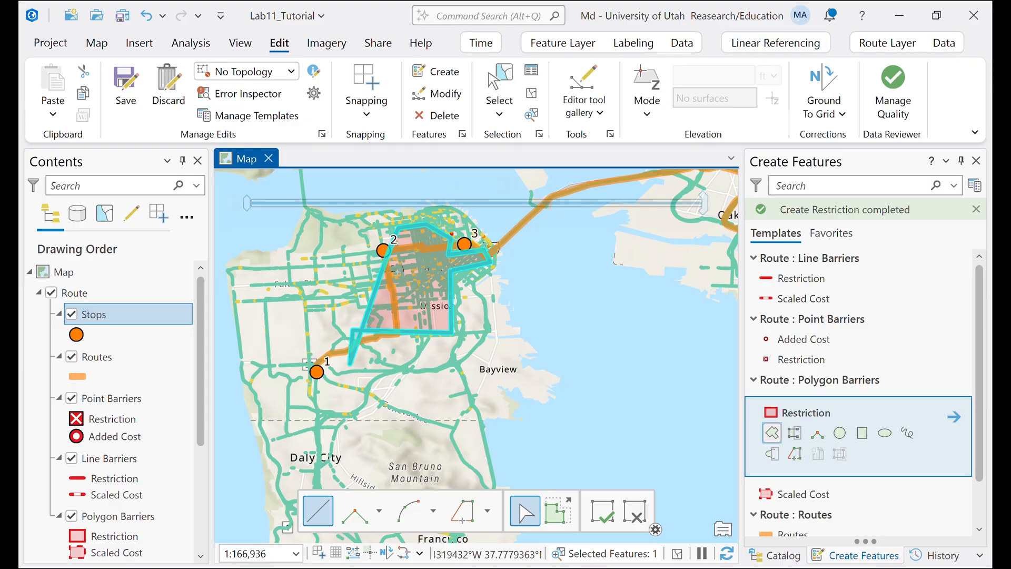
left_click(604, 505)
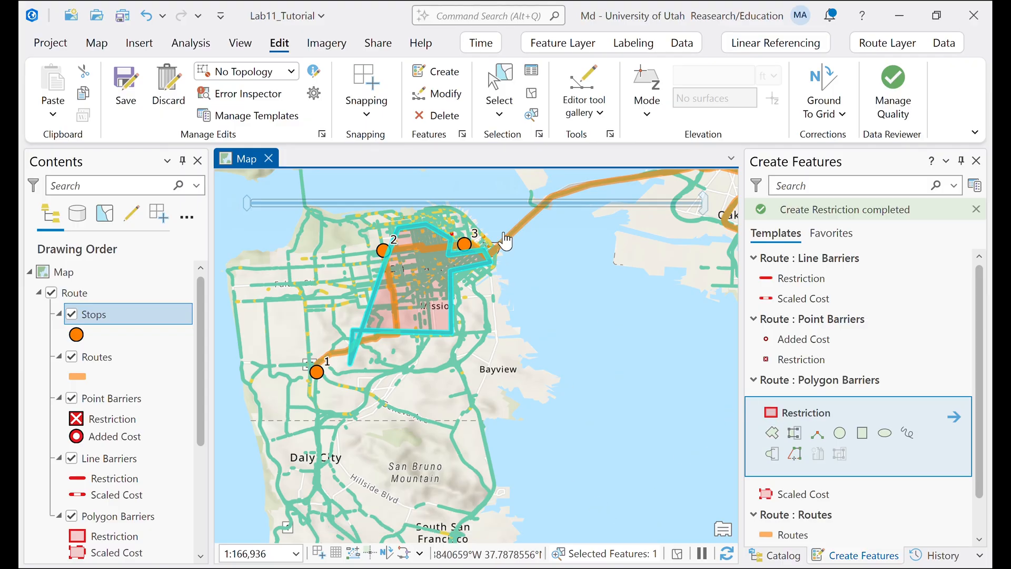
left_click(126, 87)
left_click(522, 319)
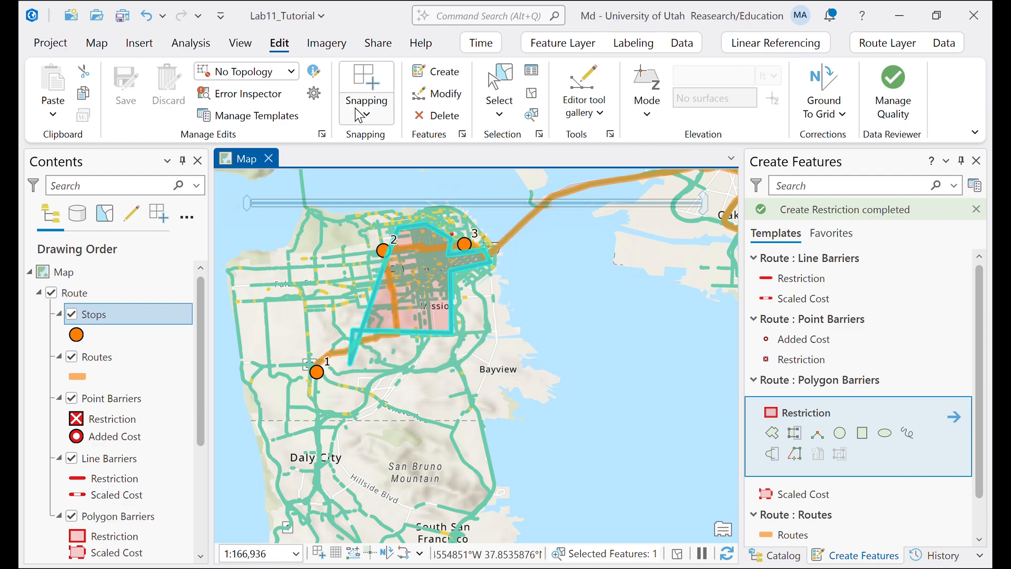
- Rerun the route analysis with the restriction polygon in place and inspect the route across all five stops
left_click(192, 45)
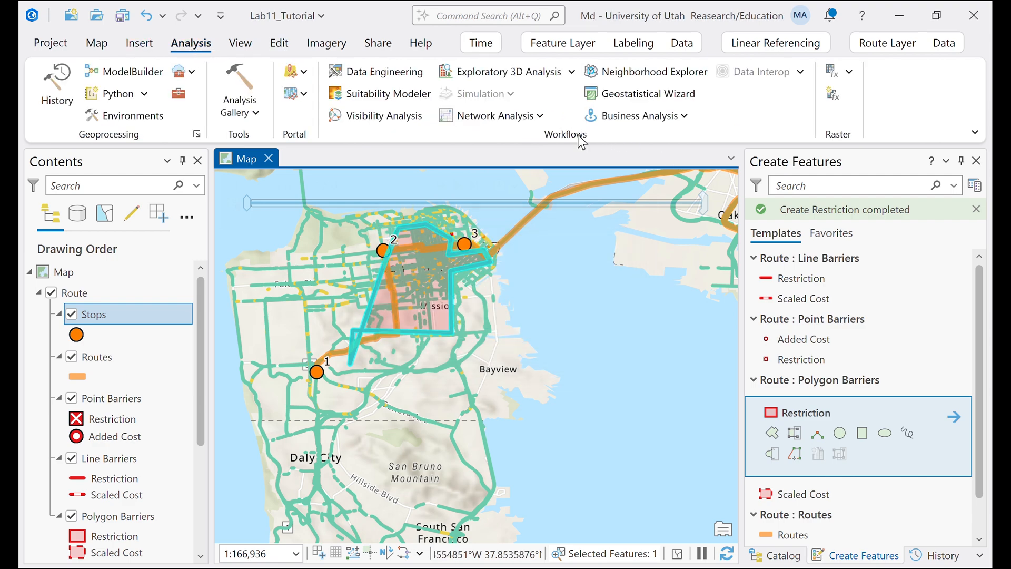
left_click(859, 42)
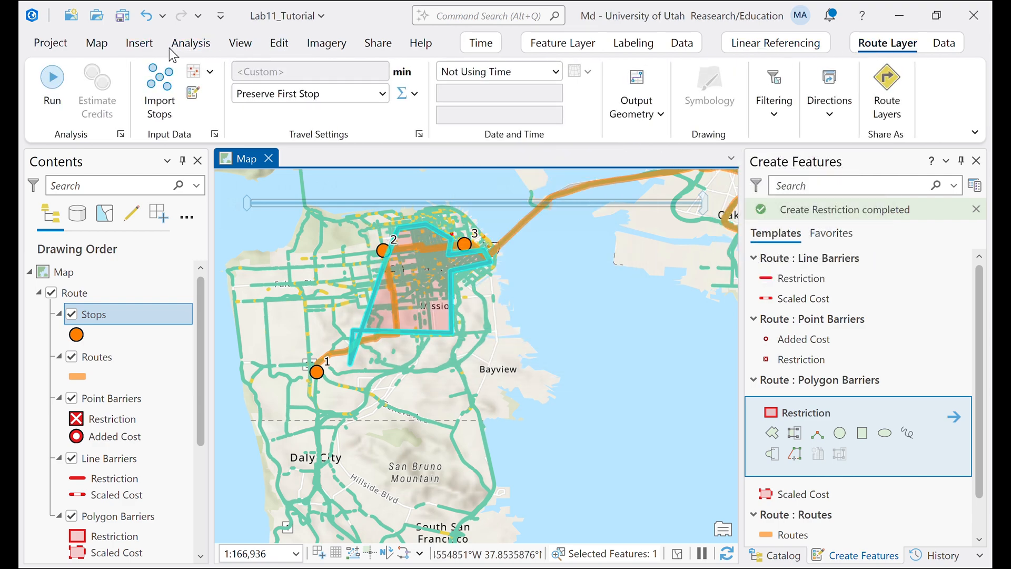
left_click(53, 105)
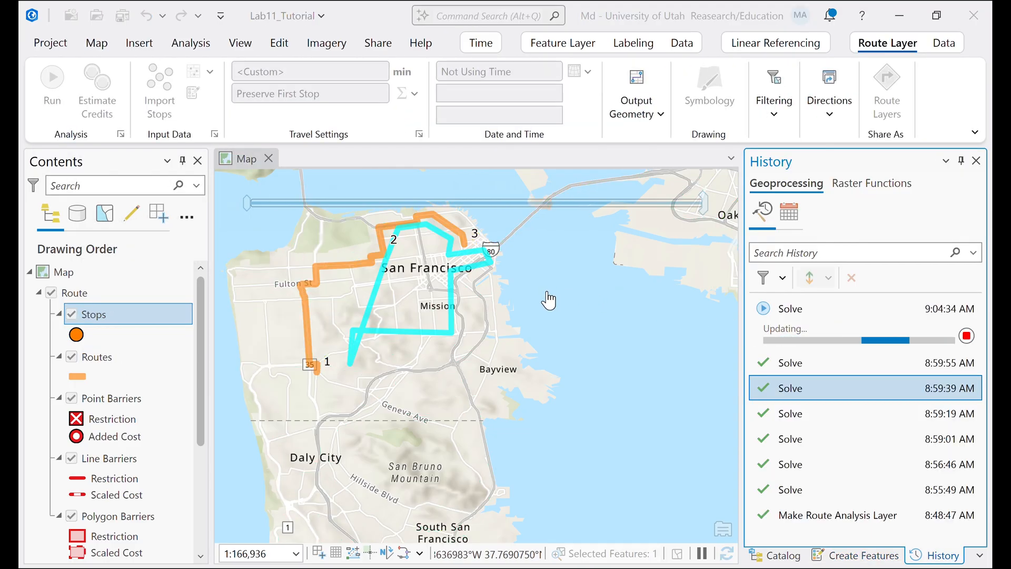
scroll(548, 296, "down", 2)
left_click_drag(572, 296, 494, 362)
scroll(506, 377, "up", 2)
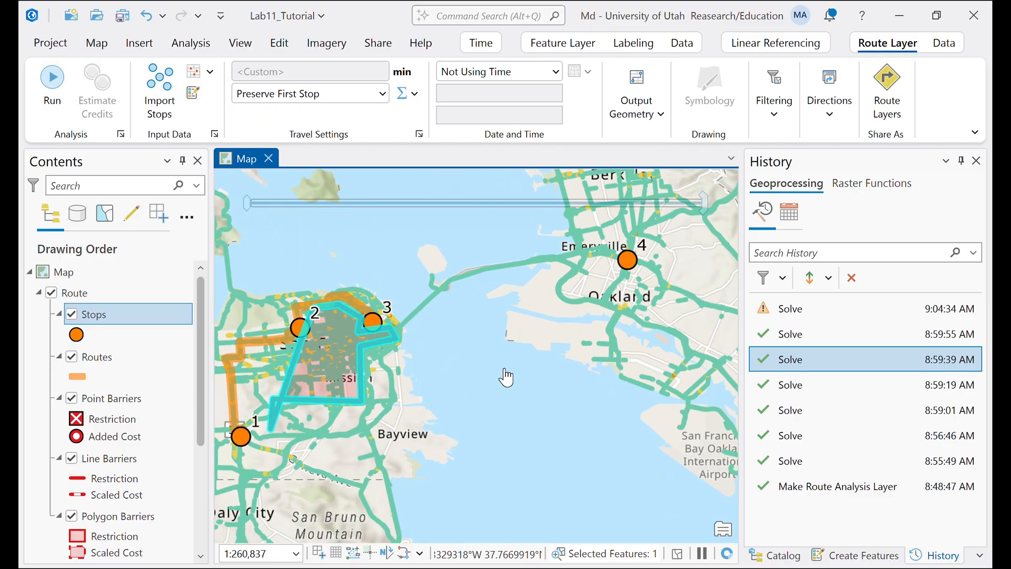
scroll(506, 375, "down", 2)
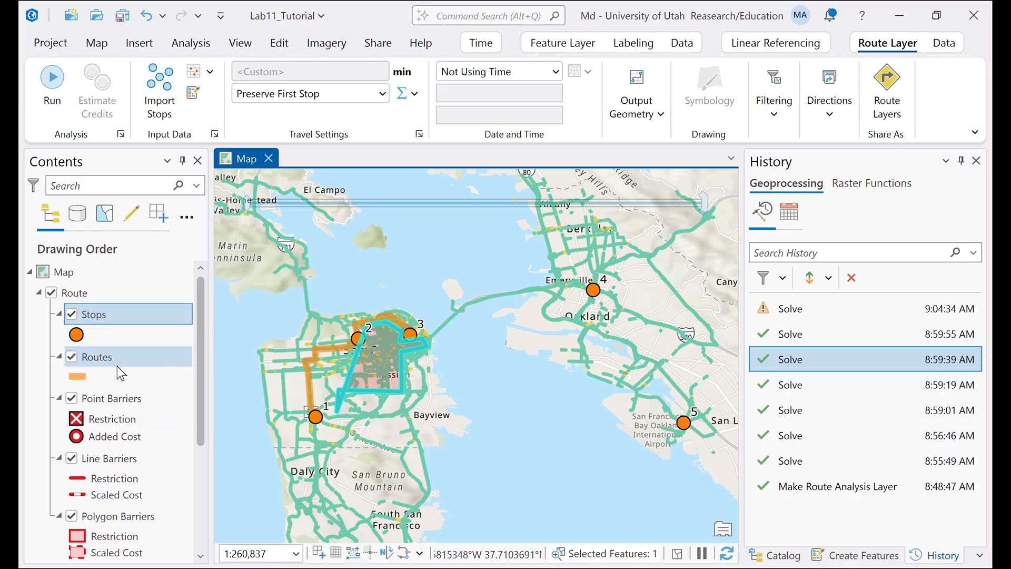
- Open the Polygon Barriers attribute table and delete the selected restriction polygon
scroll(198, 406, "down", 3)
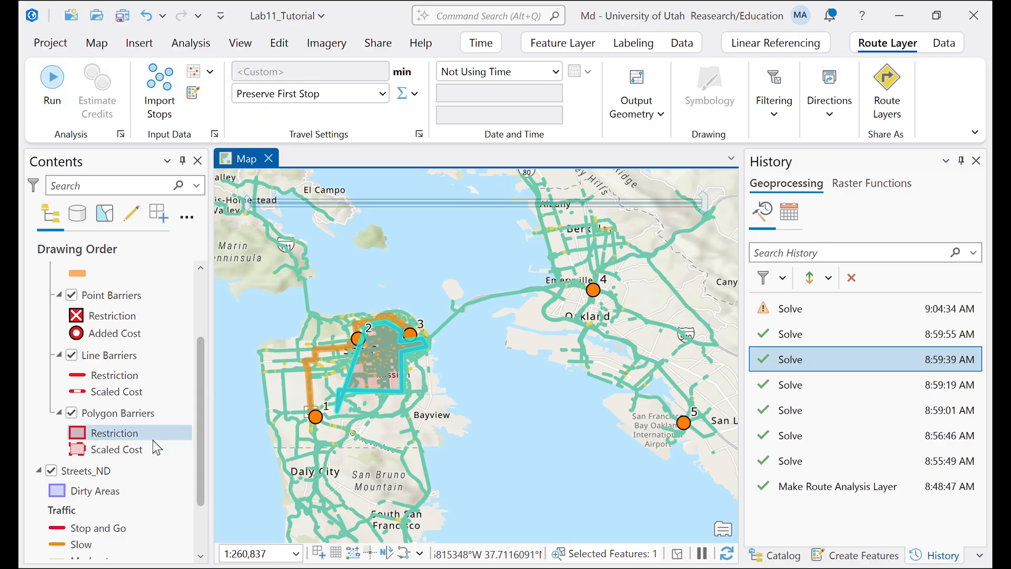
right_click(126, 440)
right_click(111, 413)
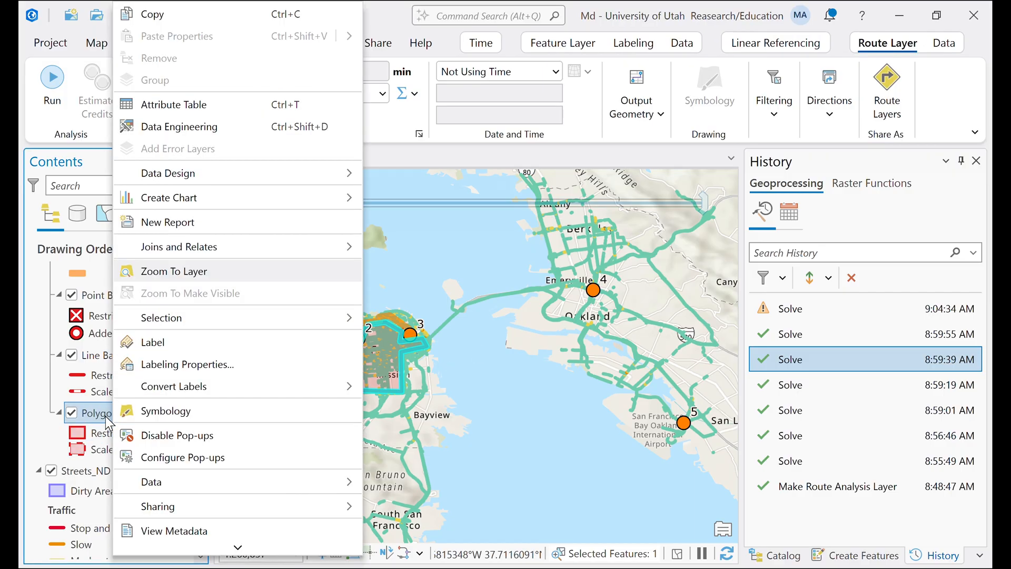
left_click(173, 104)
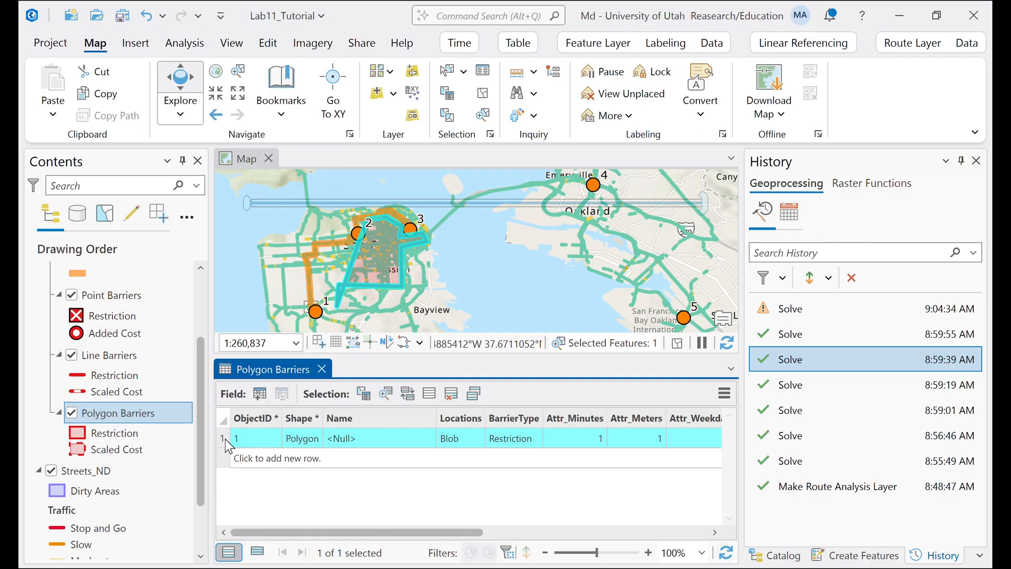
key("Delete")
left_click(551, 337)
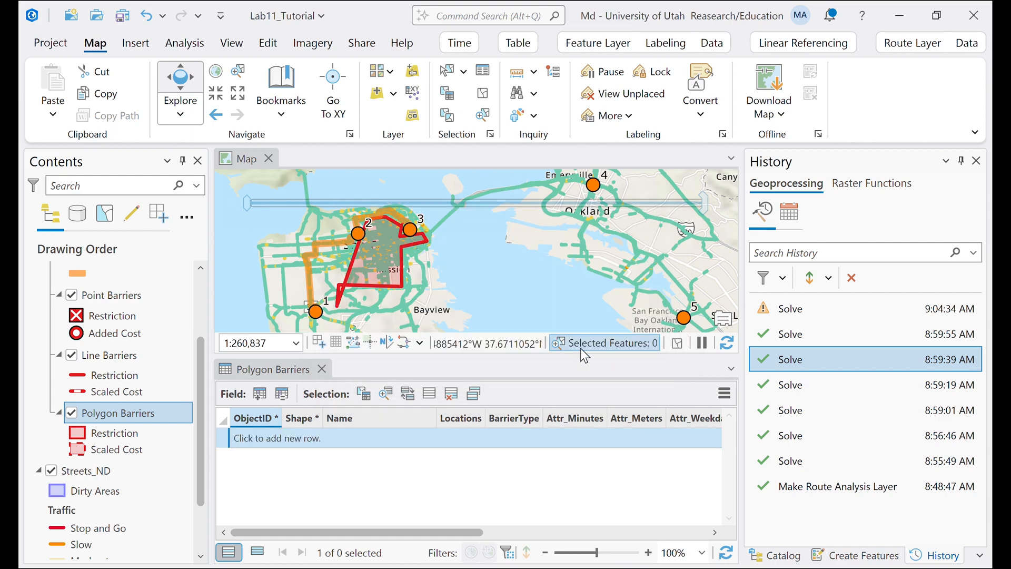
- Close the Polygon Barriers table and rerun the route analysis without the deleted barrier
left_click(322, 369)
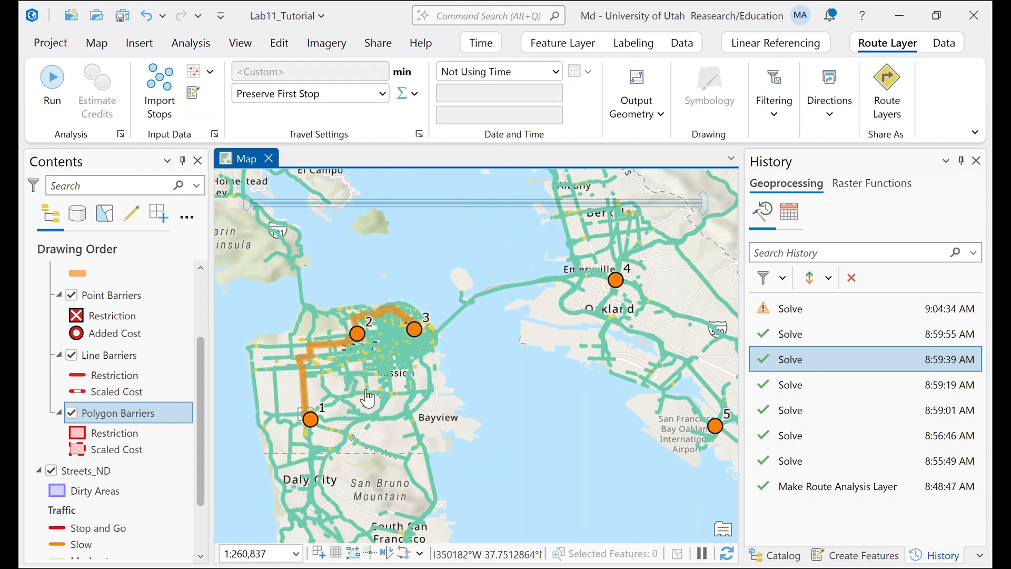
scroll(367, 399, "up", 2)
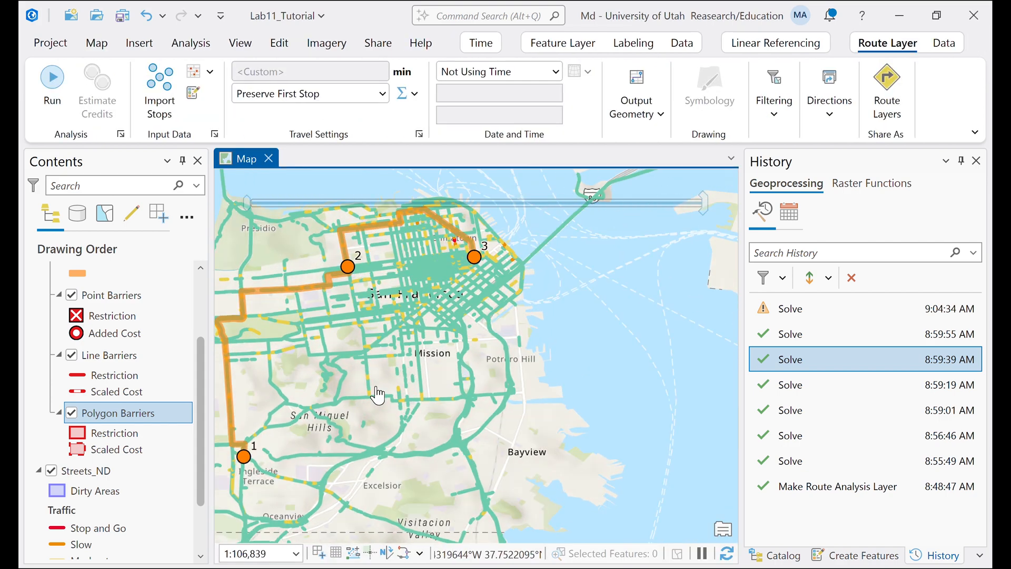
left_click(40, 89)
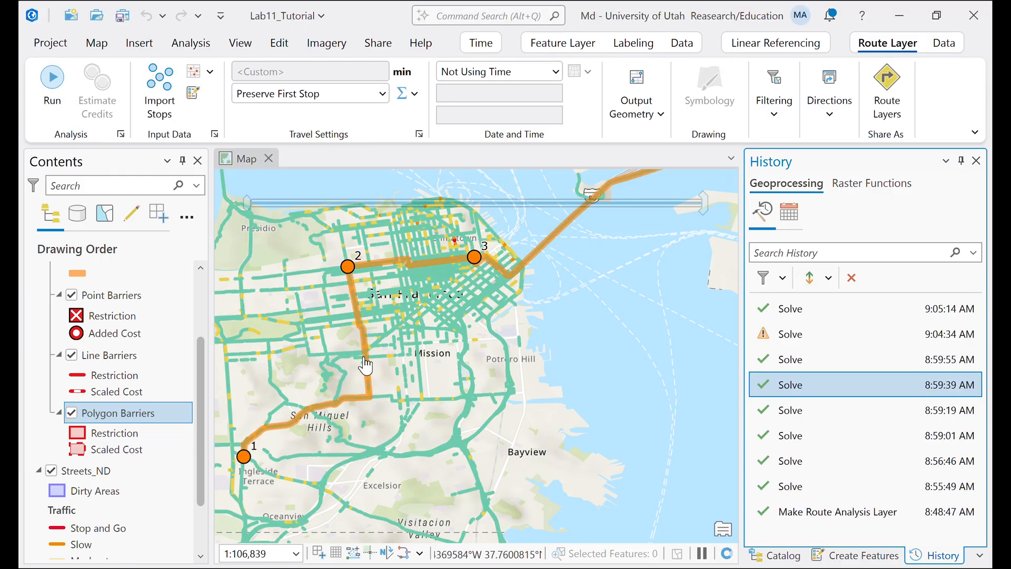
- Start a new polygon barrier with the Restriction template, outlining from the San Miguel Hills northeast across the route between Stops 1 and 2
left_click(279, 42)
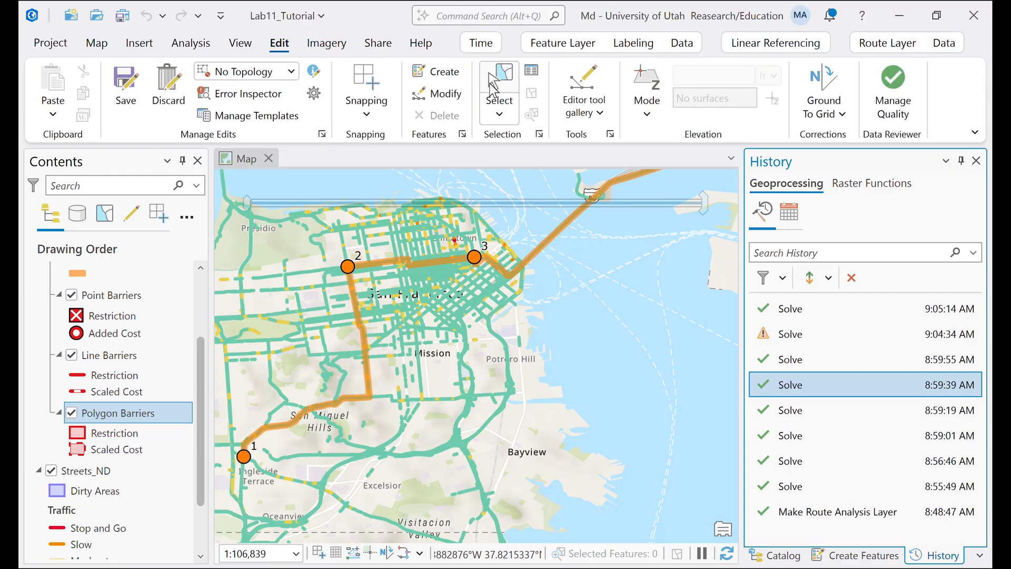
left_click(437, 71)
left_click(819, 402)
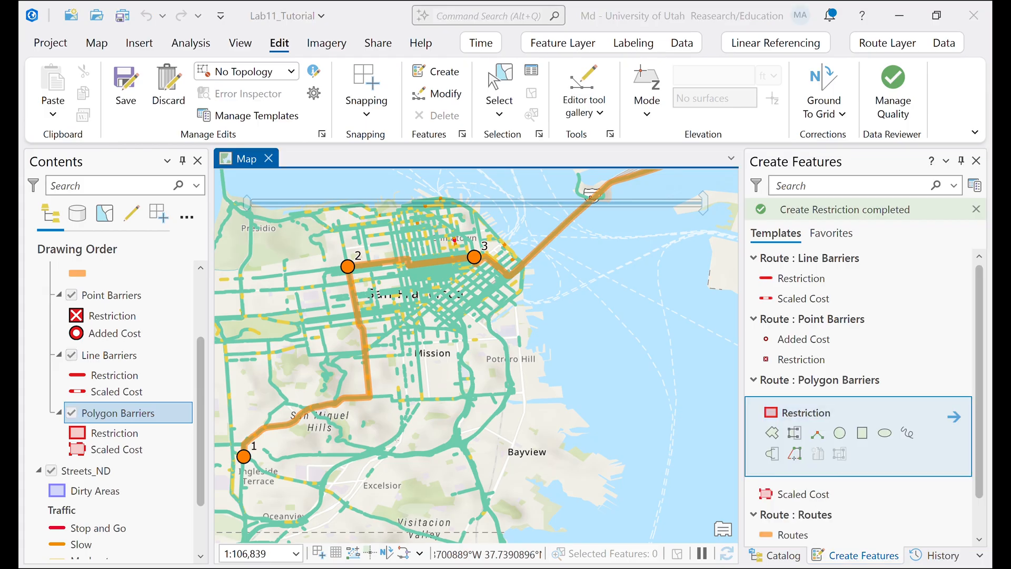
left_click(307, 450)
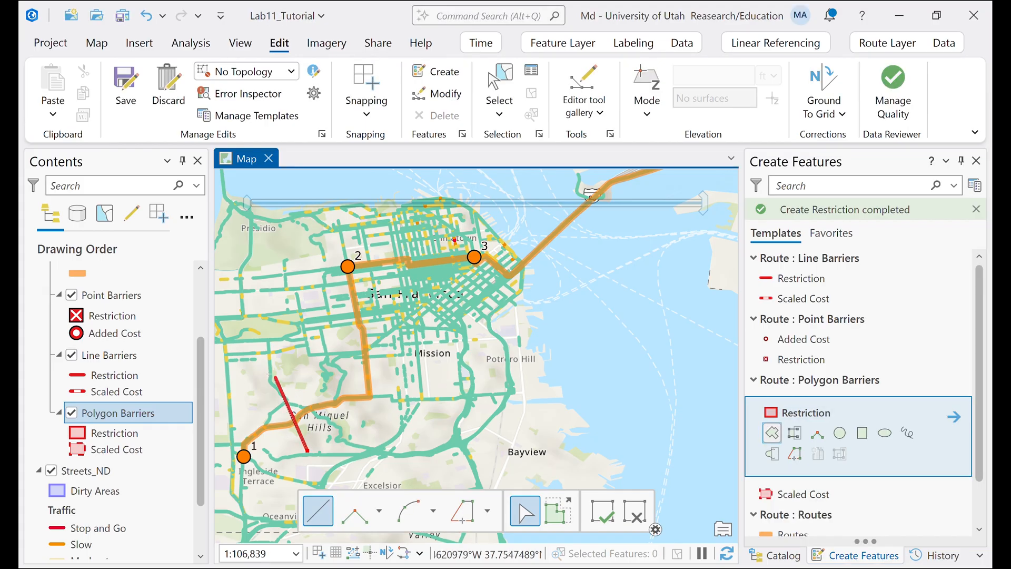
left_click(262, 357)
left_click(323, 343)
left_click(387, 307)
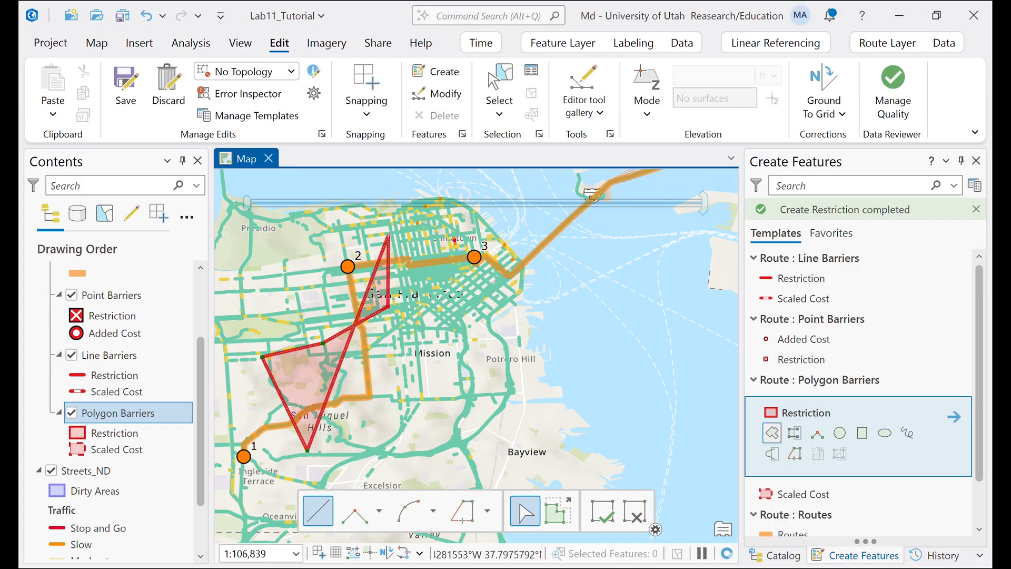
- Extend the barrier across the route between Stops 2 and 3, finish the polygon south of the San Miguel Hills, and save all edits
left_click(388, 234)
left_click(437, 234)
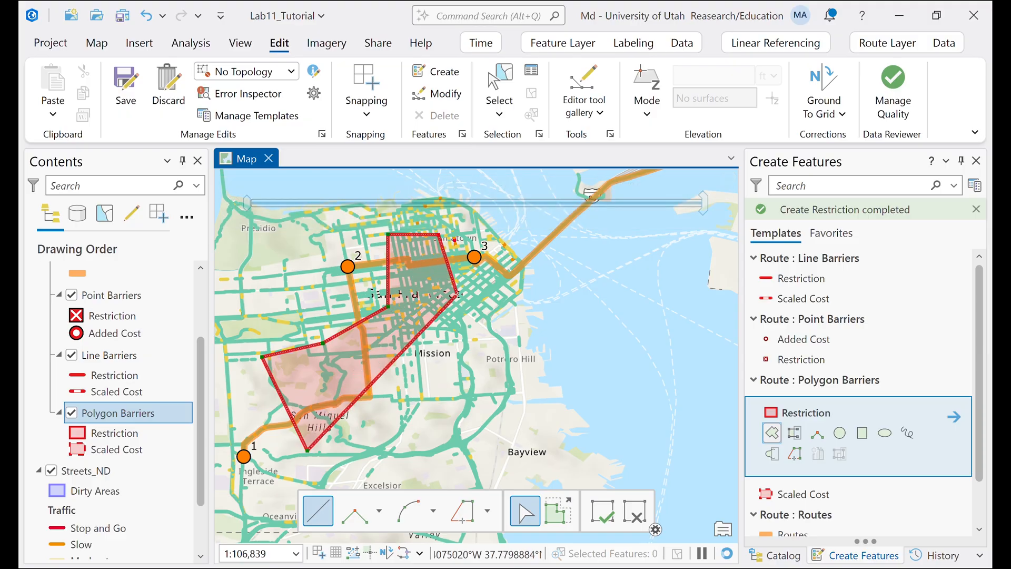
left_click(457, 294)
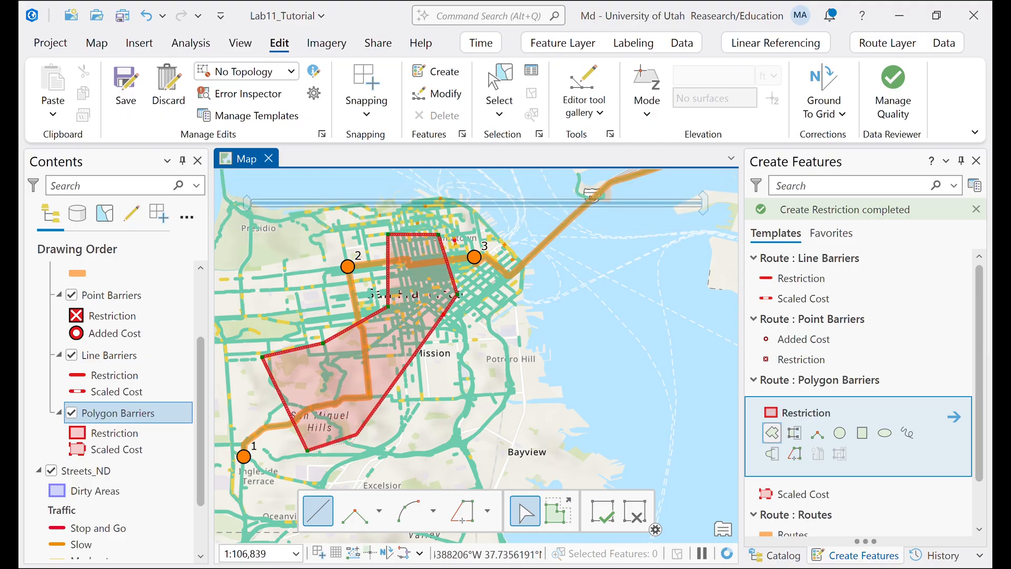
double_click(337, 463)
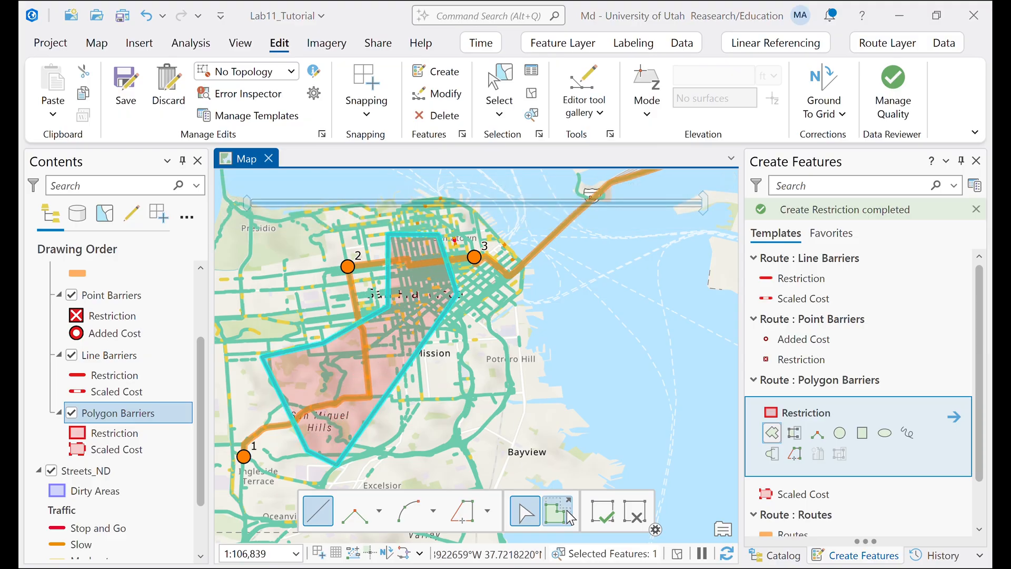
left_click(125, 84)
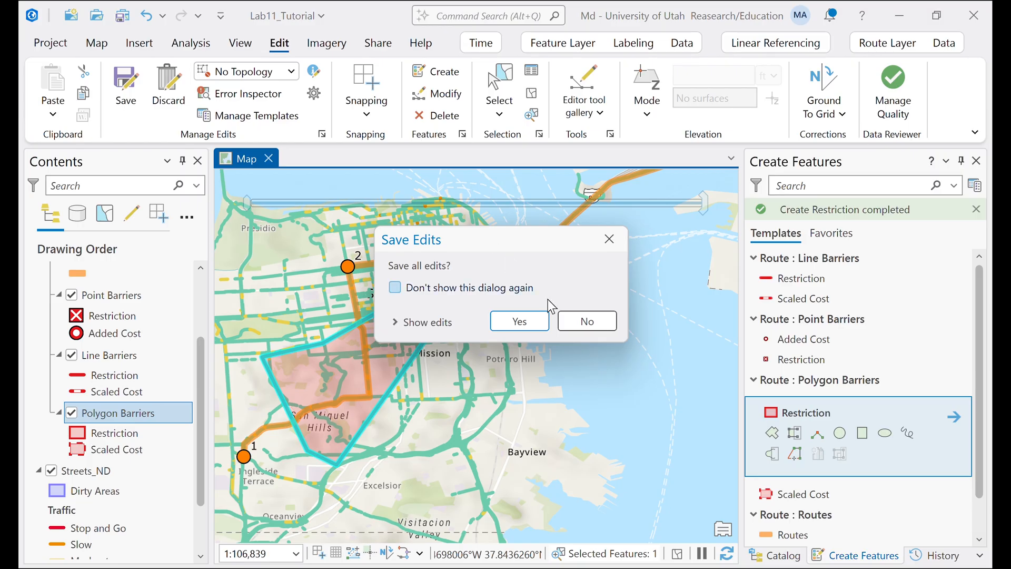
left_click(542, 321)
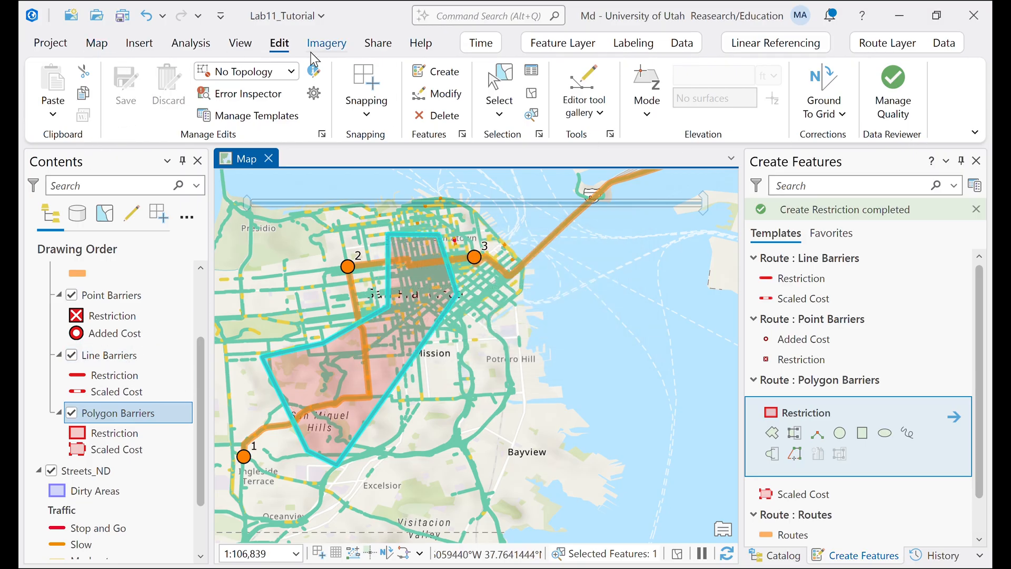
- Rerun the route analysis with the new barrier and inspect the route across all five stops
left_click(191, 43)
left_click(537, 116)
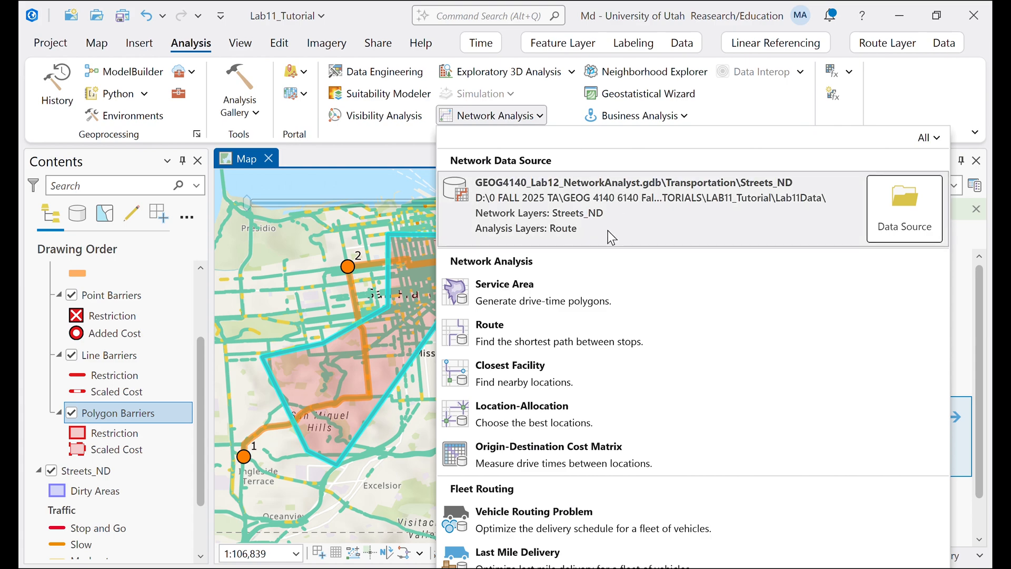
left_click(759, 103)
left_click(874, 44)
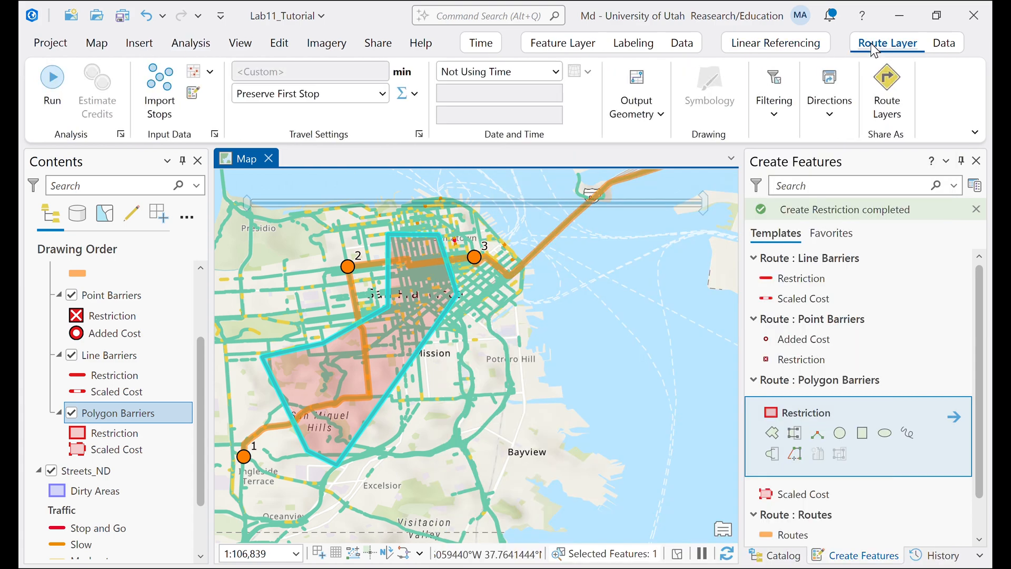
left_click(52, 85)
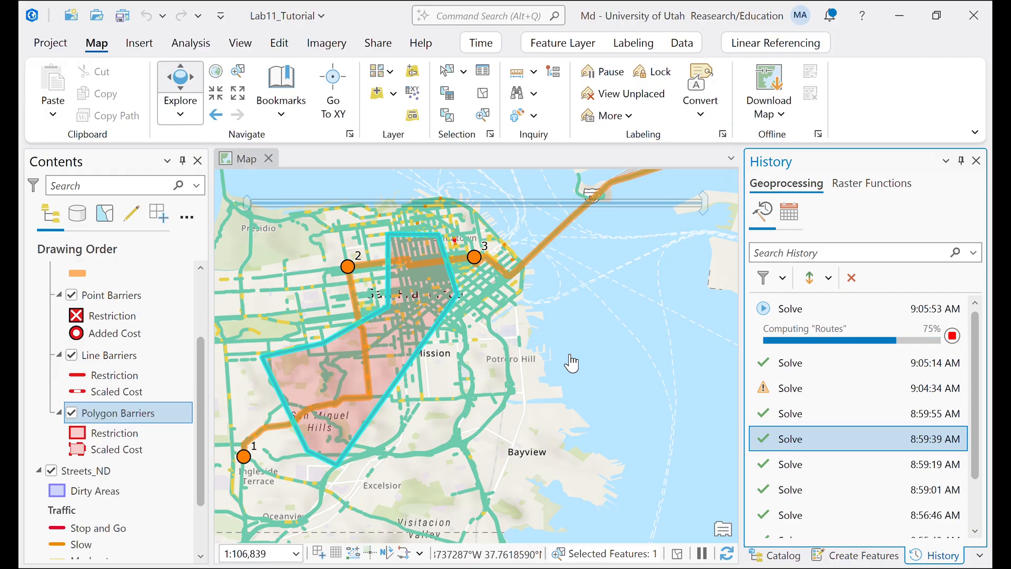
scroll(570, 355, "down", 2)
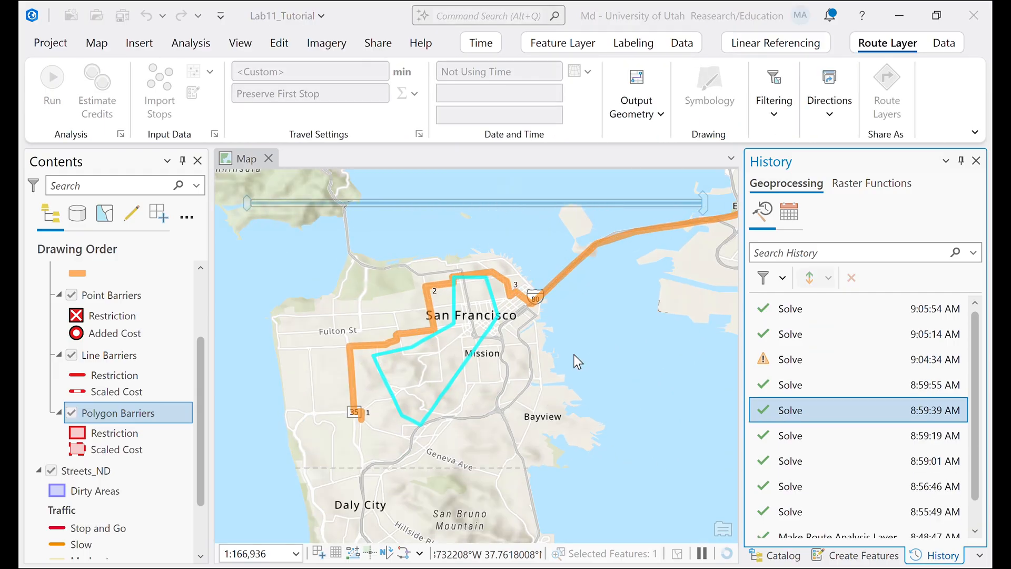
left_click_drag(622, 357, 459, 388)
scroll(458, 387, "down", 2)
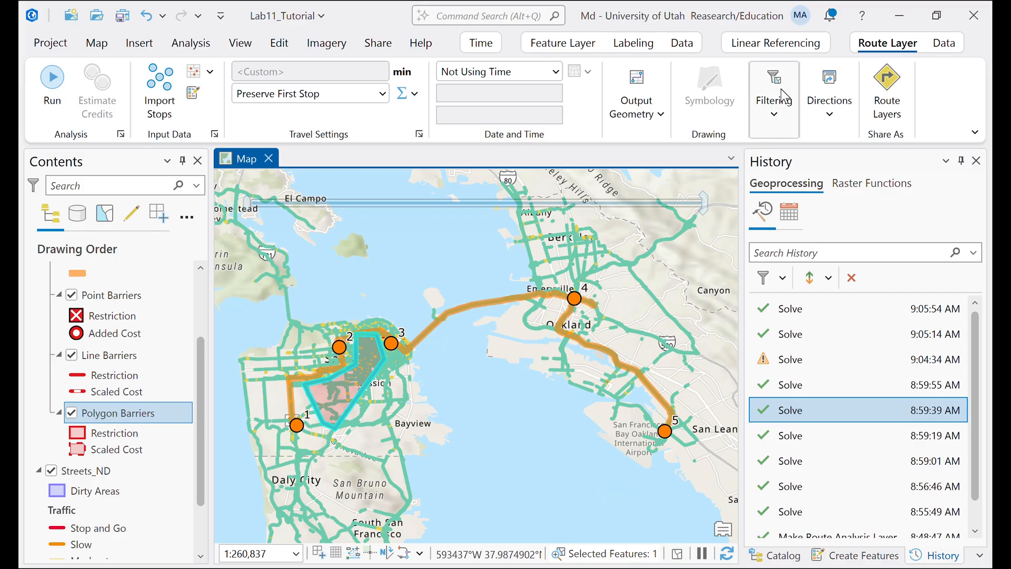
- Show the step-by-step directions for the route from Stop1 to Stop5 and look through them
left_click(826, 113)
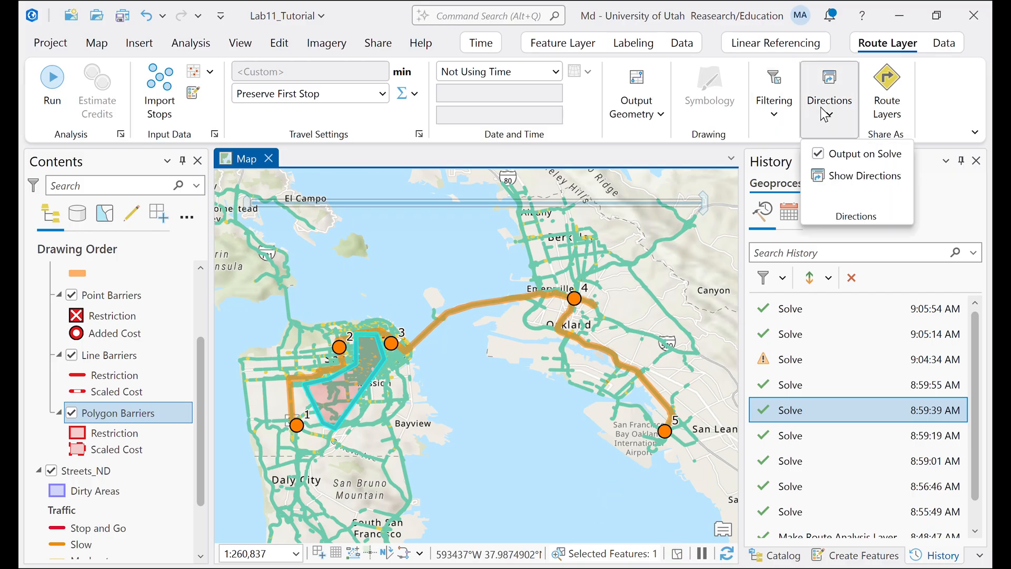
left_click(849, 179)
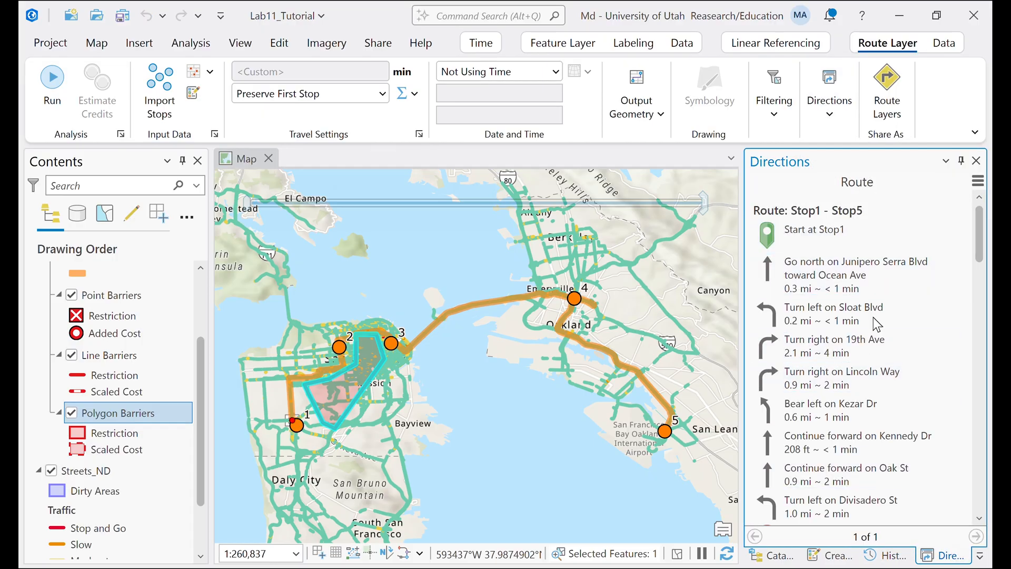
left_click_drag(981, 245, 931, 198)
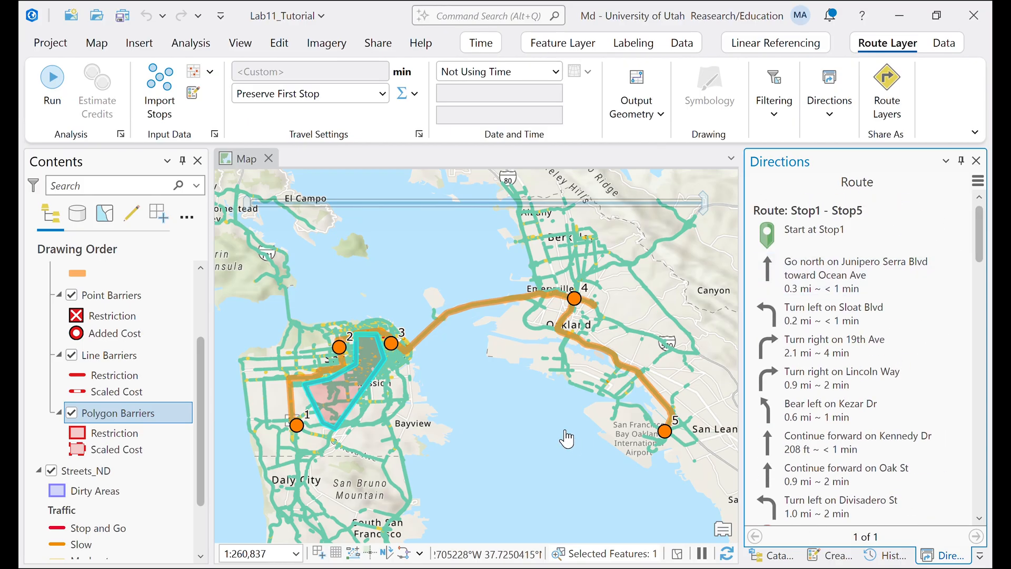
- Check step 11 in the Lab 11 handout and print the route directions with Microsoft Print to PDF
key("alt+Tab")
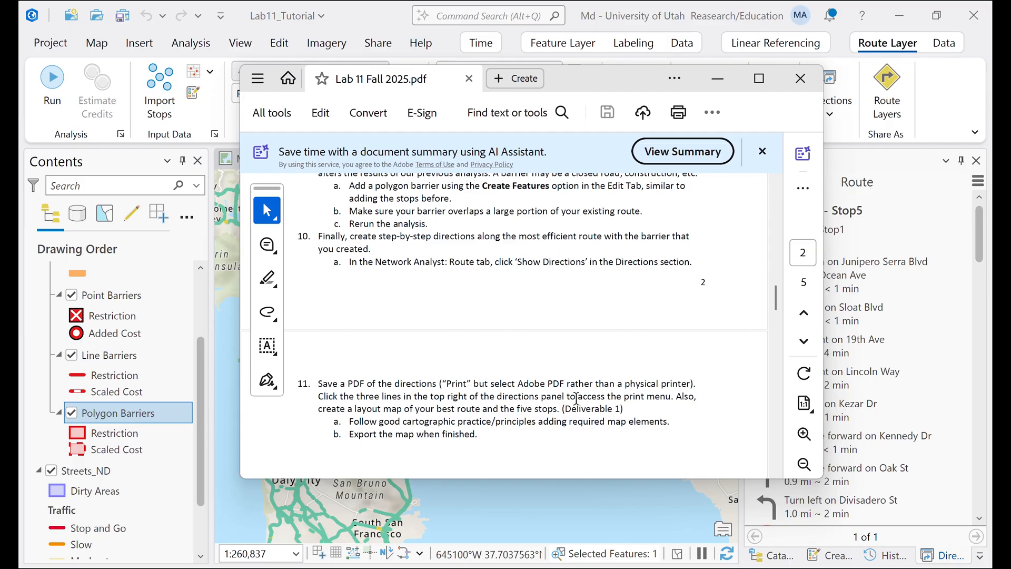
left_click(728, 80)
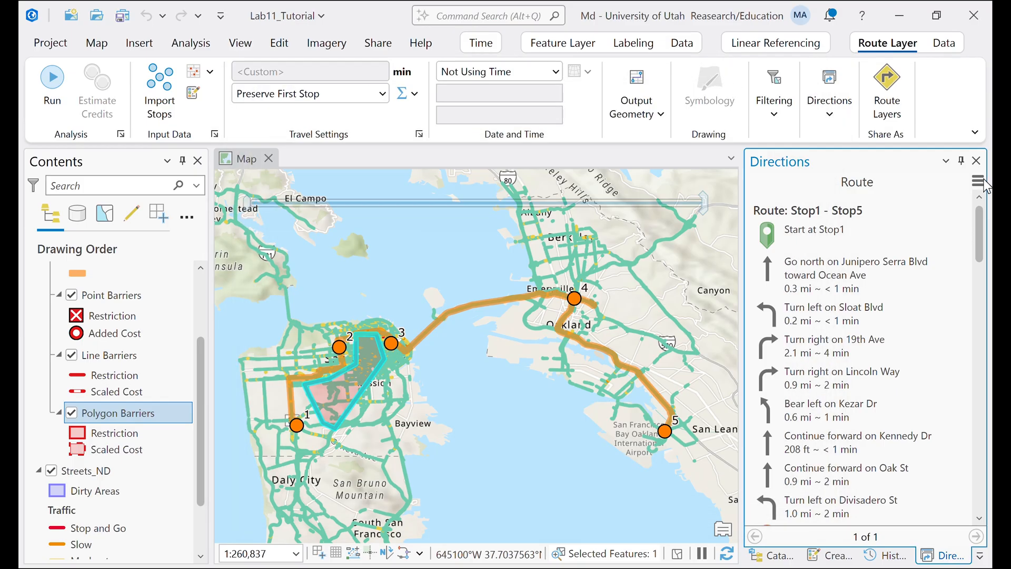
left_click(979, 182)
left_click(913, 200)
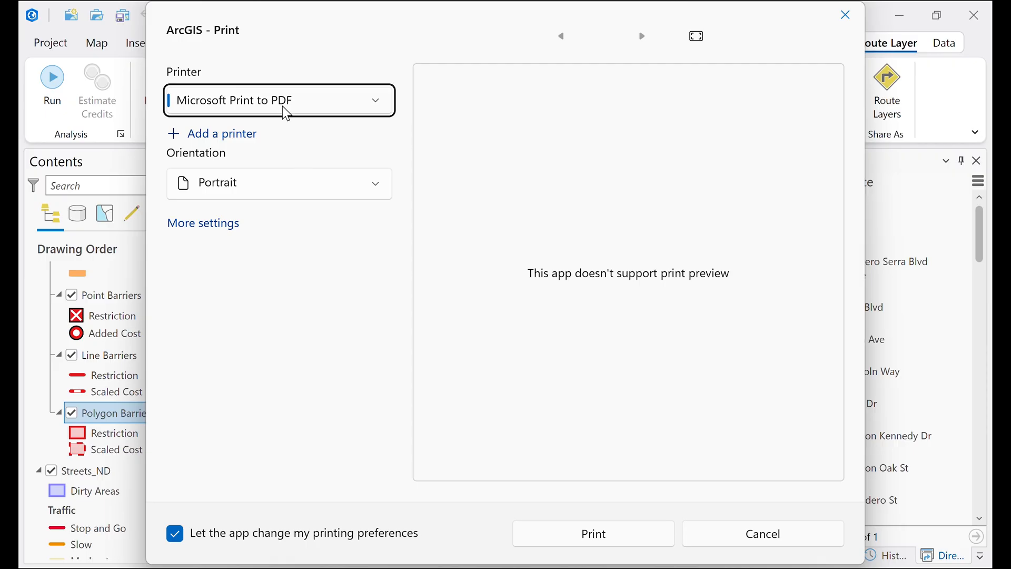
left_click(603, 541)
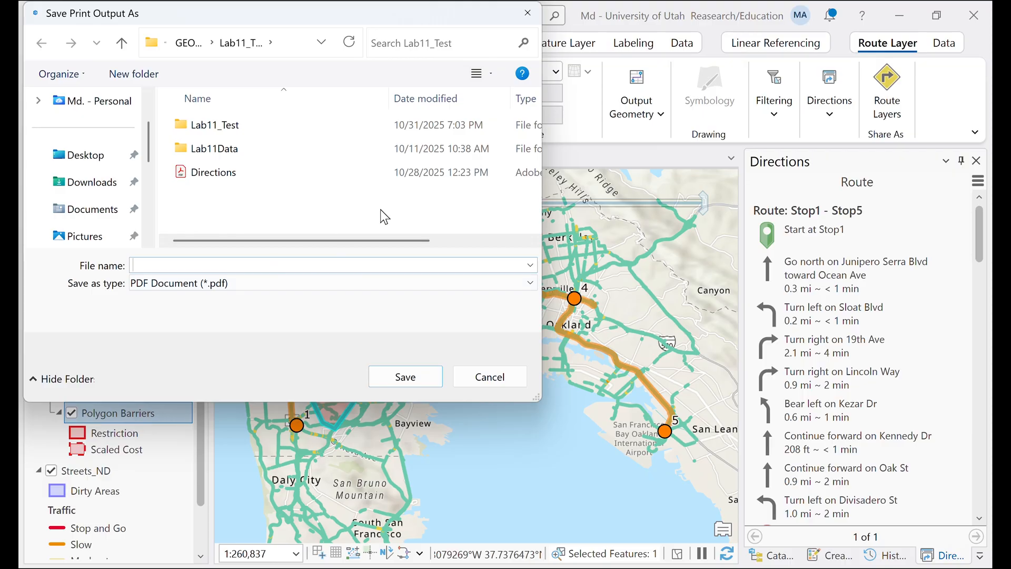
- Save the printed directions as a PDF named Directions in the LAB11_Tutorial folder under LAB TUTORIALS
type("Dire")
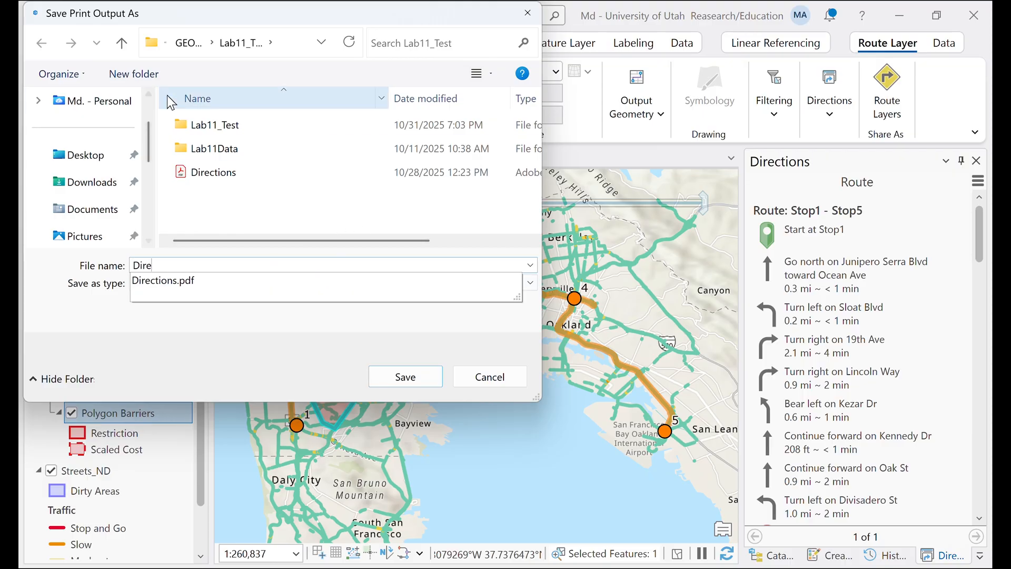
left_click_drag(149, 137, 157, 117)
left_click(257, 51)
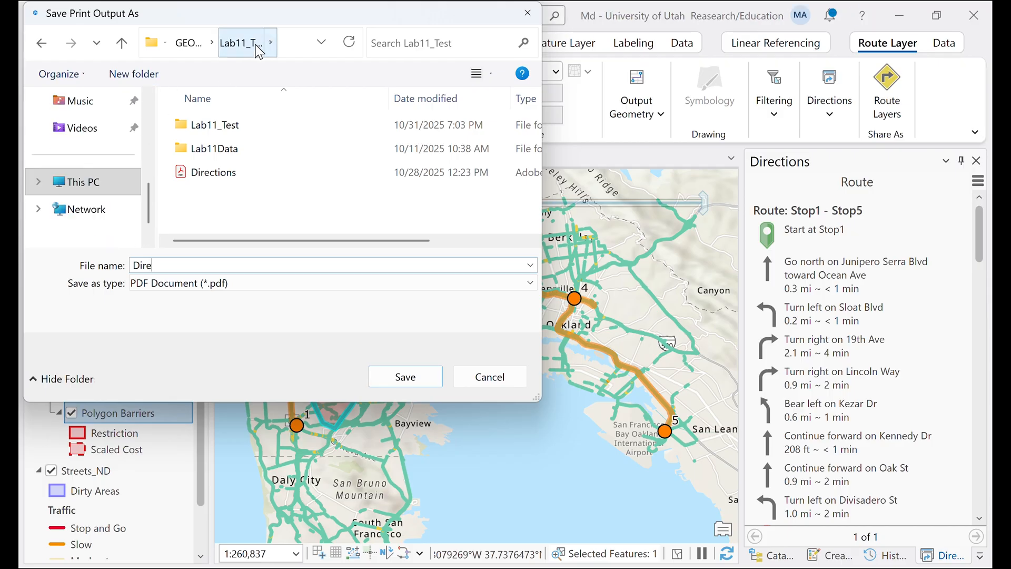
left_click(191, 45)
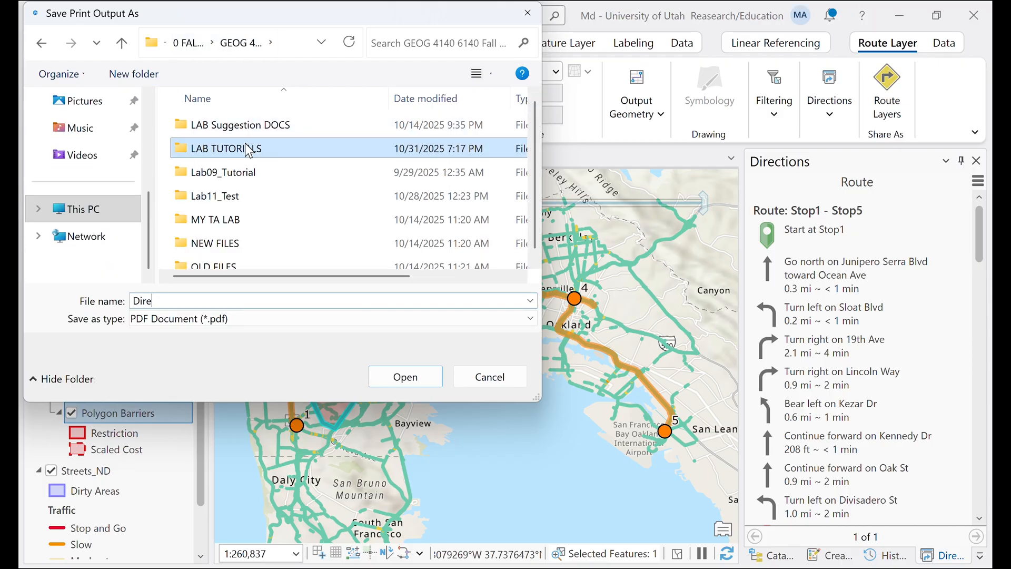
double_click(220, 148)
scroll(250, 161, "down", 3)
left_click(238, 266)
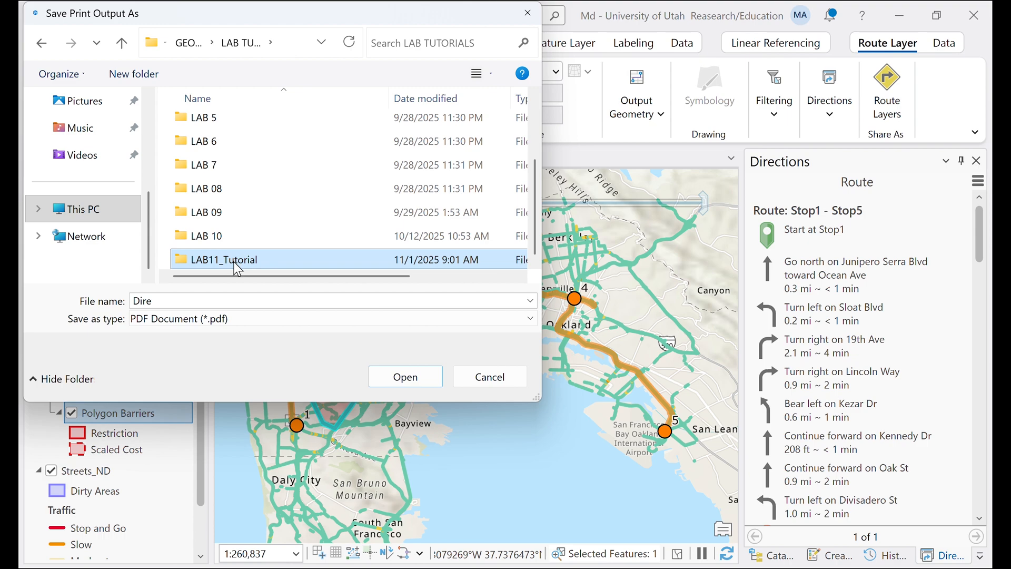
double_click(241, 260)
type("Directions")
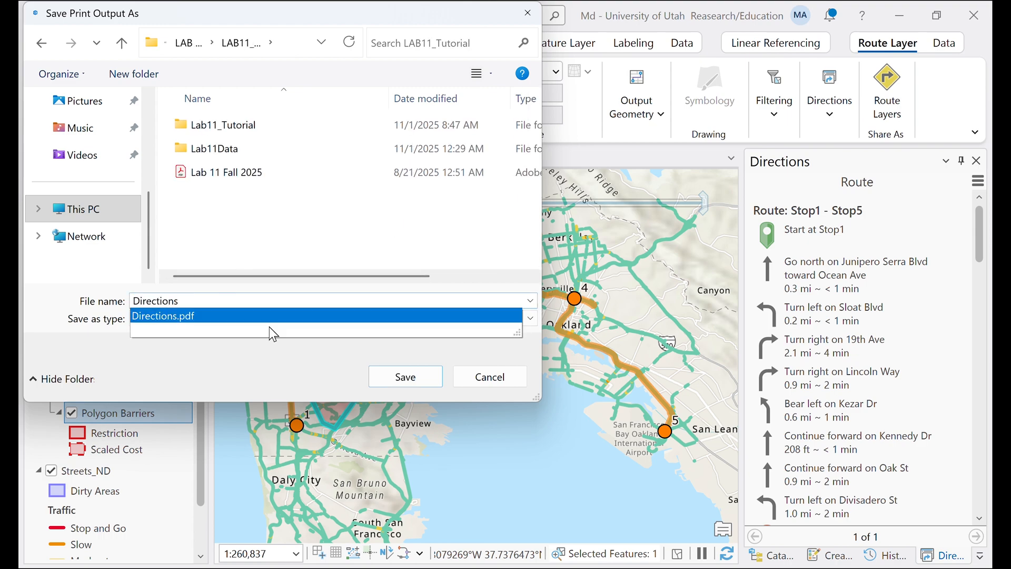
left_click(420, 377)
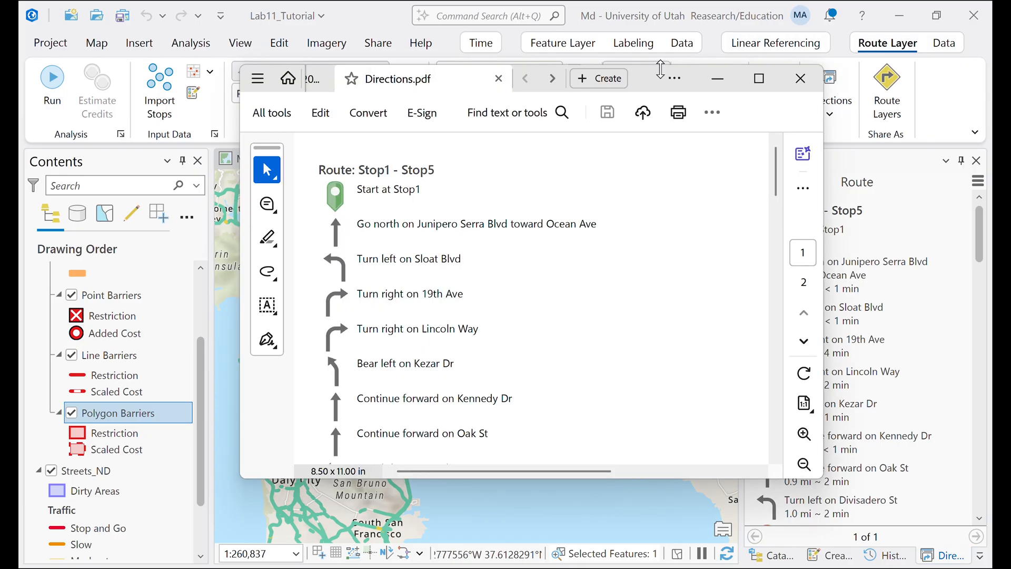
- Enlarge the Directions.pdf window, review the listed turns, and return to the ArcGIS Pro project
left_click(767, 94)
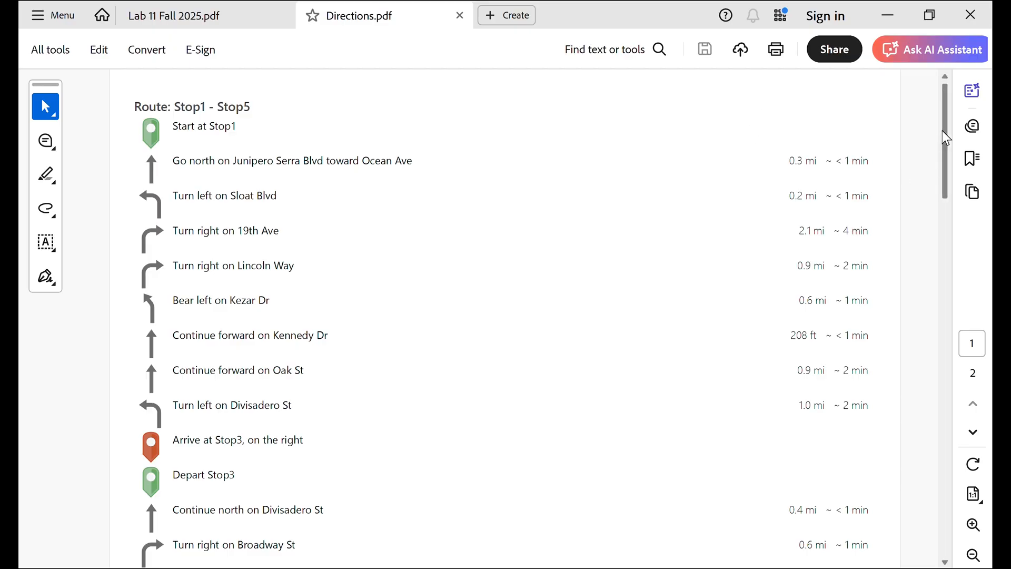
left_click_drag(947, 138, 964, 161)
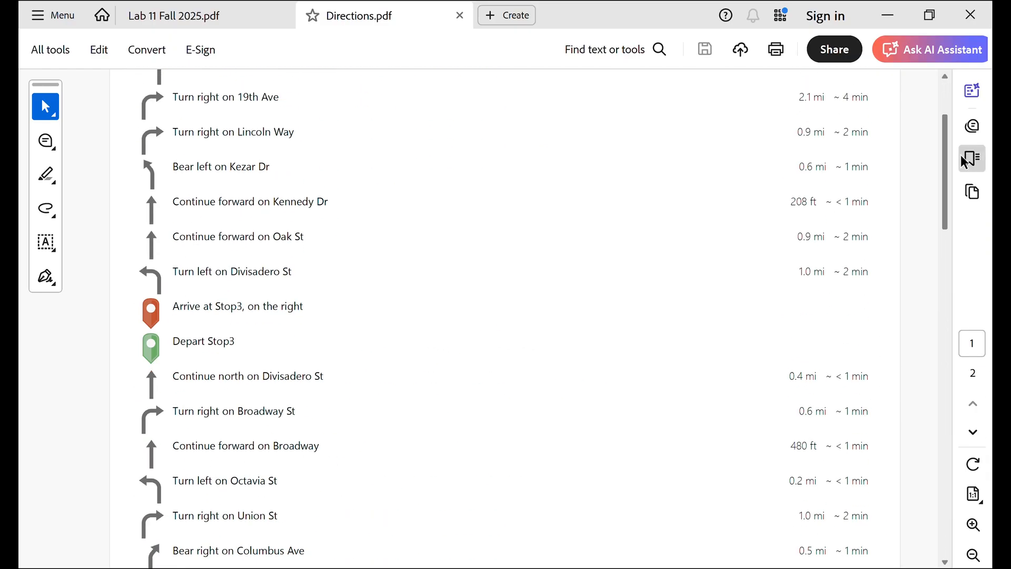
left_click(888, 20)
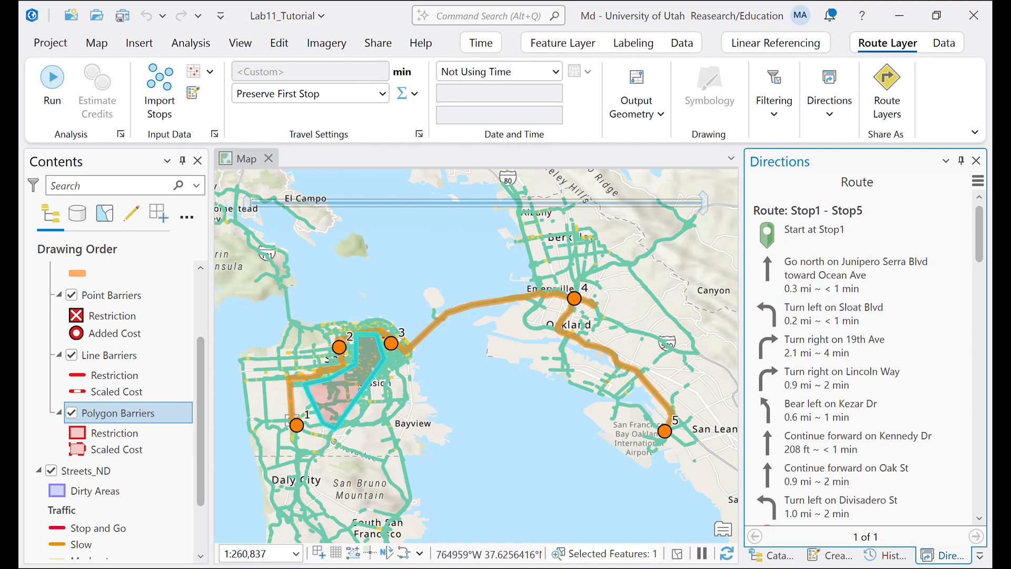
- Switch to the Lab 11 Fall 2025 PDF, read the layout map requirement in step 11, and return to ArcGIS Pro
key("alt+Tab")
left_click(158, 19)
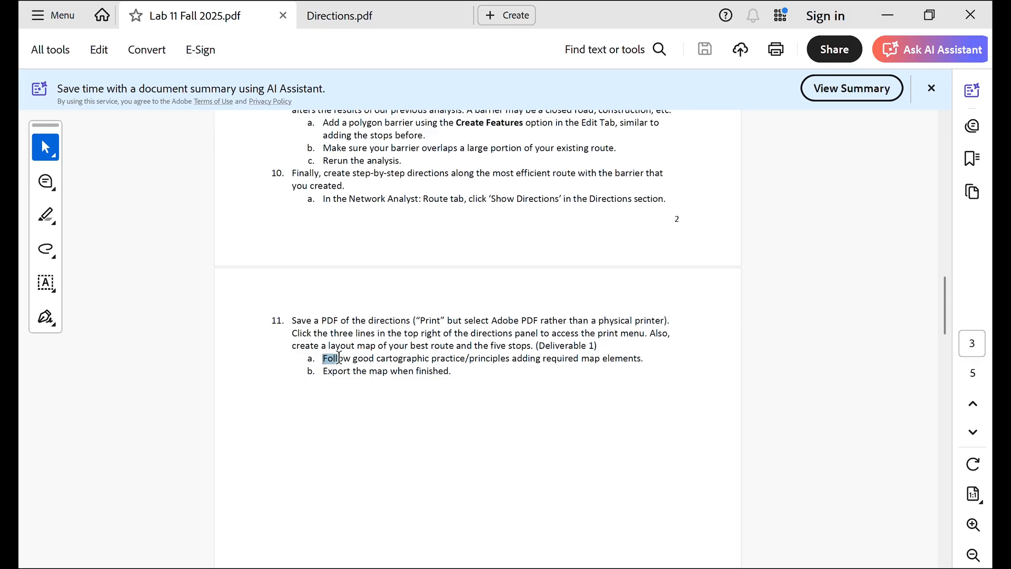
left_click_drag(292, 345, 531, 346)
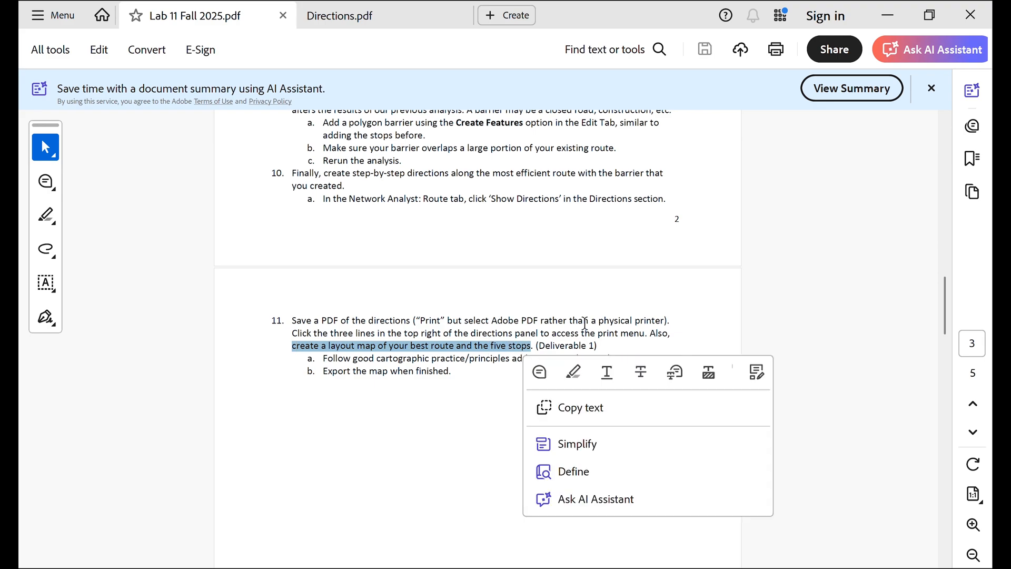
left_click(853, 270)
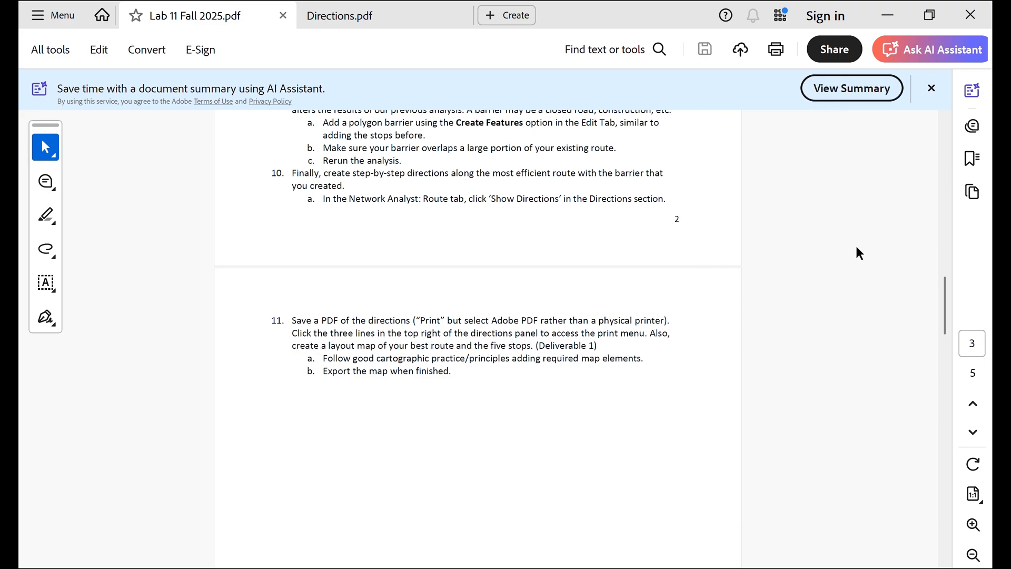
left_click(888, 15)
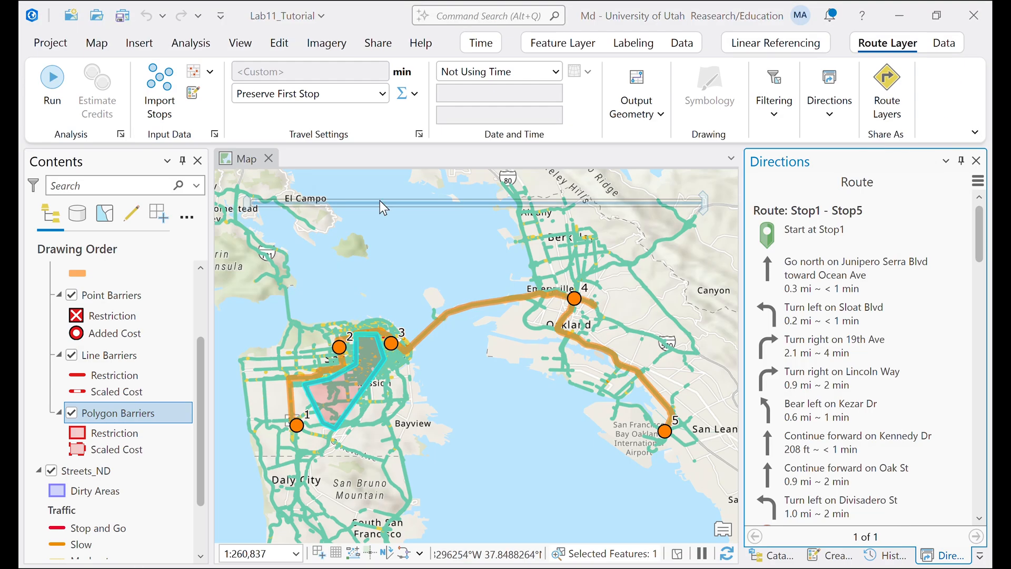
- Create a portrait layout and draw a map frame of the 1:260,837 route map across most of the page
left_click(139, 44)
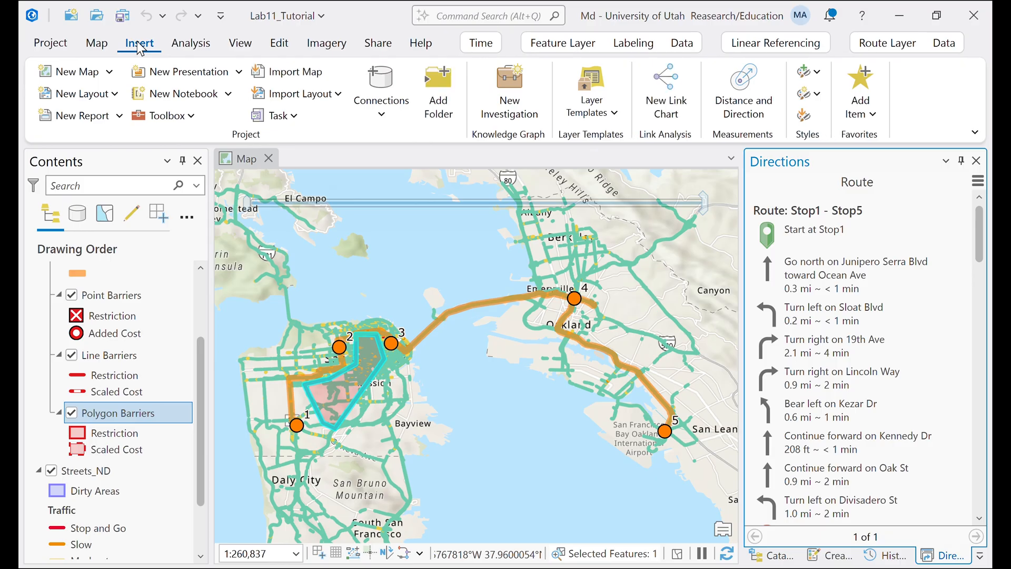
left_click(92, 99)
left_click(118, 196)
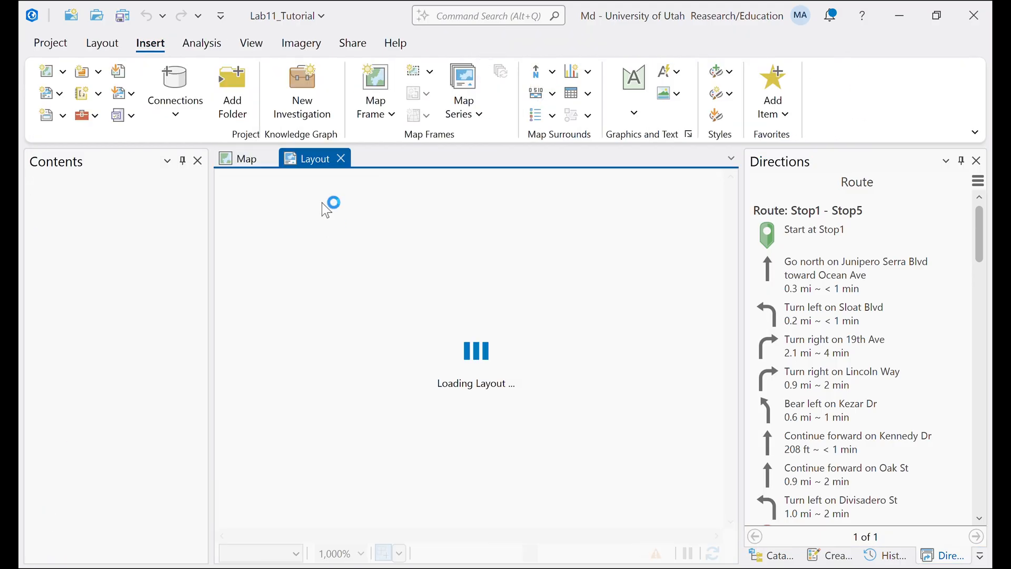
left_click(367, 114)
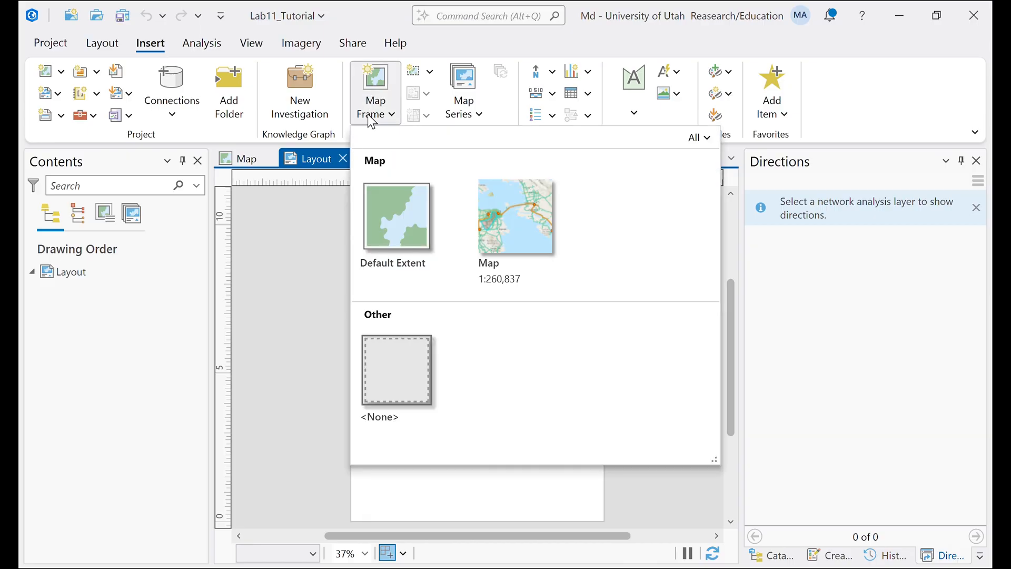
left_click(510, 240)
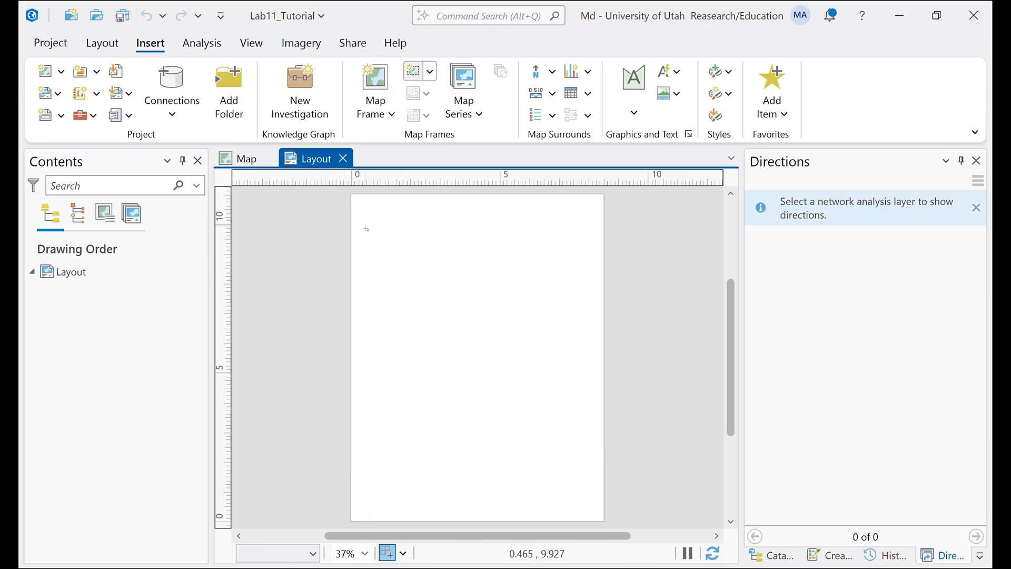
mouse_move(365, 221)
left_mouse_down()
mouse_move(559, 348)
mouse_move(582, 477)
mouse_move(594, 458)
left_mouse_up()
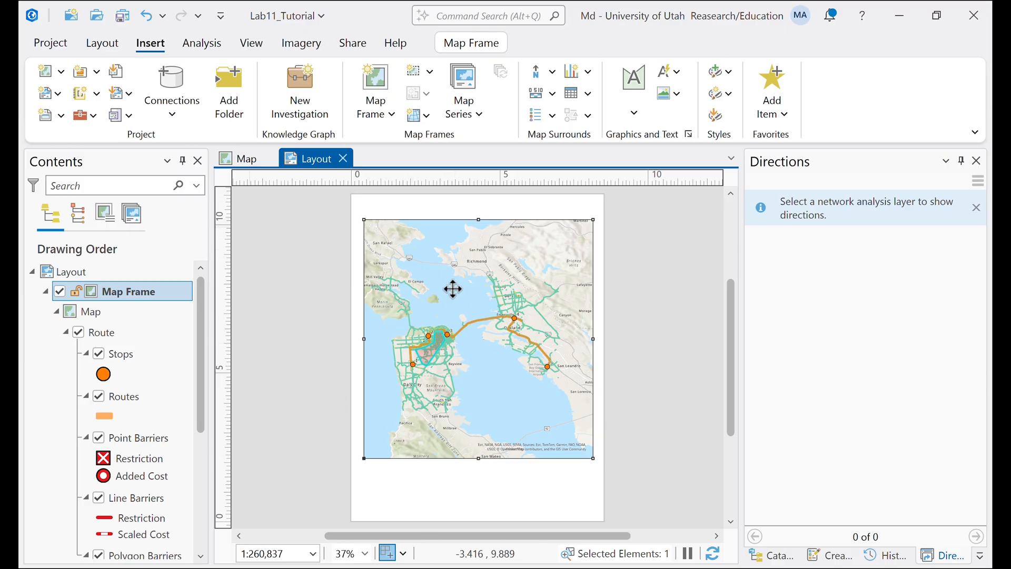
- Switch to the Lab 11 Fall 2025 PDF and read the opening Part 3 instructions on creating a service area
left_click(679, 553)
scroll(577, 367, "down", 7)
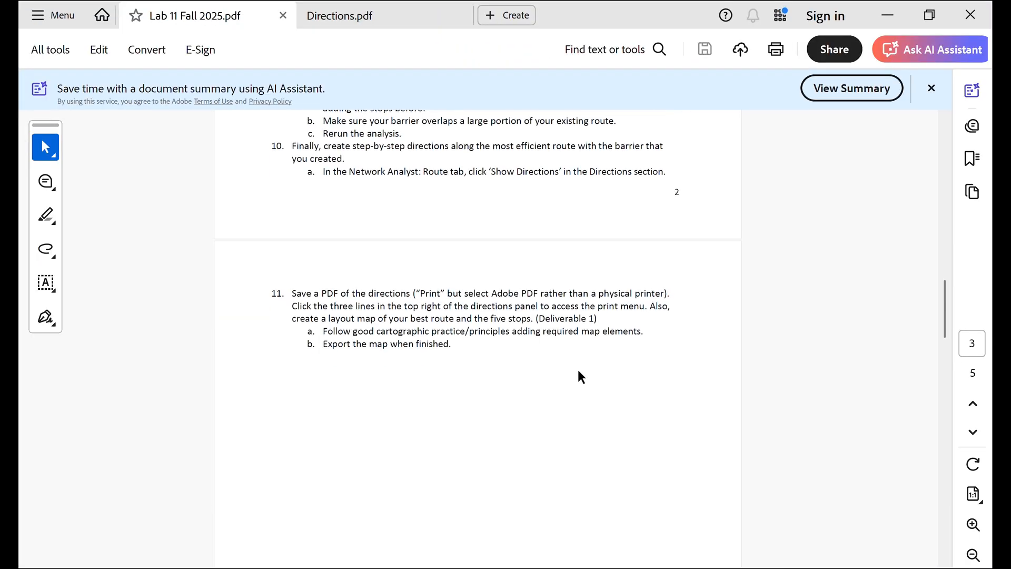
scroll(578, 370, "down", 8)
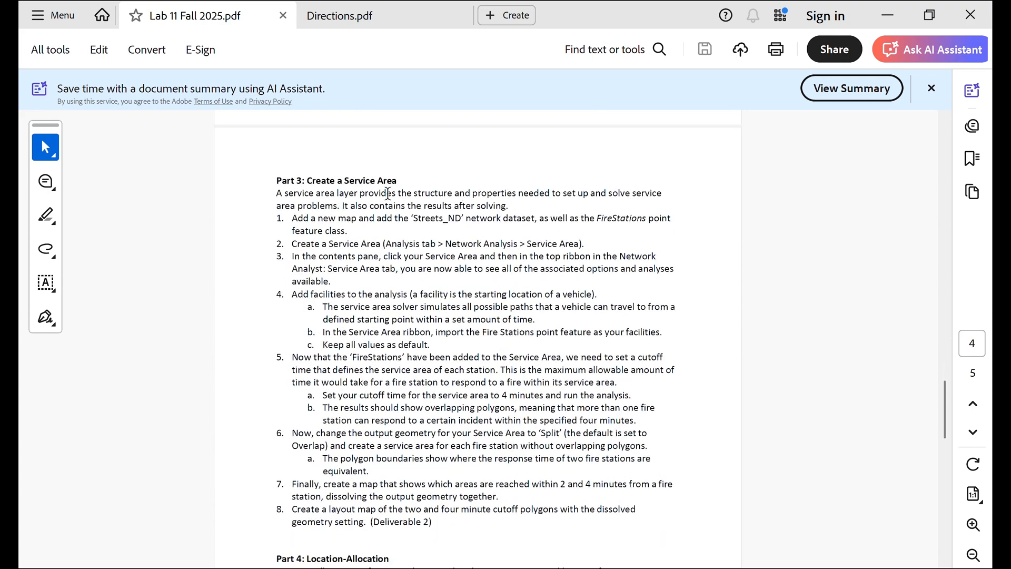
left_click_drag(391, 194, 465, 217)
left_click(837, 249)
left_click(891, 20)
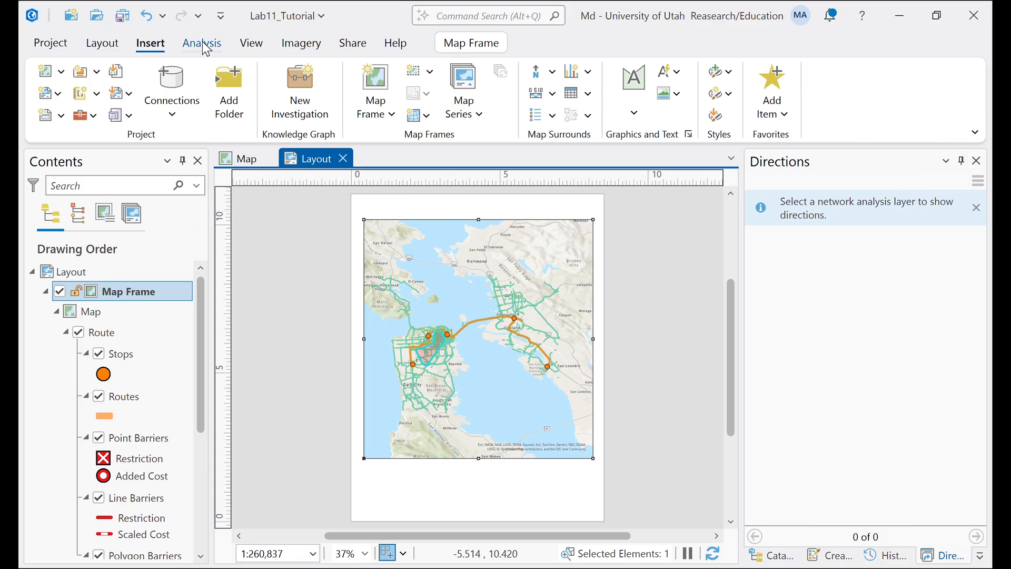
- Add a new map to the project and load the Streets_ND network dataset from the Transportation feature dataset into it
left_click(45, 77)
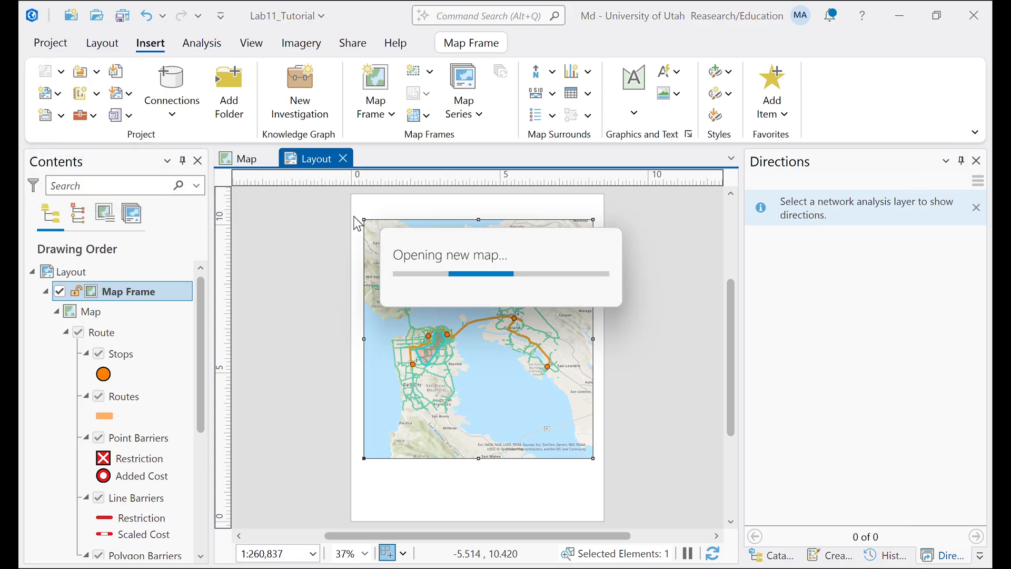
left_click(977, 161)
left_click(977, 161)
left_click(977, 163)
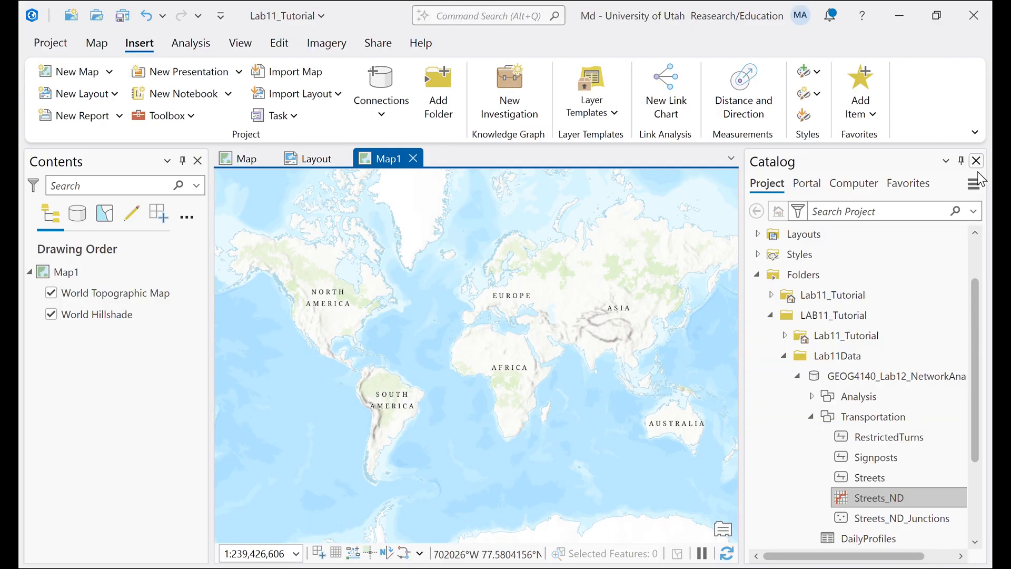
left_click_drag(868, 494, 507, 362)
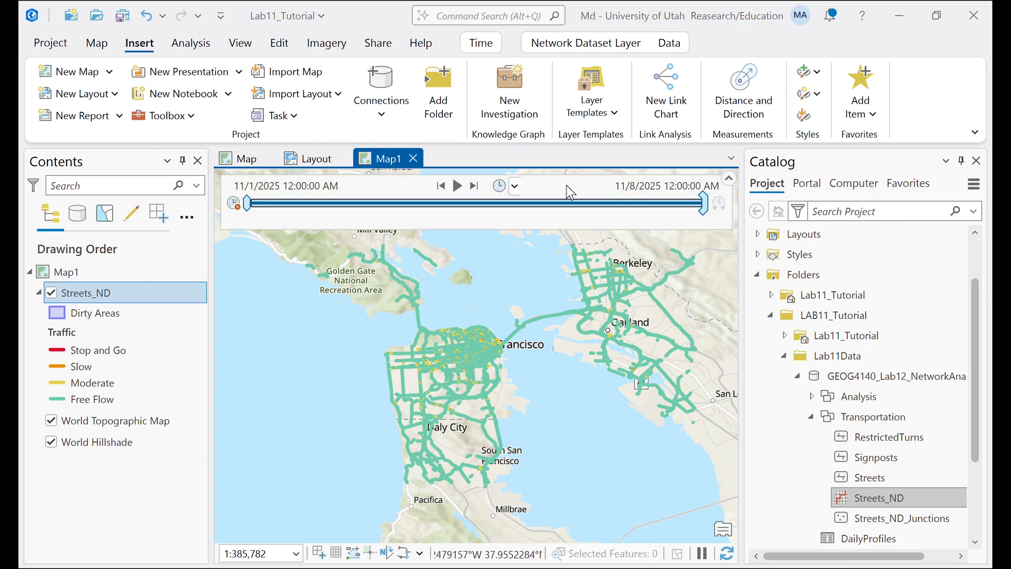
- Create a Service Area network analysis layer based on the Streets_ND network
left_click(195, 42)
left_click(539, 118)
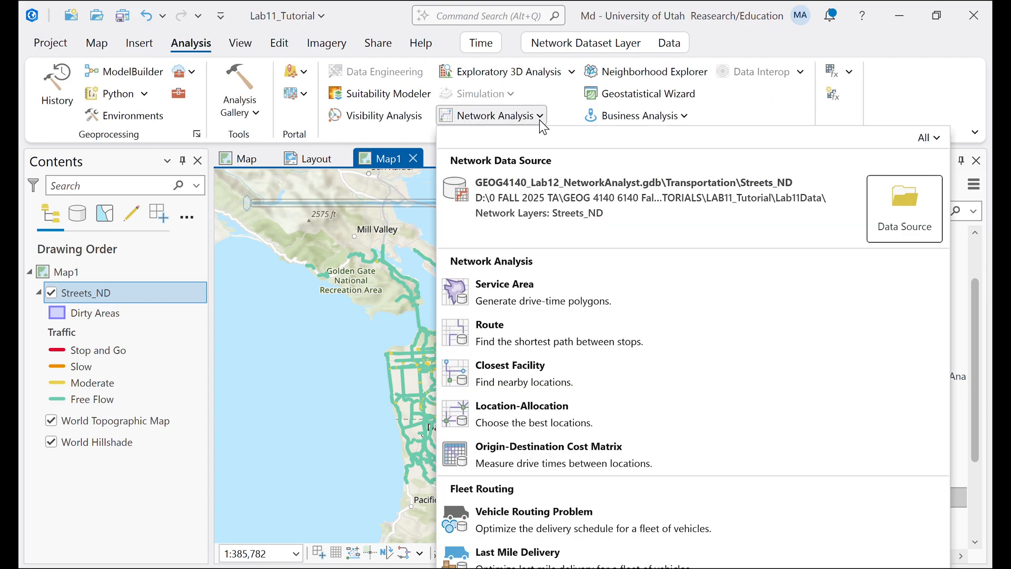
left_click(506, 287)
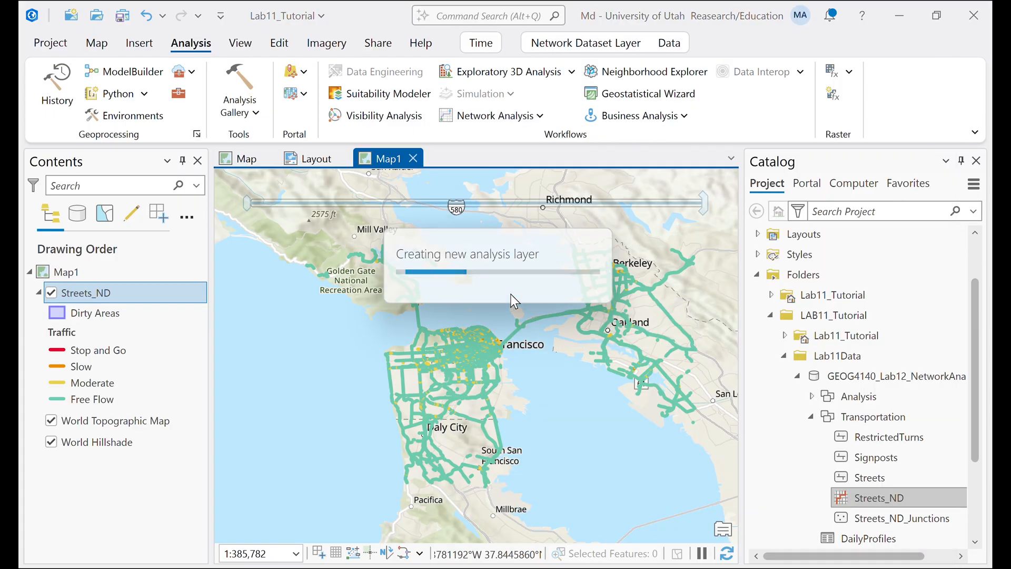
- Switch to the lab PDF and read the Part 3 instructions on adding facilities to the service area
key("alt+Tab")
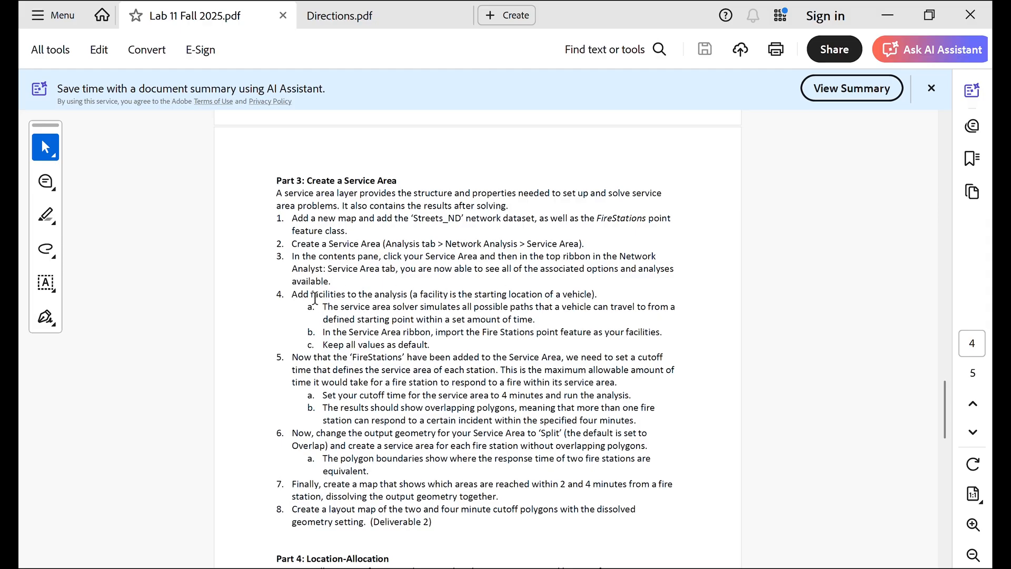
left_click_drag(315, 297, 585, 294)
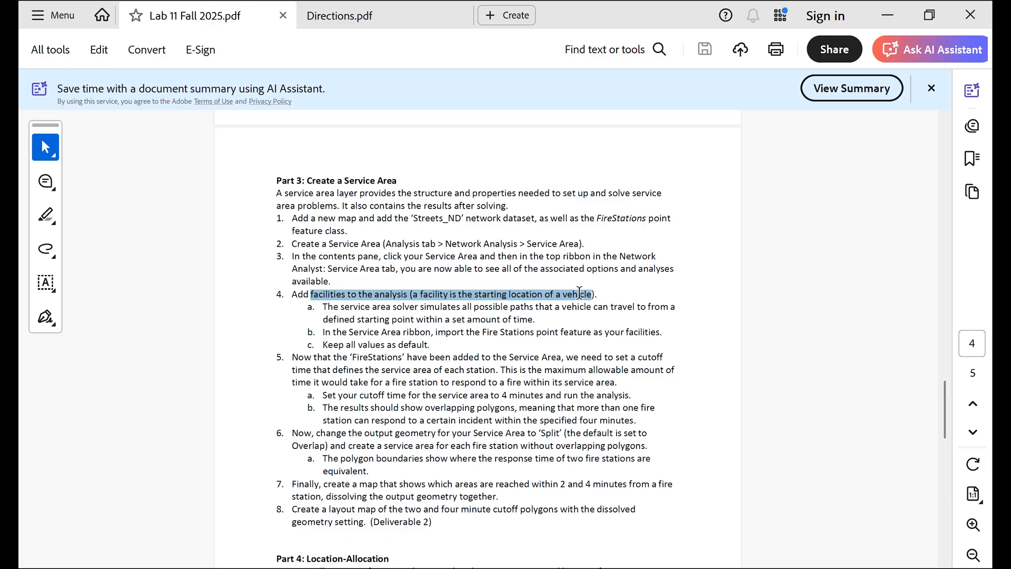
left_click(403, 275)
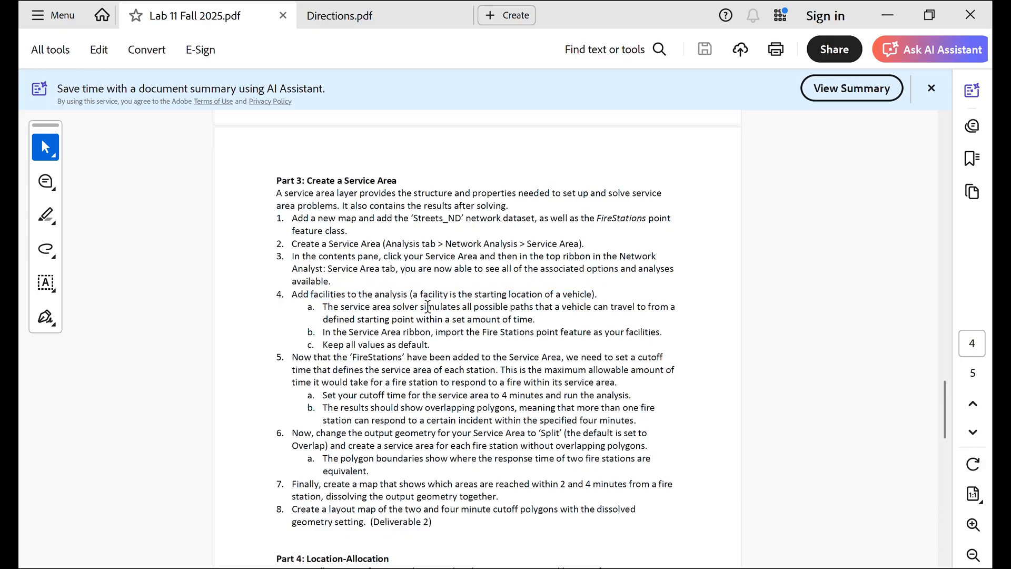
scroll(592, 324, "down", 3)
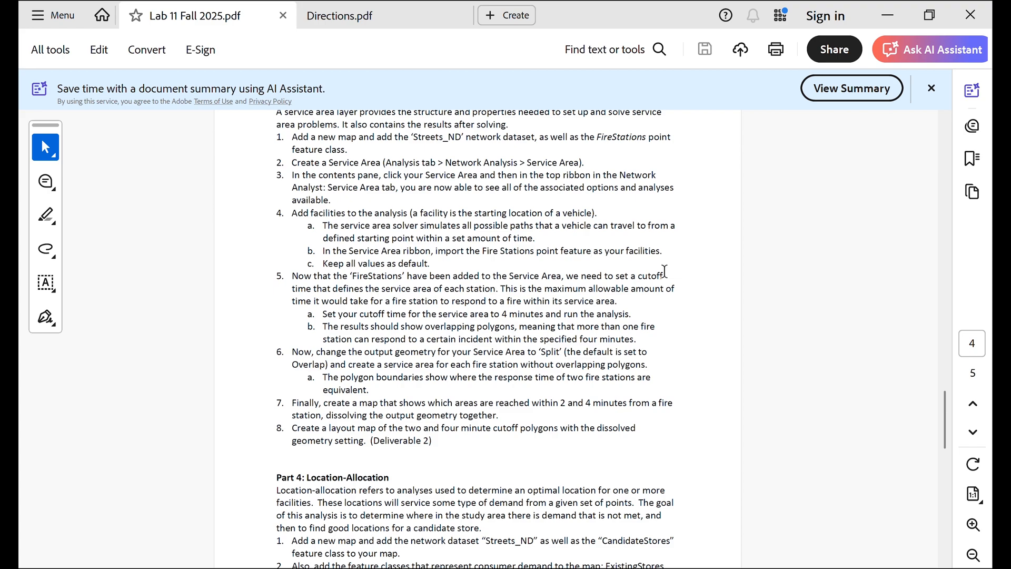
left_click(888, 15)
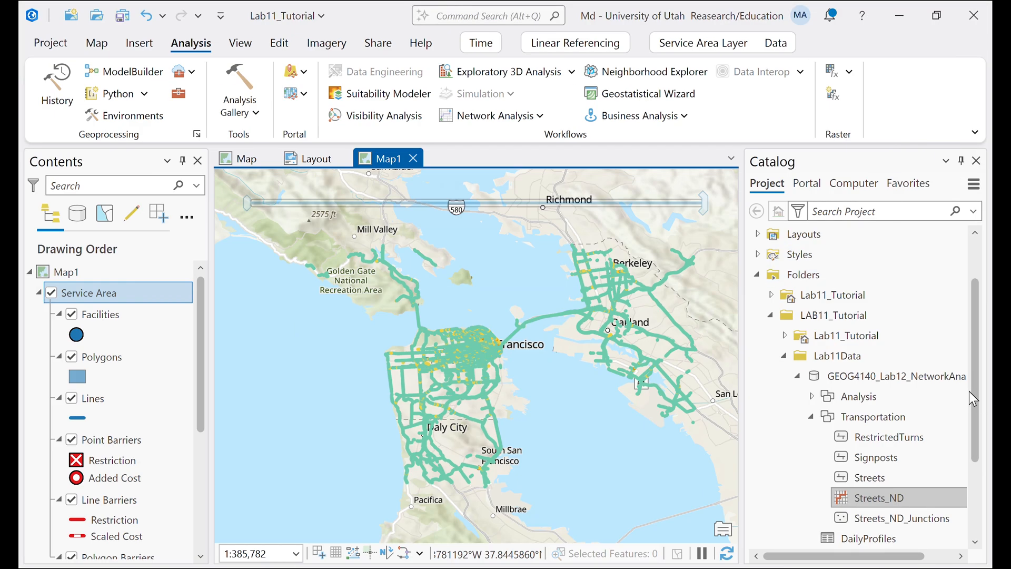
- Add the FireStations point feature class from the Analysis feature dataset to Map1
left_click(813, 396)
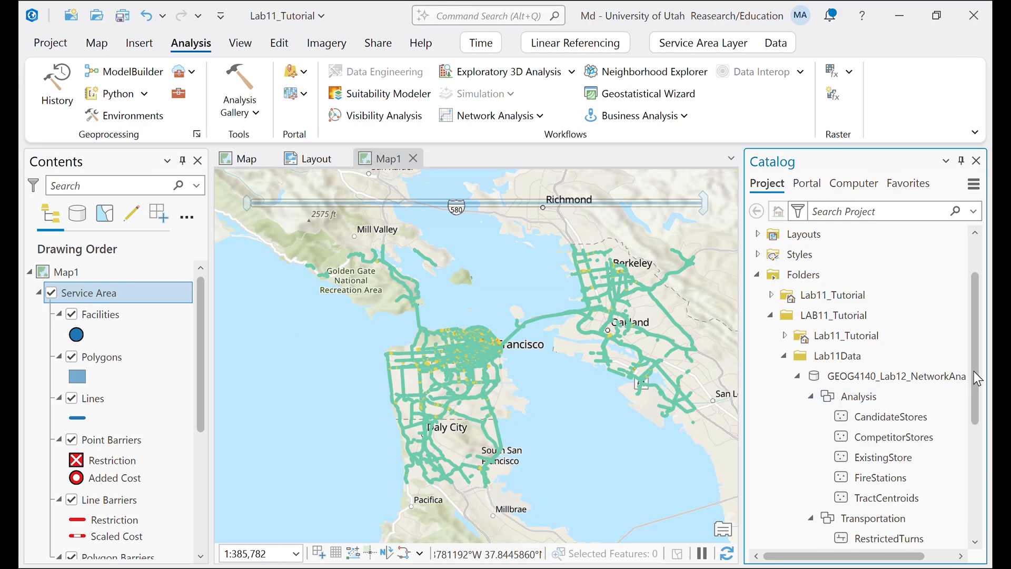
left_click_drag(974, 372, 972, 429)
left_click_drag(853, 368, 369, 392)
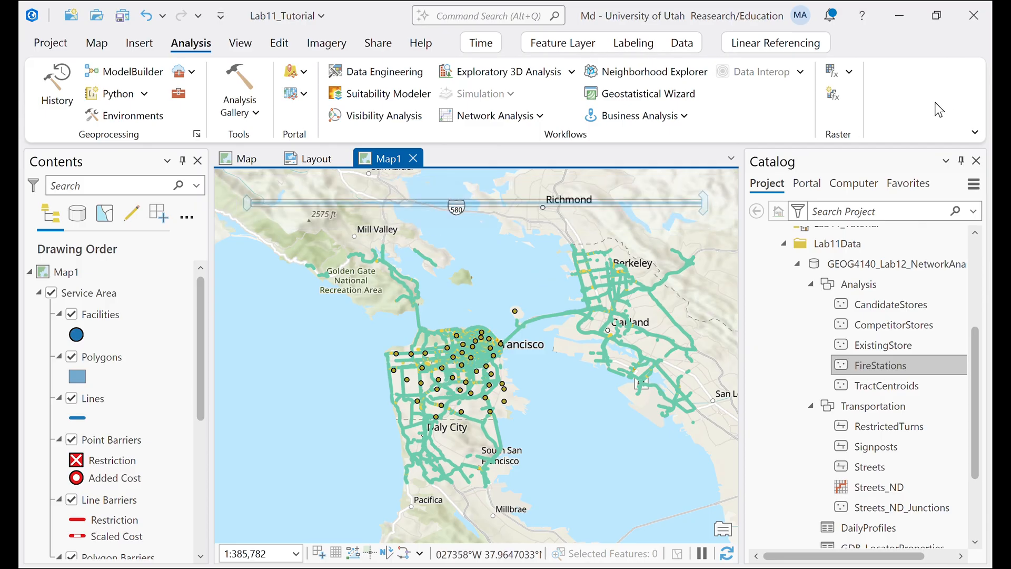
- Import FireStations as the facilities of the Service Area layer, keeping the default location settings
left_click(503, 121)
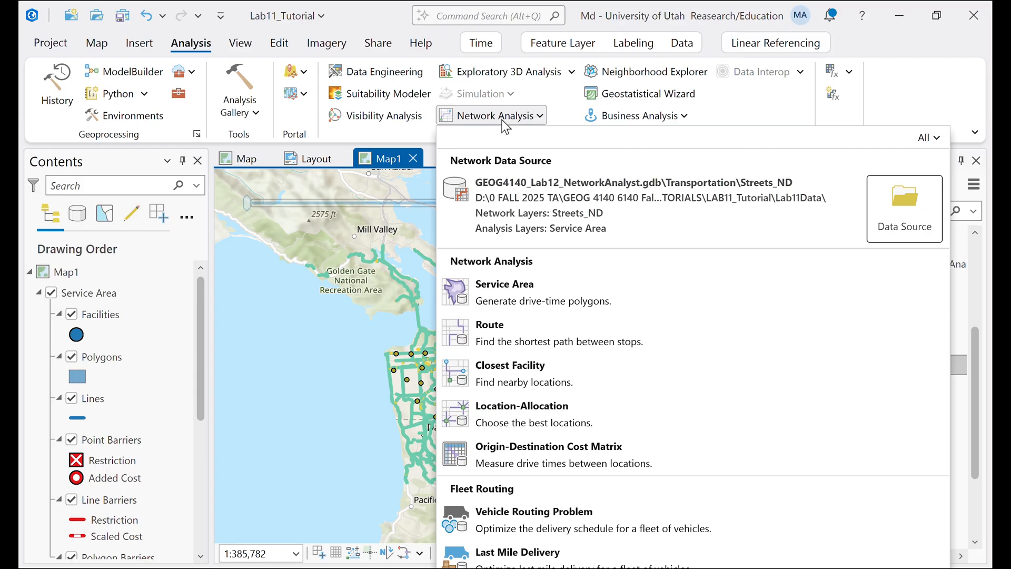
left_click(505, 119)
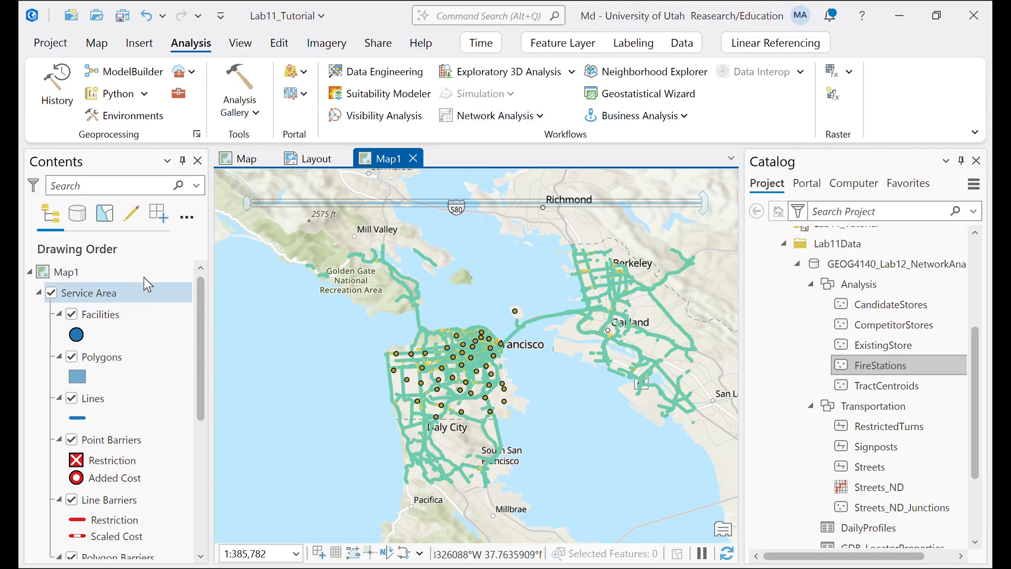
left_click(98, 293)
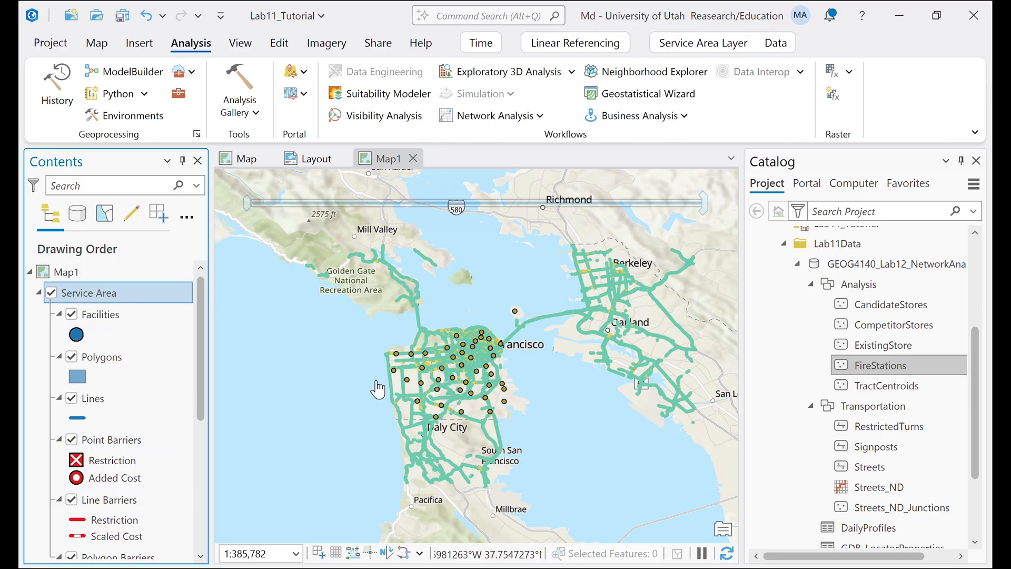
left_click(721, 44)
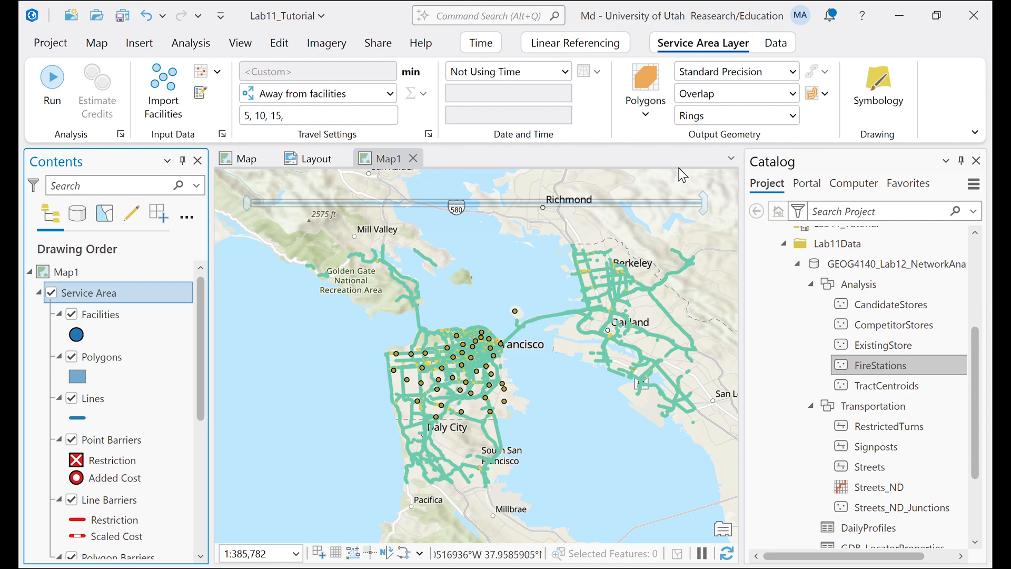
left_click(172, 105)
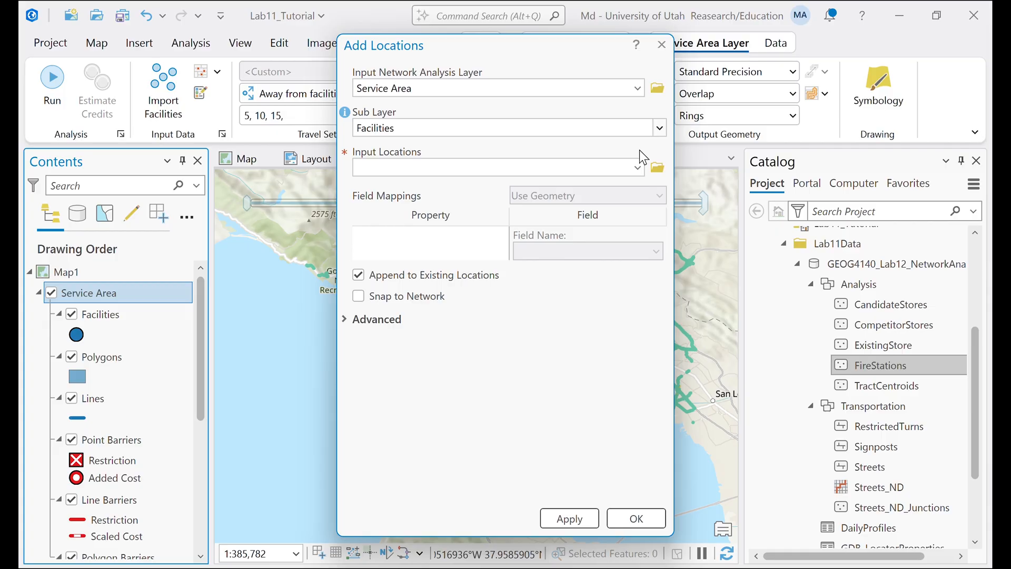
left_click(640, 170)
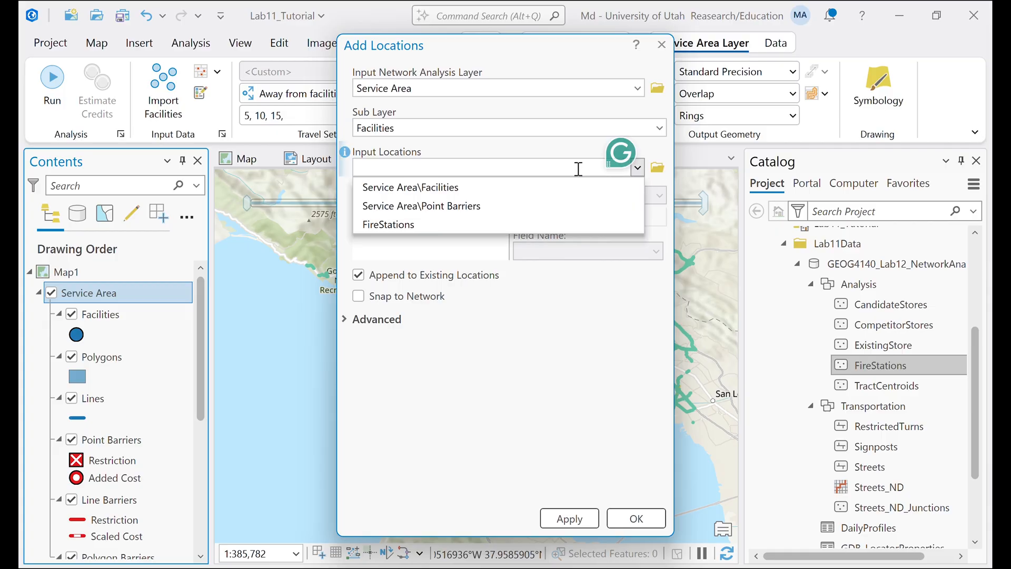
left_click(387, 224)
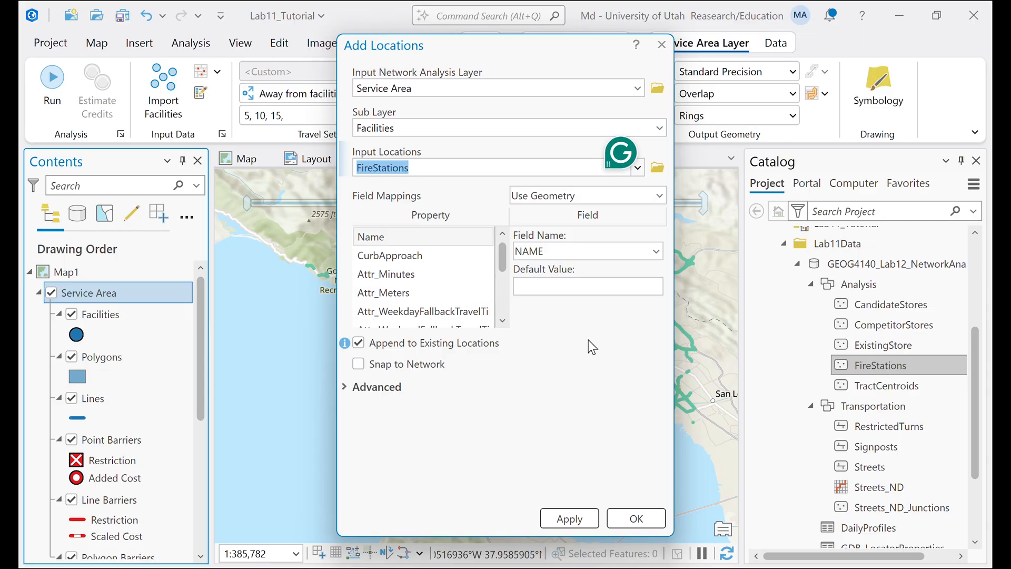
left_click(683, 566)
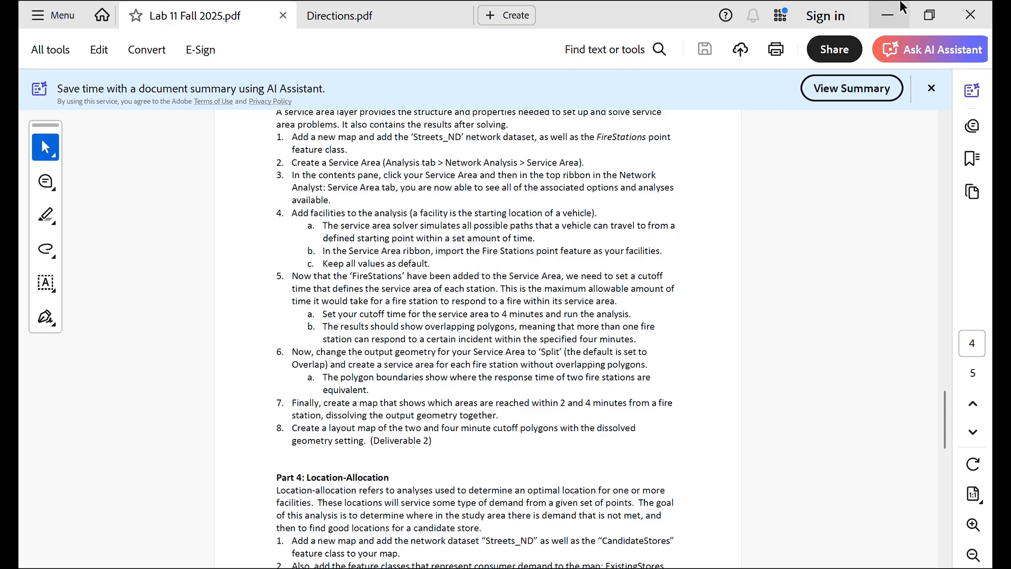
left_click(884, 12)
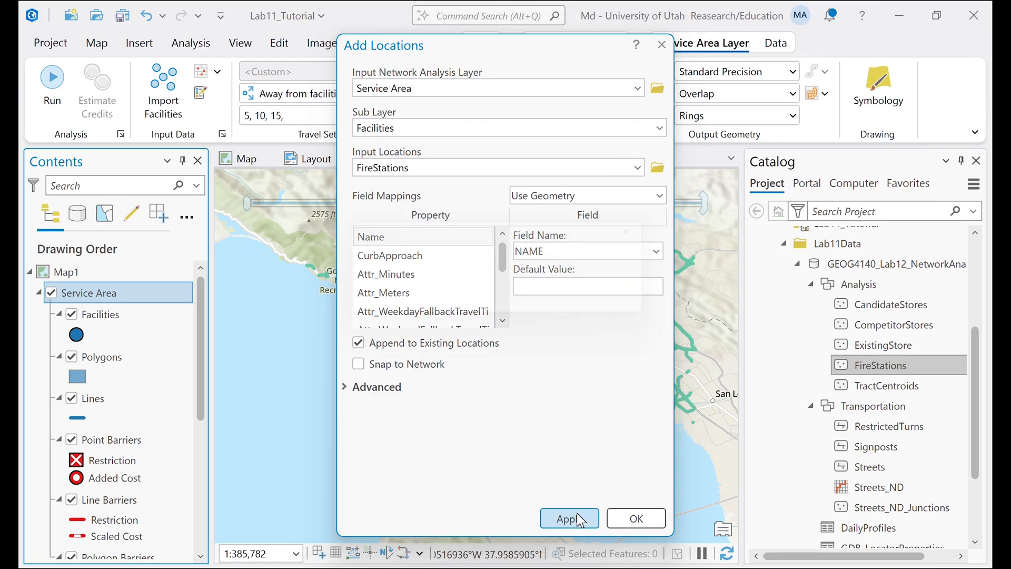
left_click(572, 520)
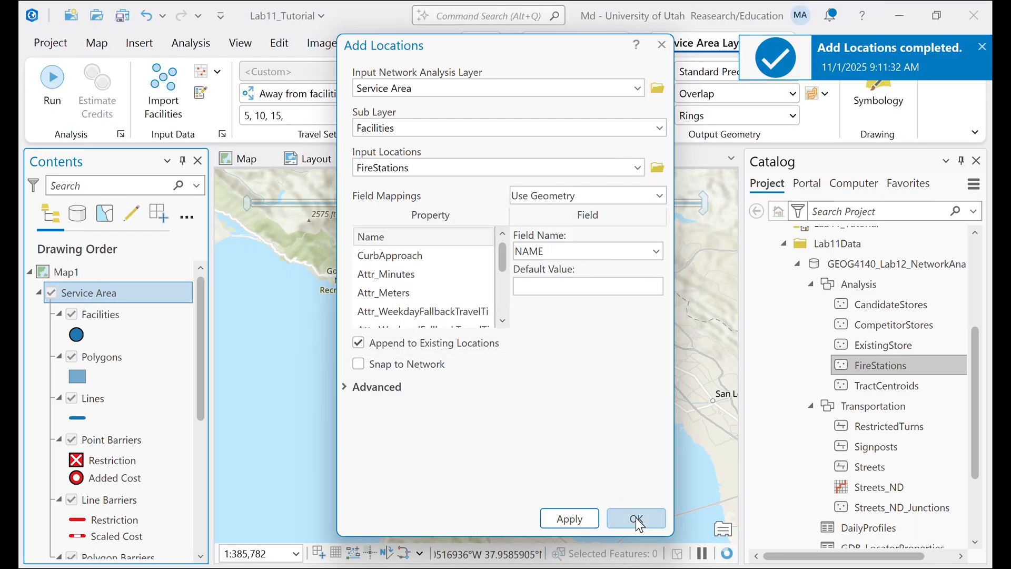
left_click(637, 519)
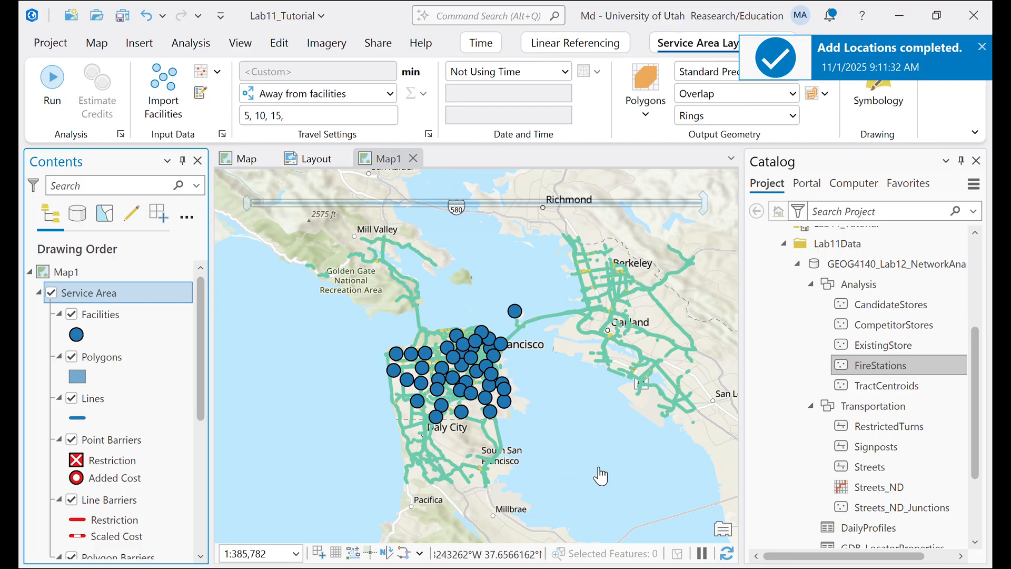
- Check the cutoff instruction in the lab PDF, set the Service Area cutoff to 4 minutes, and run the analysis
left_click(691, 567)
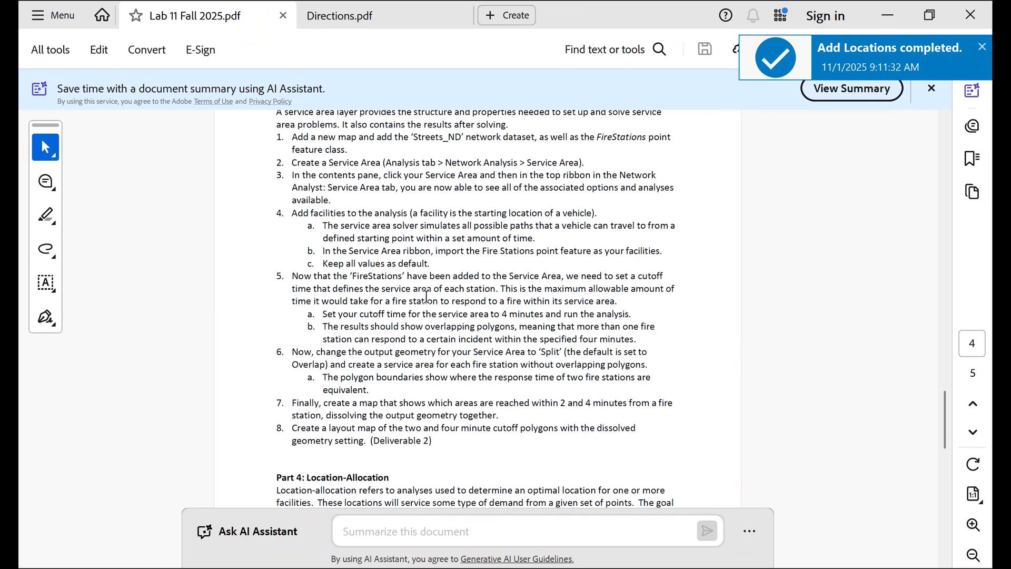
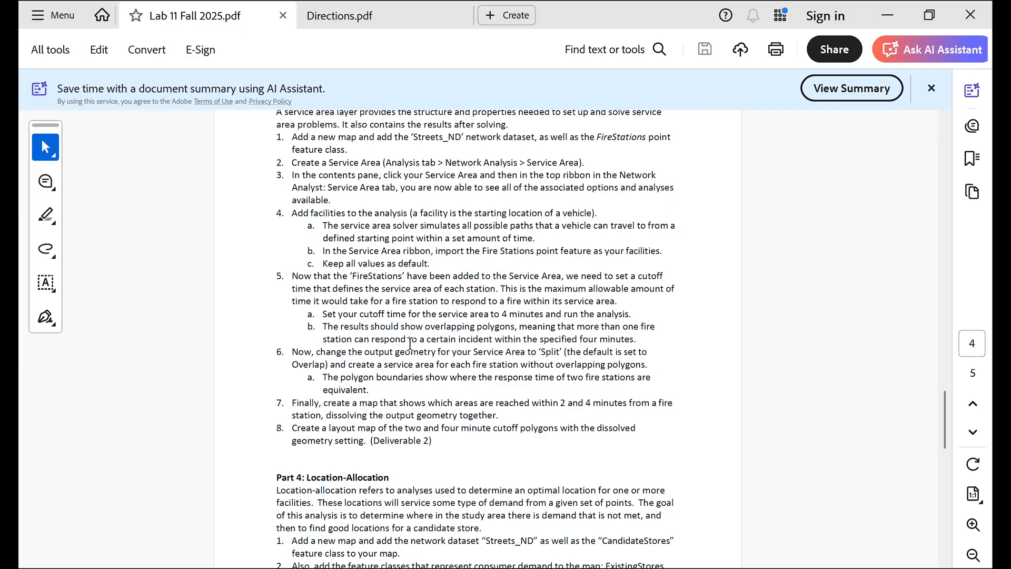
left_click(888, 15)
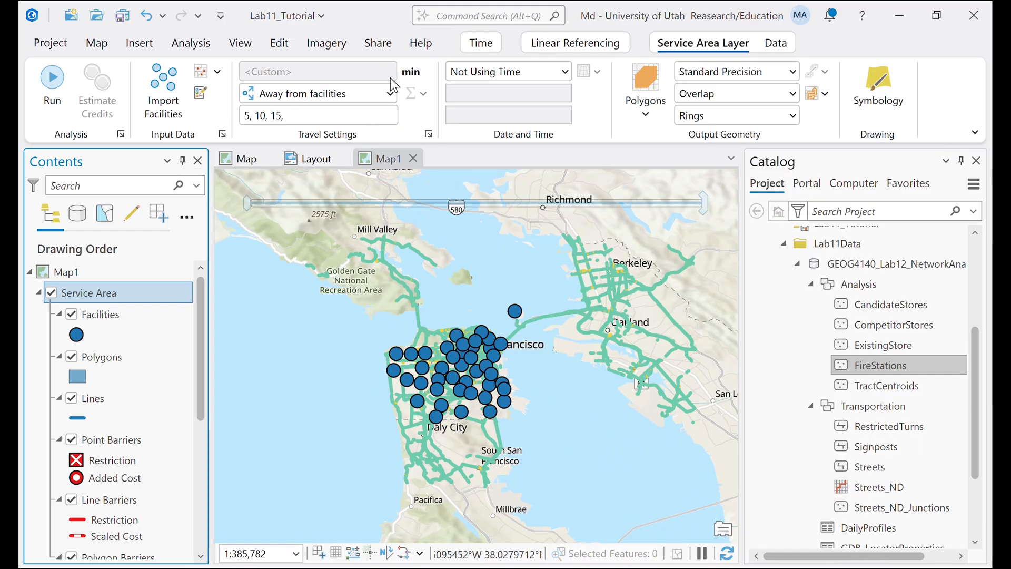
left_click(294, 118)
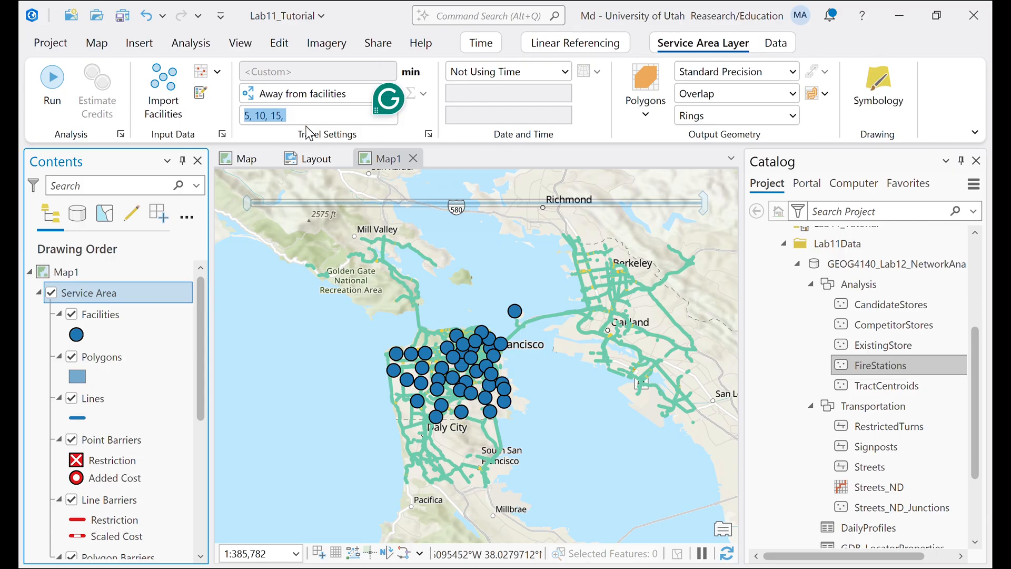
type("4")
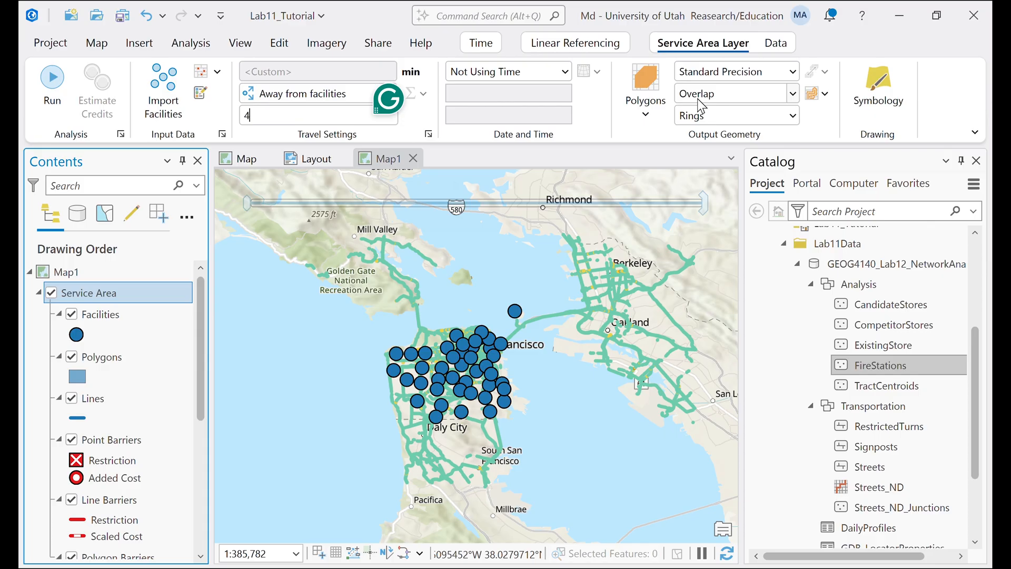
left_click(52, 82)
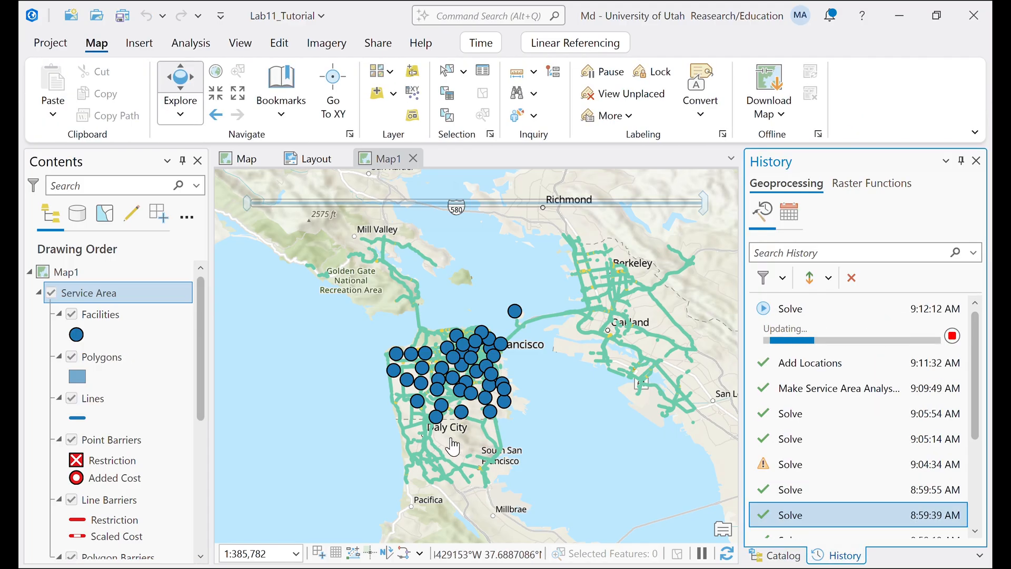
- Examine the overlapping 4-minute service area polygons around the fire stations, from Daly City up to Richmond and the Presidio
scroll(451, 446, "up", 3)
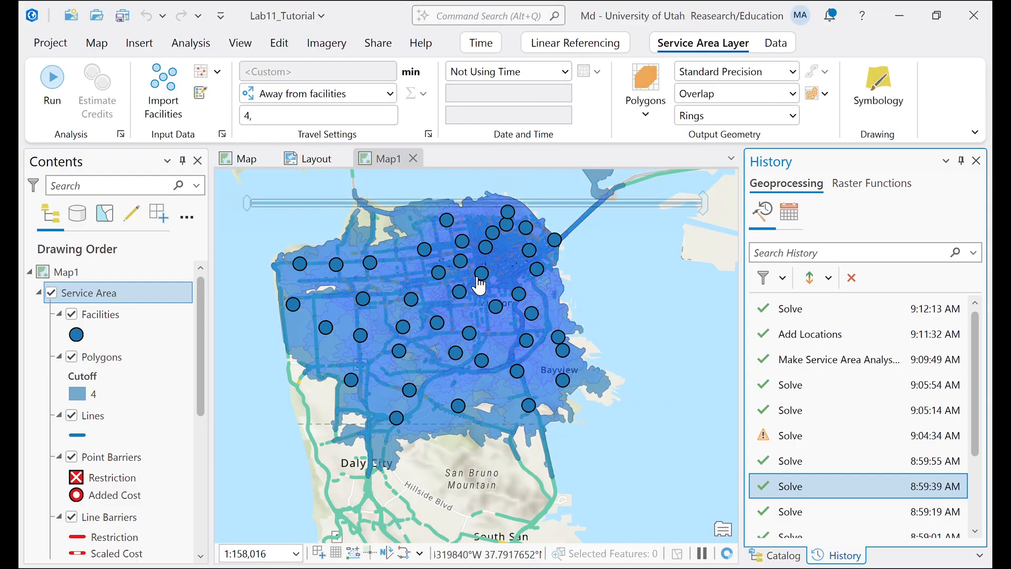
scroll(410, 465, "up", 1)
scroll(410, 466, "up", 3)
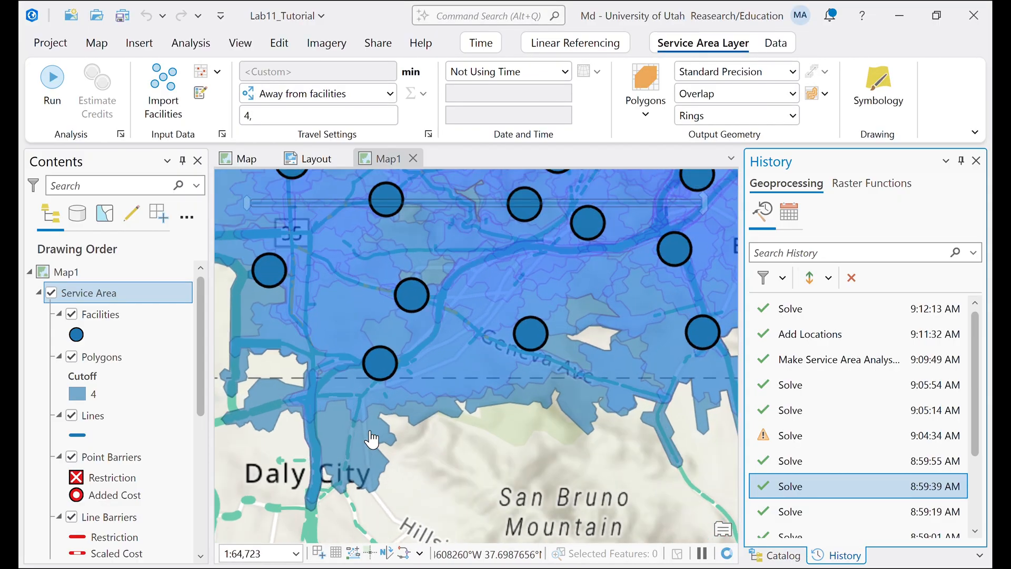
scroll(372, 428, "up", 2)
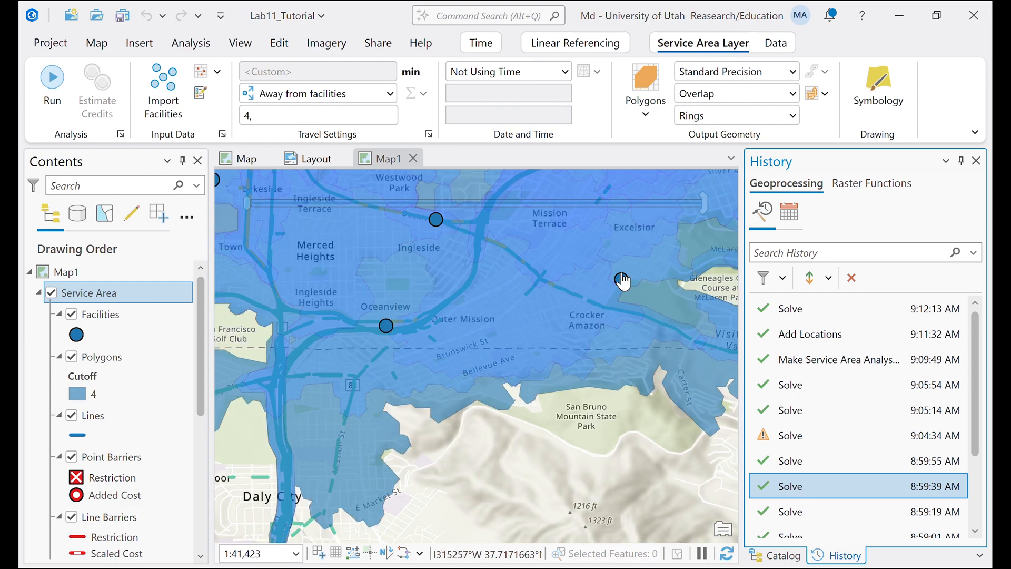
left_click_drag(568, 274, 524, 406)
left_click_drag(500, 343, 587, 470)
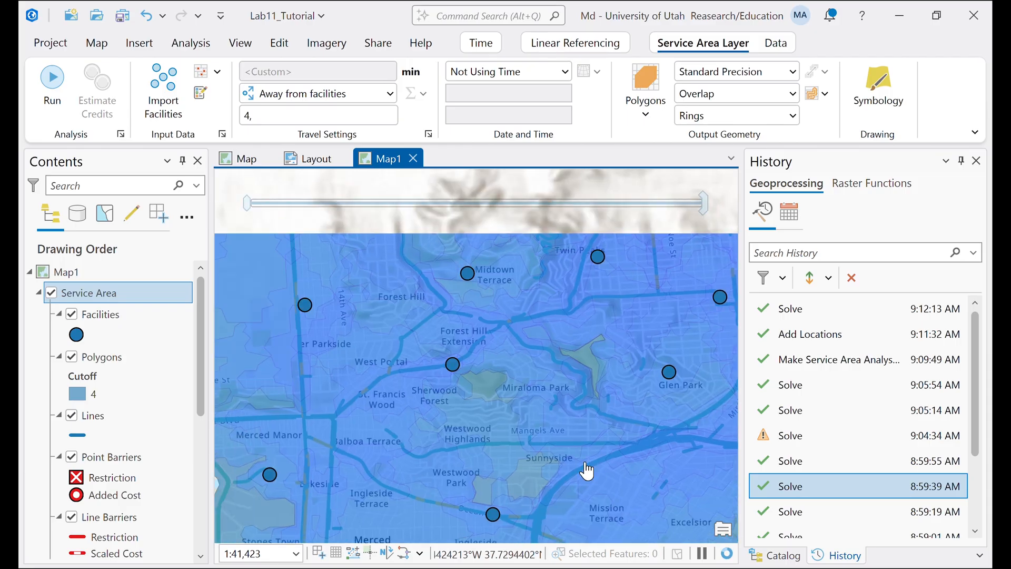
left_click_drag(460, 430, 616, 460)
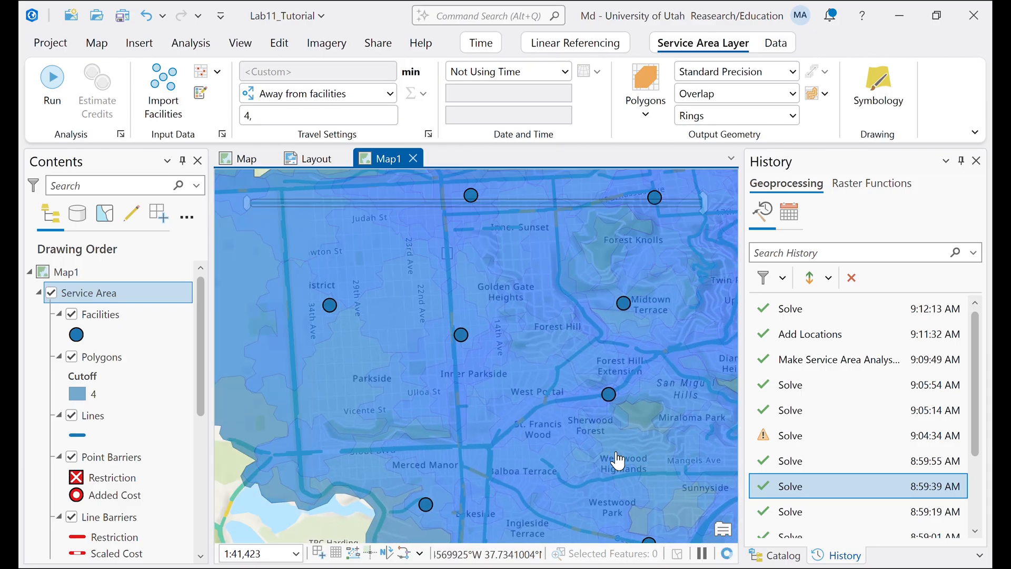
left_click_drag(471, 408, 499, 477)
left_click_drag(426, 335, 605, 384)
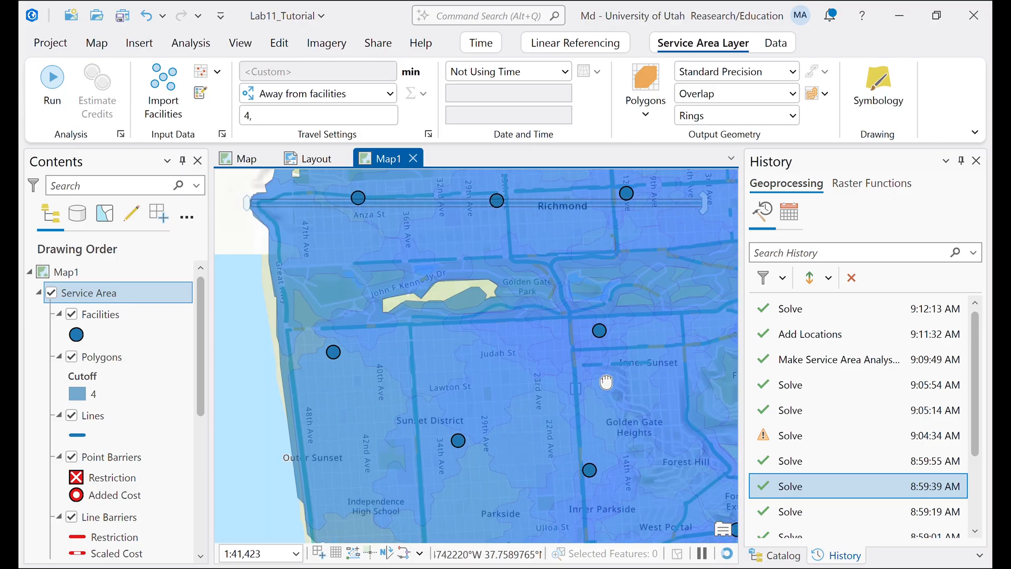
left_click_drag(460, 370, 505, 495)
scroll(389, 355, "up", 3)
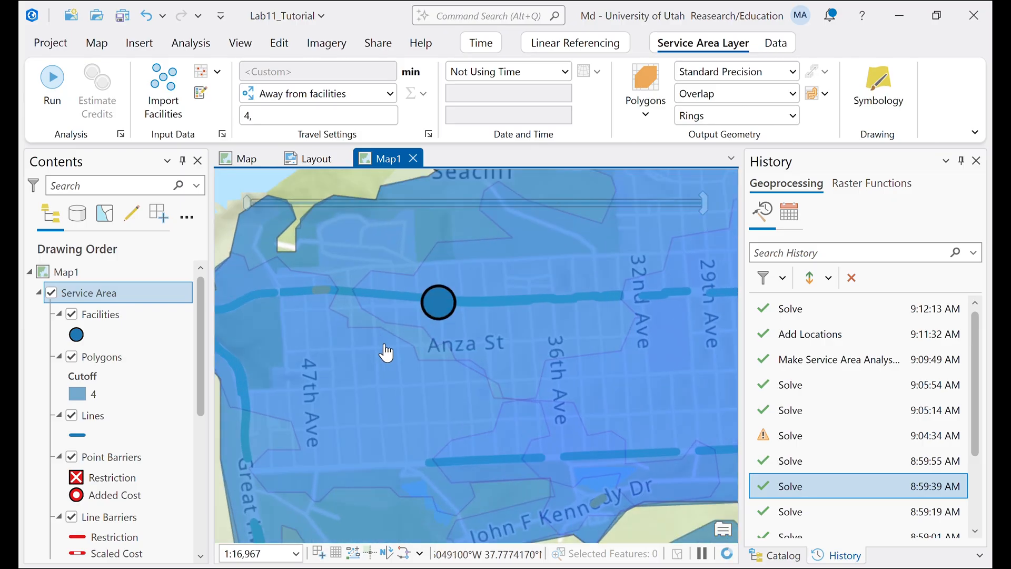
left_click_drag(640, 382, 548, 448)
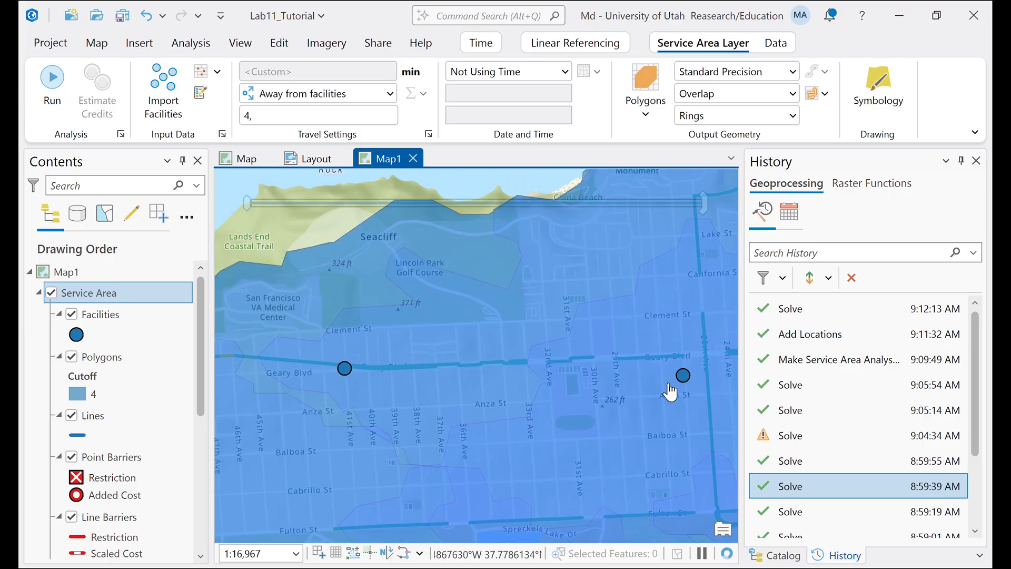
scroll(470, 386, "down", 3)
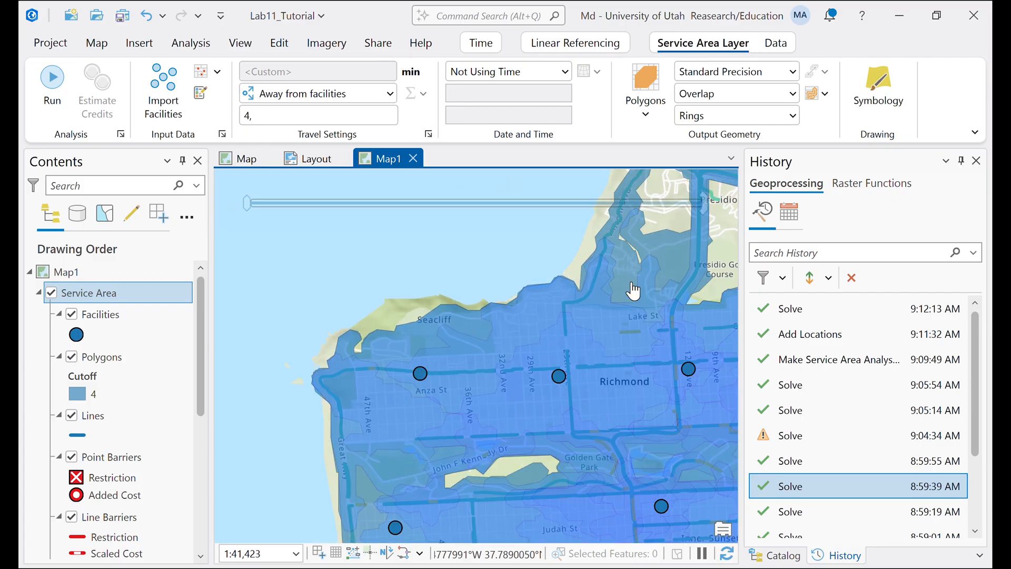
left_click_drag(643, 249, 401, 307)
scroll(547, 367, "down", 1)
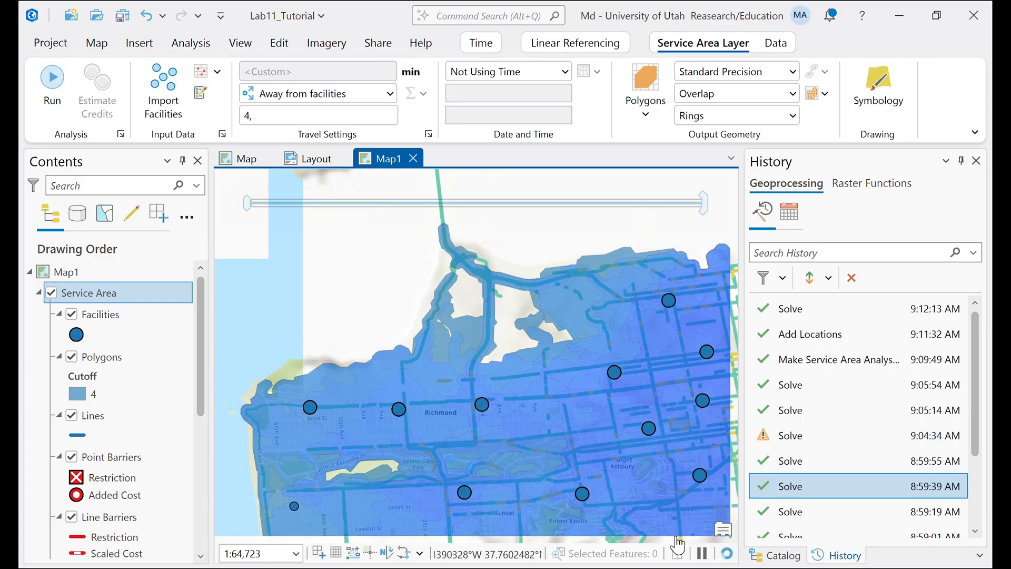
- Switch to the lab PDF and read the Part 3 instructions on overlapping polygons and the Split output geometry
key("alt+Tab")
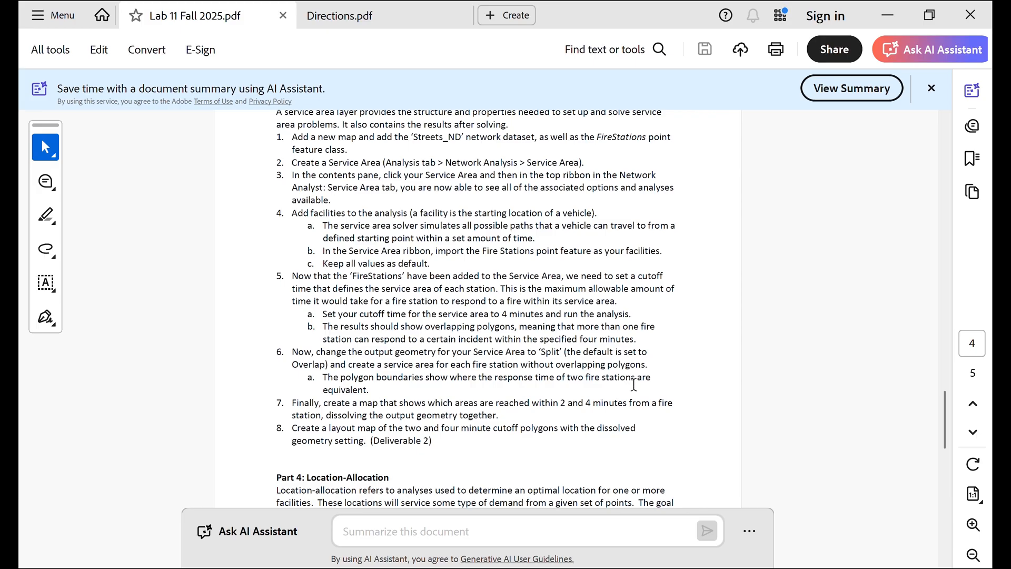
scroll(634, 384, "down", 1)
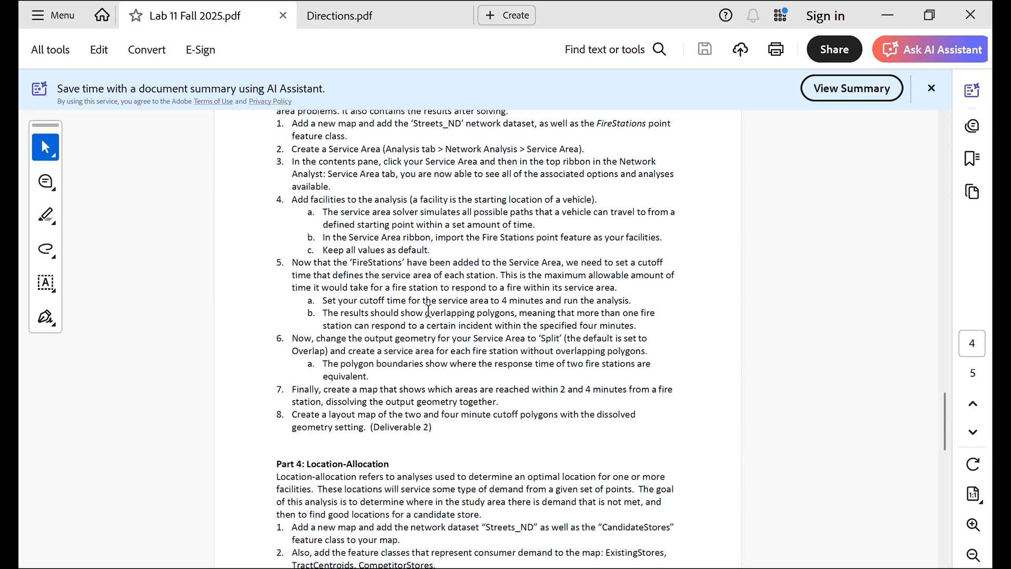
left_click_drag(427, 312, 655, 314)
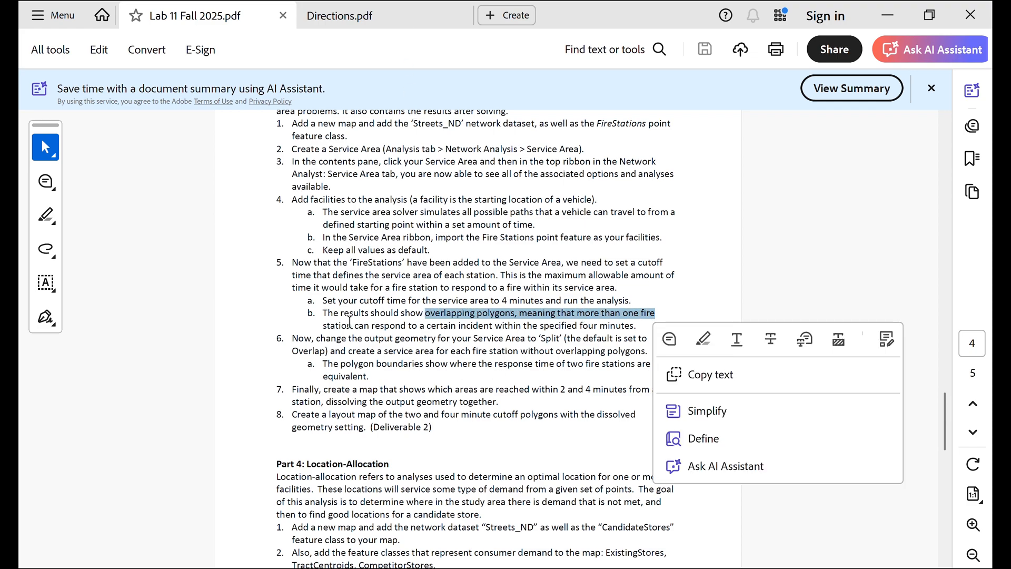
left_click_drag(354, 325, 634, 327)
left_click(332, 357)
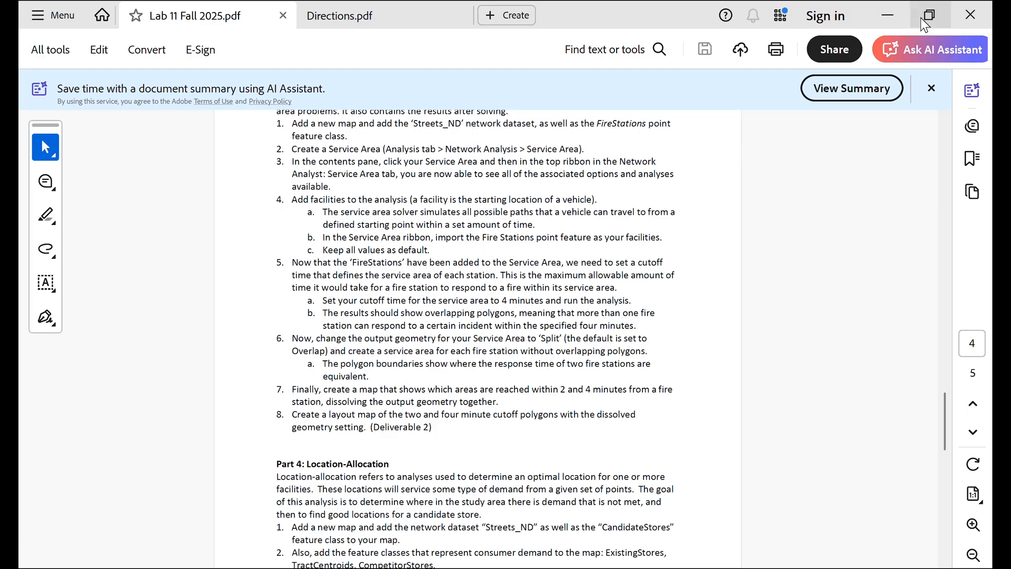
left_click(889, 15)
- Change the service area's output geometry from Overlap to Split and run the analysis again
left_click(793, 93)
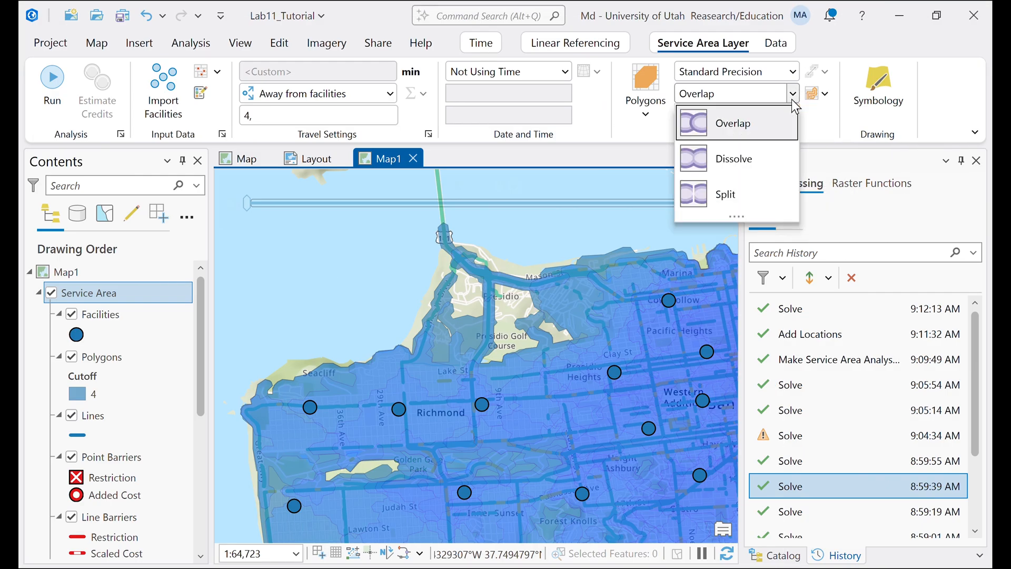
left_click(727, 194)
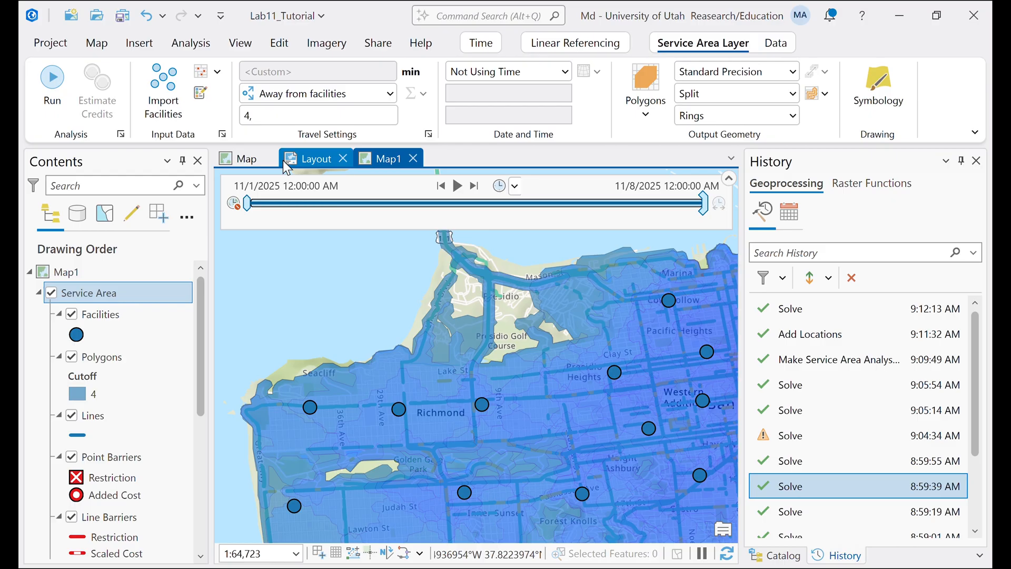
left_click(52, 84)
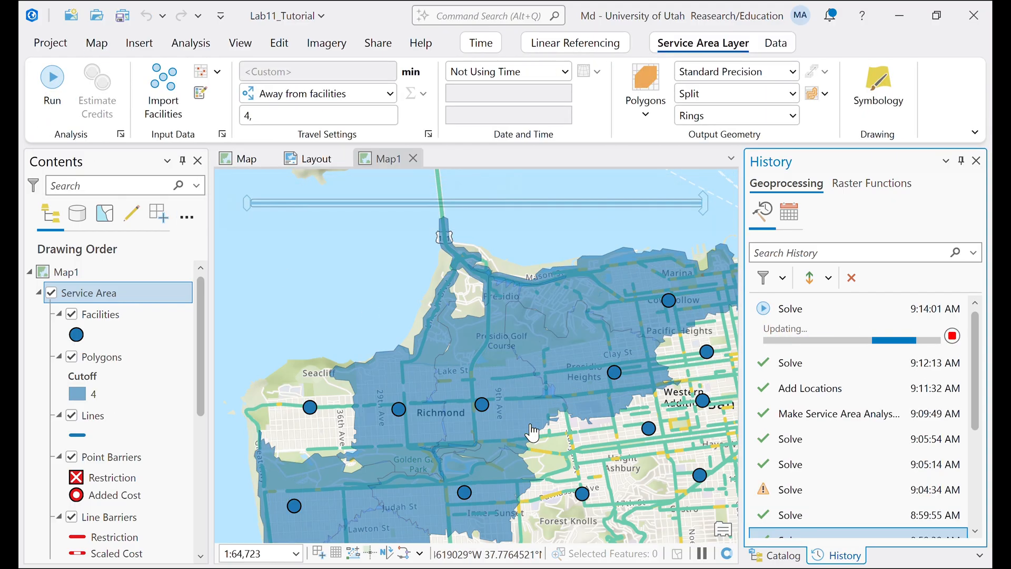
- Examine the split service area polygons and the boundaries between neighbouring fire stations across San Francisco
scroll(548, 411, "down", 2)
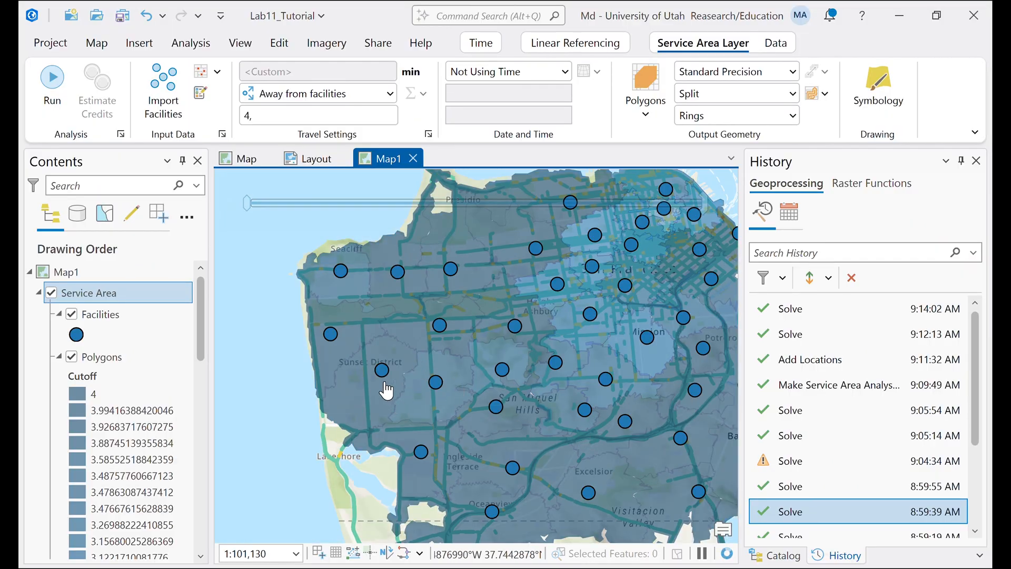
scroll(380, 375, "up", 2)
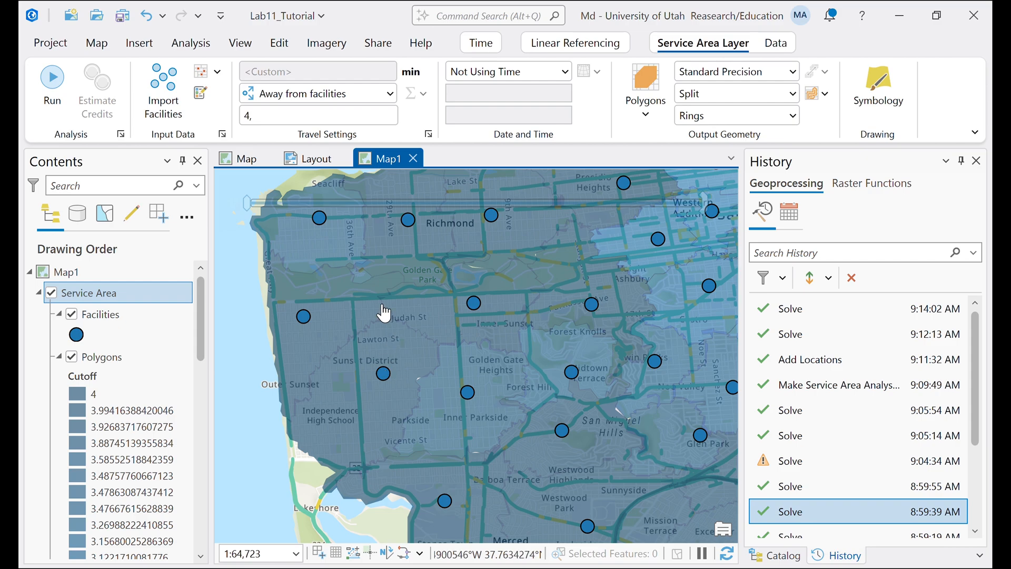
scroll(406, 375, "up", 3)
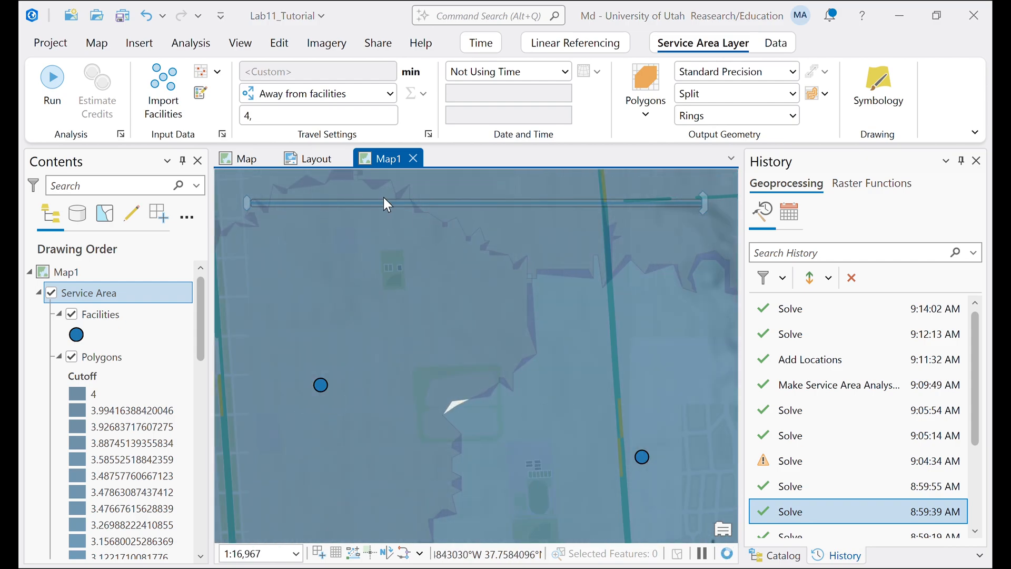
scroll(474, 352, "down", 1)
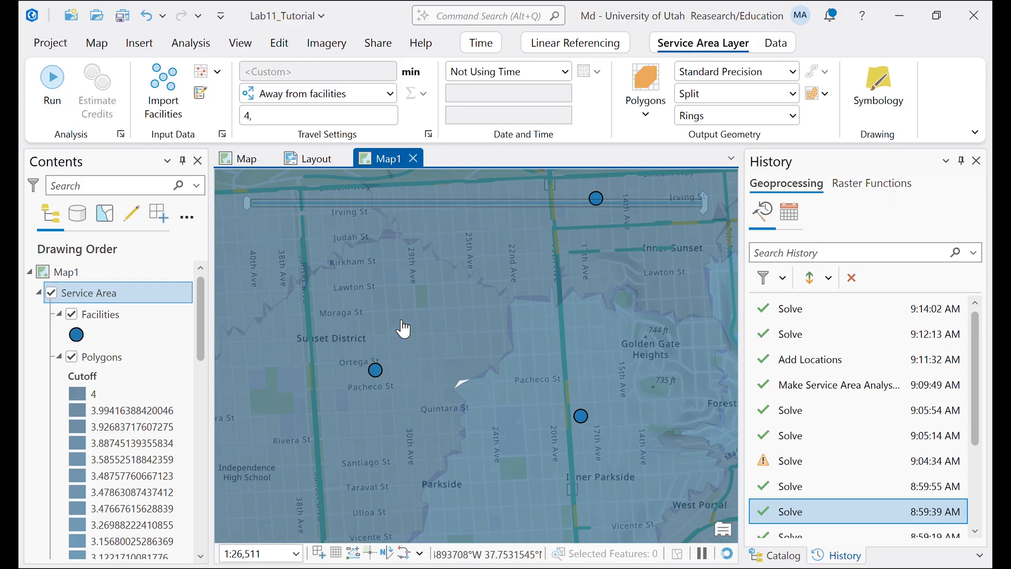
scroll(560, 279, "down", 2)
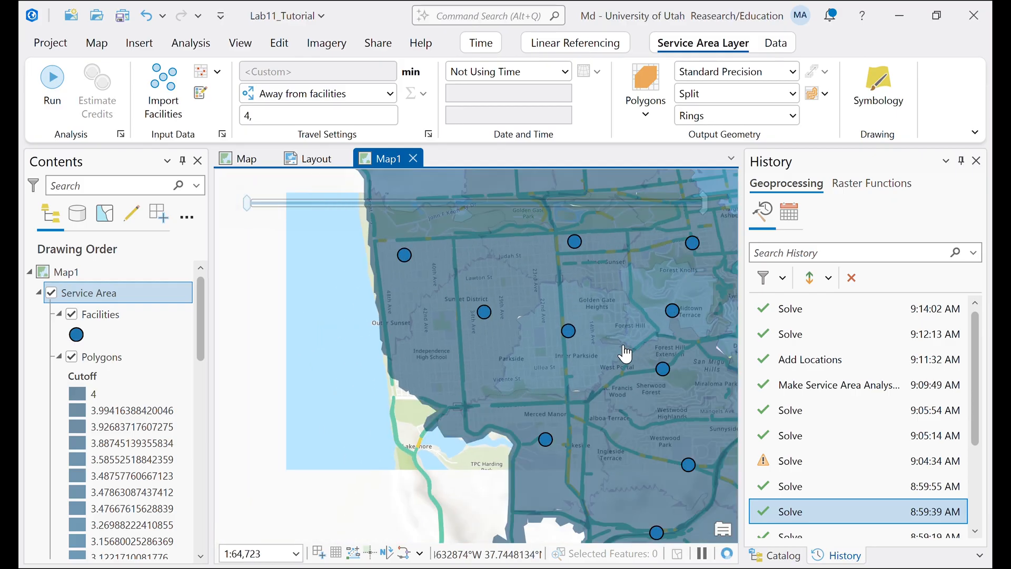
left_click_drag(687, 395, 475, 342)
left_click_drag(570, 347, 545, 234)
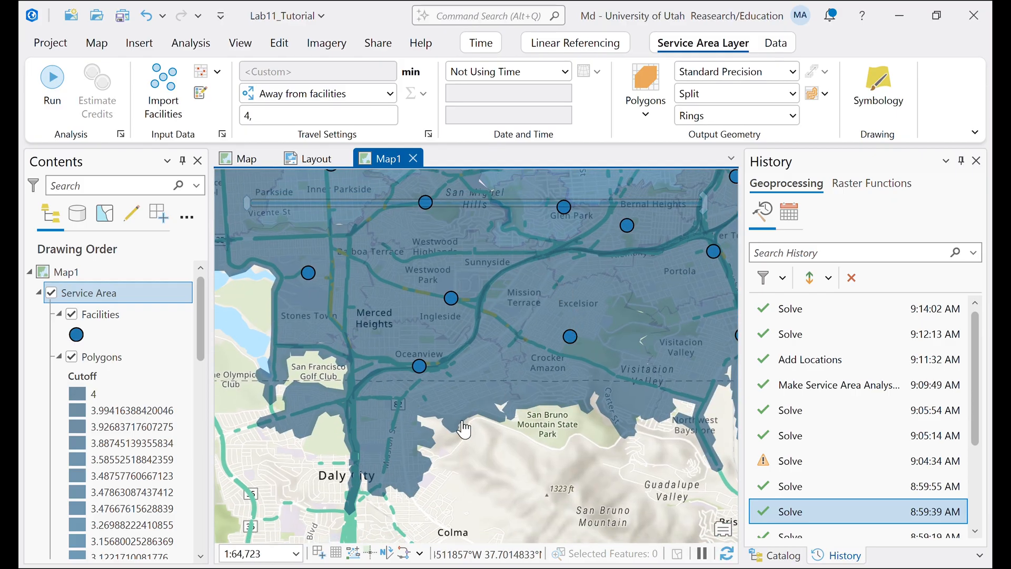
left_click_drag(504, 375, 464, 401)
left_click_drag(567, 317, 359, 393)
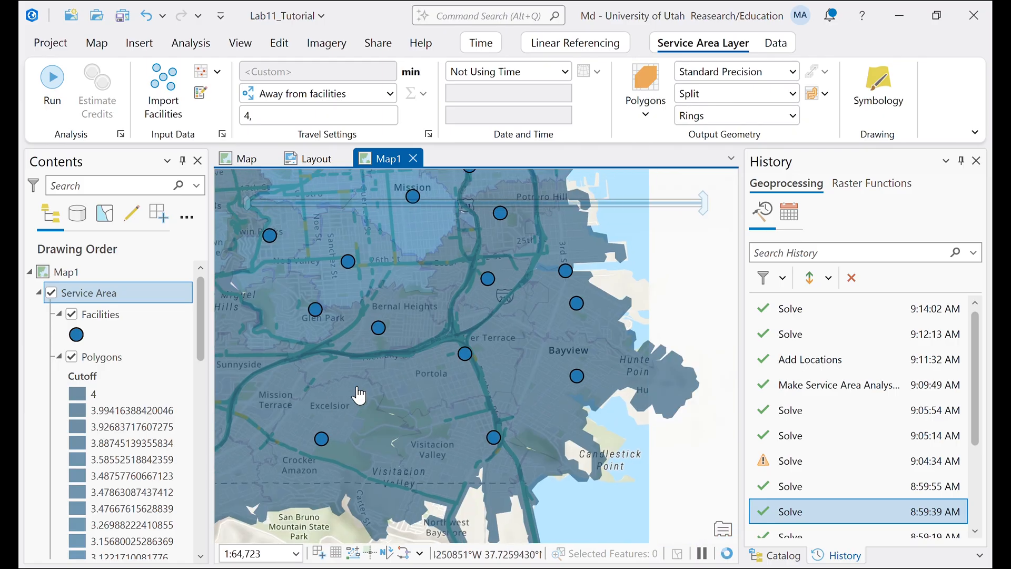
scroll(474, 358, "up", 2)
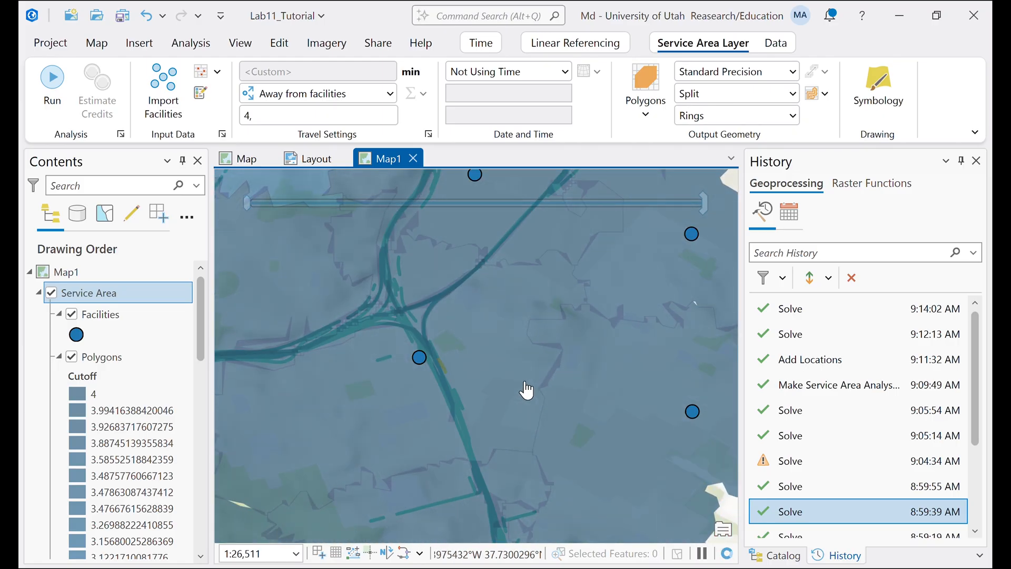
left_click_drag(510, 386, 585, 344)
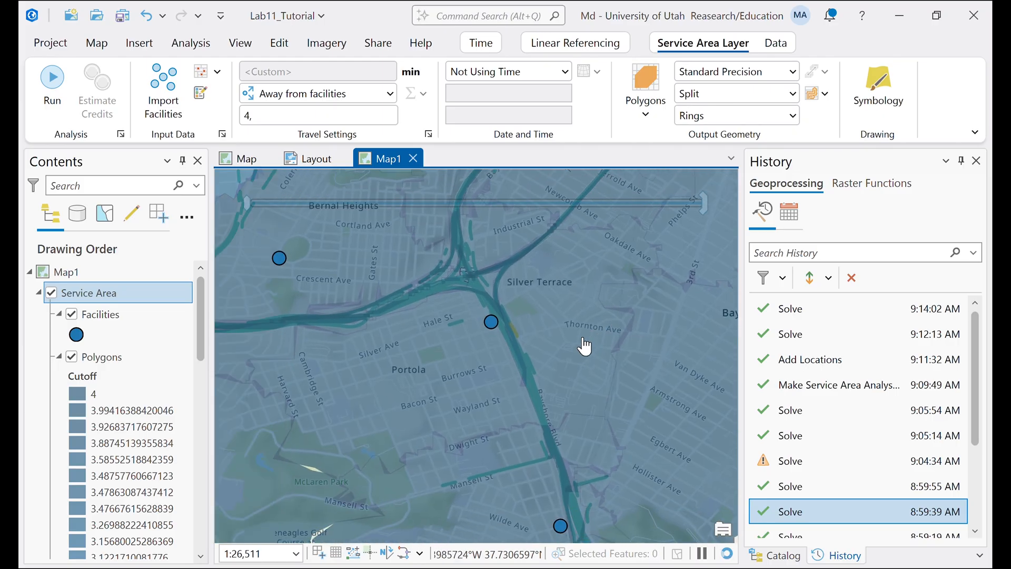
scroll(397, 384, "down", 3)
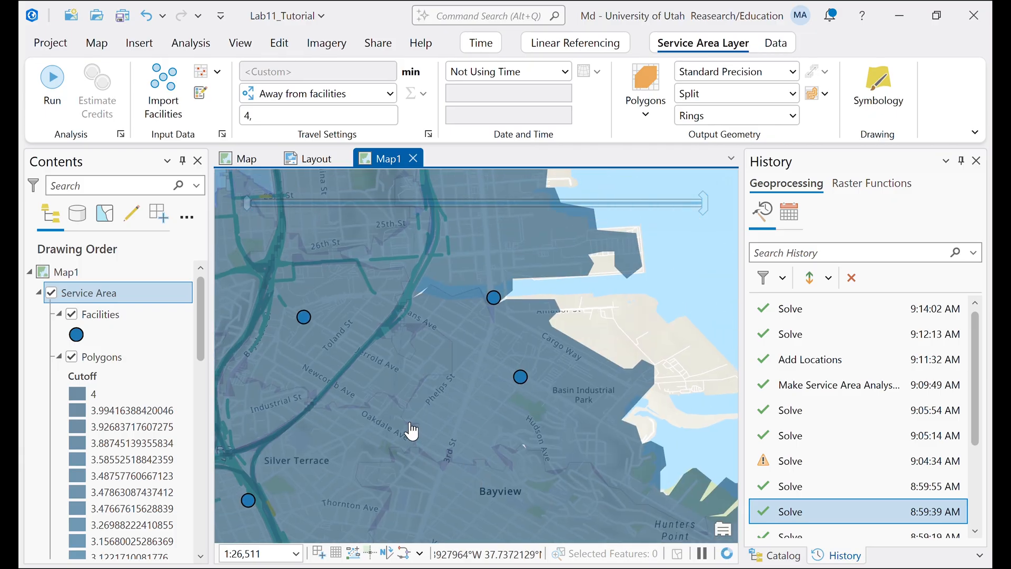
left_click_drag(354, 402, 526, 411)
left_click_drag(349, 280, 400, 354)
scroll(411, 360, "up", 4)
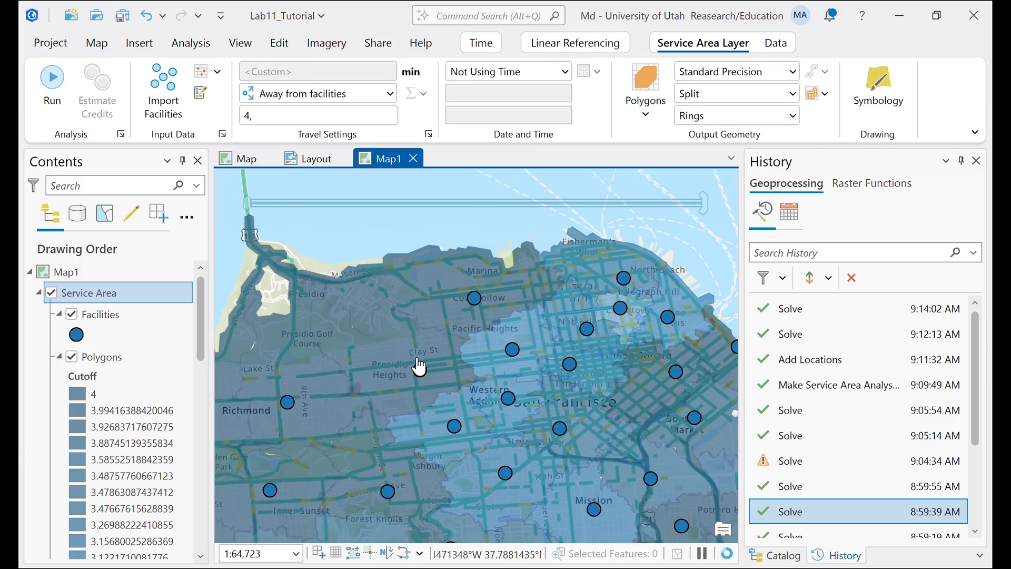
left_click_drag(543, 419, 542, 342)
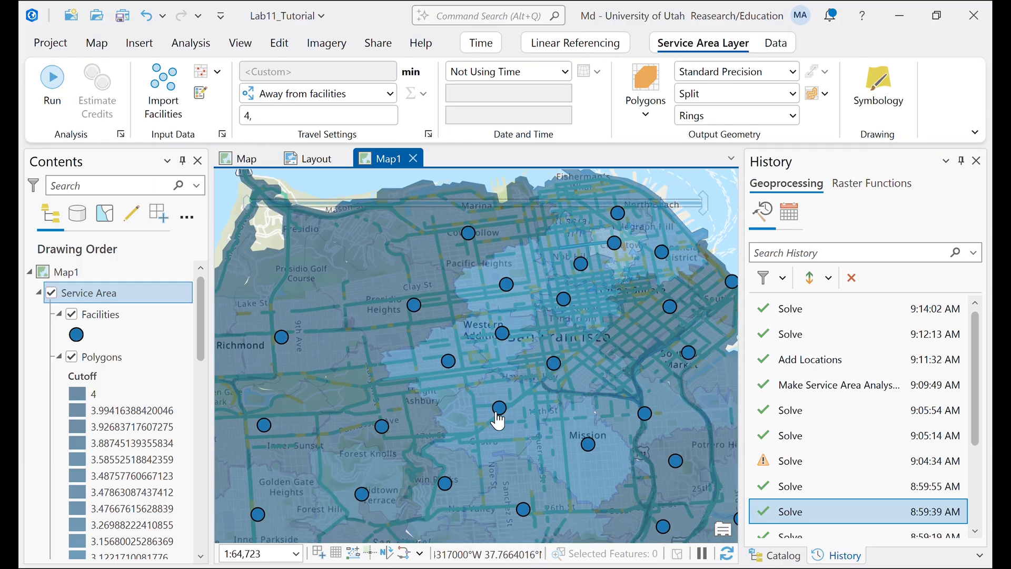
- Check the lab PDF's remaining Part 3 instructions and set the service area cutoffs to 2 and 4 minutes
key("alt+Tab")
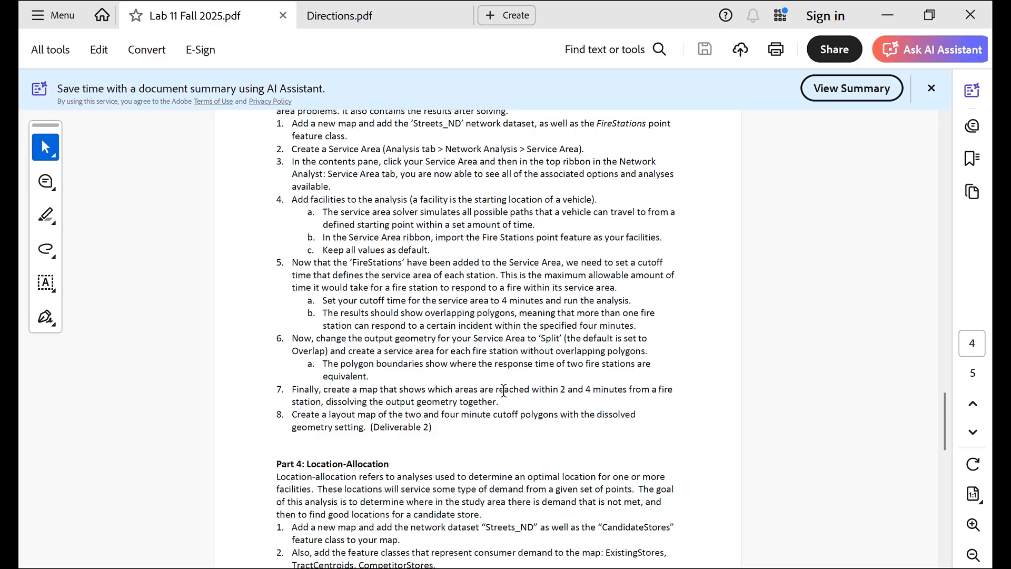
key("alt+Tab")
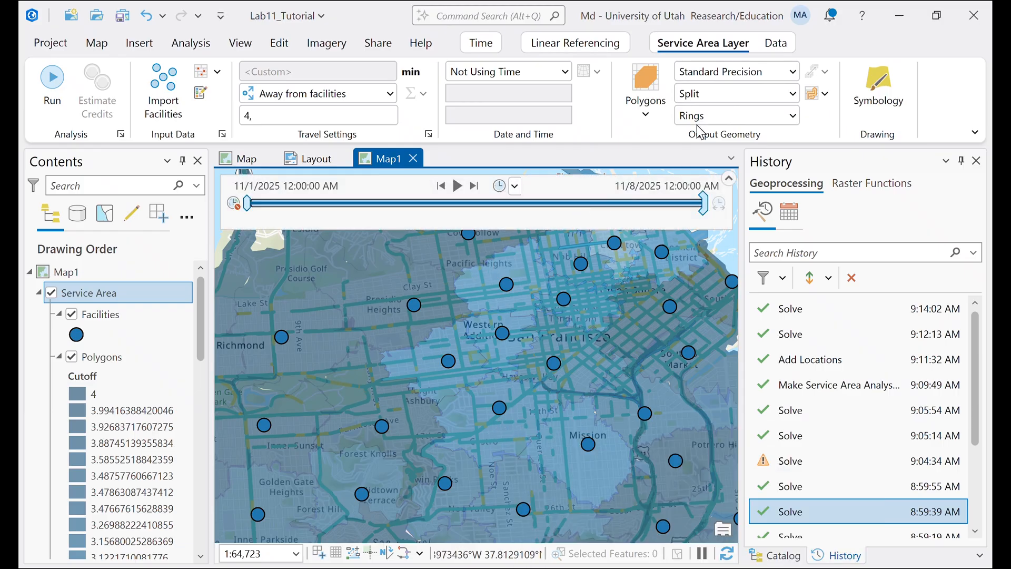
left_click(258, 117)
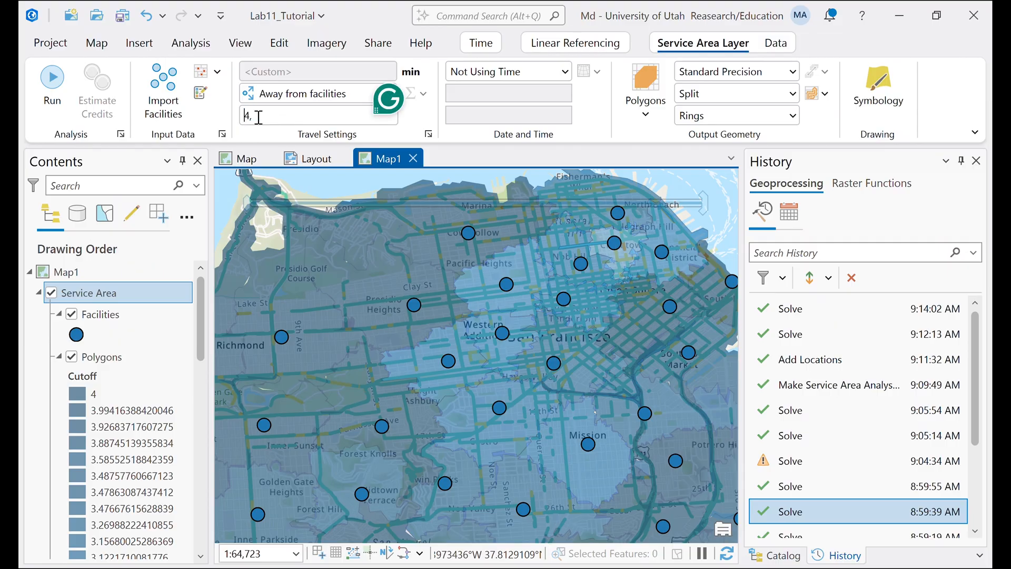
type("2,")
key("BackSpace")
- Change the service area's output geometry to Dissolve and run the analysis
left_click(795, 94)
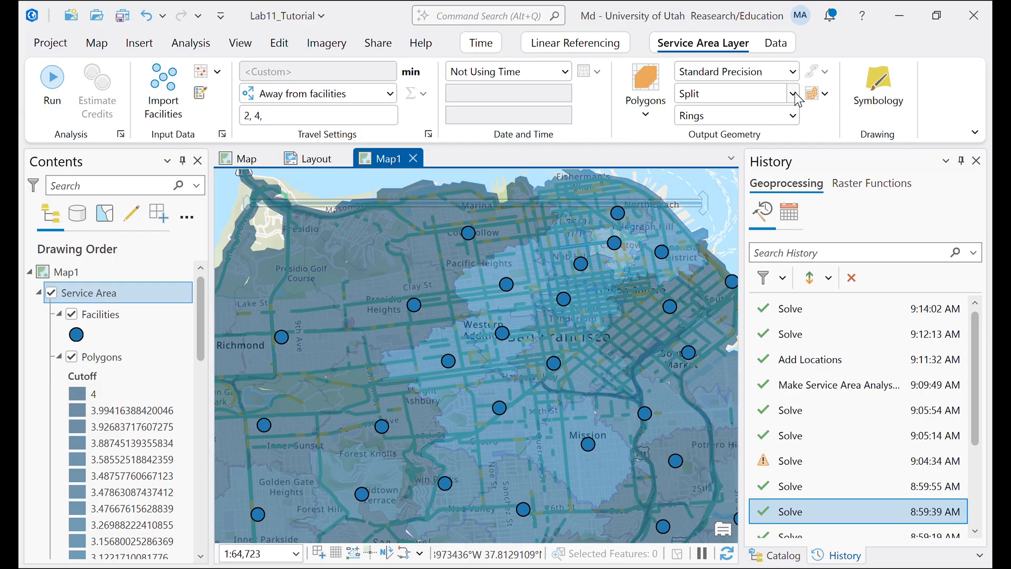
left_click(796, 95)
left_click(758, 157)
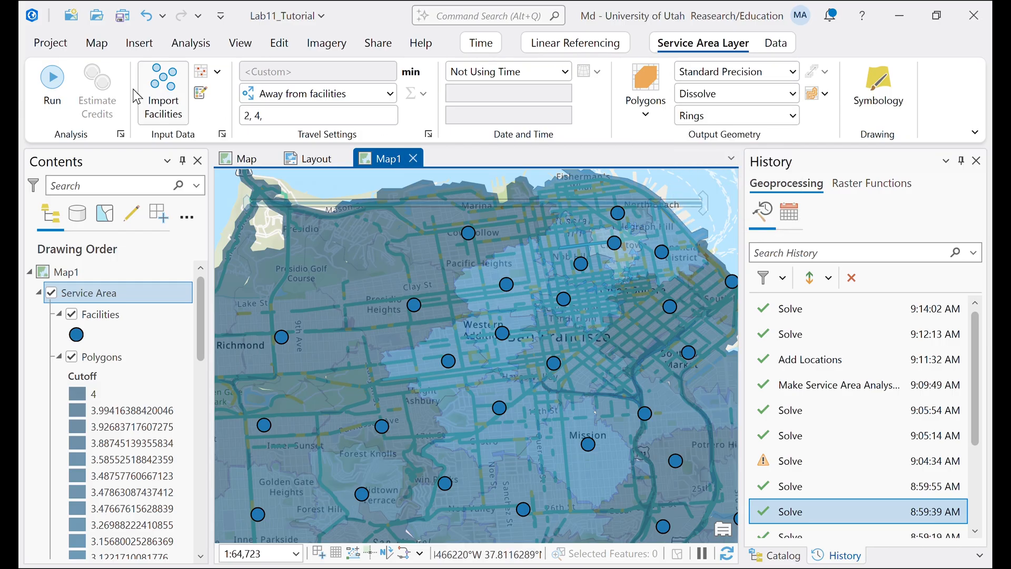
left_click(44, 83)
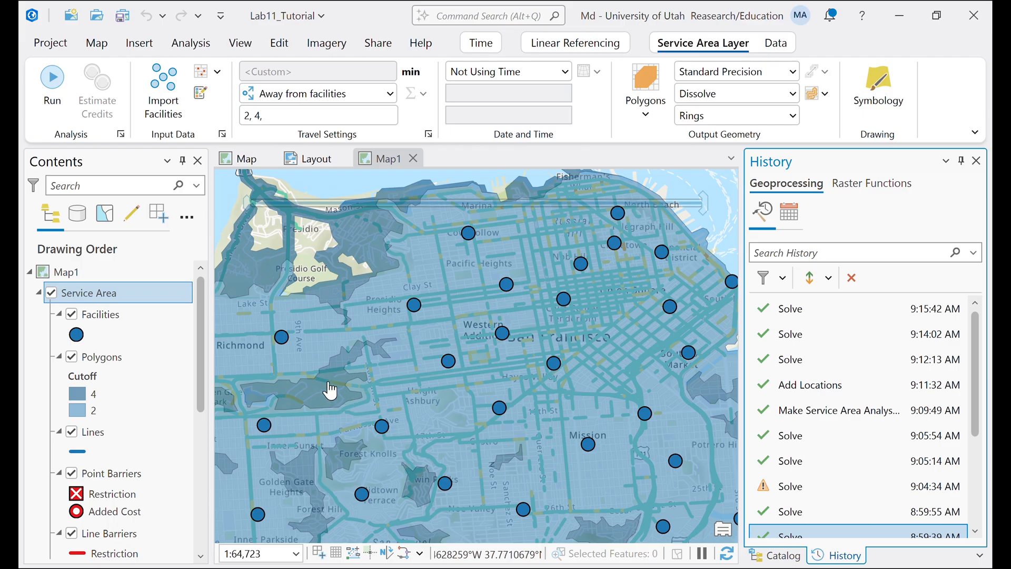
- Apply the green Park symbol from the gallery to the 2-minute cutoff polygons
left_click_drag(314, 399, 480, 322)
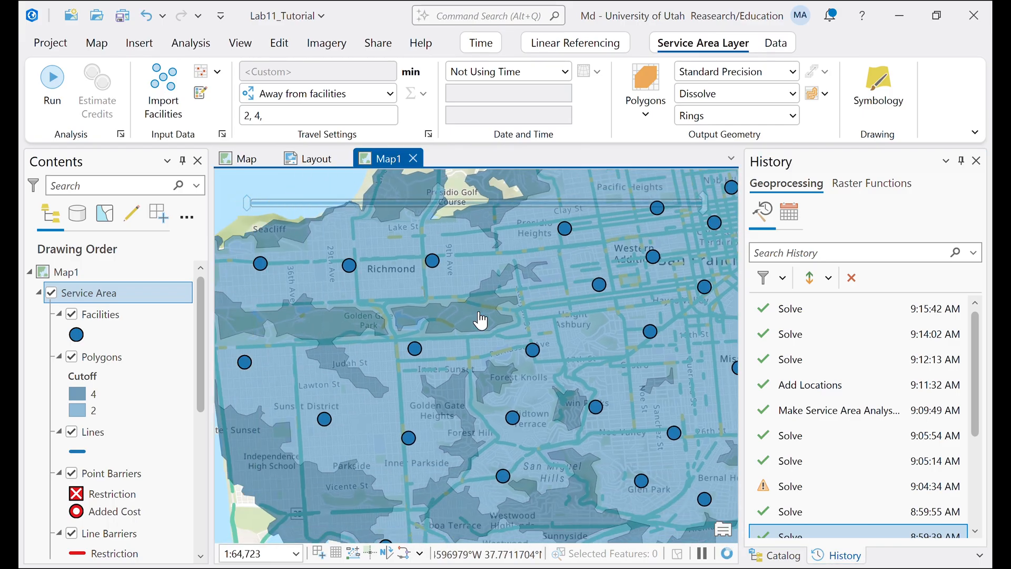
left_click_drag(284, 391, 387, 348)
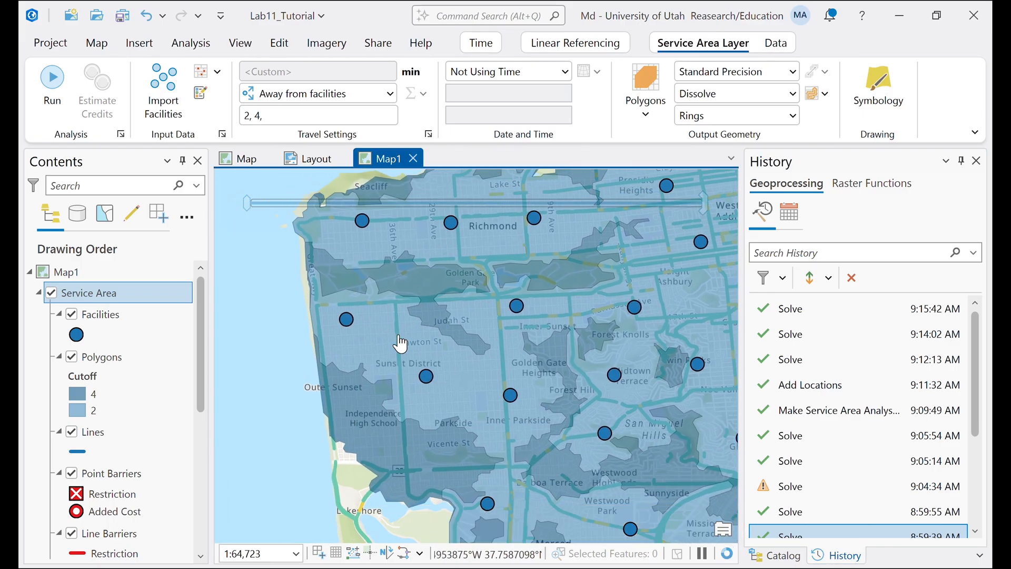
left_click(74, 408)
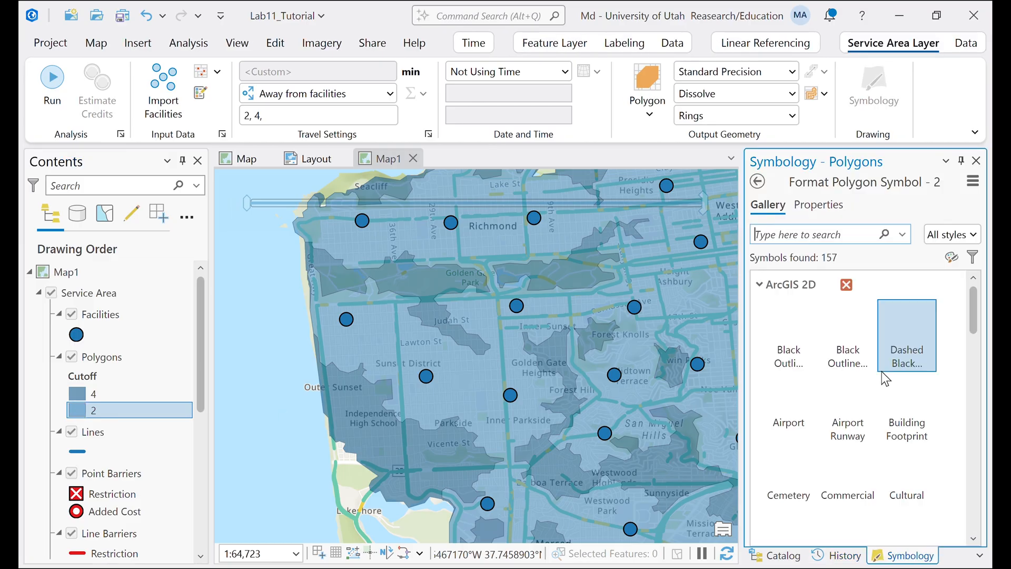
scroll(973, 305, "down", 4)
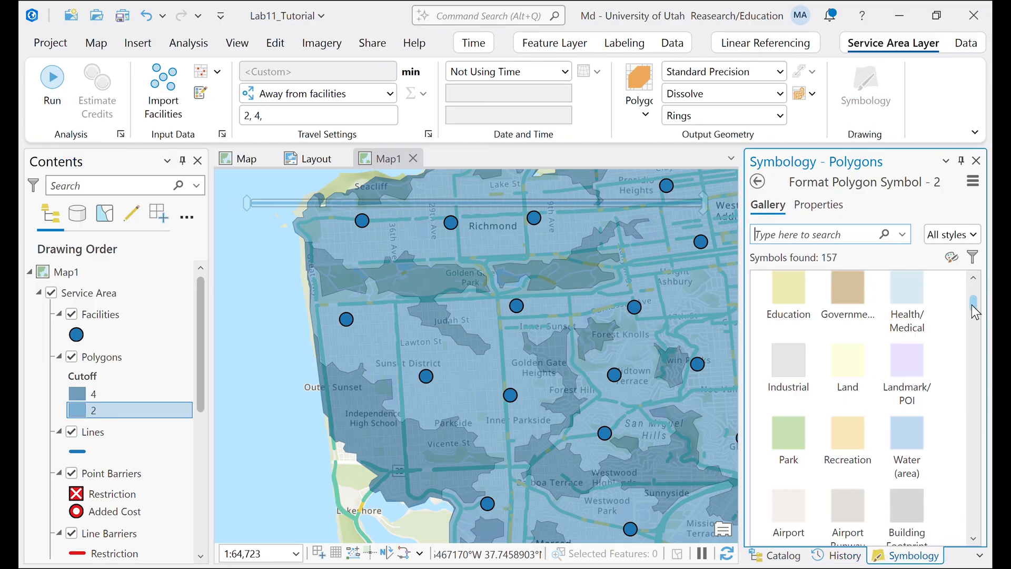
left_click(788, 430)
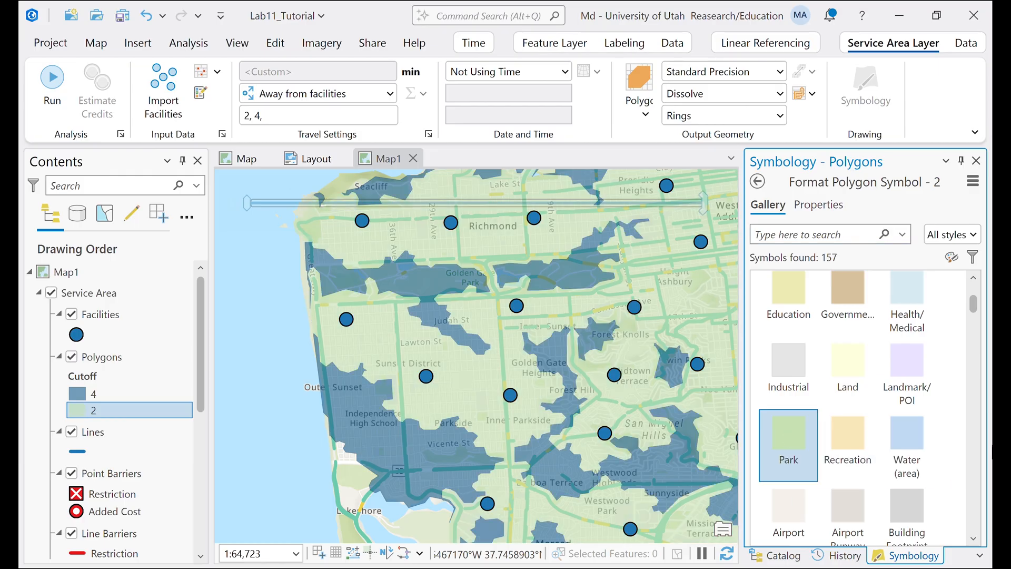
- Apply the Pink (Muted) gallery symbol to the 4-minute cutoff polygons
scroll(963, 310, "down", 5)
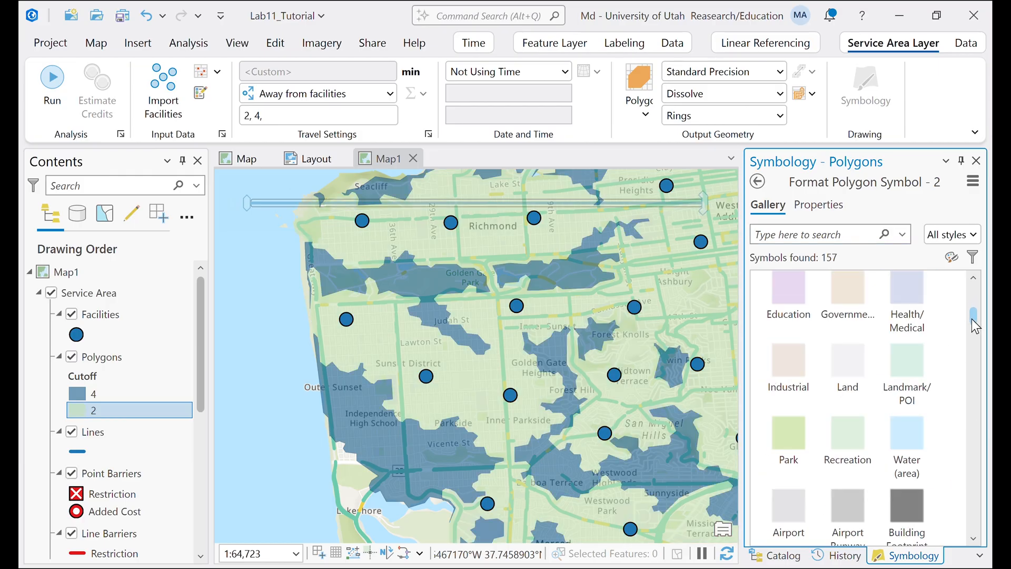
left_click(105, 394)
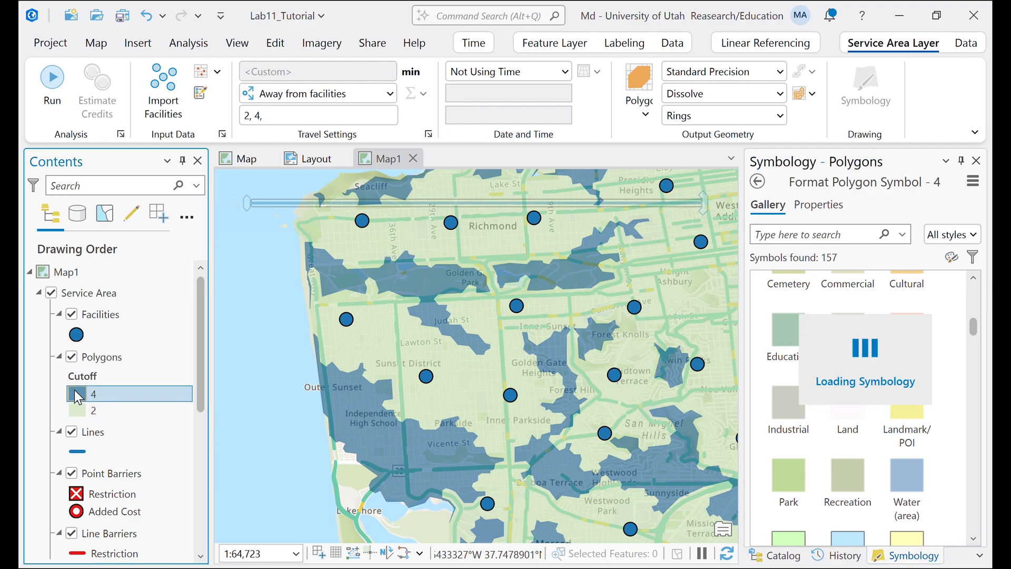
left_click(926, 328)
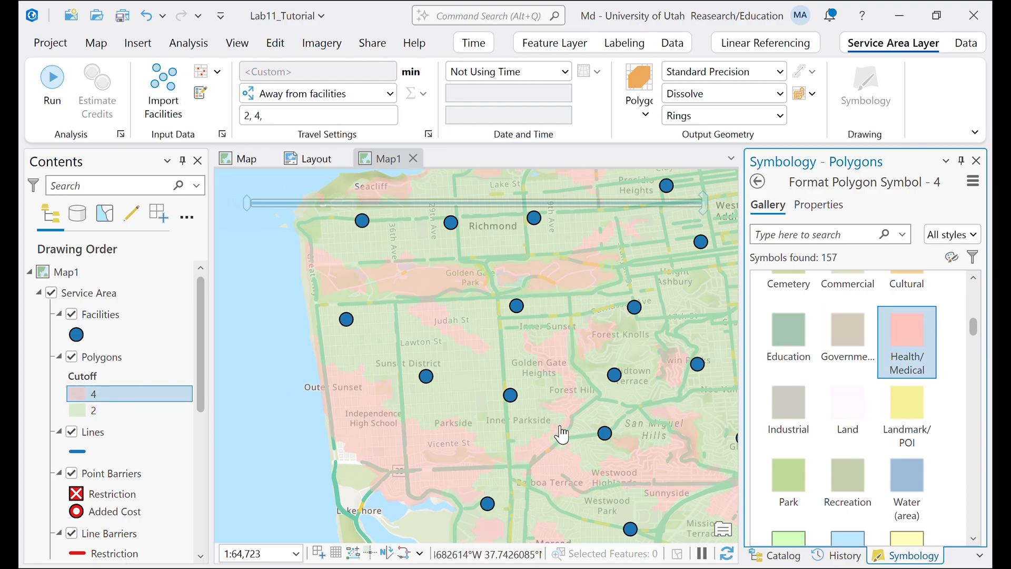
mouse_move(975, 329)
left_mouse_down()
mouse_move(975, 353)
mouse_move(975, 336)
left_mouse_up()
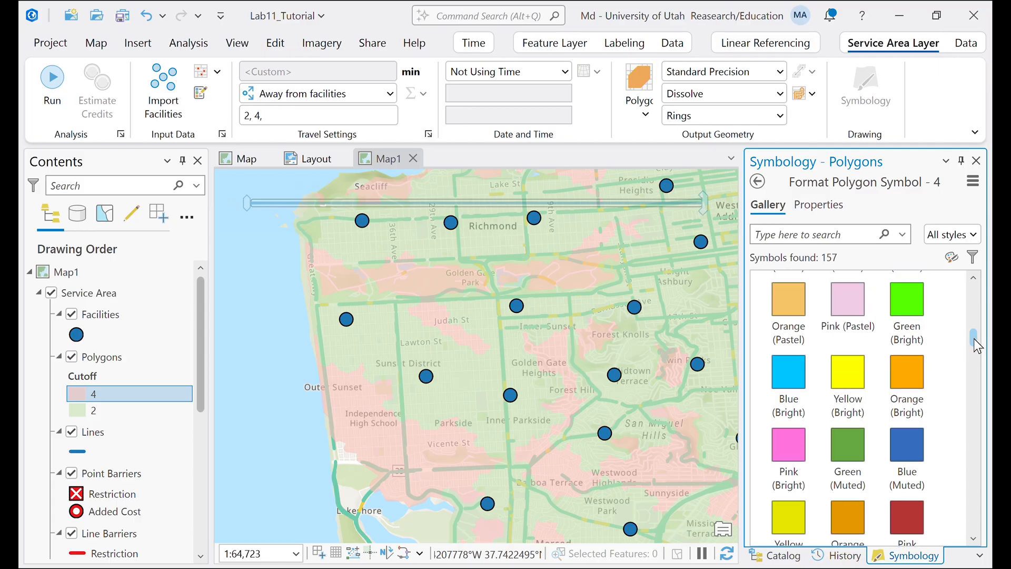
left_click(907, 519)
scroll(364, 363, "down", 3)
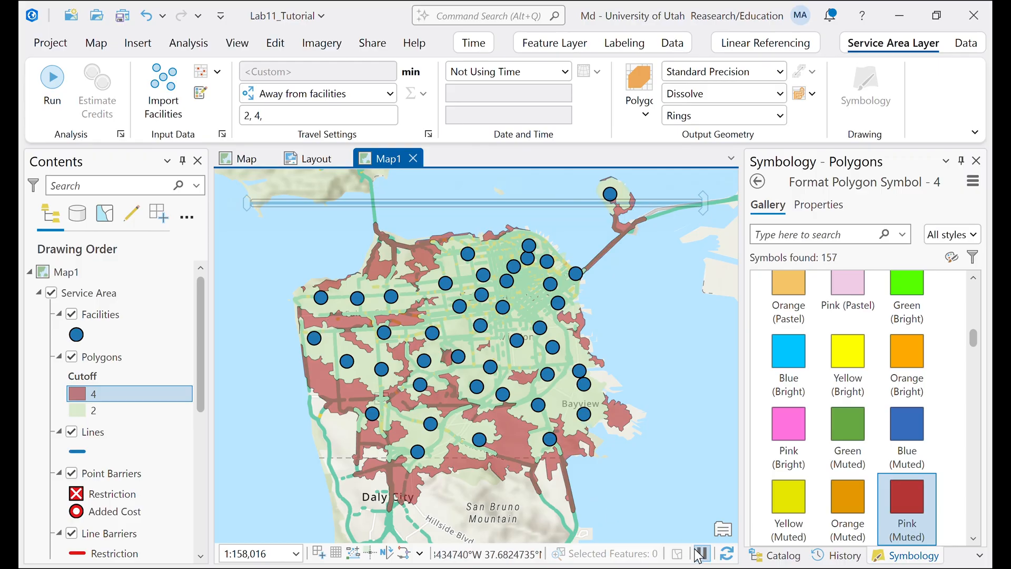
- Switch to the lab PDF and review instructions 7 and 8 on the 2 and 4 minute map and the dissolved layout deliverable
left_click(703, 567)
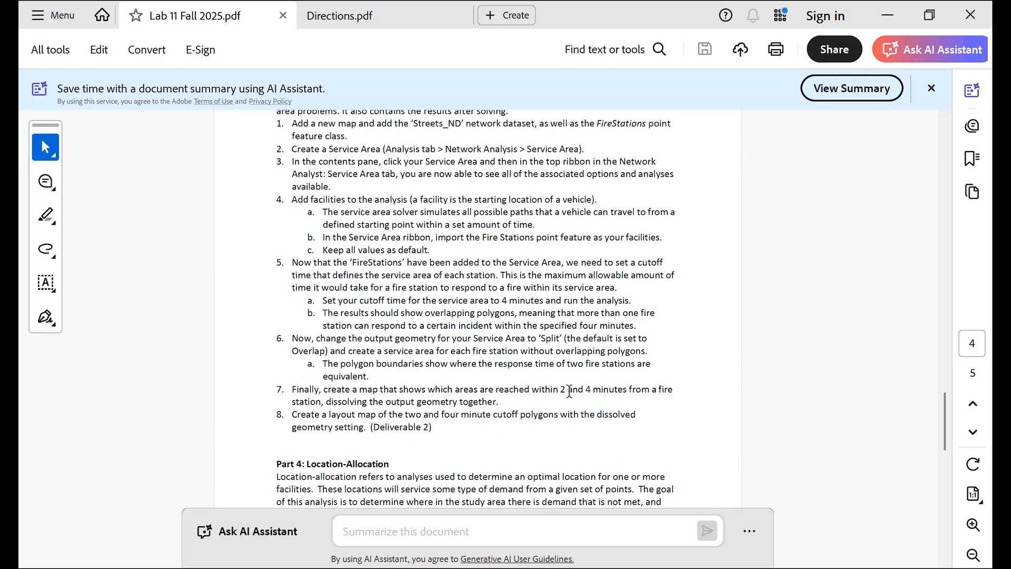
double_click(562, 390)
double_click(596, 390)
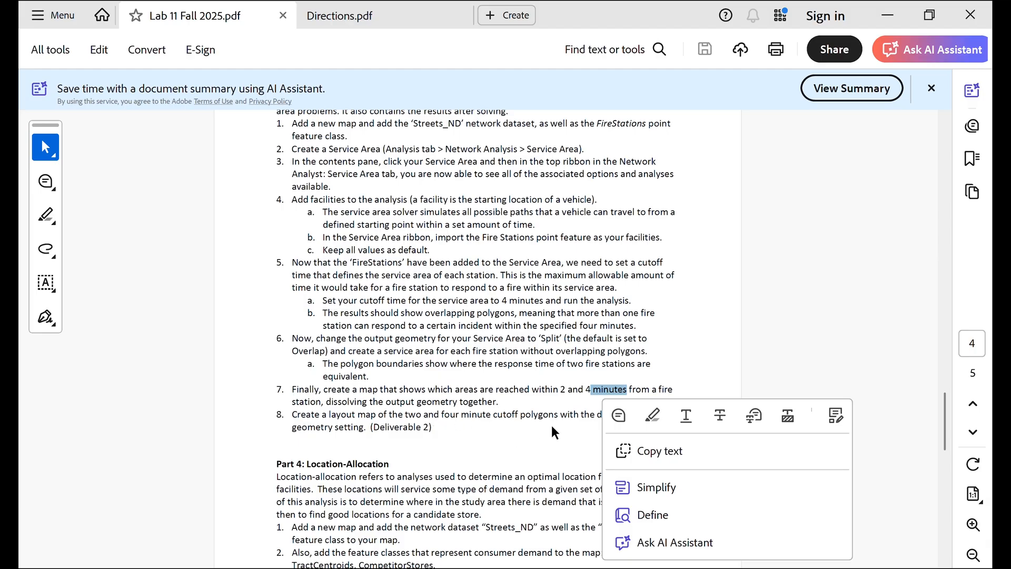
left_click(371, 425)
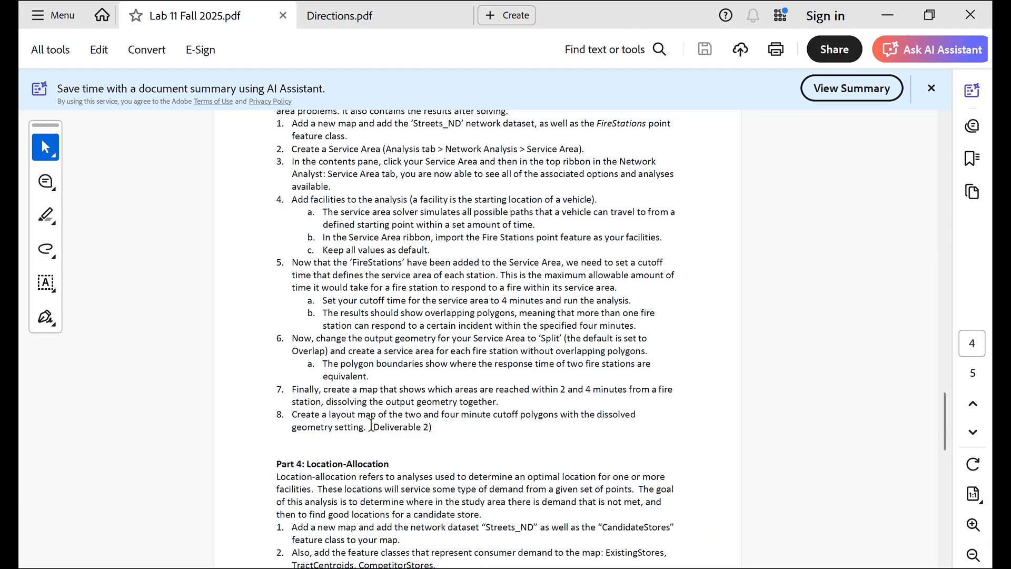
left_click_drag(330, 414, 363, 429)
left_click(559, 448)
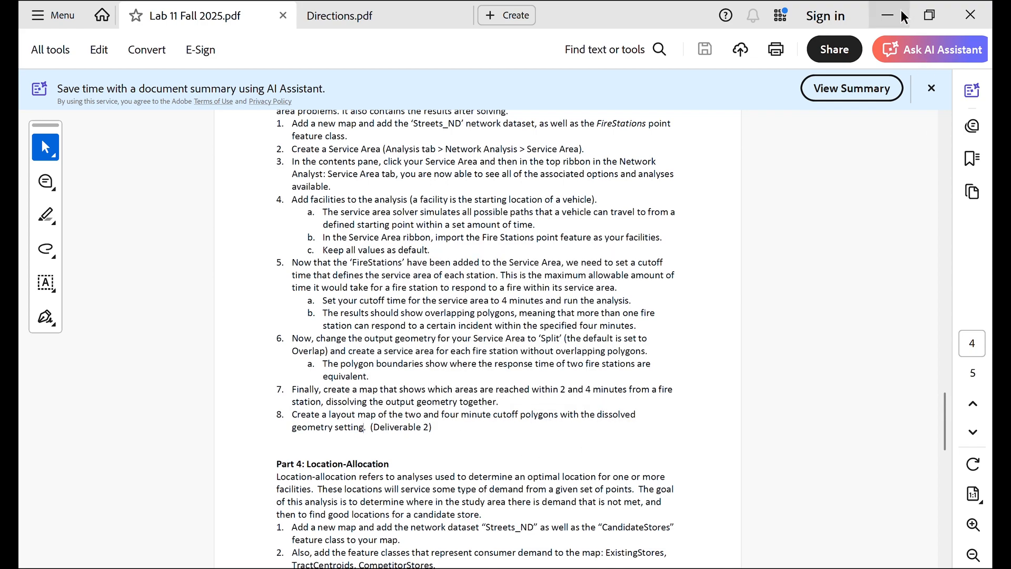
left_click(888, 15)
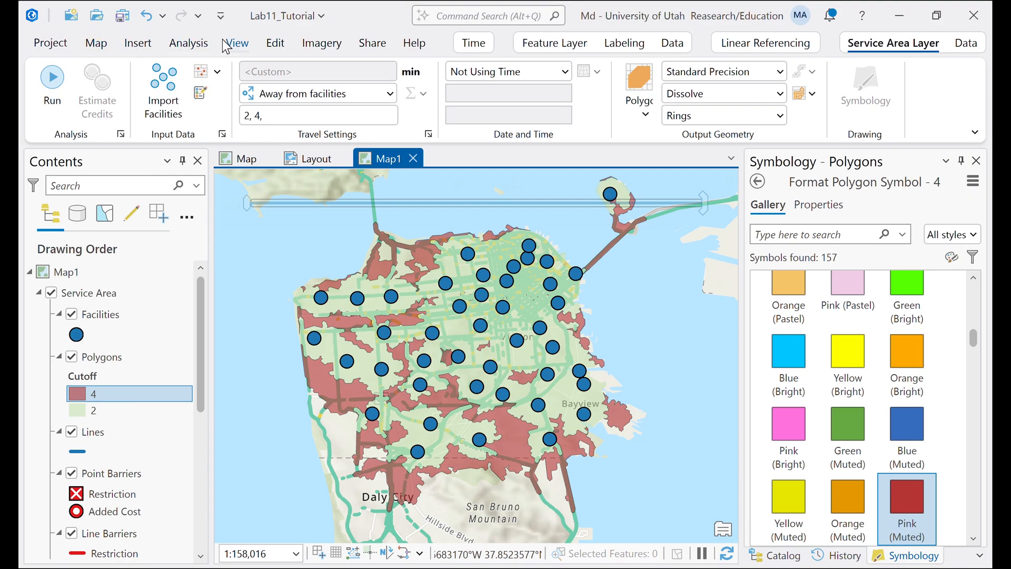
- Create a new portrait layout and place a map frame of Map1 across most of the page
left_click(138, 42)
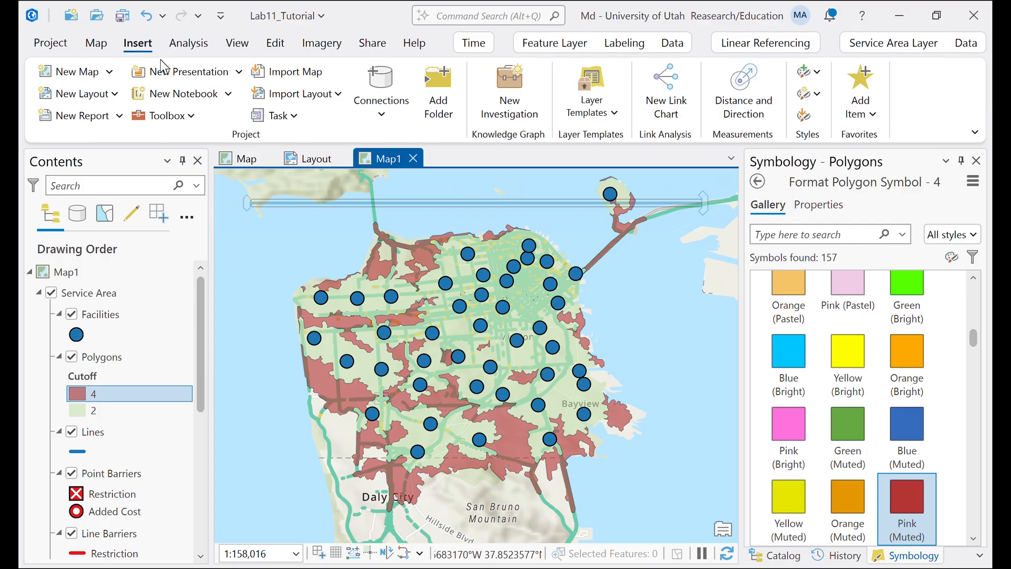
left_click(79, 94)
left_click(119, 192)
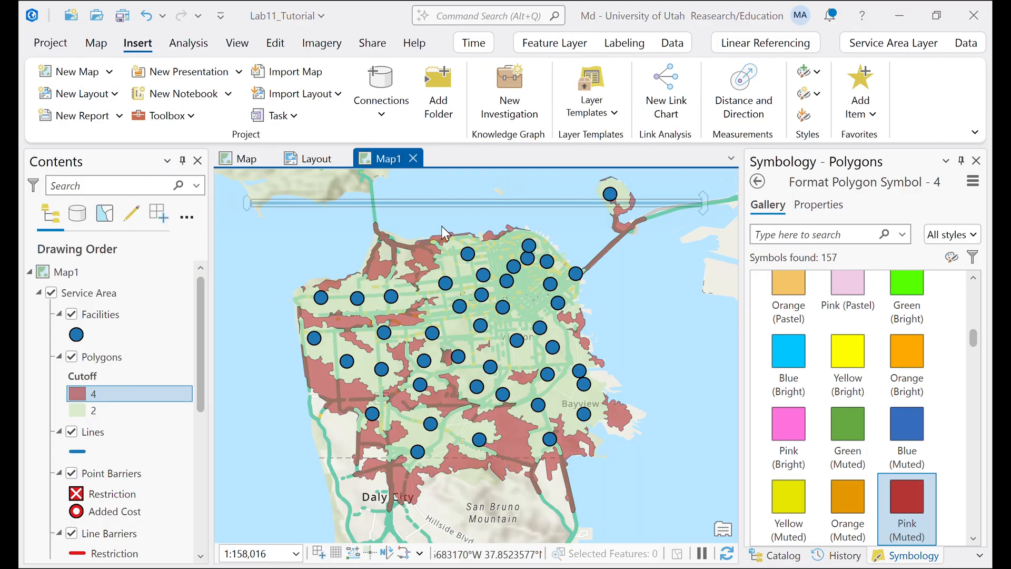
left_click(377, 108)
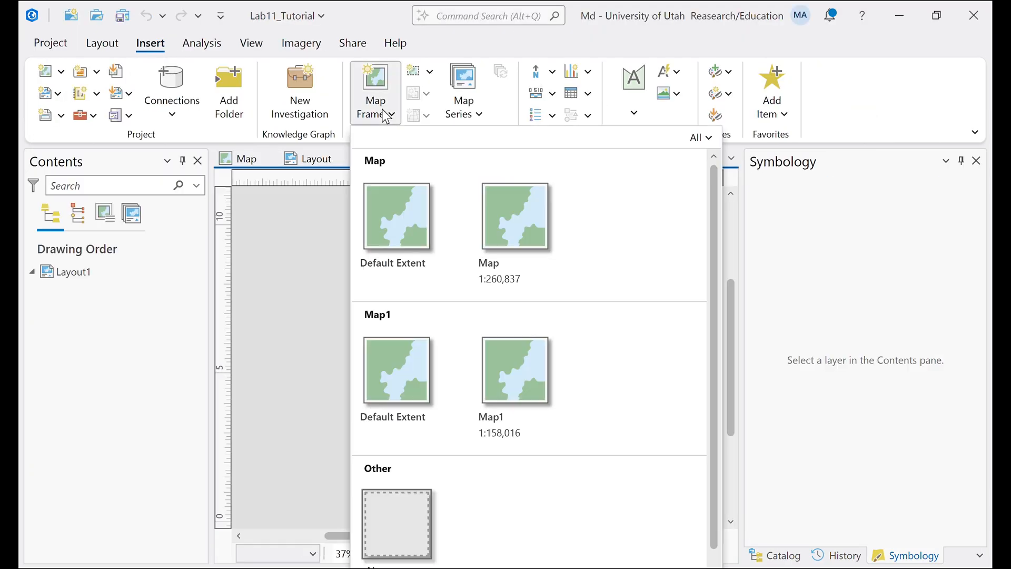
left_click(514, 384)
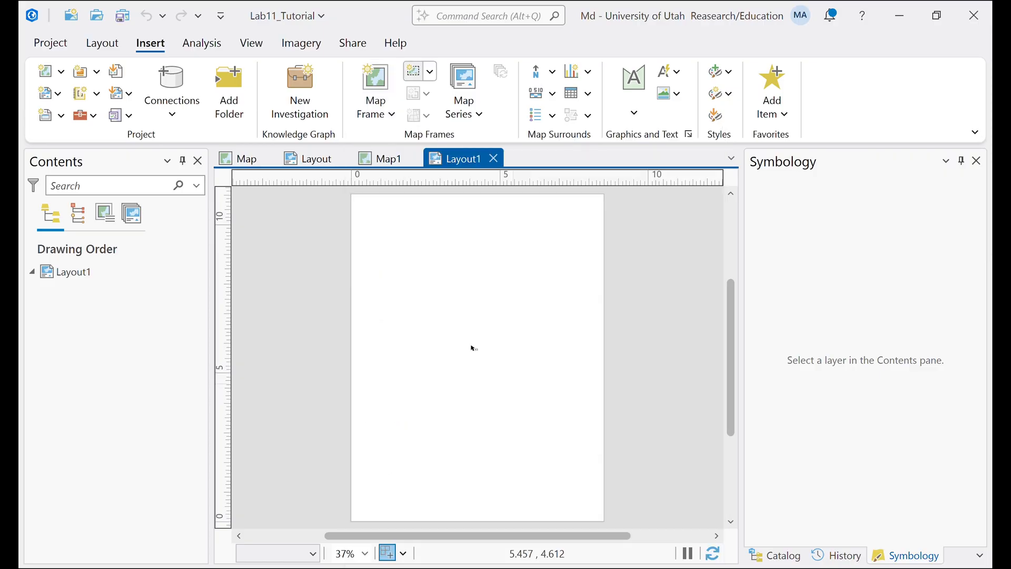
mouse_move(362, 216)
left_mouse_down()
mouse_move(523, 415)
mouse_move(589, 470)
mouse_move(592, 456)
left_mouse_up()
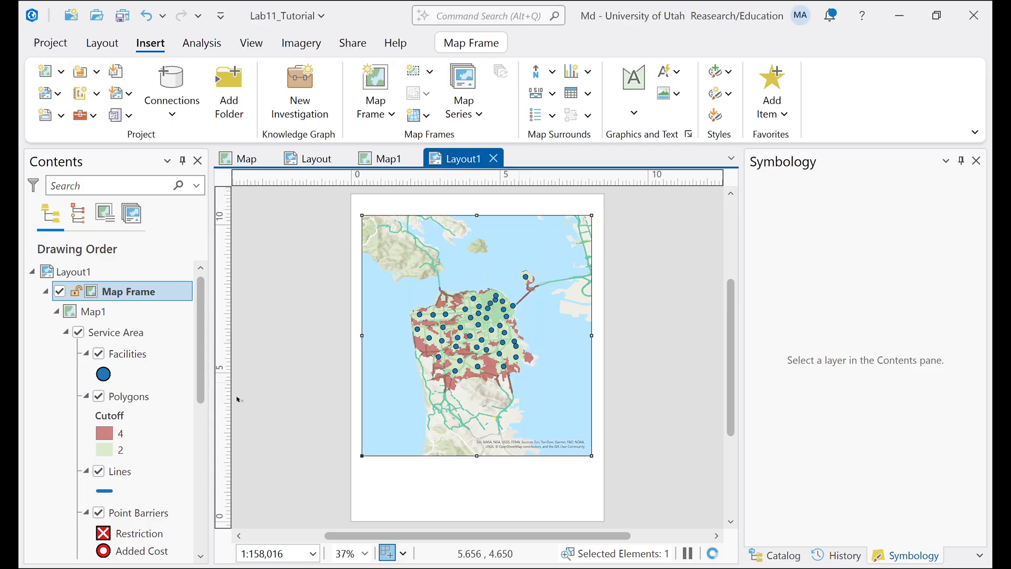
- Zoom the layout's map frame to the extent of the Service Area layer
left_click(137, 337)
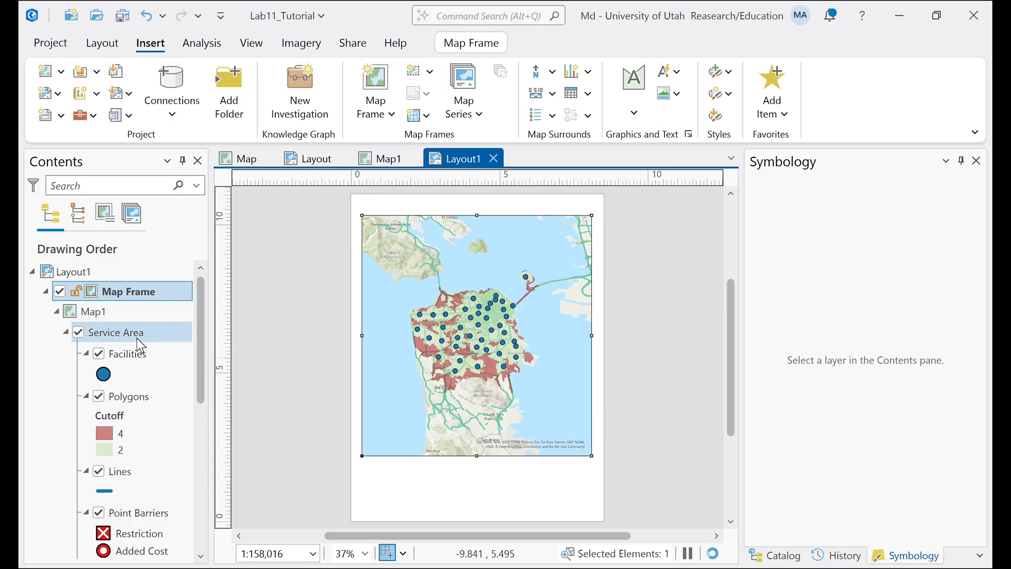
right_click(137, 337)
left_click(198, 170)
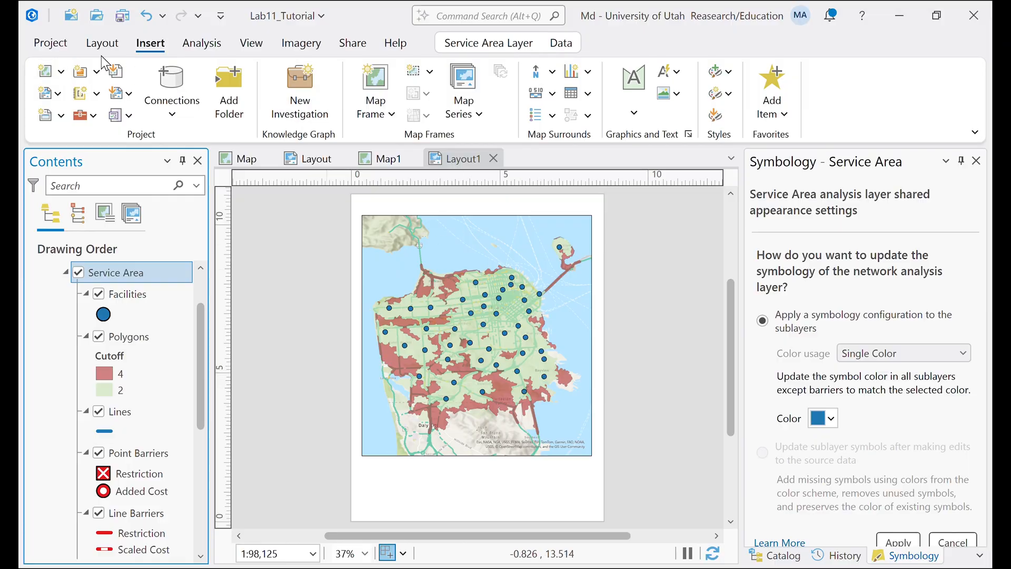
- Add a new map to the project and read the Part 4 Location-Allocation instructions in the lab PDF
left_click(45, 70)
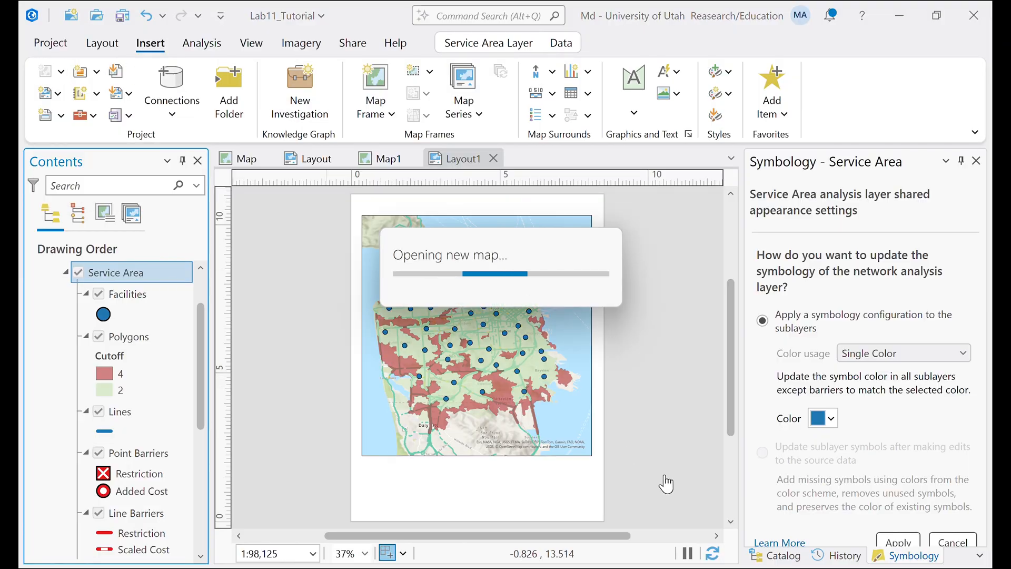
key("alt+Tab")
scroll(662, 384, "down", 3)
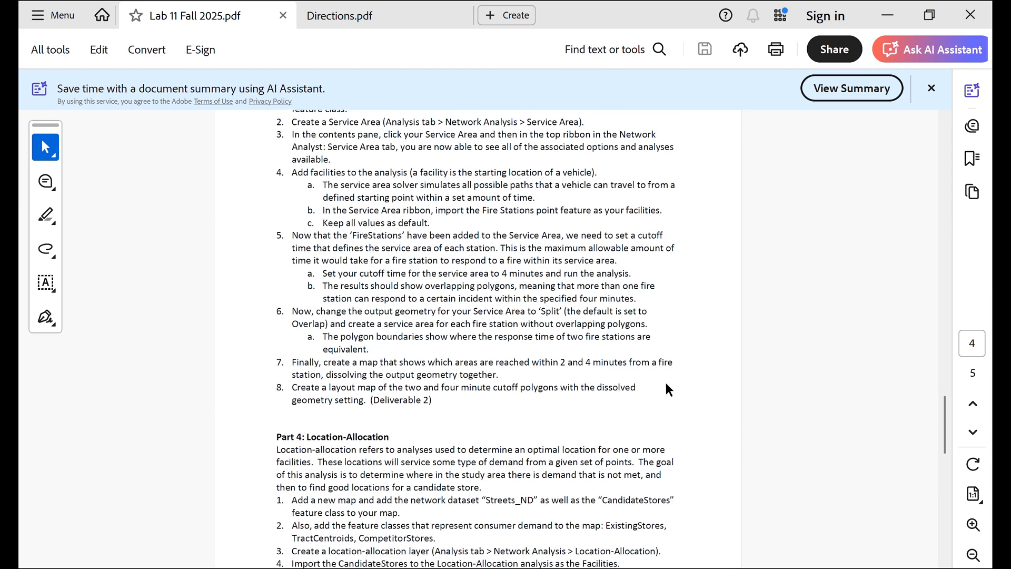
scroll(665, 382, "down", 3)
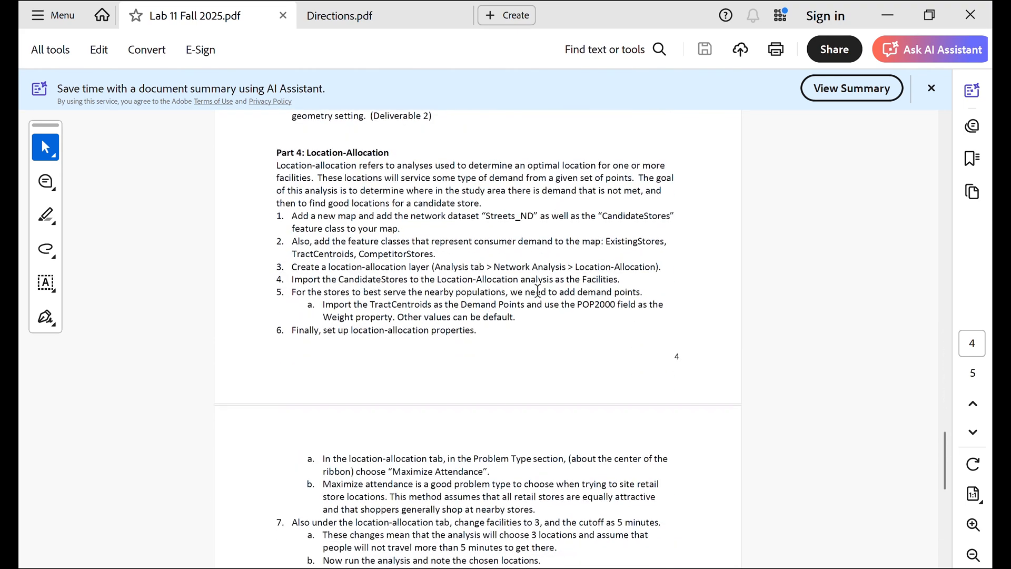
left_click_drag(277, 179, 640, 180)
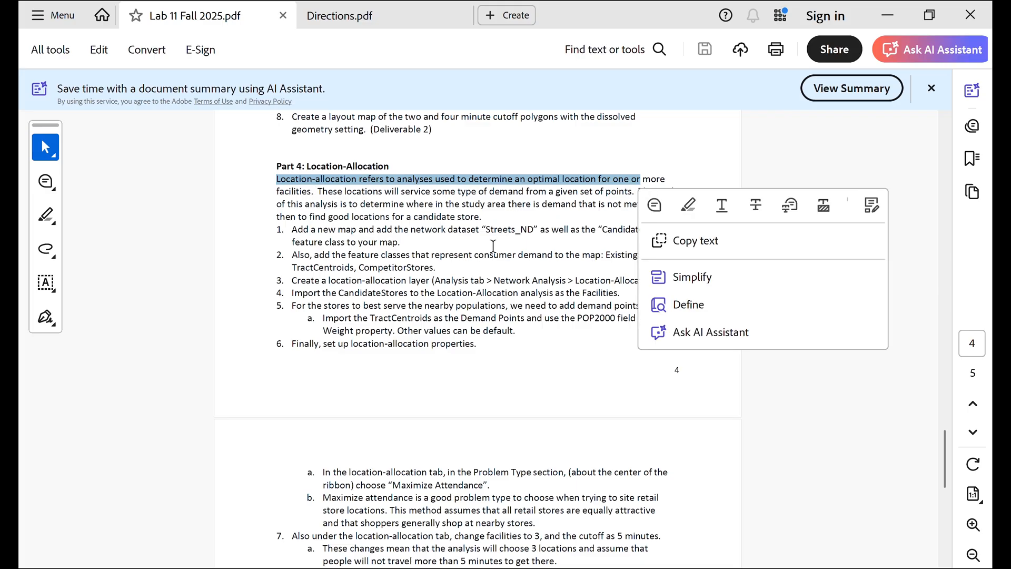
left_click(493, 246)
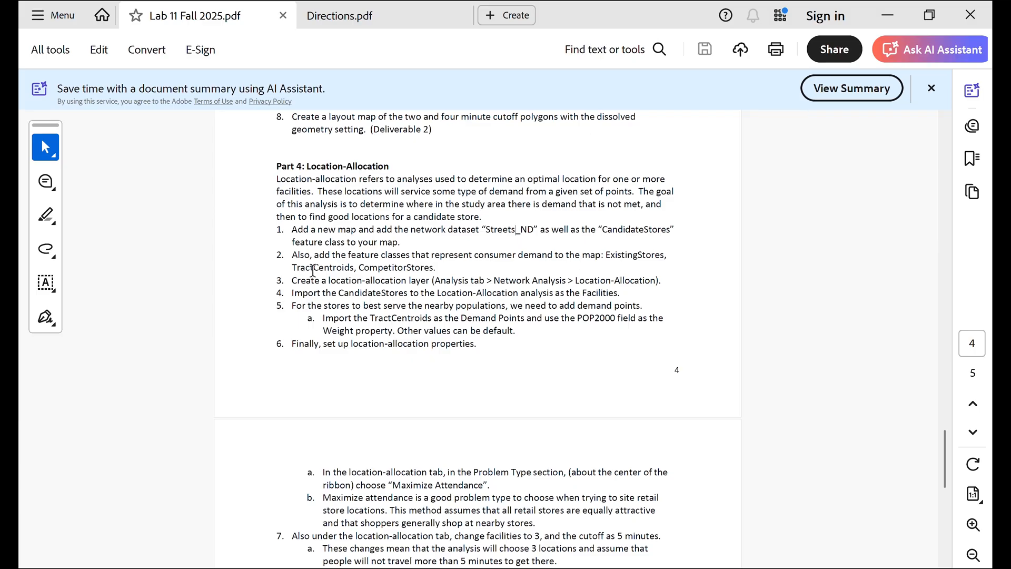
- Return to ArcGIS Pro and add the Streets_ND network dataset from the Transportation feature dataset to the new map
left_click(888, 15)
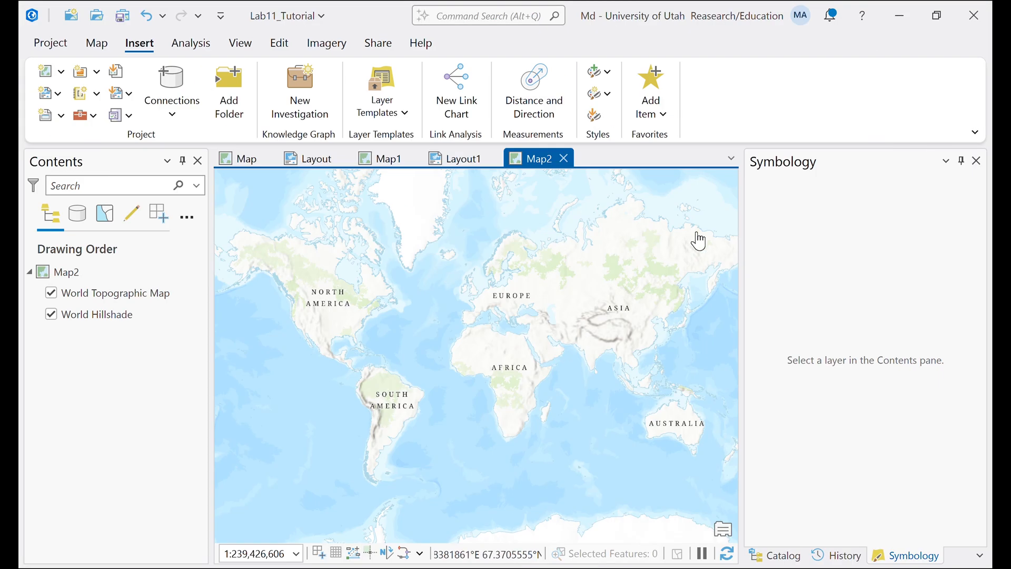
left_click(977, 160)
left_click_drag(904, 483, 616, 402)
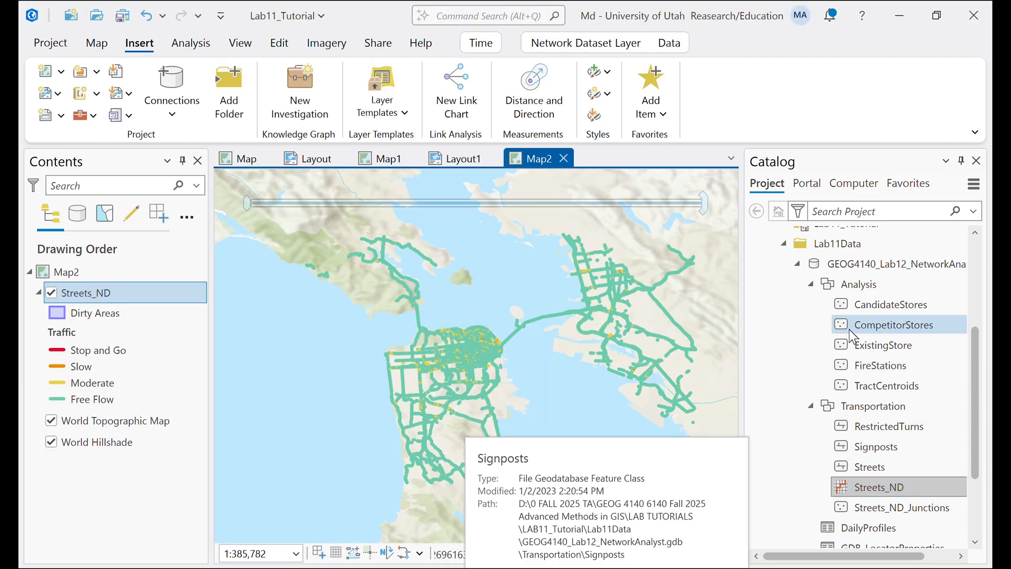
- Add the CandidateStores, CompetitorStores, ExistingStore and TractCentroids feature classes from the Analysis feature dataset to the new map
mouse_move(902, 312)
left_mouse_down()
mouse_move(699, 293)
mouse_move(677, 303)
left_mouse_up()
left_click_drag(900, 330, 701, 322)
left_click_drag(884, 352, 604, 313)
left_click_drag(888, 385, 600, 325)
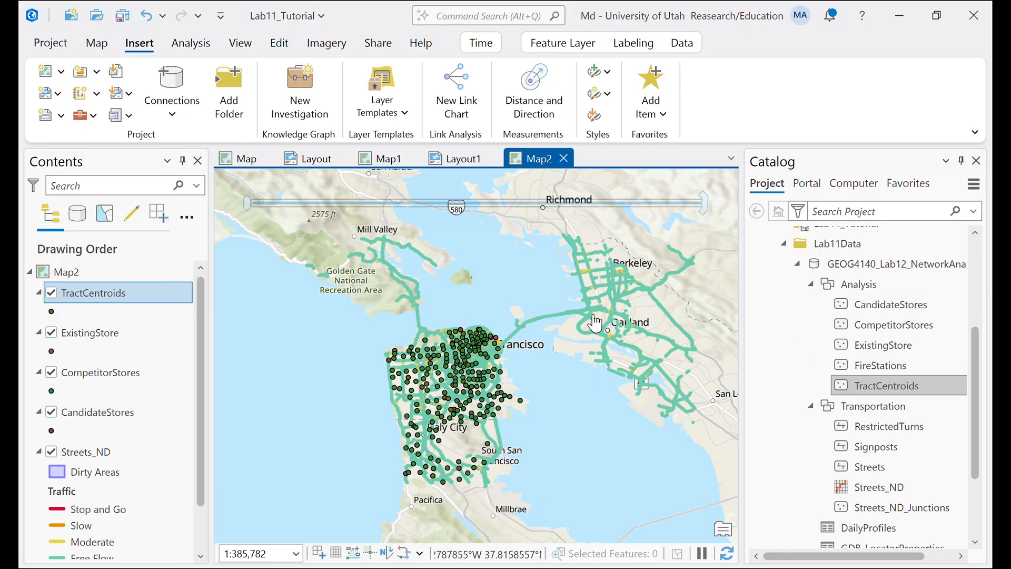
- Hide the CompetitorStores, ExistingStore and TractCentroids layers to view the CandidateStores points alone over the street network
left_click(52, 373)
left_click(51, 332)
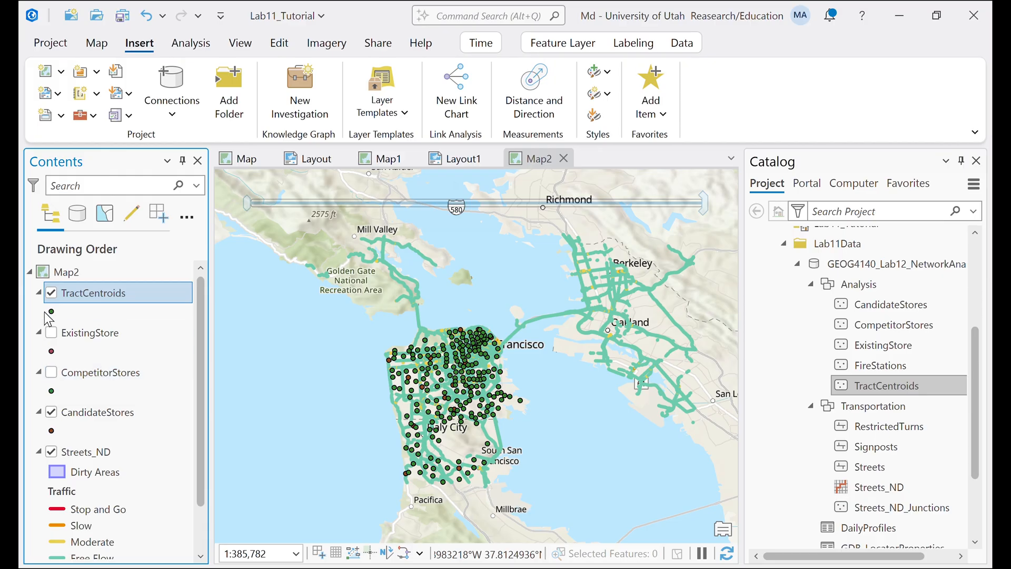
left_click(51, 293)
left_click(49, 413)
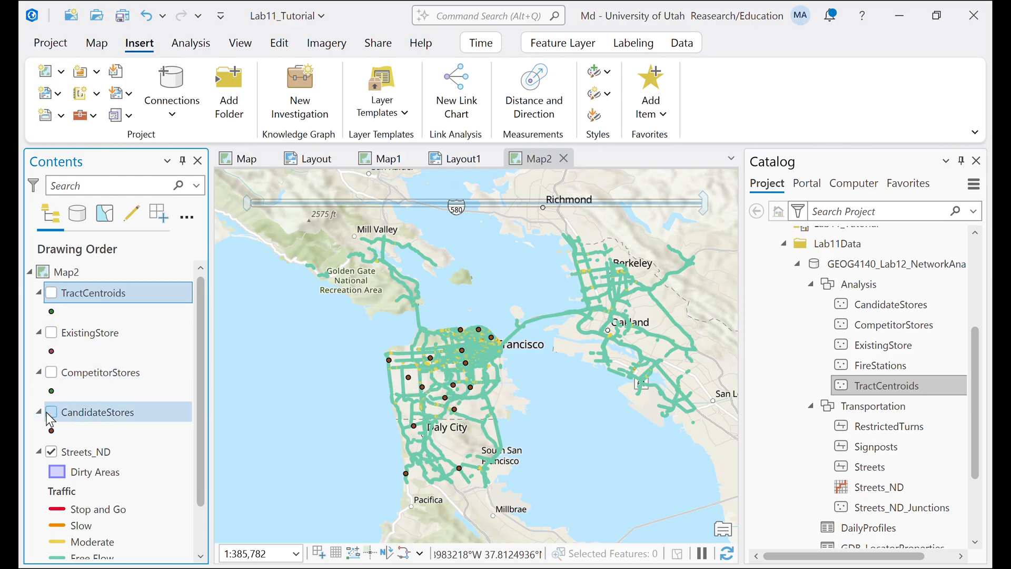
left_click(50, 414)
left_click(48, 413)
left_click(48, 413)
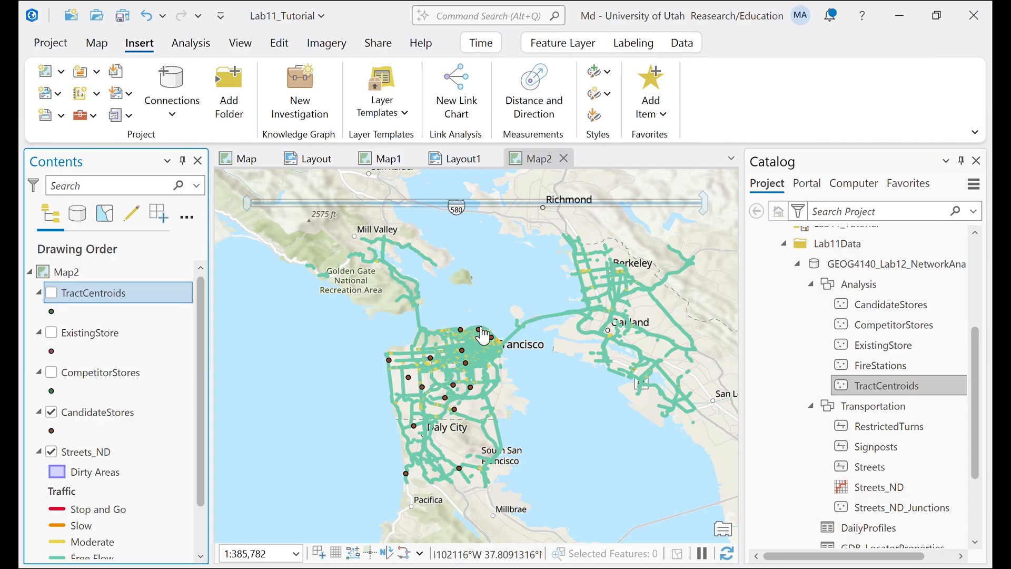
- Hide CandidateStores and view the CompetitorStores, ExistingStore and TractCentroids layers one at a time
left_click(52, 412)
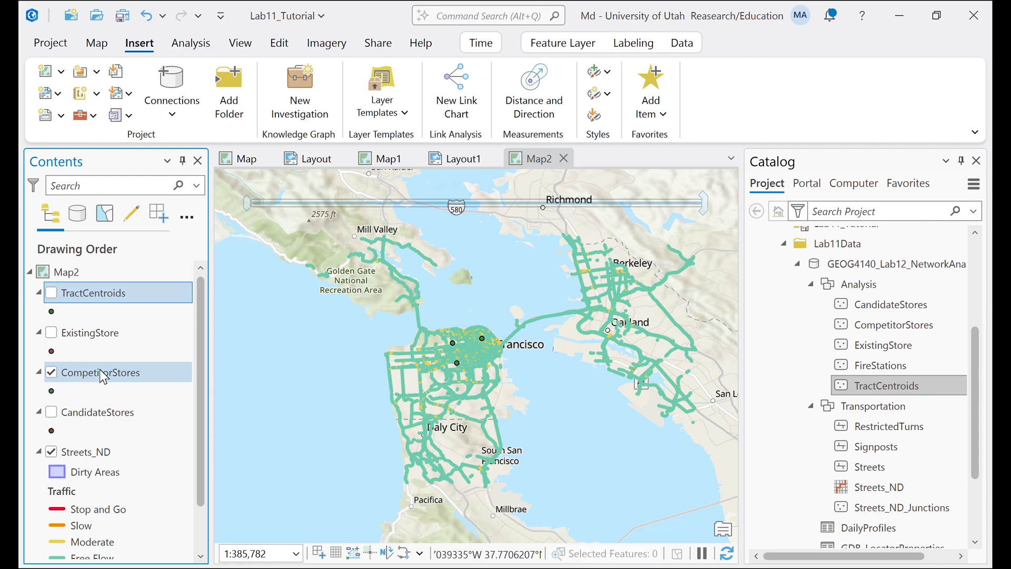
left_click(51, 373)
left_click(51, 333)
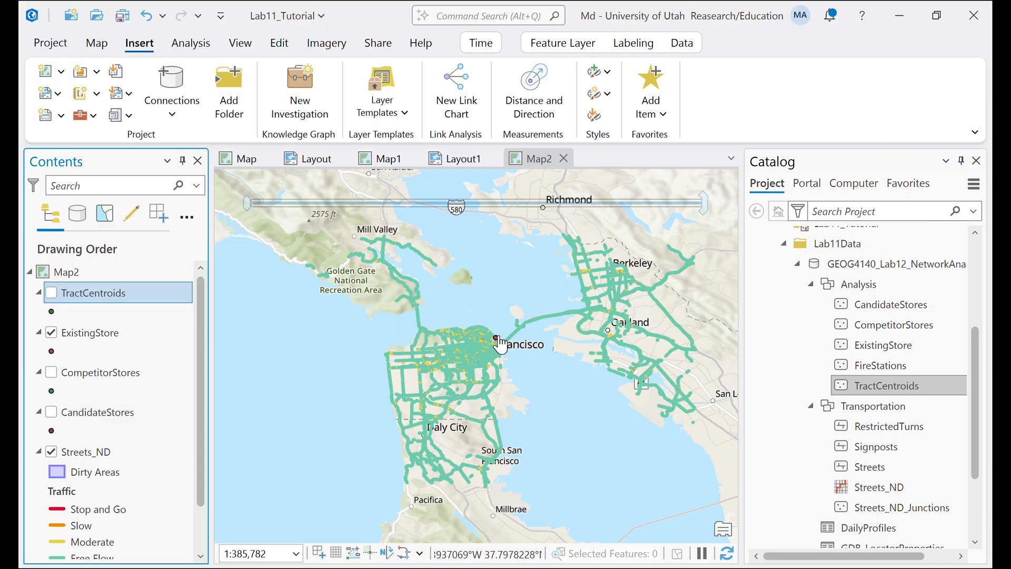
left_click(51, 293)
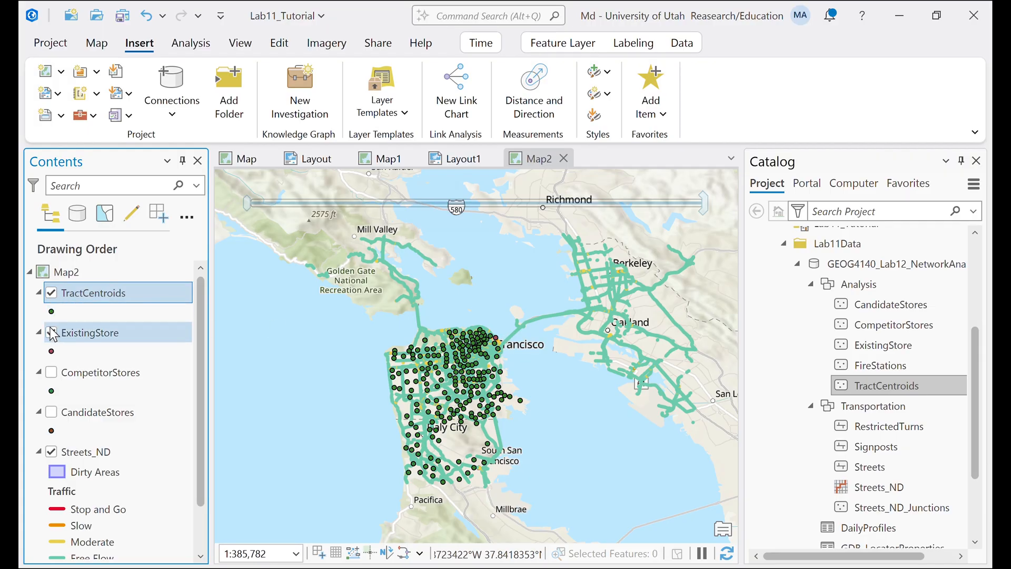
left_click(51, 333)
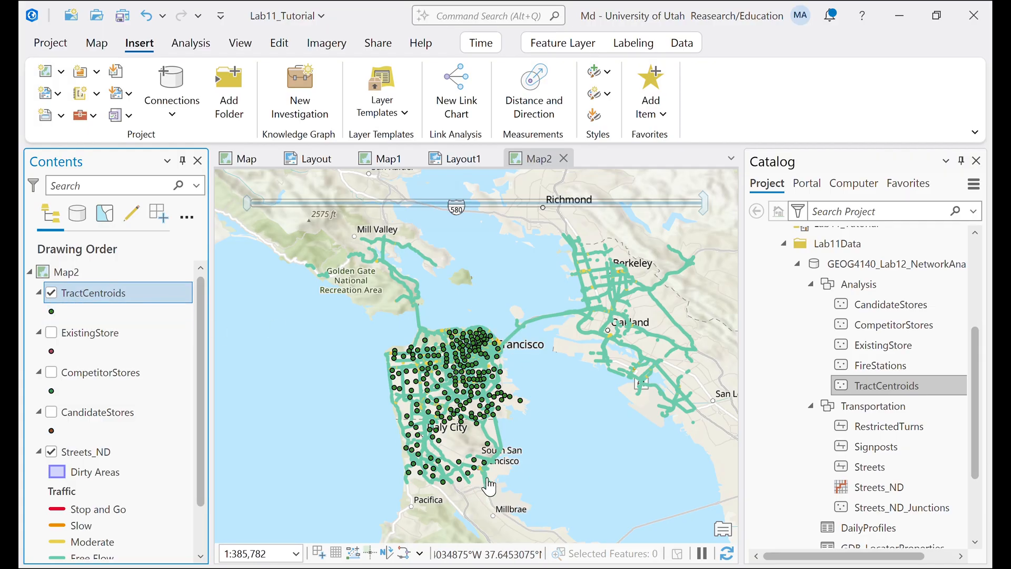
- Examine the tract centroids around San Francisco up close and hide the TractCentroids layer
scroll(497, 379, "up", 2)
scroll(497, 379, "up", 3)
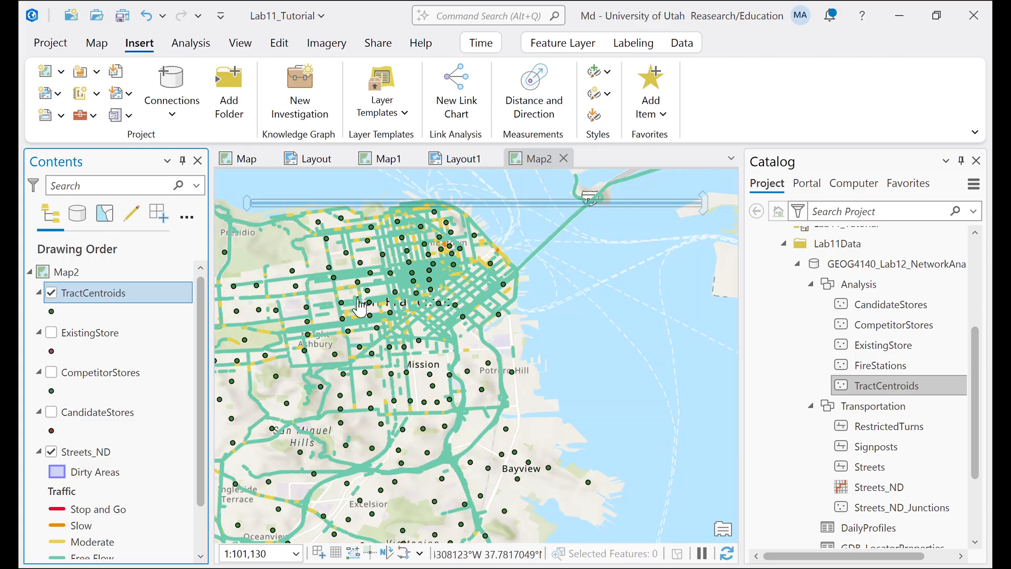
scroll(396, 382, "down", 1)
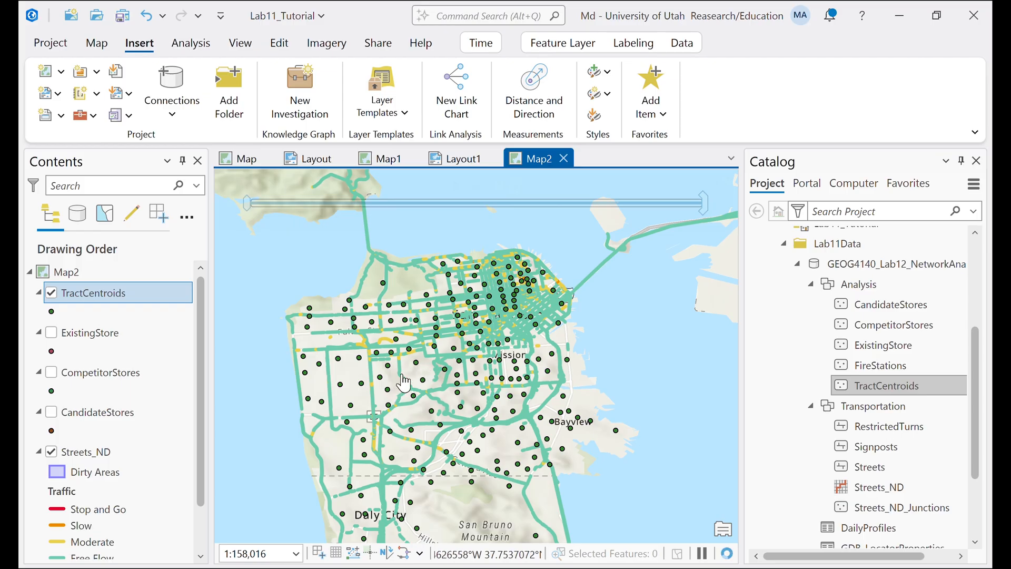
left_click(53, 296)
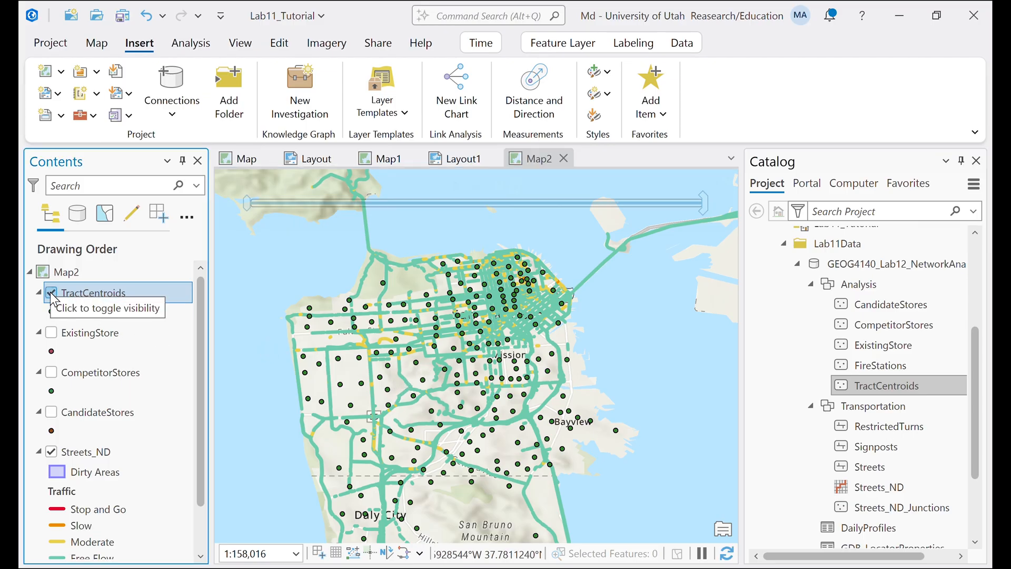
left_click(51, 293)
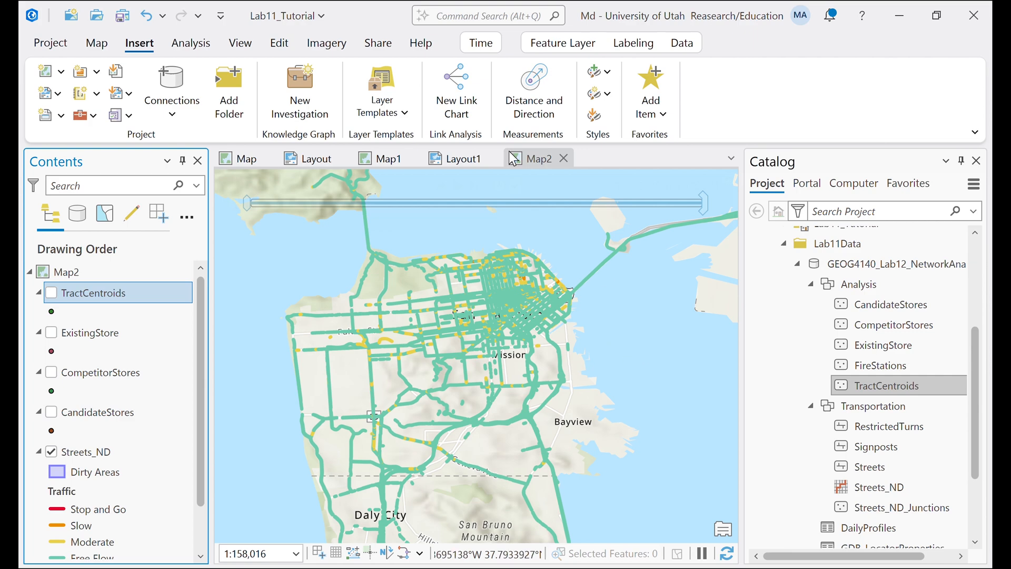
- Create a Location-Allocation network analysis layer that uses the Streets_ND network data source
left_click(190, 43)
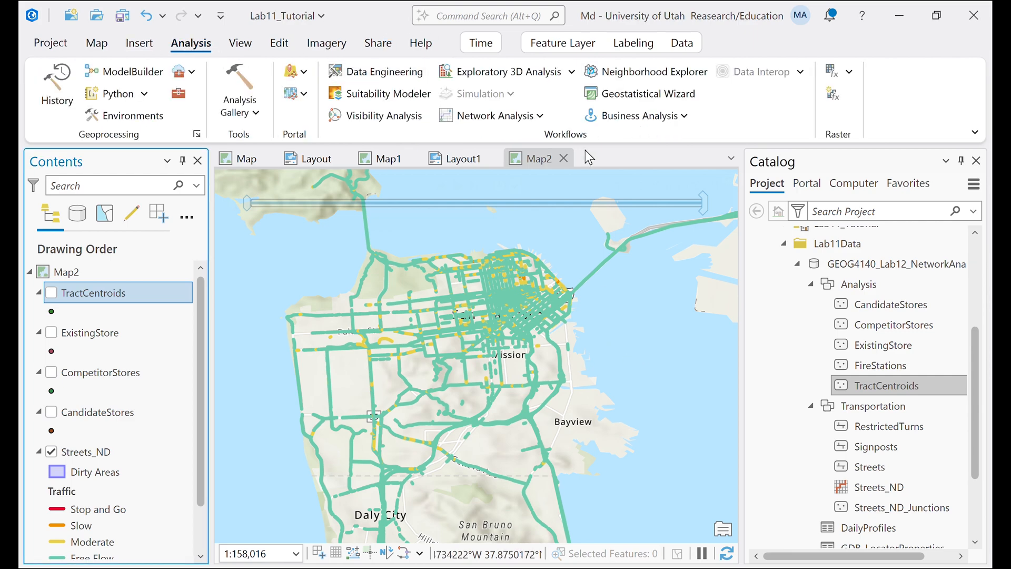
left_click(495, 117)
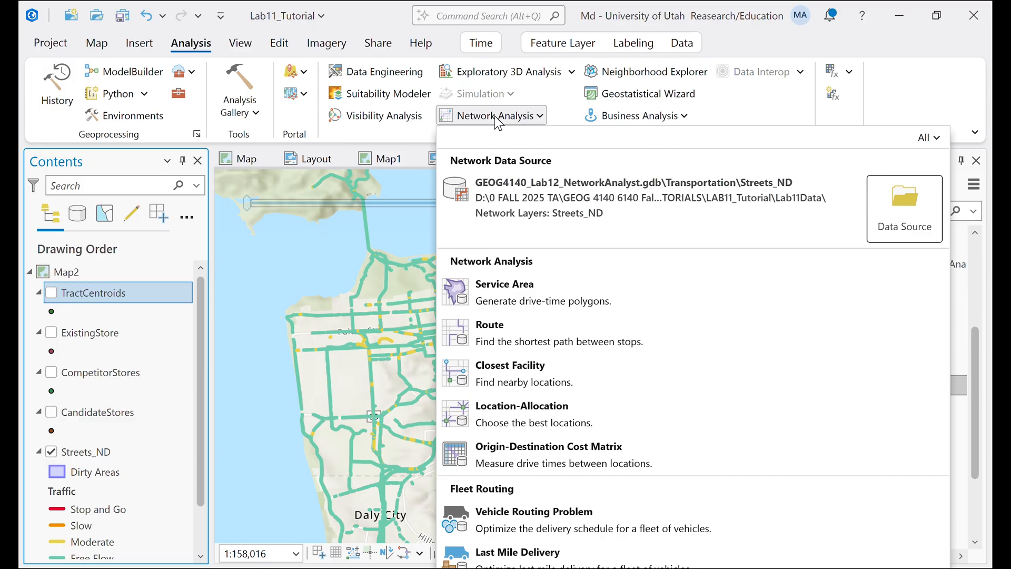
left_click(521, 420)
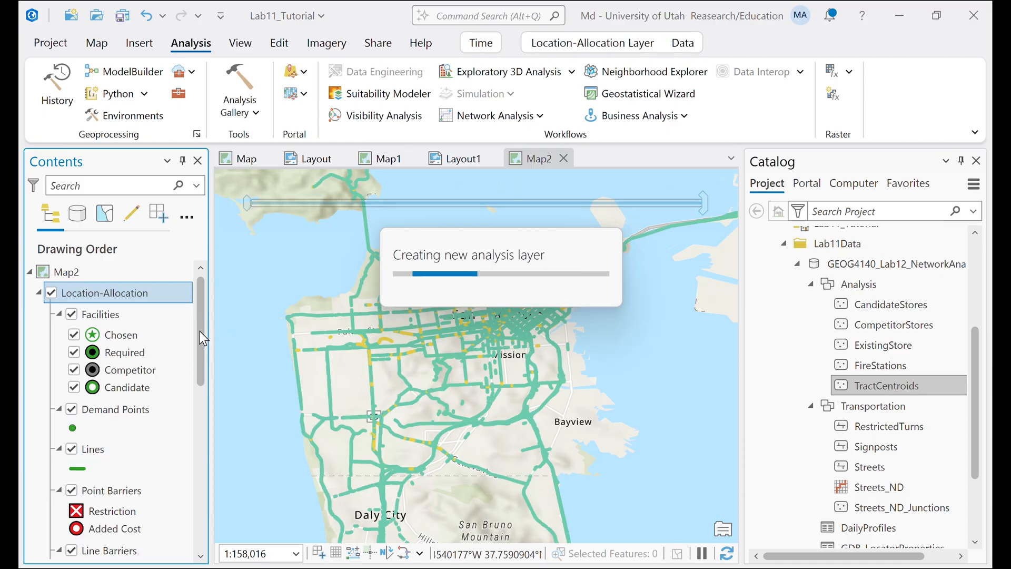
- Make the CandidateStores layer visible on the map again
left_click_drag(198, 325, 179, 493)
left_click(50, 367)
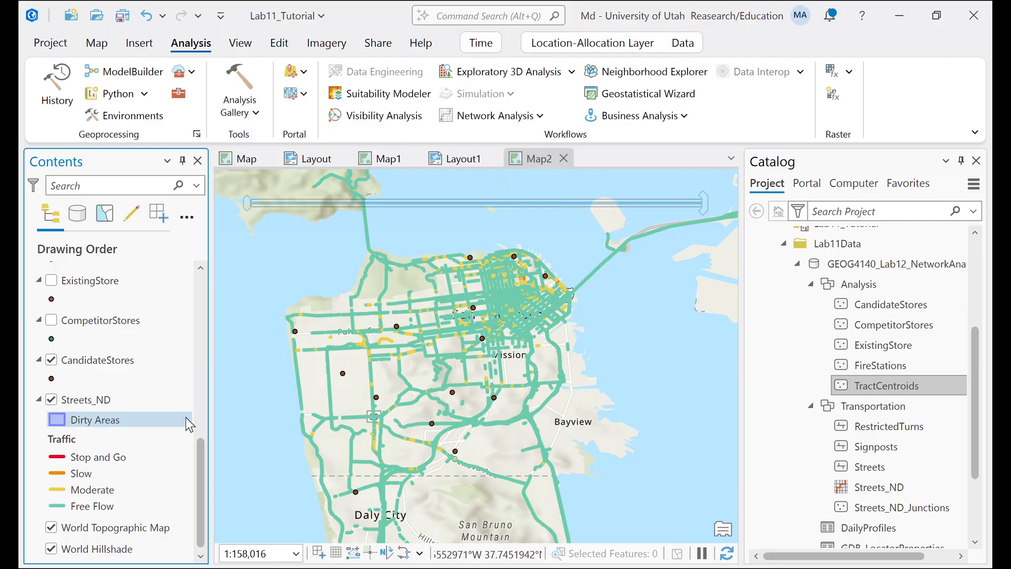
left_click_drag(200, 456, 186, 277)
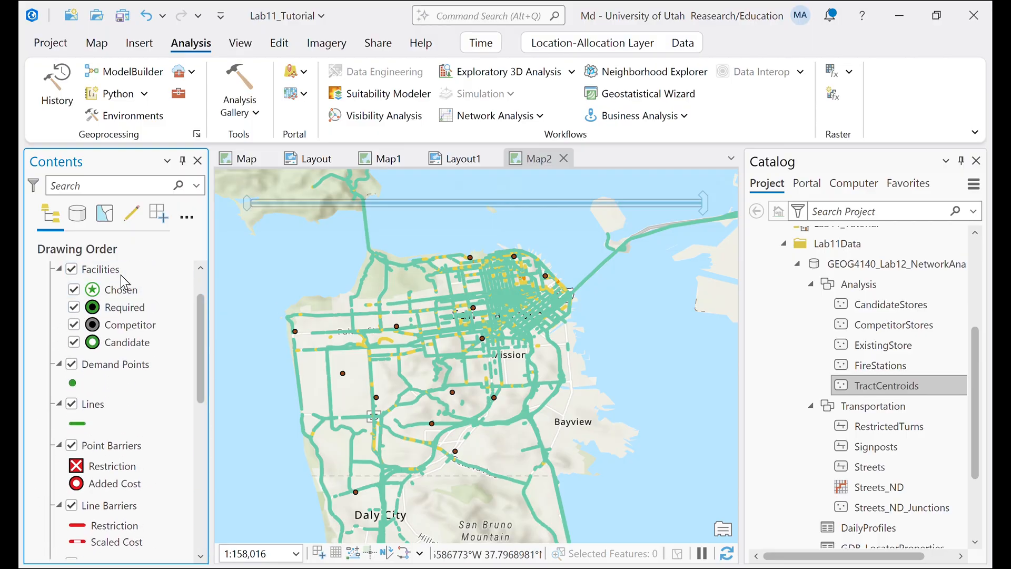
left_click_drag(201, 314, 197, 288)
- Import CandidateStores as the Facilities of the Location-Allocation layer, keeping the default field mappings and search tolerance
left_click(110, 294)
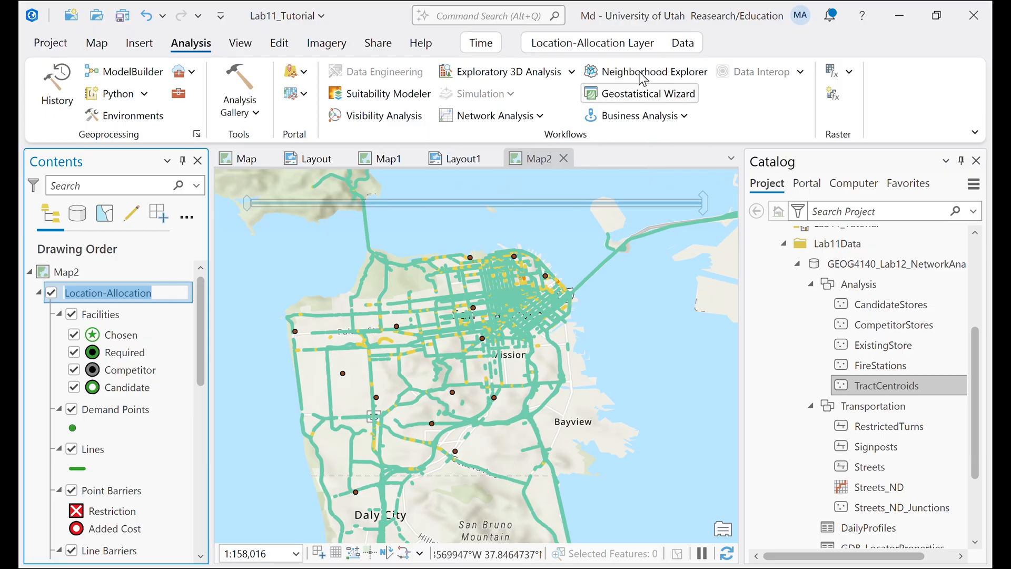
left_click(609, 45)
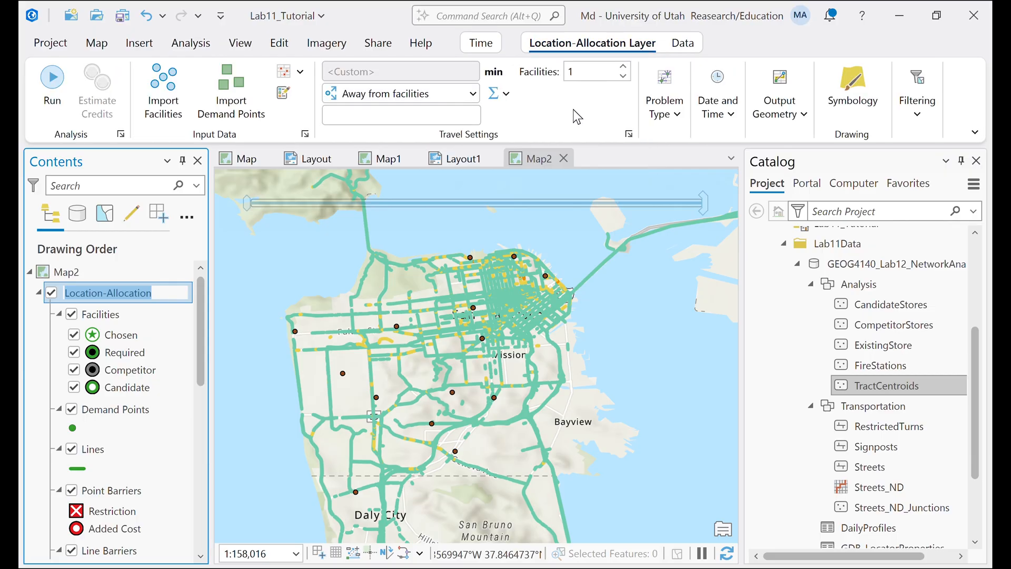
left_click(163, 103)
left_click(638, 167)
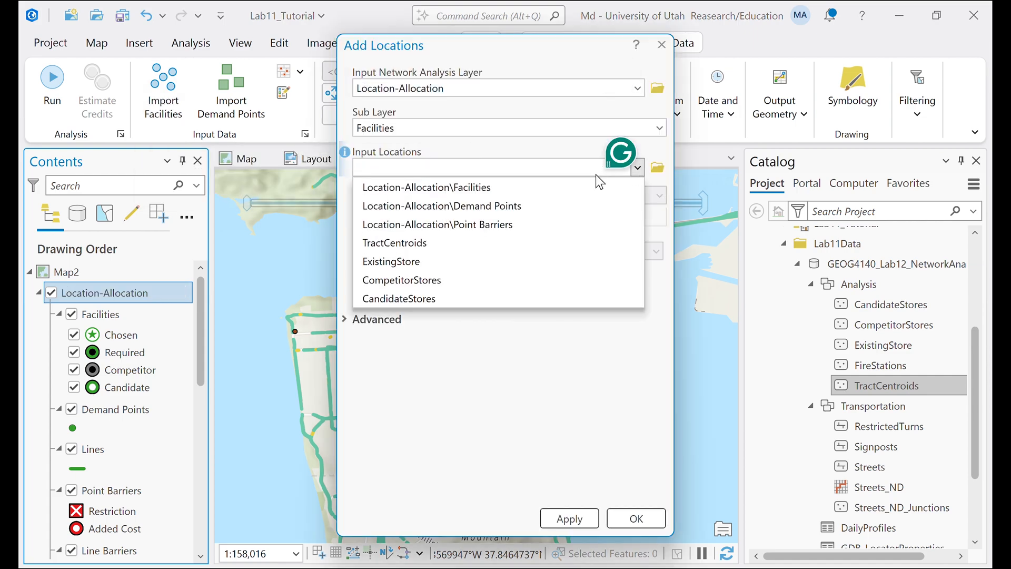
left_click(398, 298)
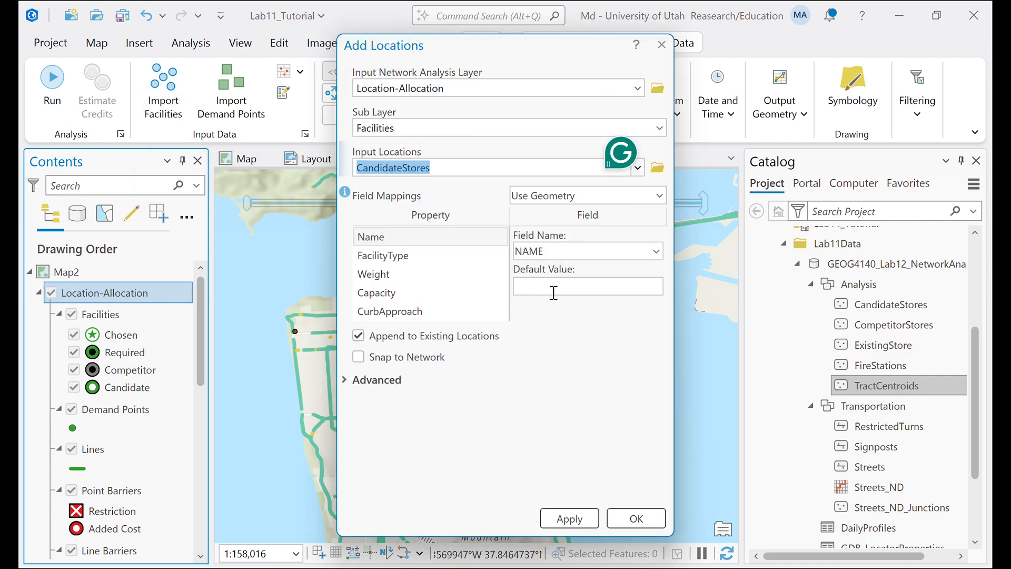
left_click(388, 279)
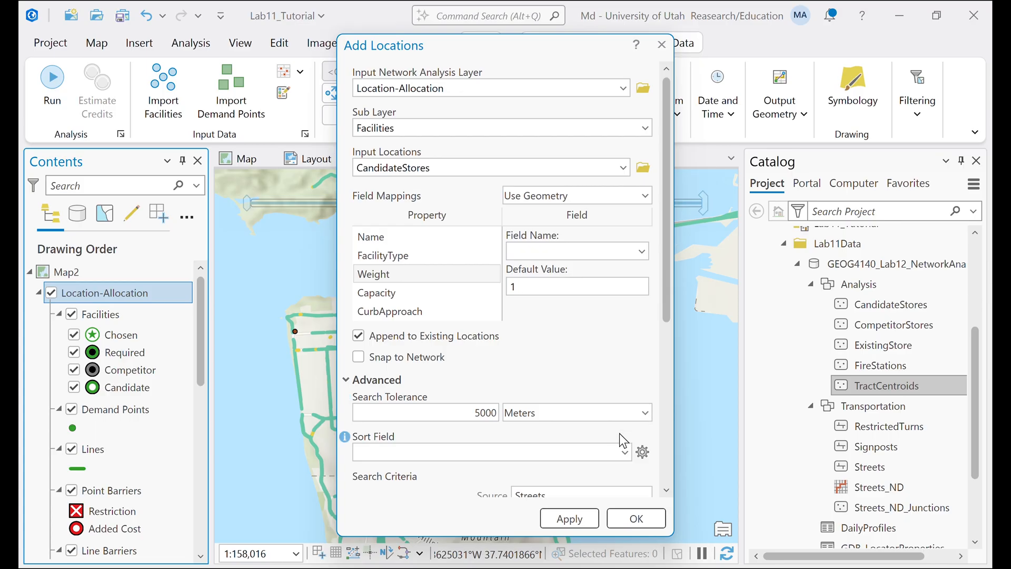
left_click(574, 524)
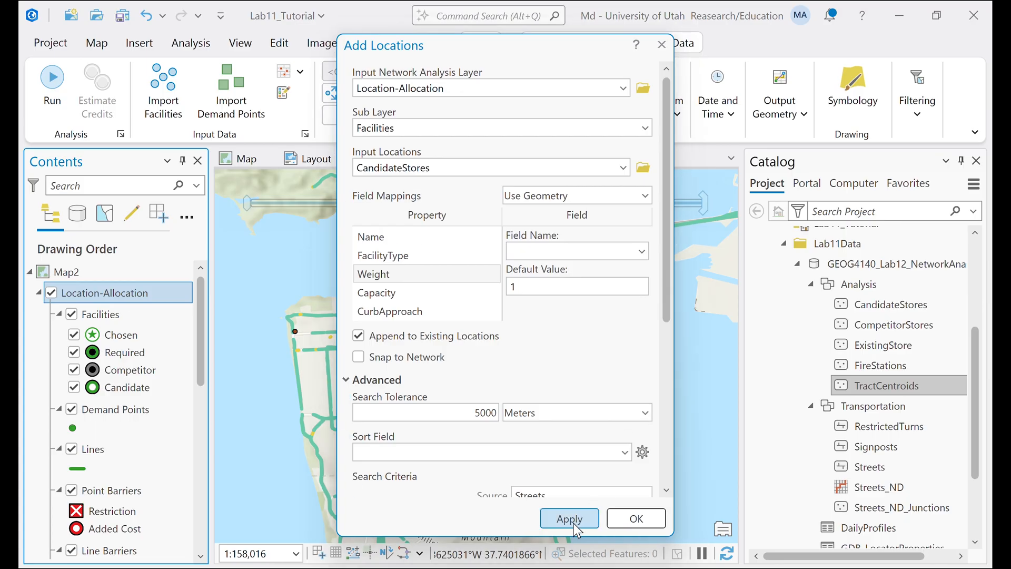
left_click(637, 519)
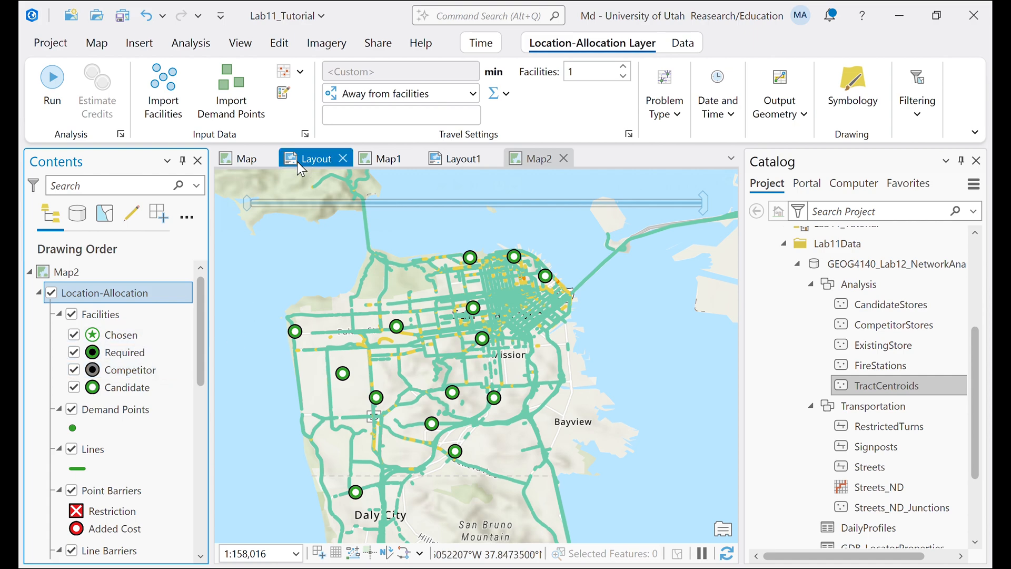
- Set up the Demand Points import with TractCentroids as the input locations and POP2000 as the Weight field
left_click(224, 106)
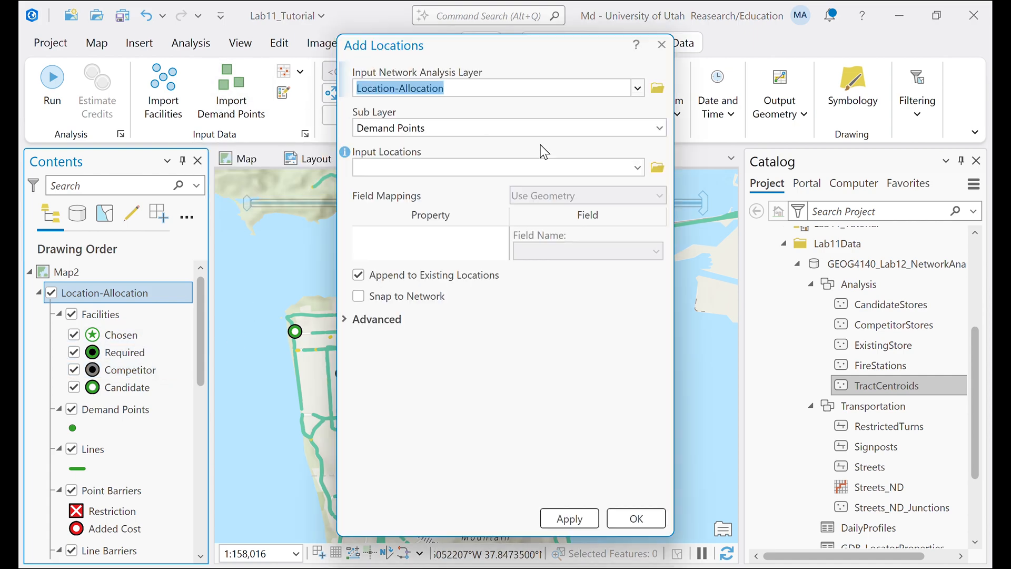
left_click(638, 167)
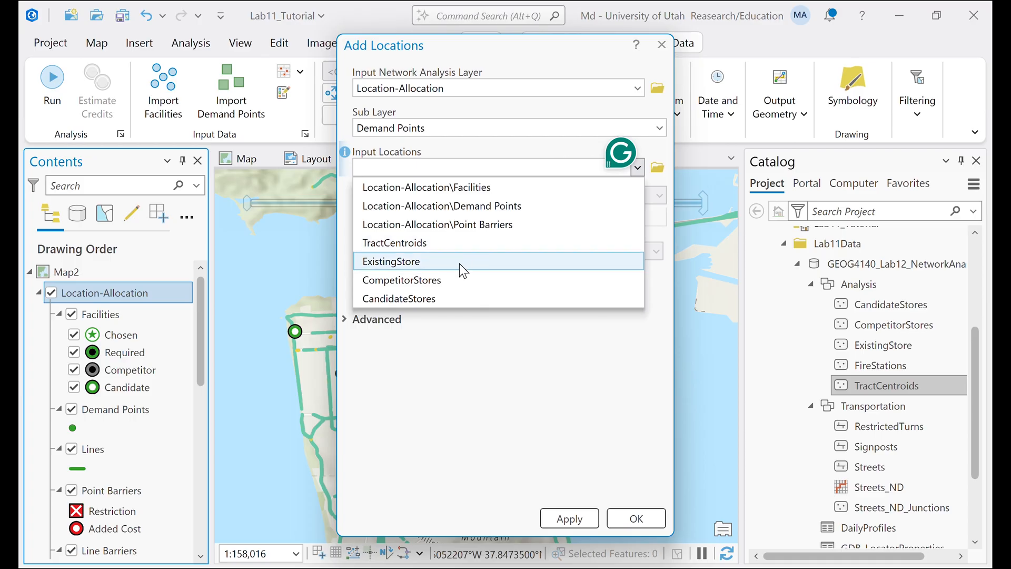
left_click(458, 243)
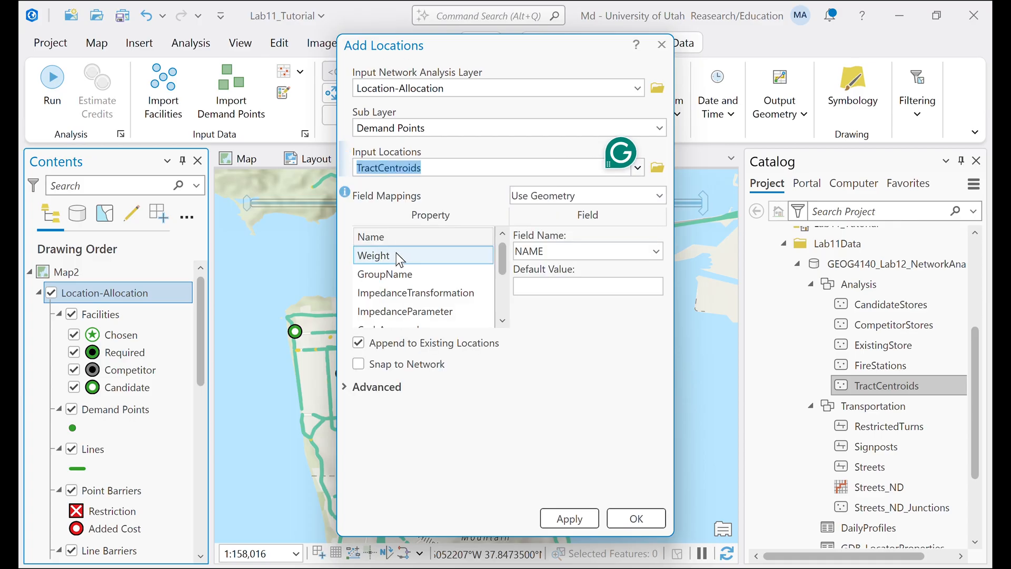
left_click(397, 255)
left_click(657, 252)
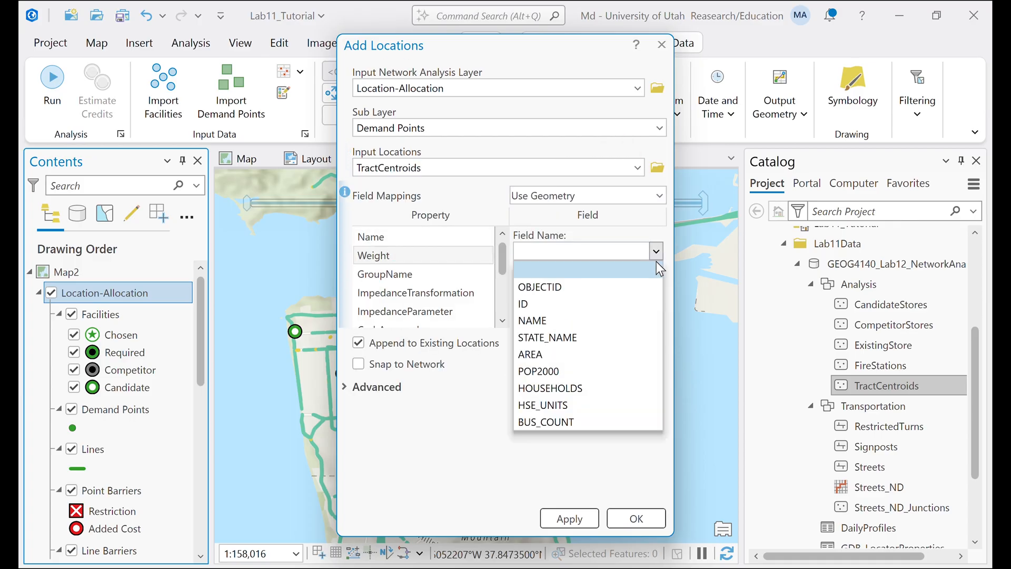
left_click(548, 375)
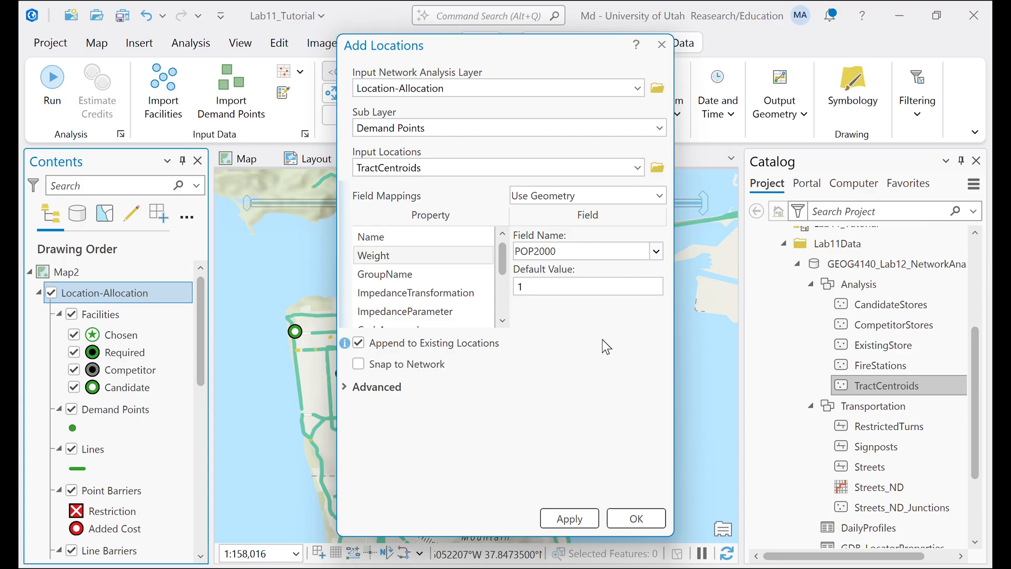
- Check the demand point instructions in the lab PDF, return to ArcGIS Pro and run the TractCentroids import
key("alt+Tab")
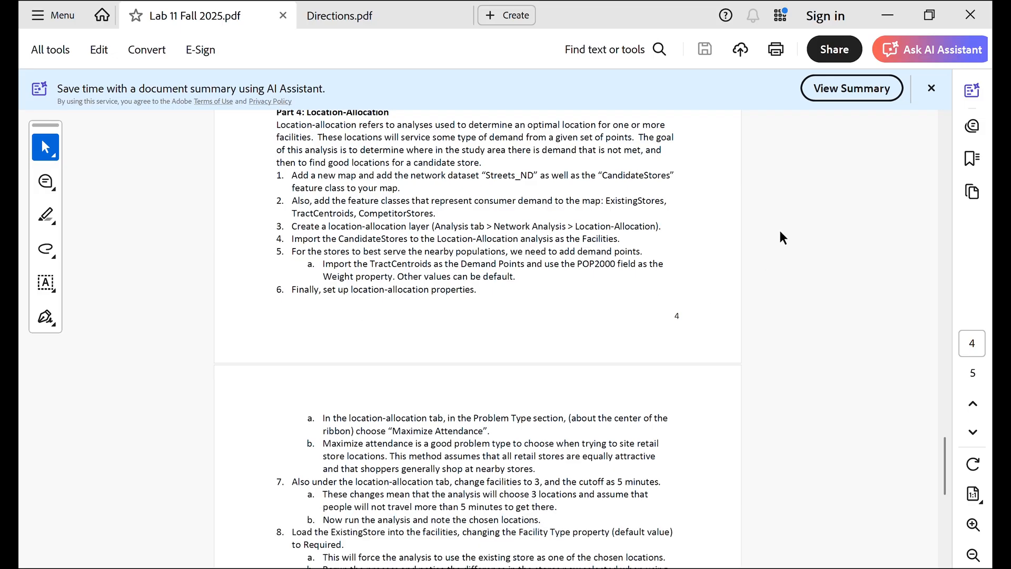
left_click(888, 14)
left_click(611, 523)
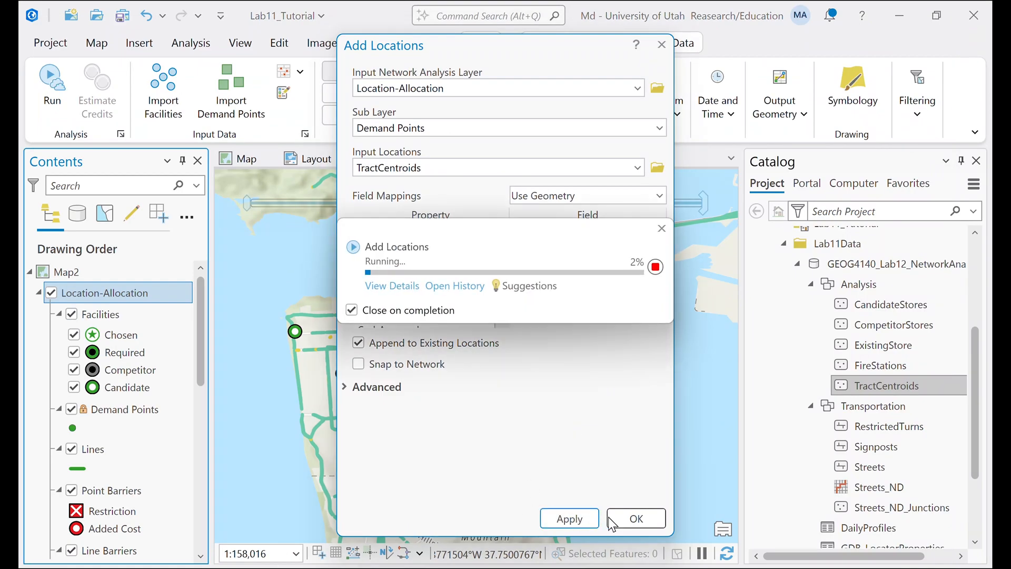
left_click(636, 520)
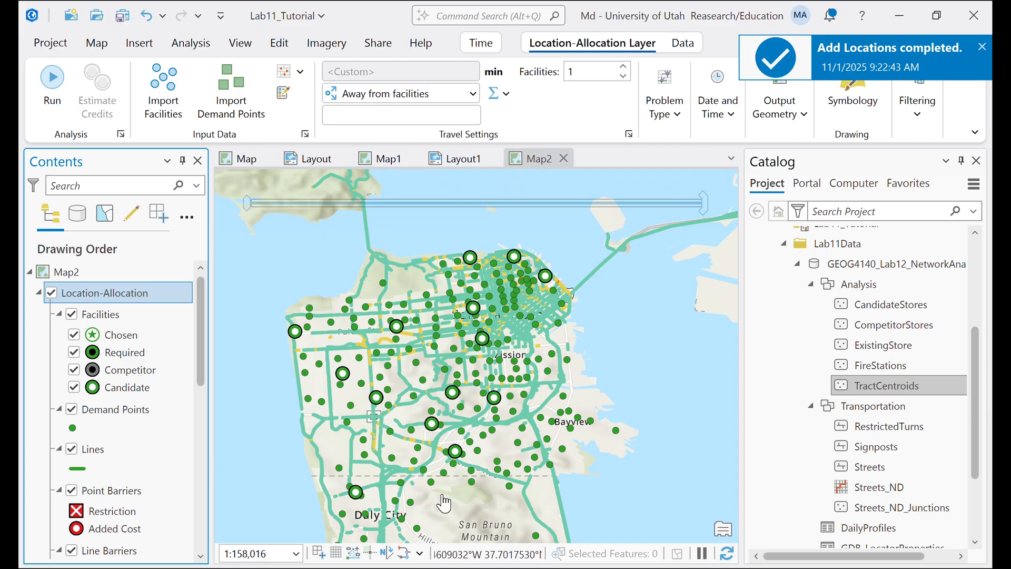
- Read the lab PDF's instructions on location-allocation problem type, facility count and cutoff, and return to ArcGIS Pro
key("alt+Tab")
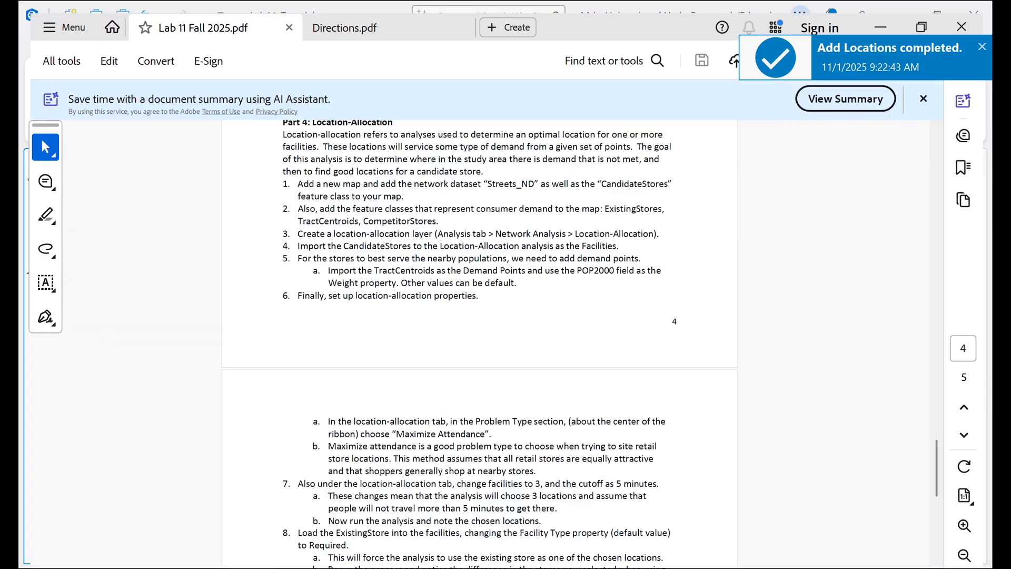
scroll(646, 356, "down", 3)
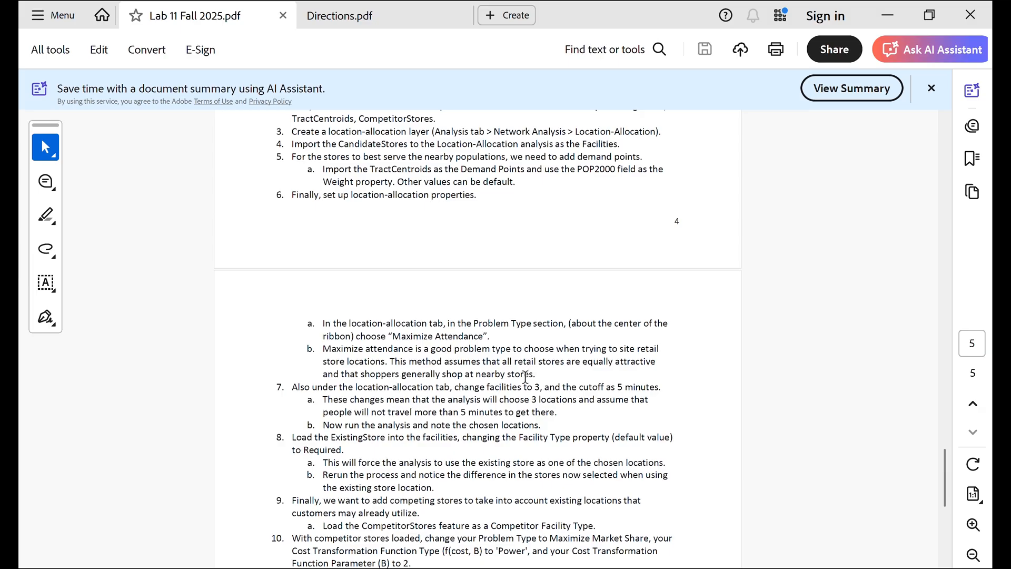
left_click_drag(478, 374, 536, 374)
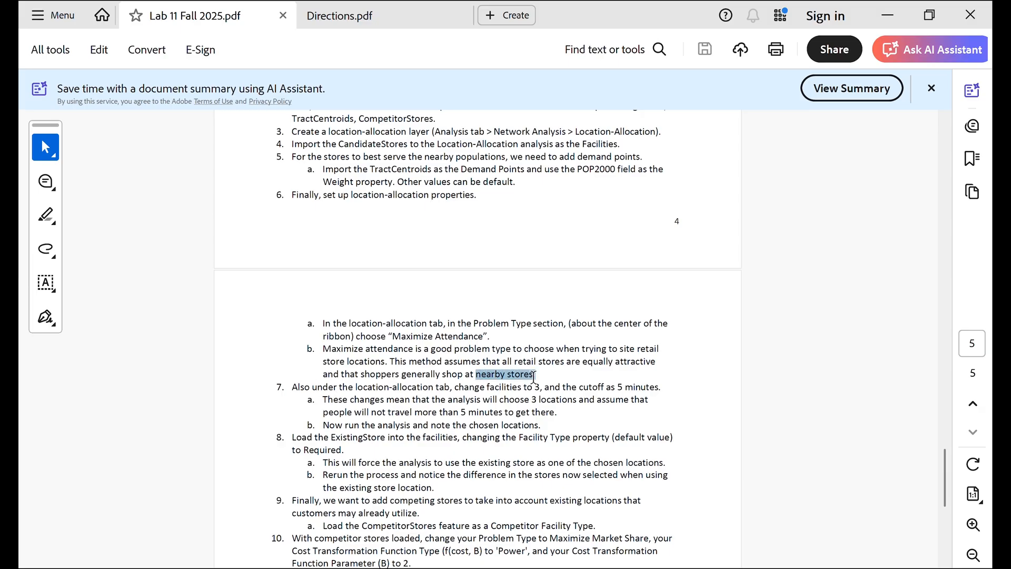
left_click(302, 384)
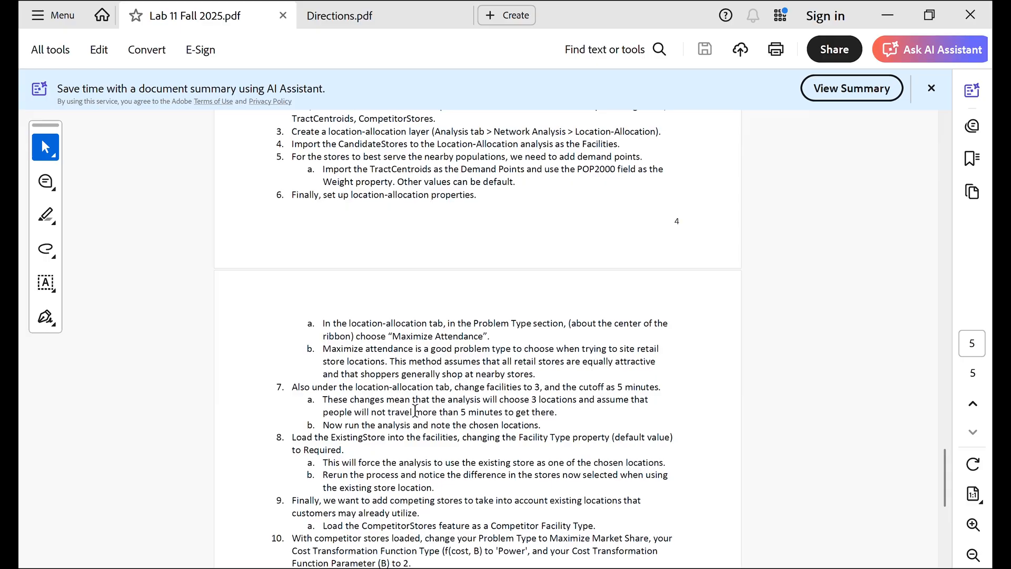
scroll(415, 410, "down", 1)
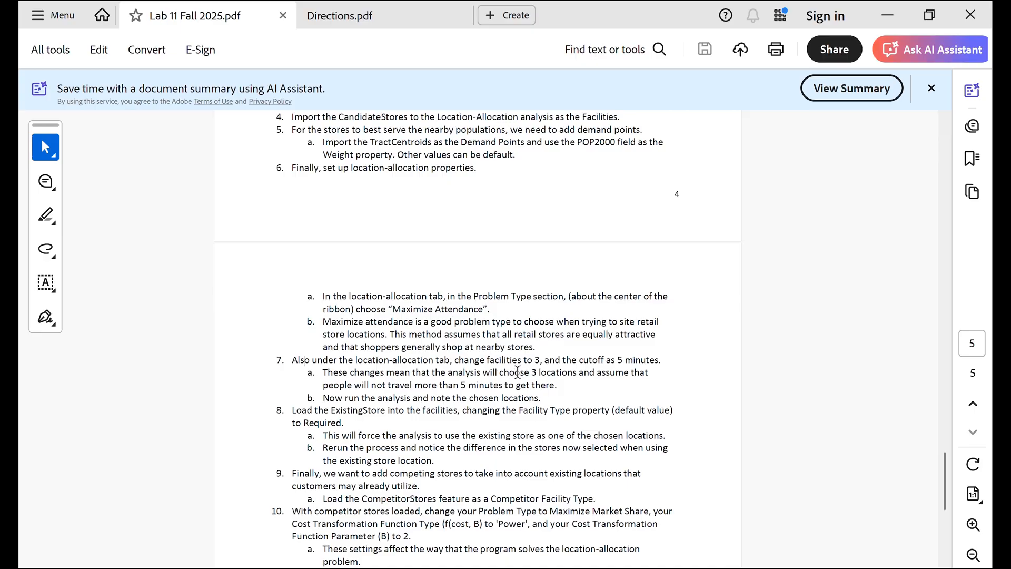
left_click_drag(533, 373, 511, 383)
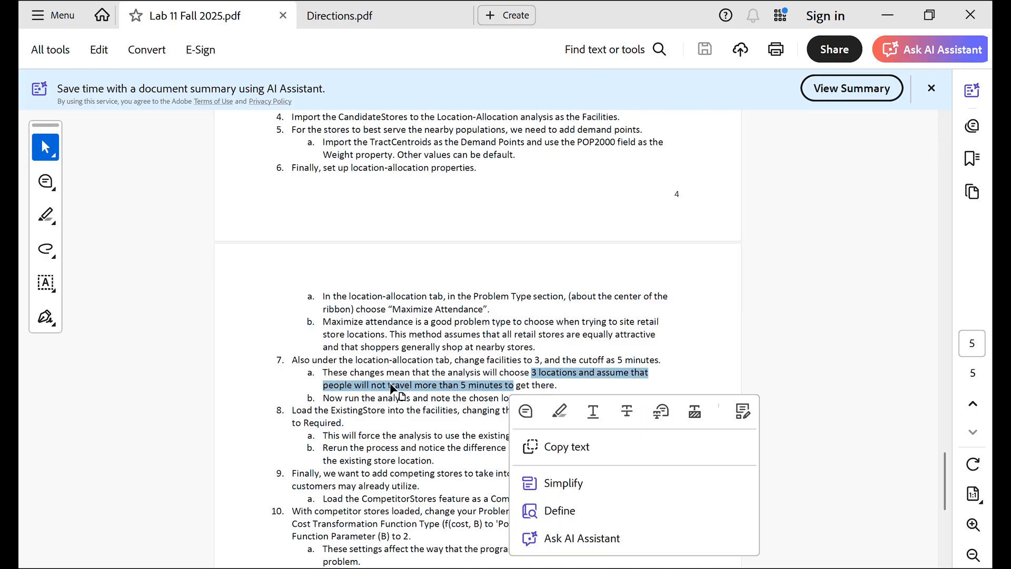
left_click(702, 386)
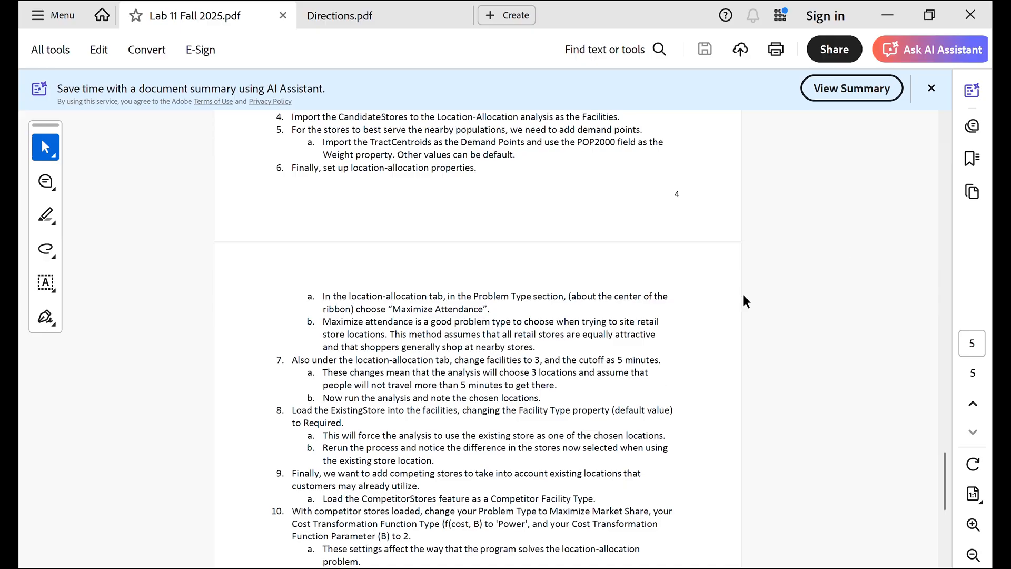
left_click(889, 16)
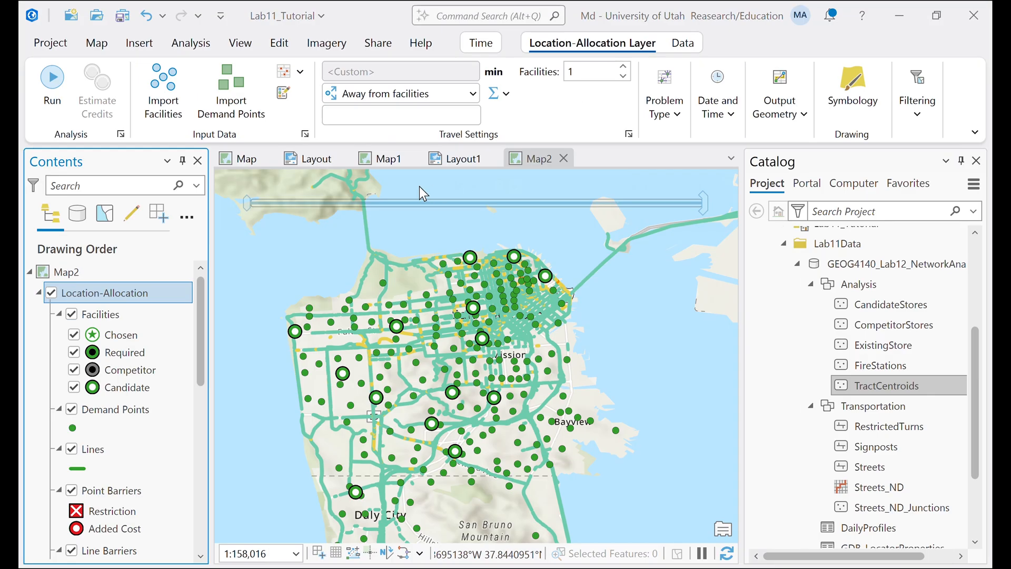
- Set the Location-Allocation layer's cutoff to 5 minutes and the number of facilities to 3
left_click(350, 113)
type("5")
left_click(622, 67)
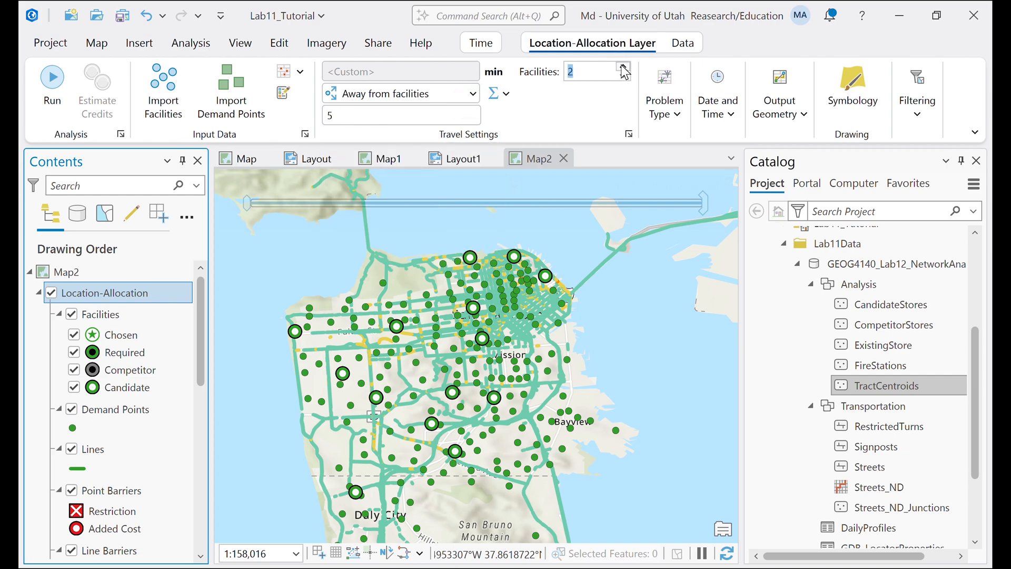
left_click(621, 67)
- Set the problem type to Maximize Attendance and run the location-allocation analysis
left_click(661, 112)
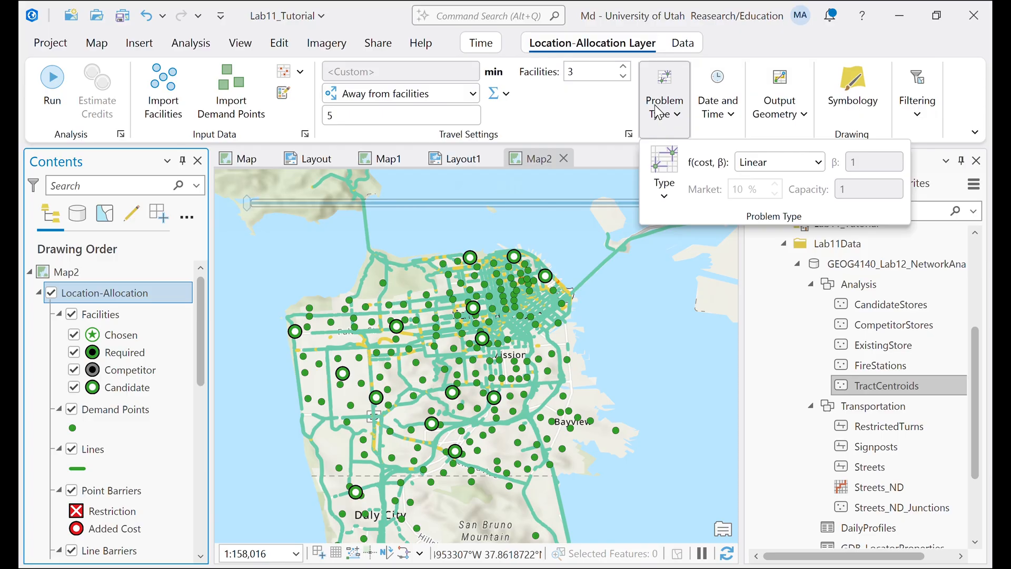
left_click(664, 108)
left_click(664, 108)
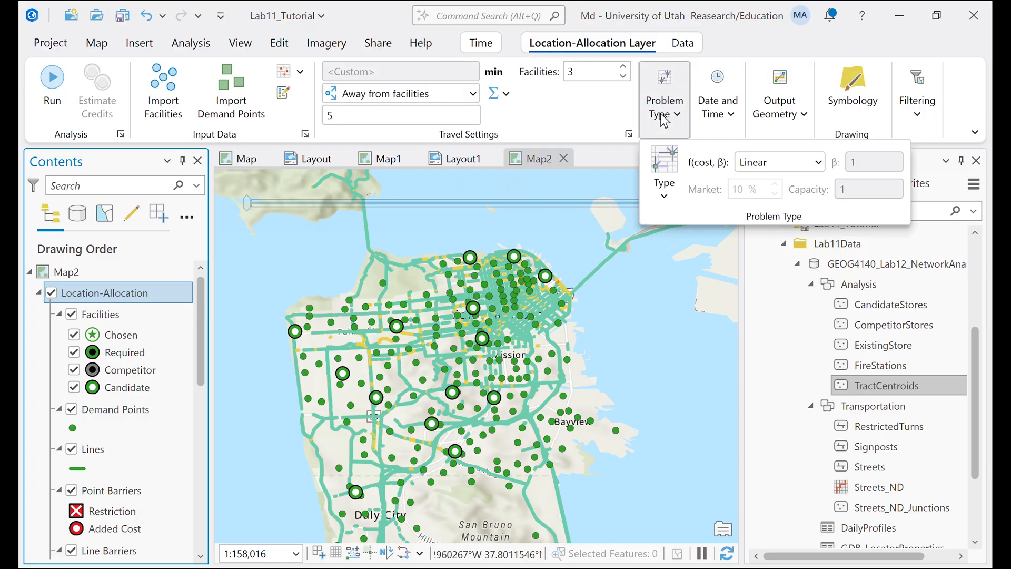
left_click(668, 194)
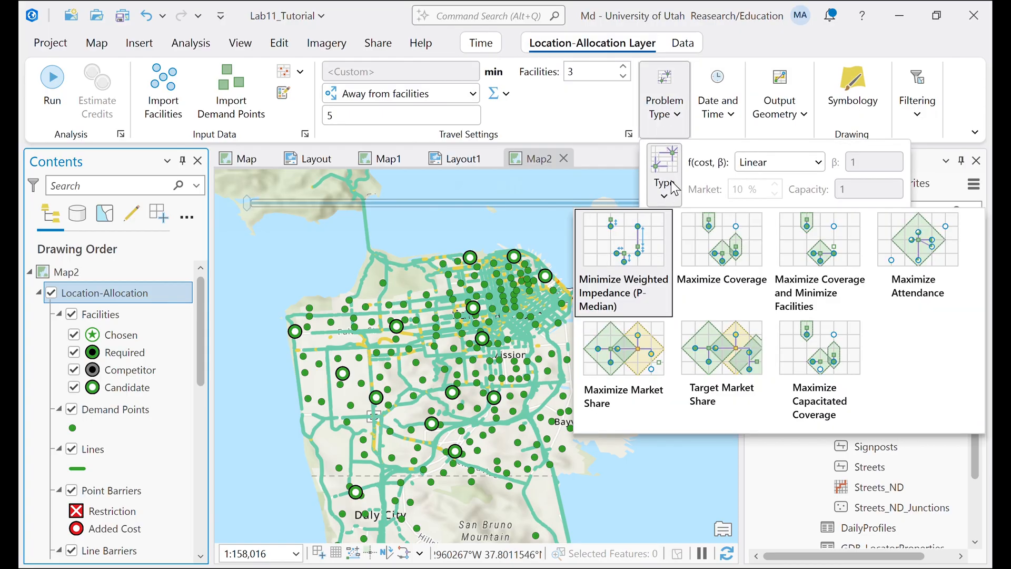
left_click(916, 257)
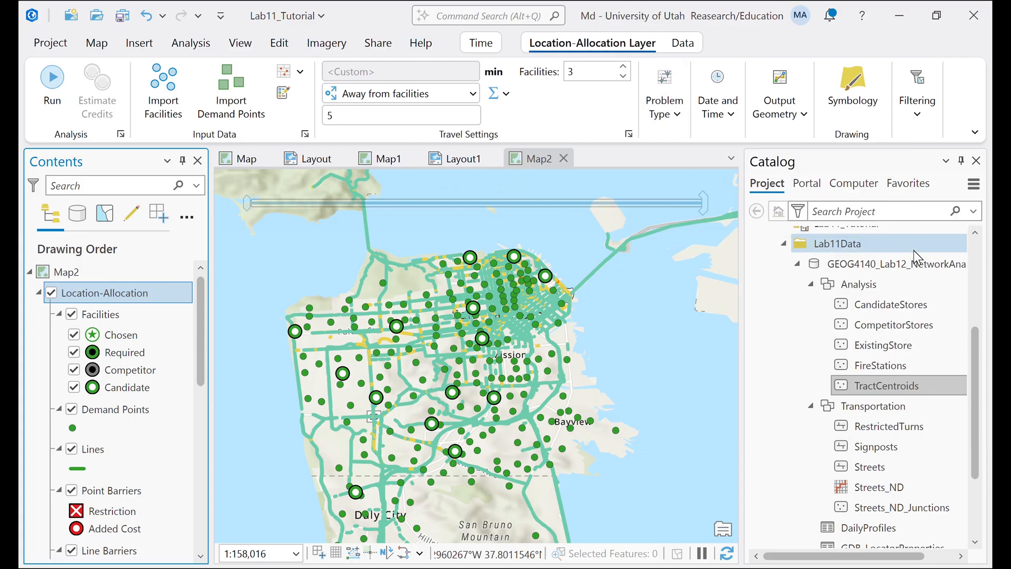
left_click(54, 84)
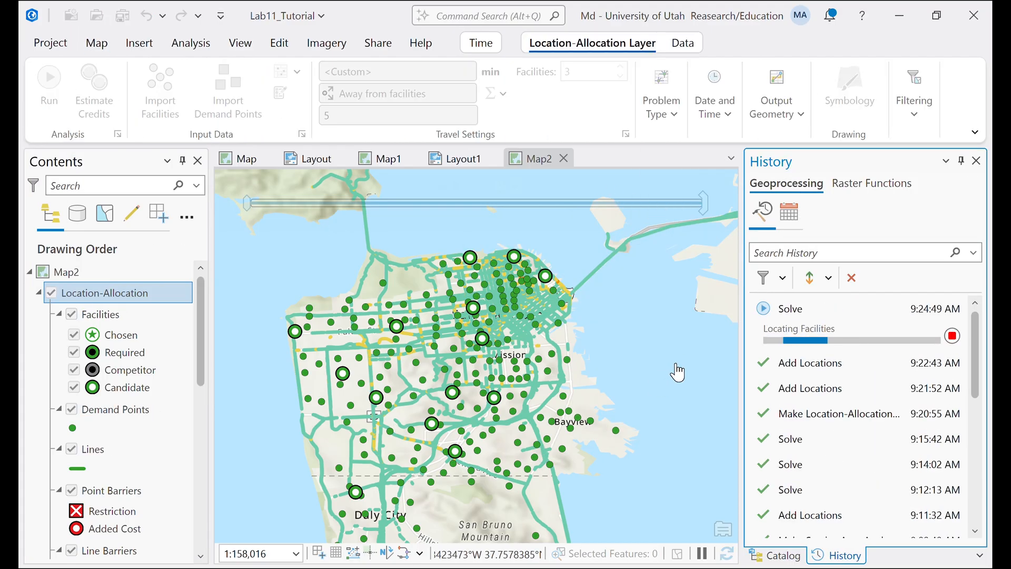
left_click_drag(660, 342, 696, 299)
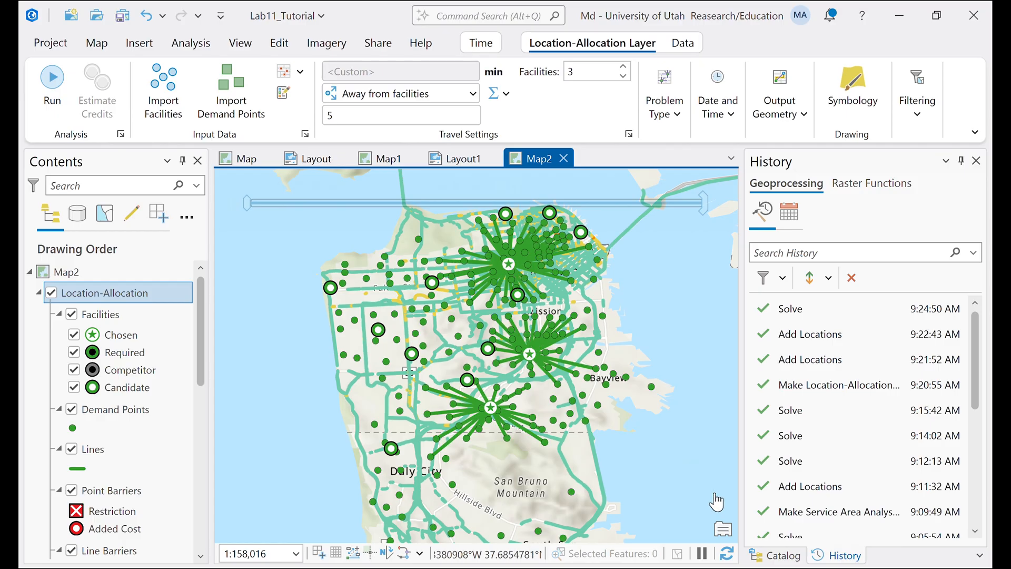
- Read the remaining location-allocation steps in the lab PDF about existing and competitor stores, and return to ArcGIS Pro
key("alt+Tab")
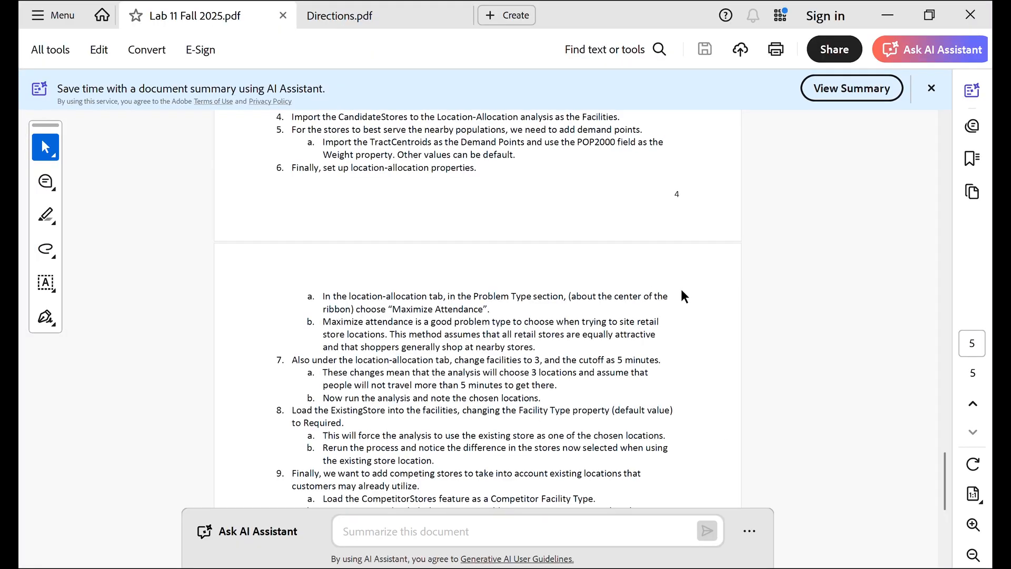
scroll(643, 285, "down", 3)
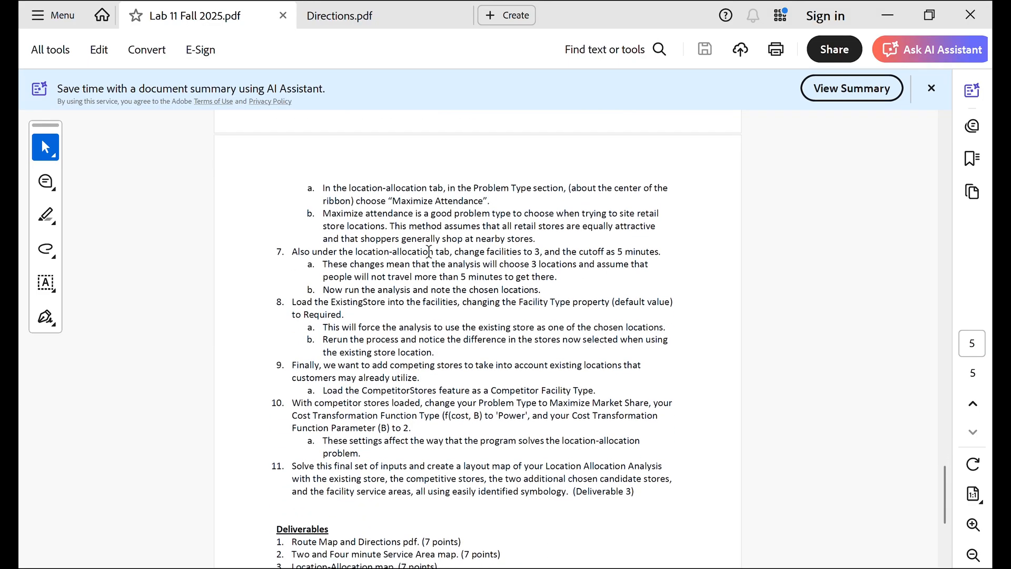
scroll(429, 251, "down", 1)
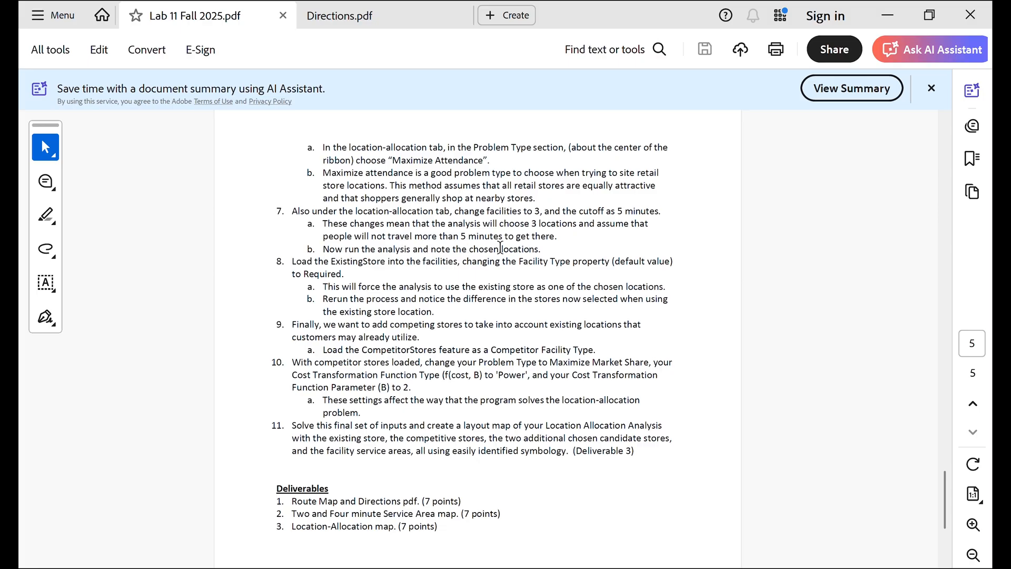
left_click(888, 15)
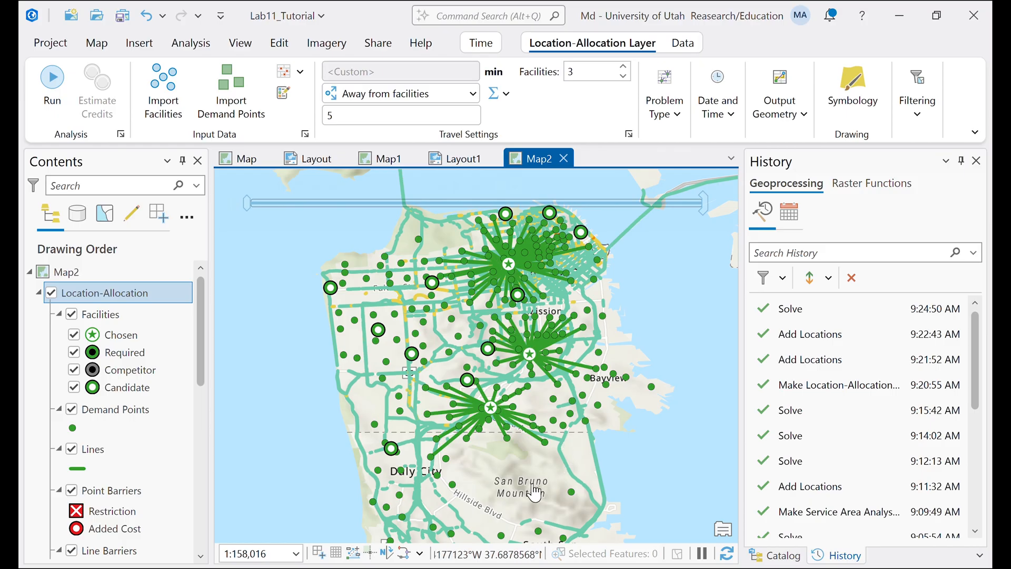
key("alt+Tab")
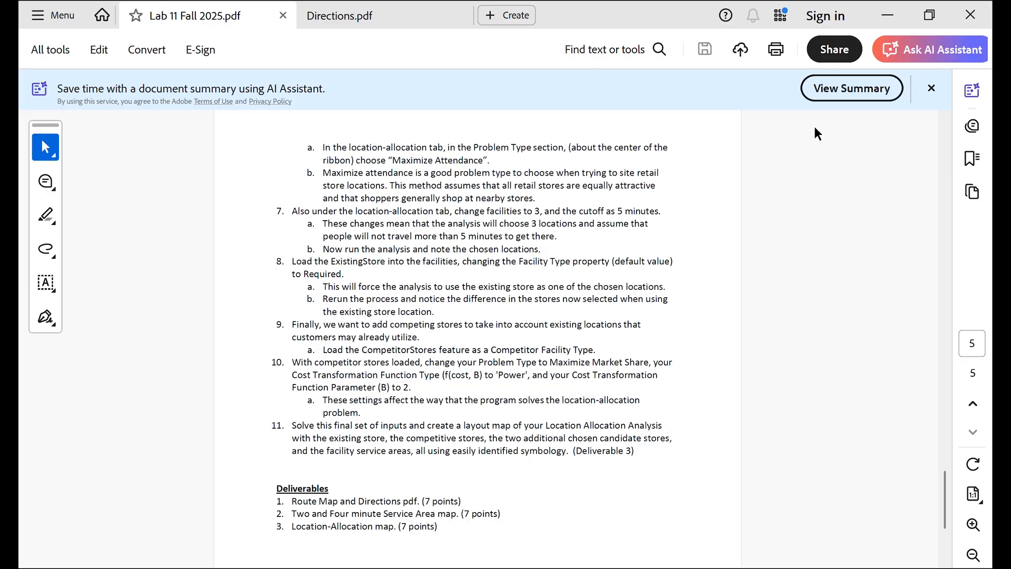
left_click(889, 15)
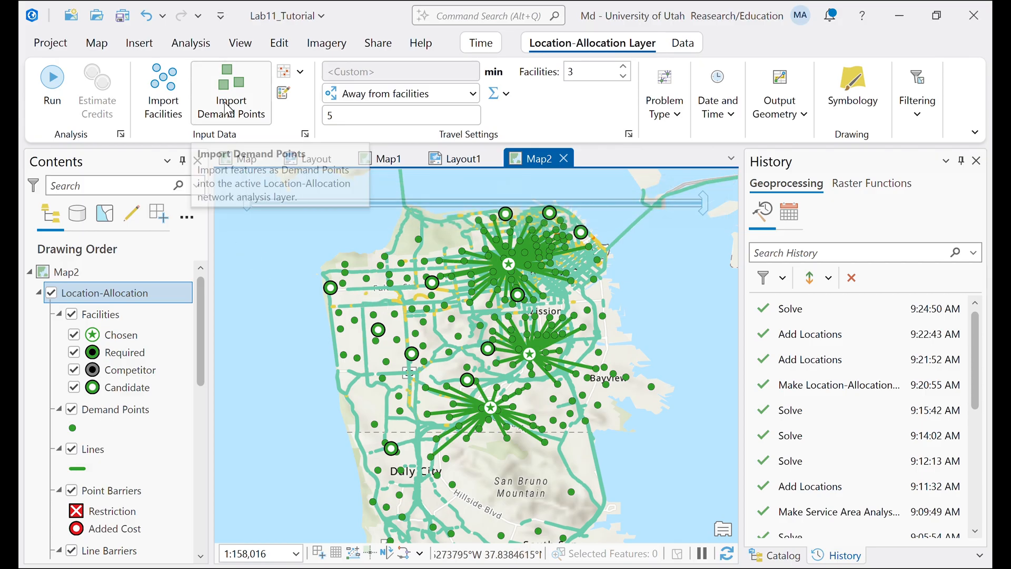
- Import ExistingStore into Facilities with the FacilityType default value Required and rerun the location-allocation analysis
left_click(163, 103)
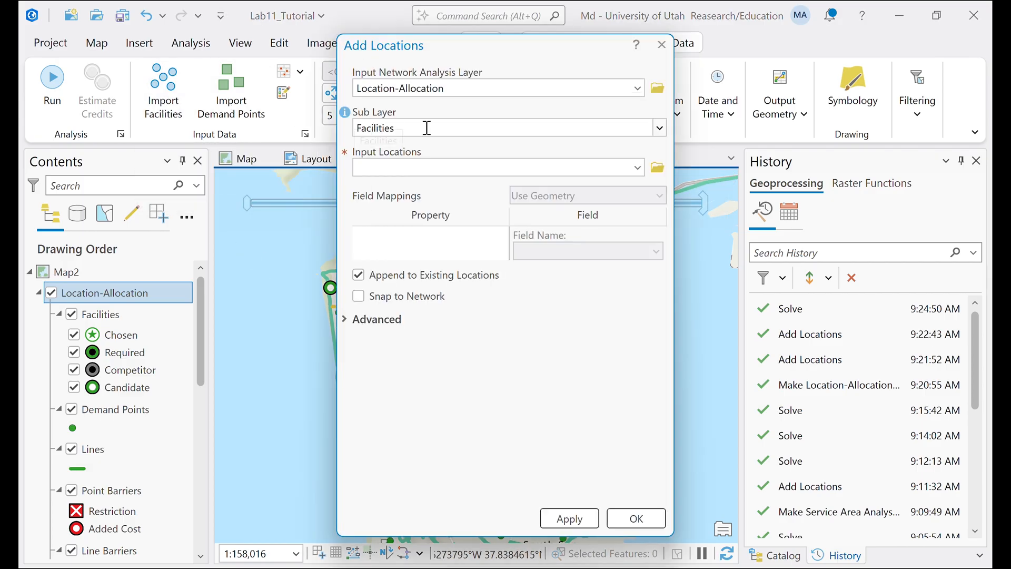
left_click(661, 128)
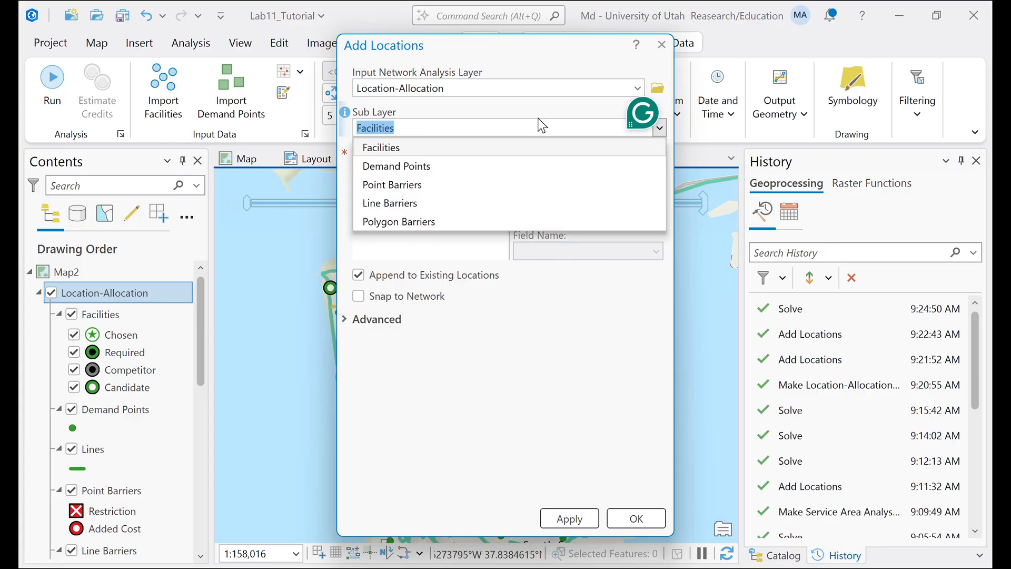
left_click(508, 109)
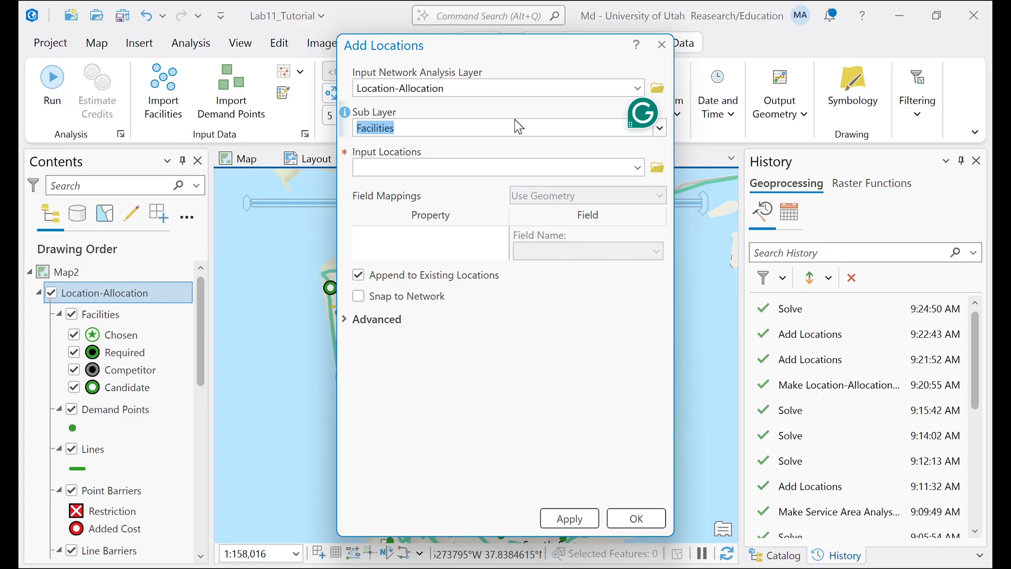
left_click(639, 167)
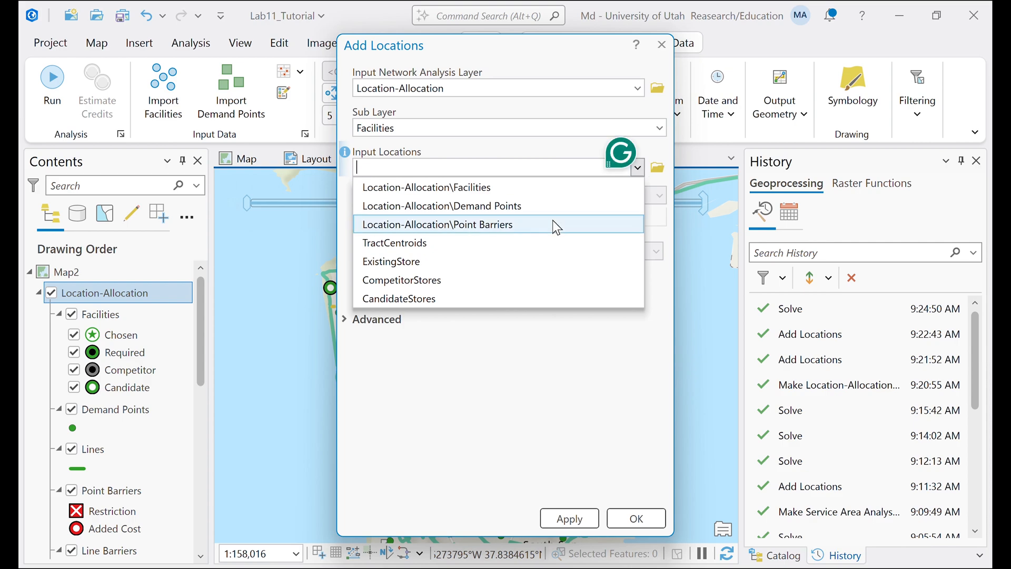
left_click(406, 262)
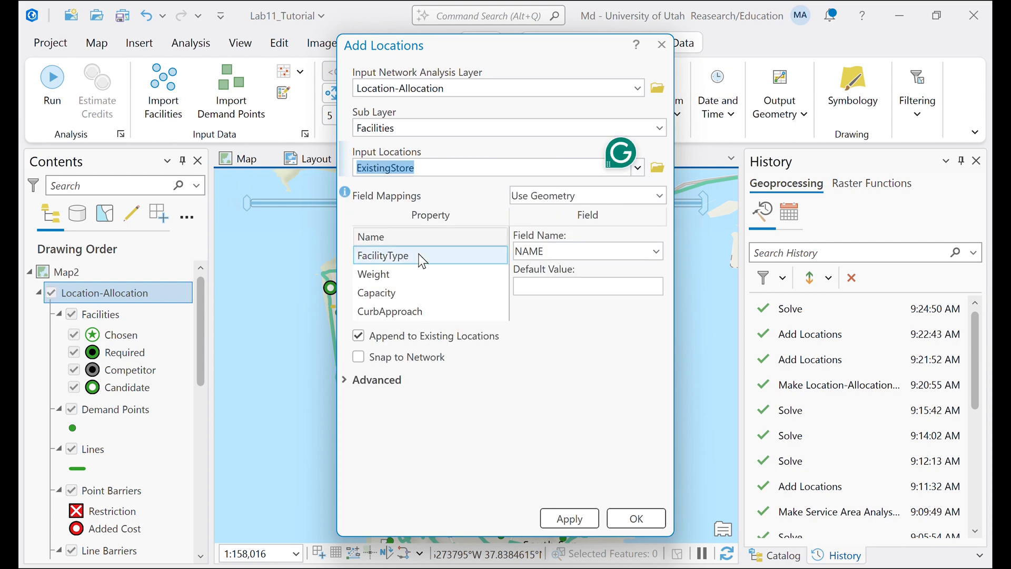
left_click(378, 257)
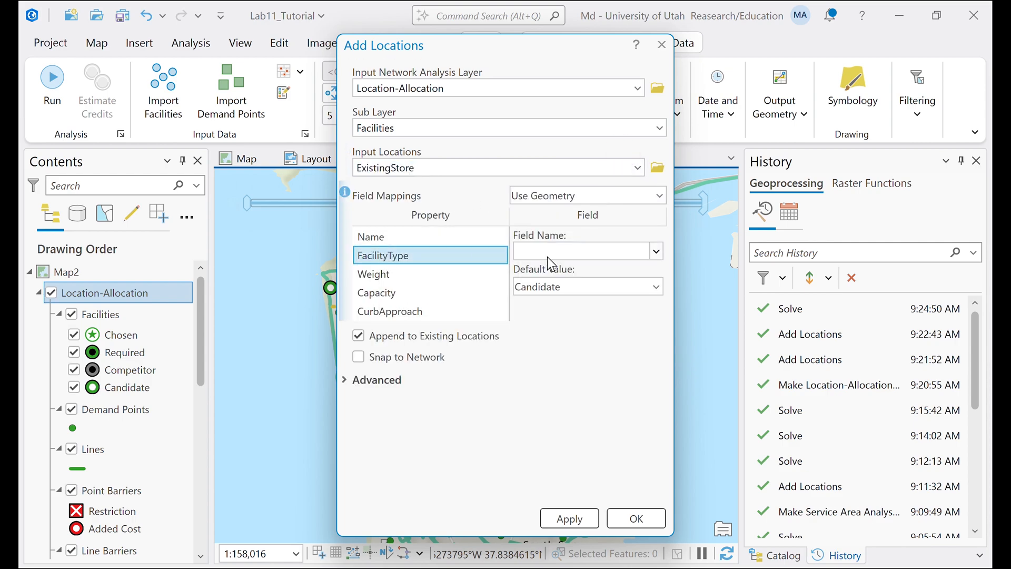
left_click(658, 289)
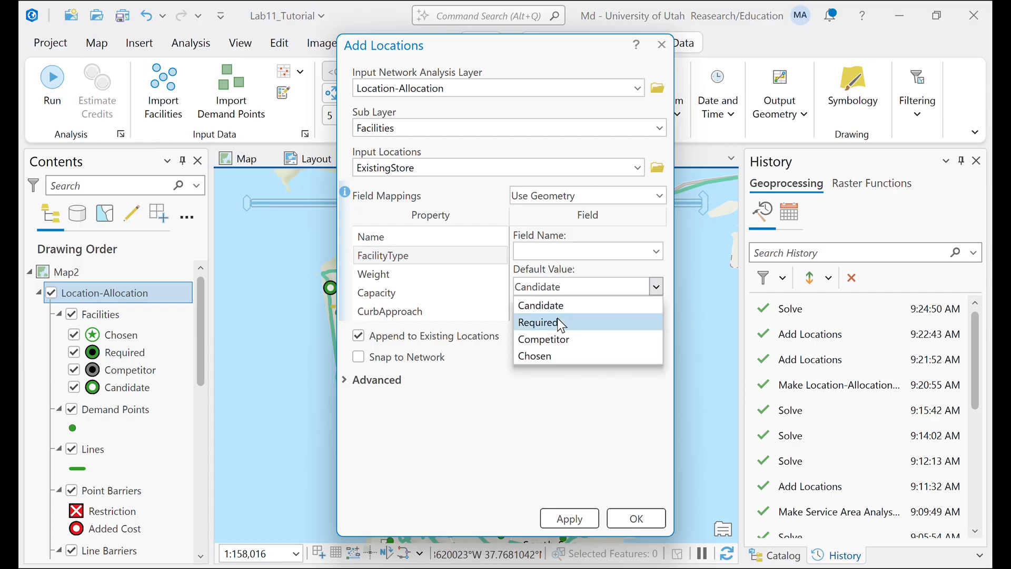
left_click(531, 323)
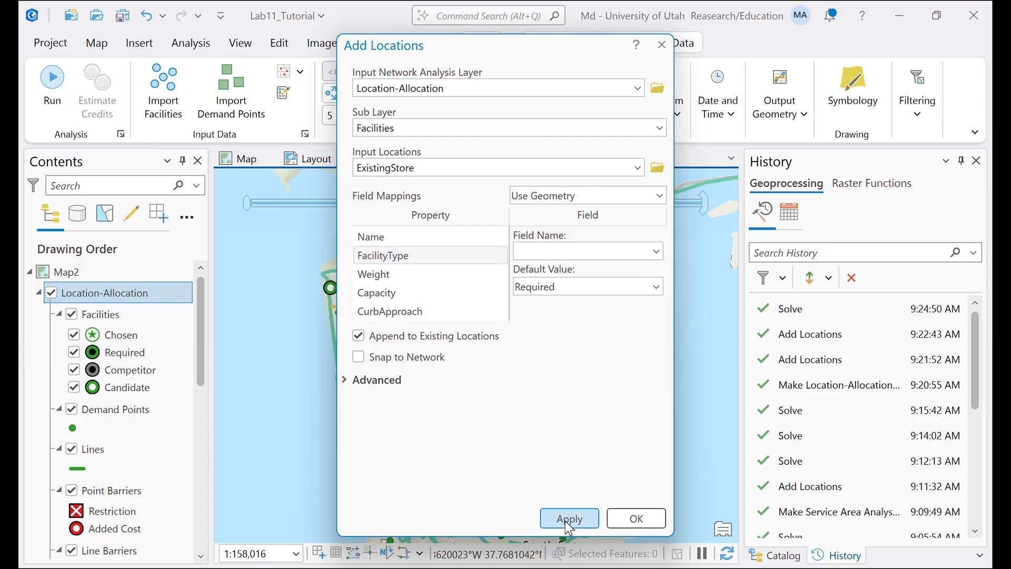
left_click(637, 520)
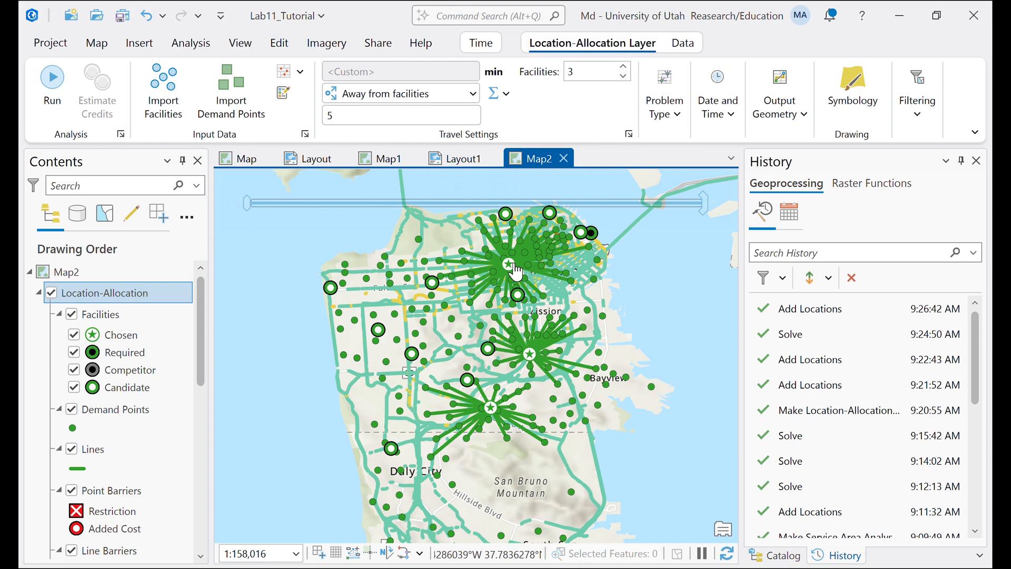
left_click(53, 89)
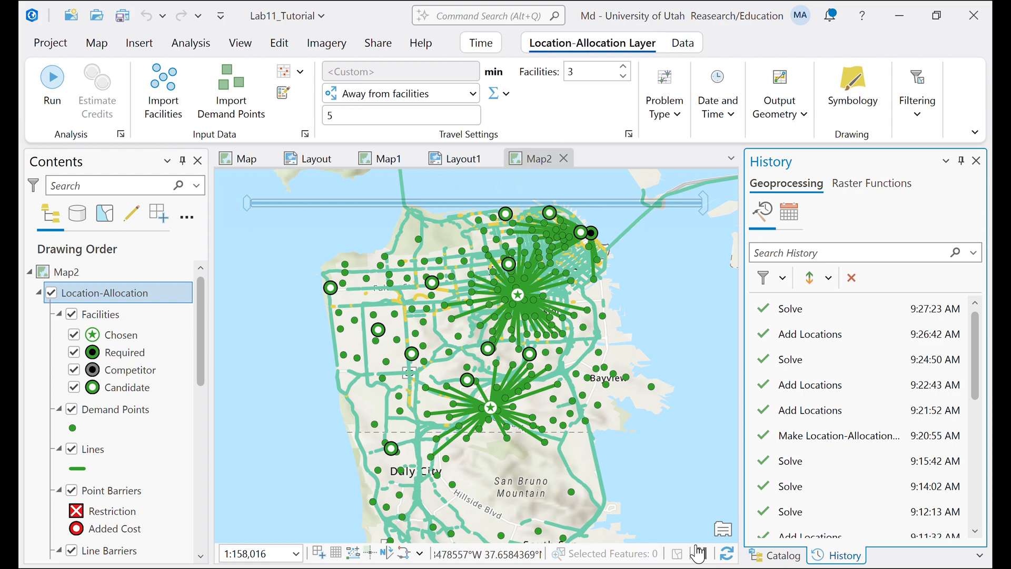
- Check the competitor-store instruction in the lab PDF, and import CompetitorStores into Facilities with the FacilityType default value Competitor
left_click(669, 550)
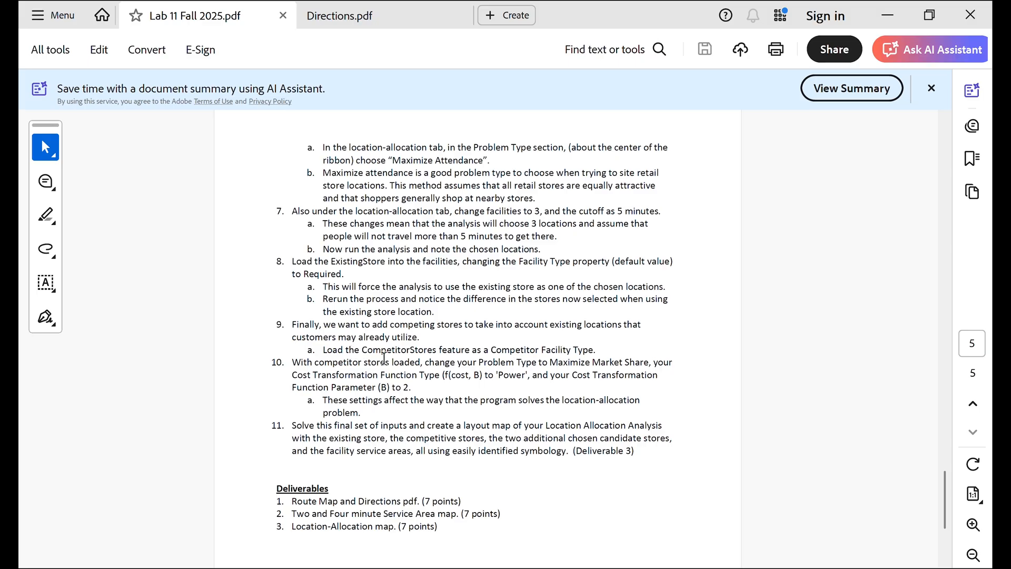
left_click(888, 15)
left_click(165, 115)
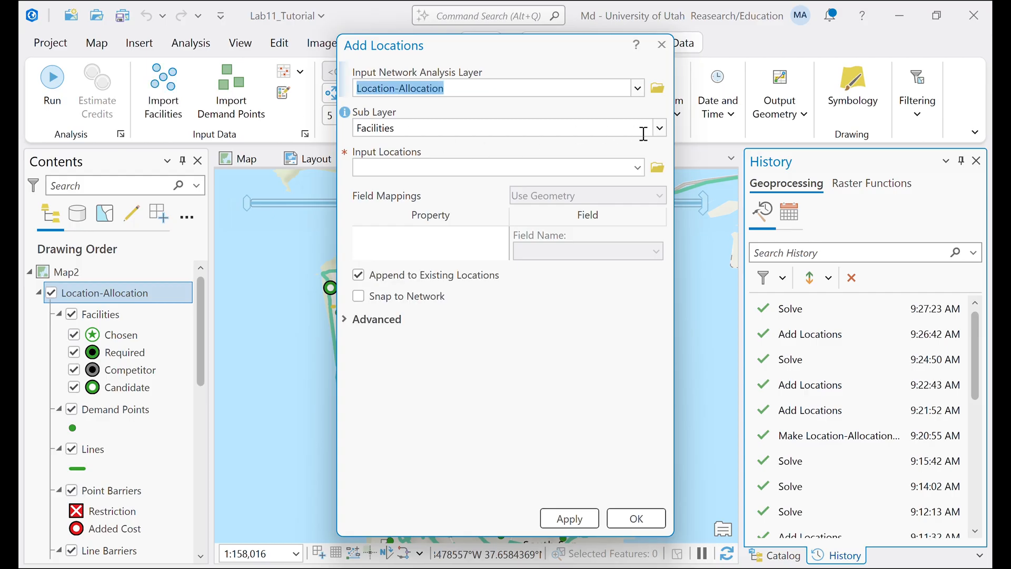
left_click(638, 167)
left_click(418, 279)
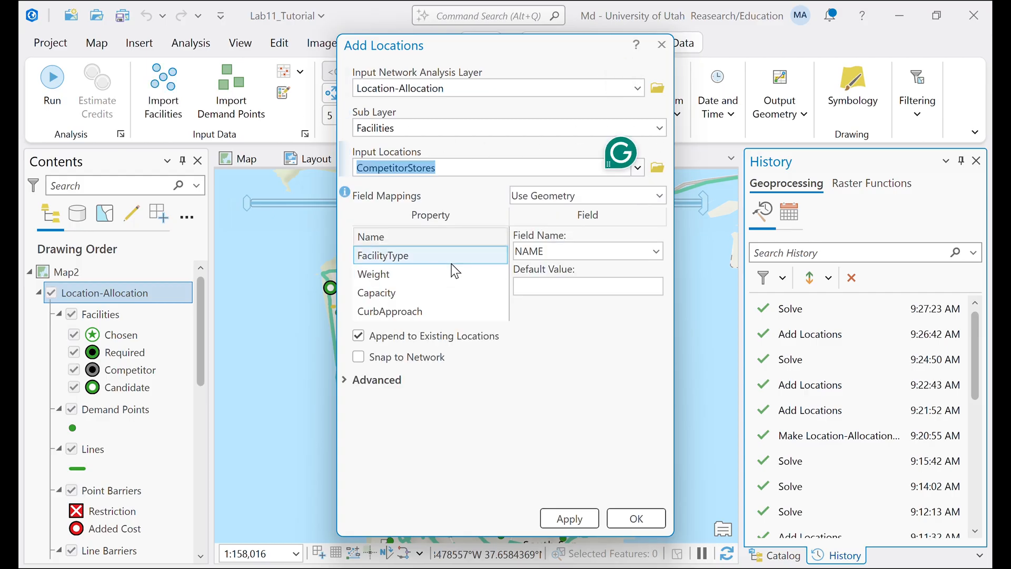
left_click(422, 259)
left_click(657, 291)
left_click(560, 338)
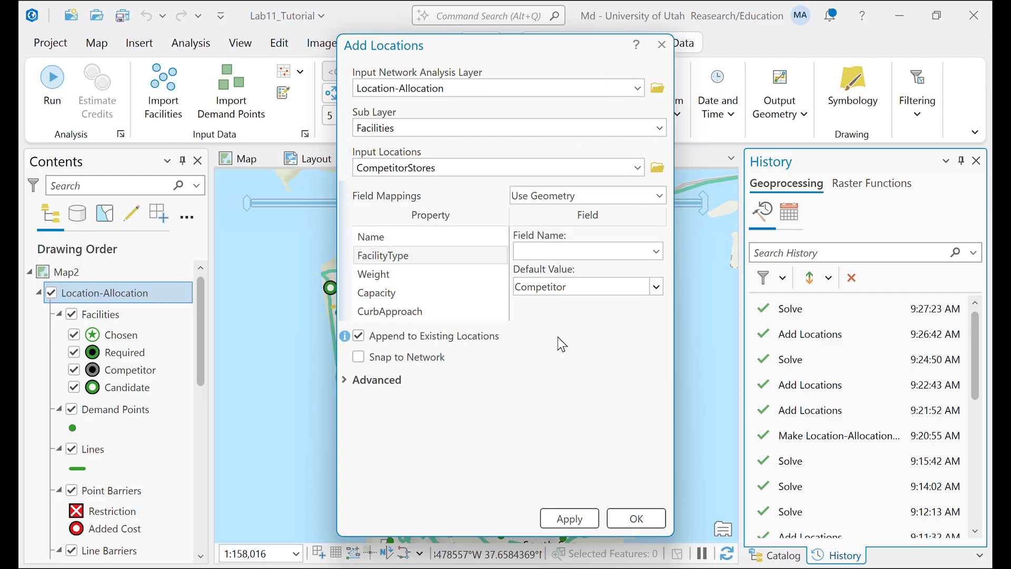
left_click(571, 520)
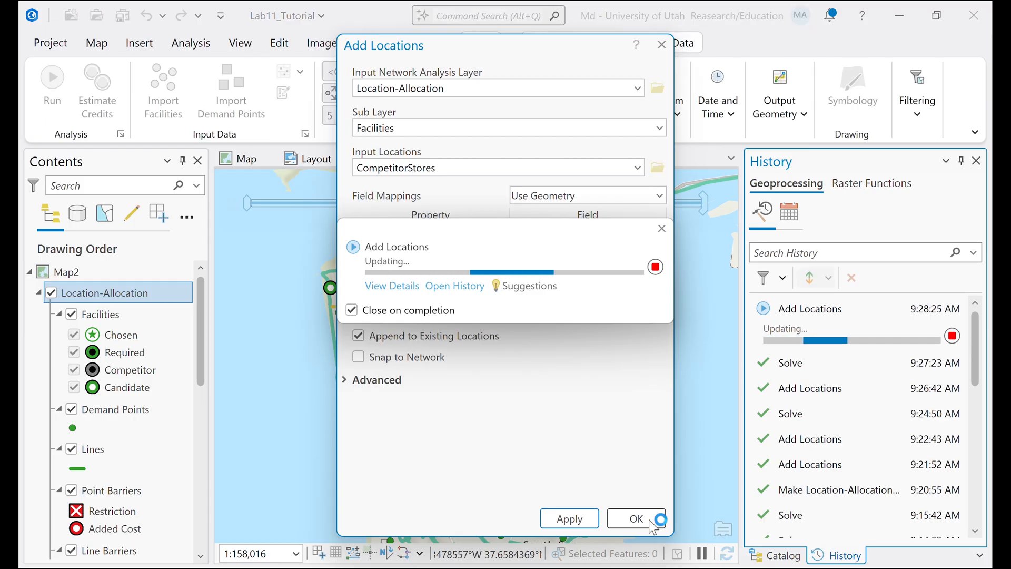
left_click(642, 519)
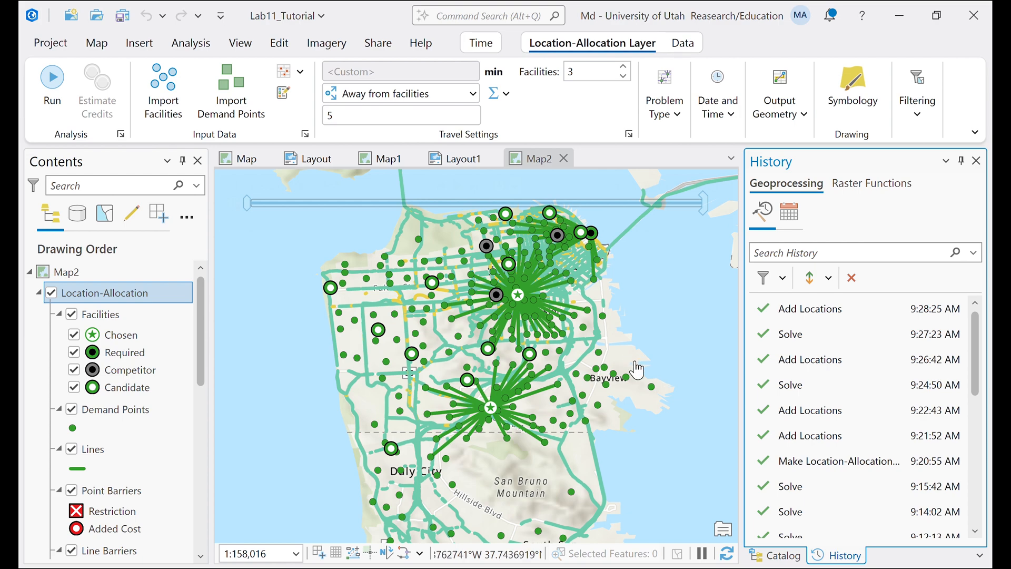
- Read step 10 of the lab PDF on the problem type and cost transformation settings, and return to ArcGIS Pro
left_click(730, 568)
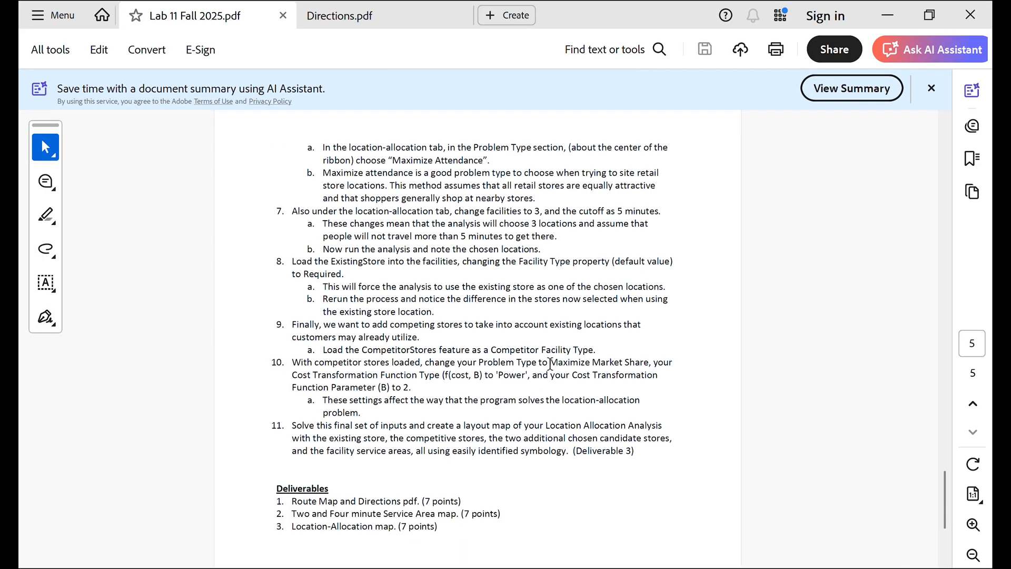
left_click_drag(550, 363, 649, 363)
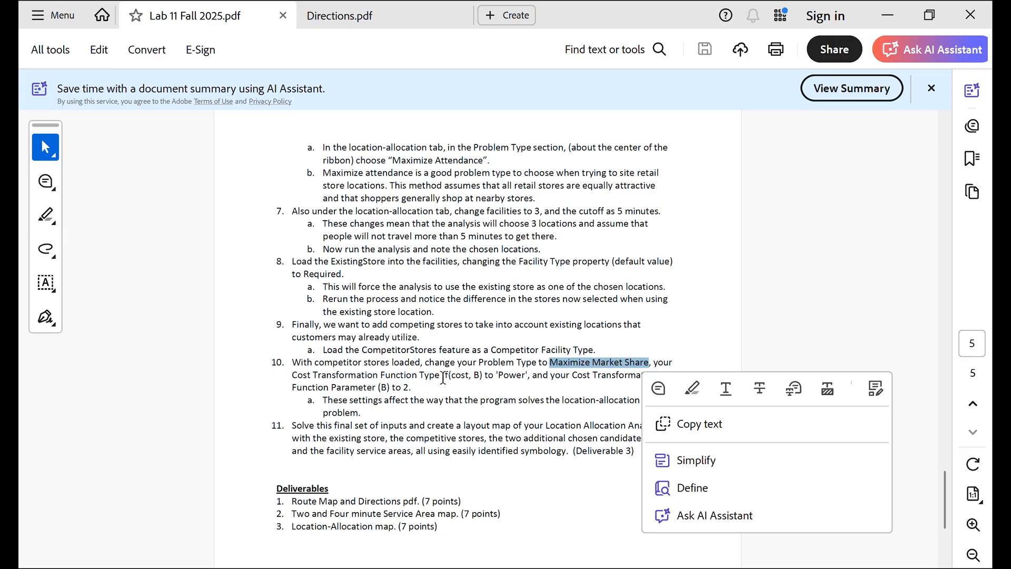
left_click_drag(443, 375, 530, 375)
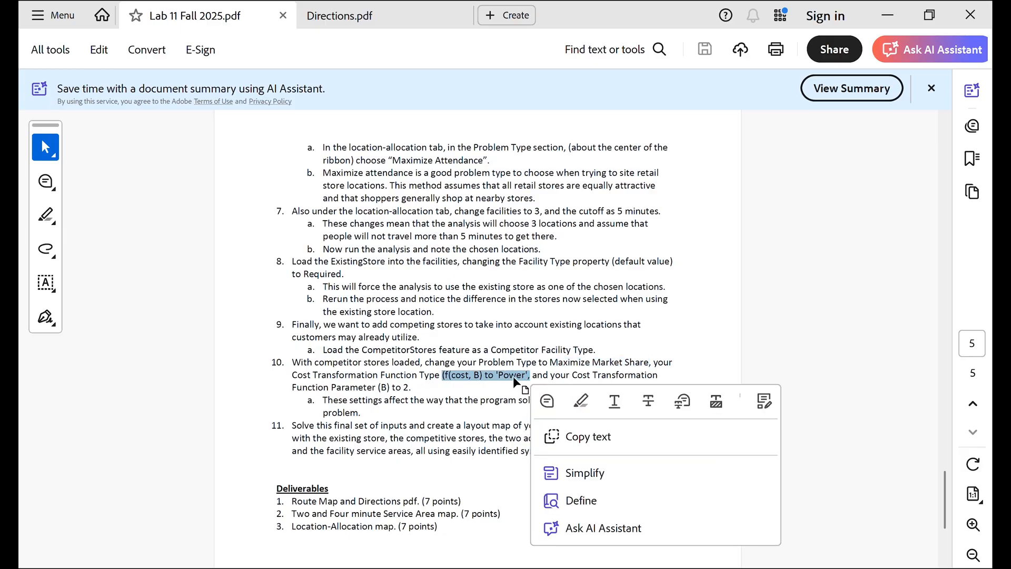
left_click_drag(404, 391, 414, 390)
left_click(514, 390)
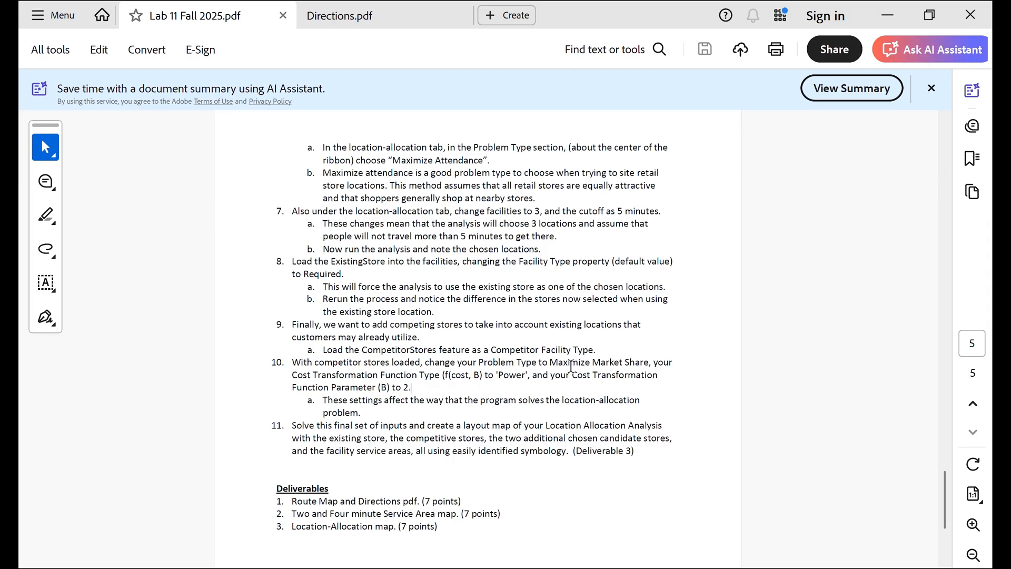
left_click_drag(551, 363, 649, 363)
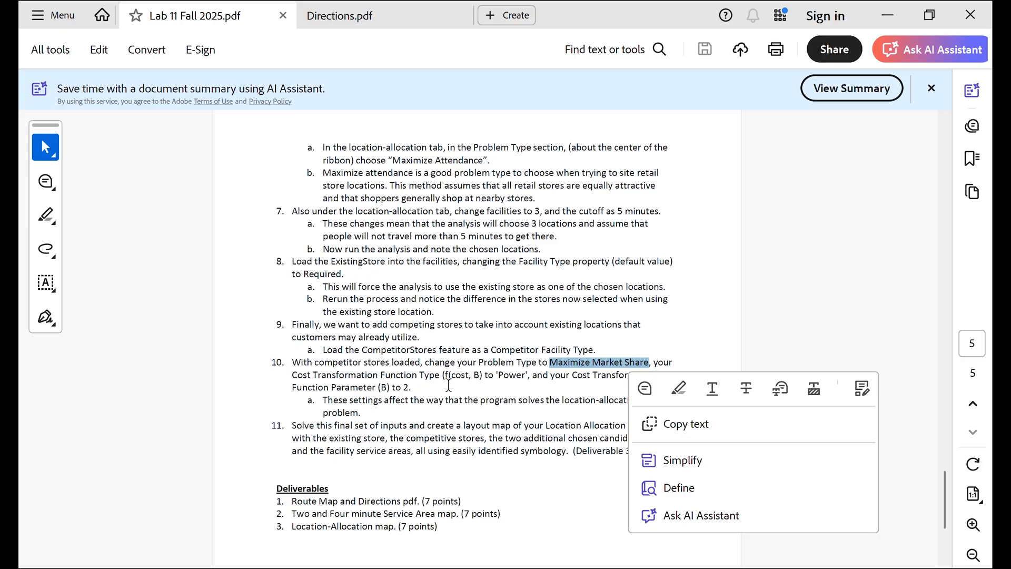
left_click(350, 380)
left_click_drag(289, 374, 516, 377)
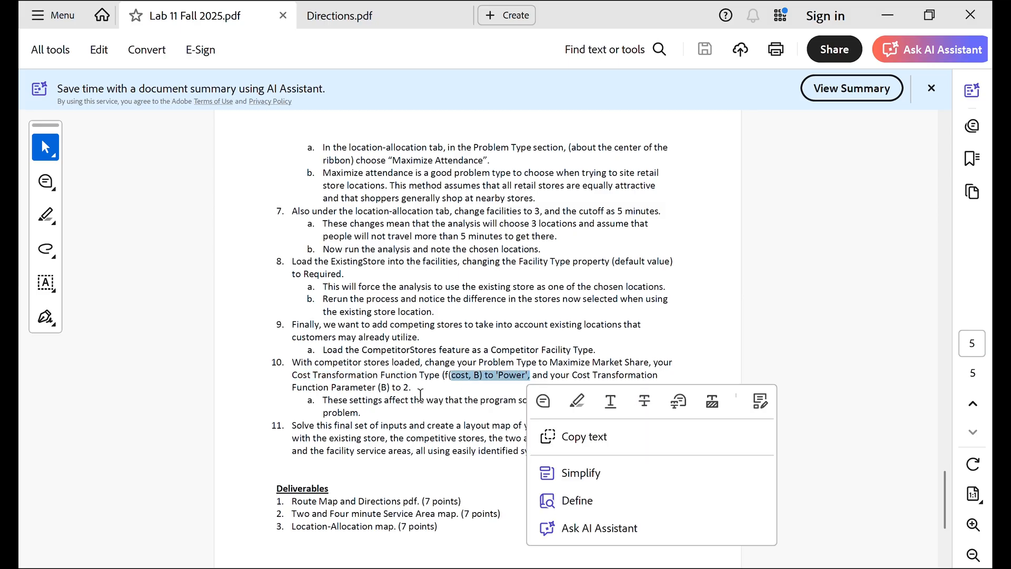
left_click_drag(420, 388, 405, 387)
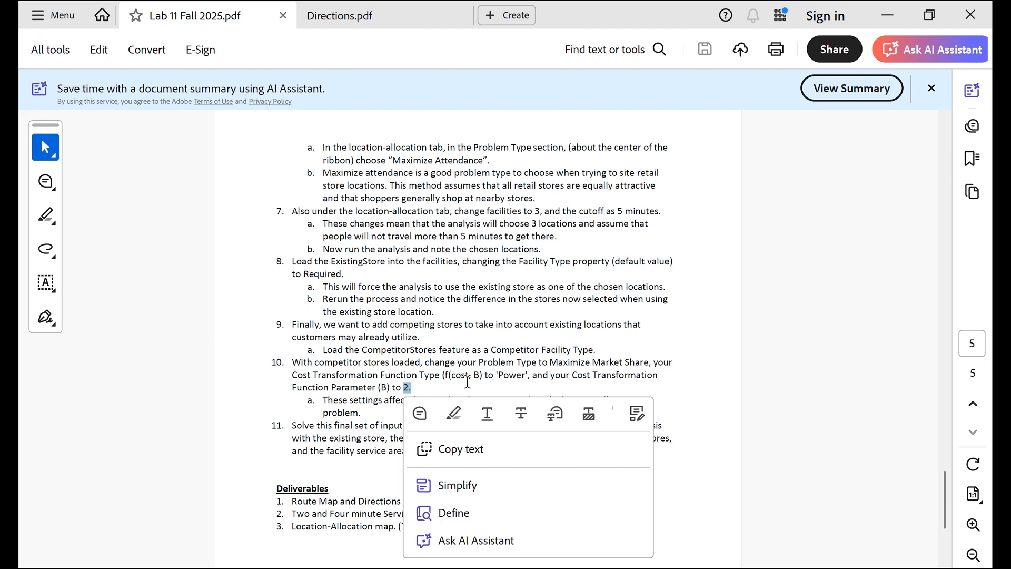
left_click(414, 388)
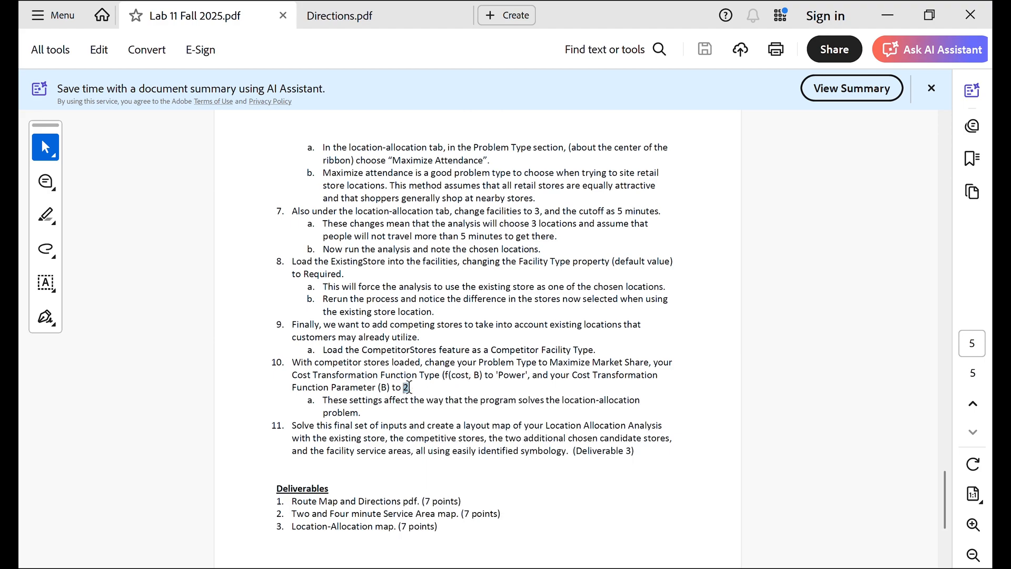
left_click_drag(409, 388, 458, 385)
left_click(426, 392)
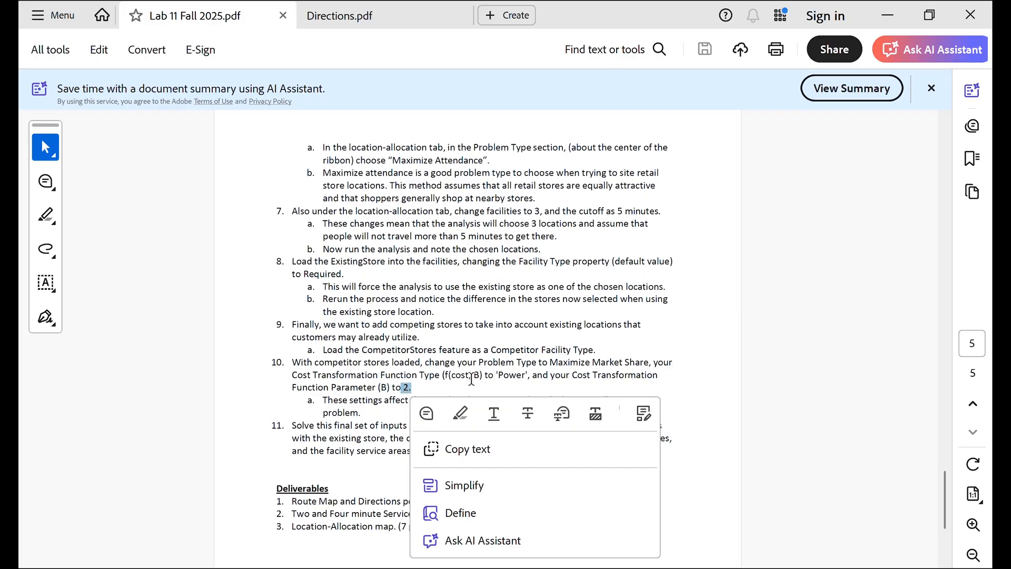
left_click(472, 379)
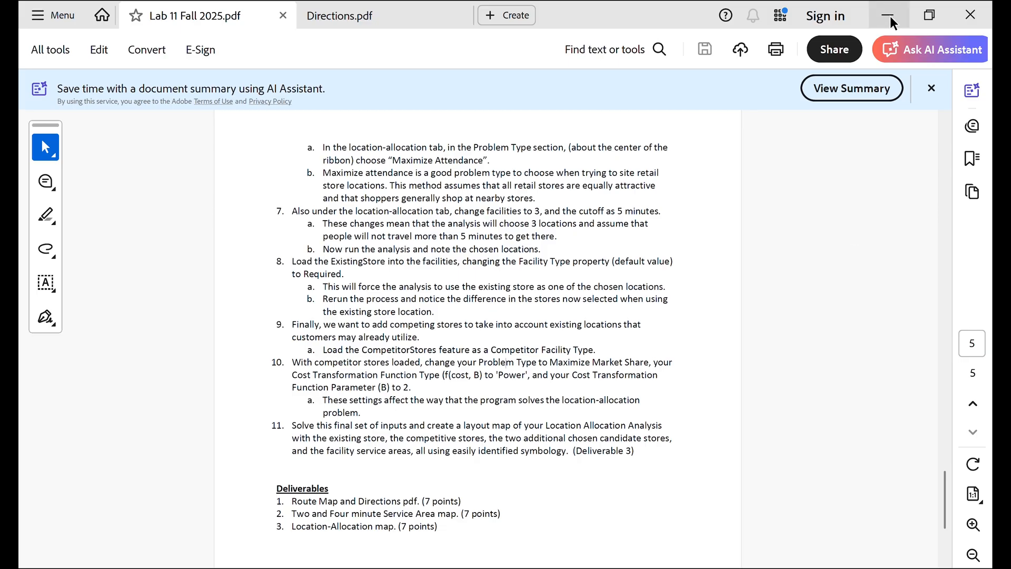
left_click_drag(550, 364, 633, 363)
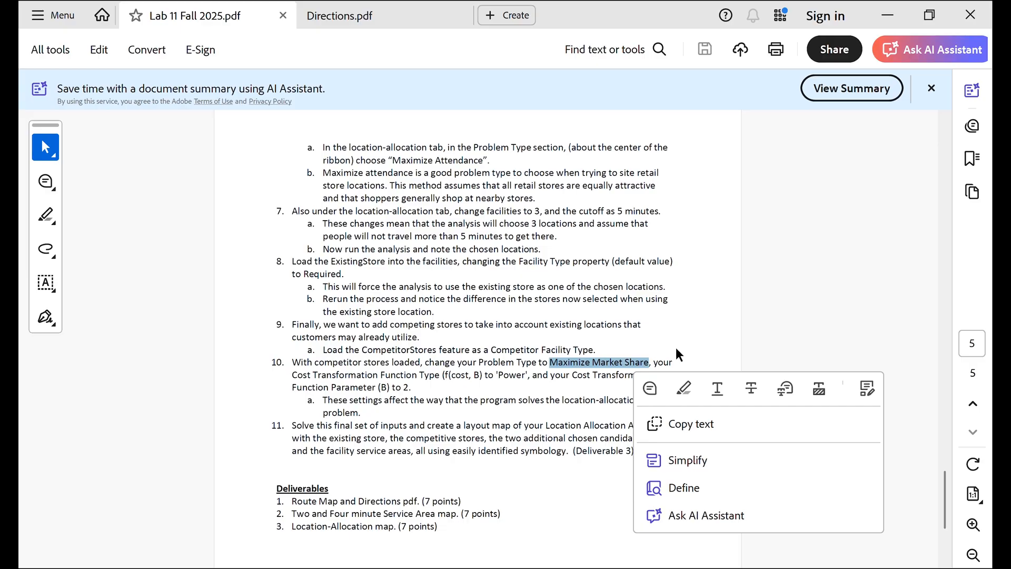
left_click(896, 16)
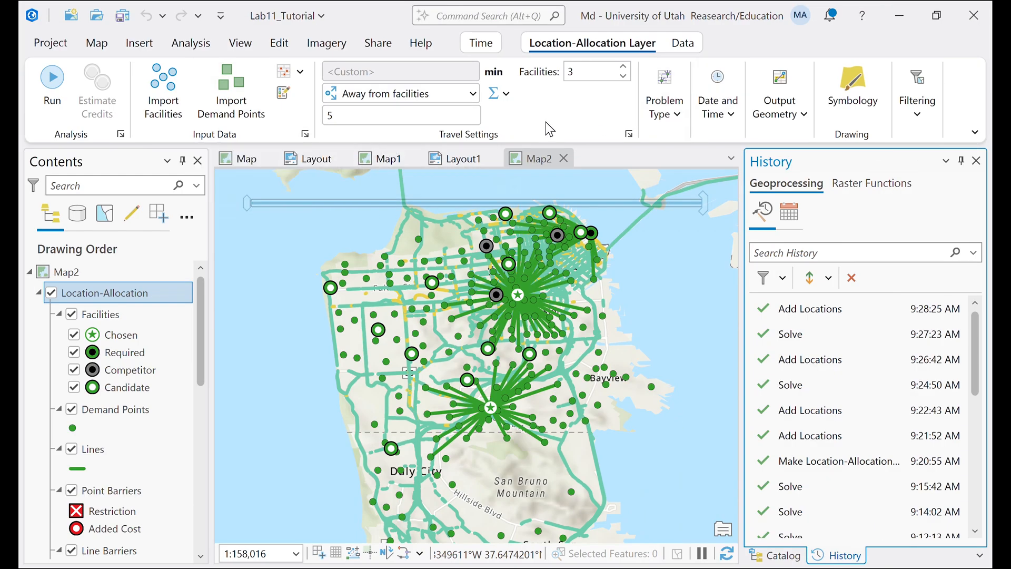
- Set the Location-Allocation layer's problem type to Maximize Market Share
left_click(679, 134)
left_click(663, 182)
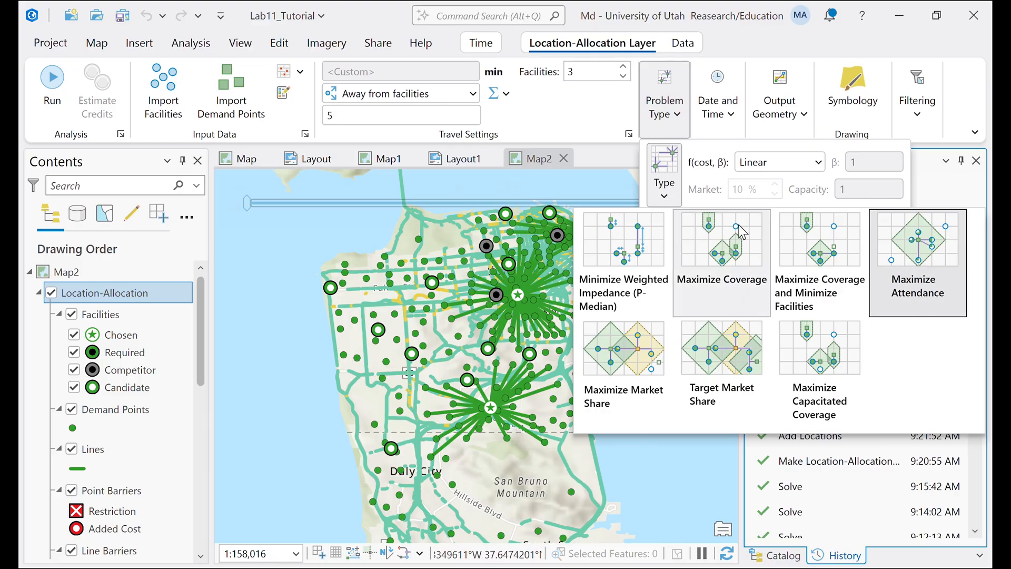
left_click(722, 351)
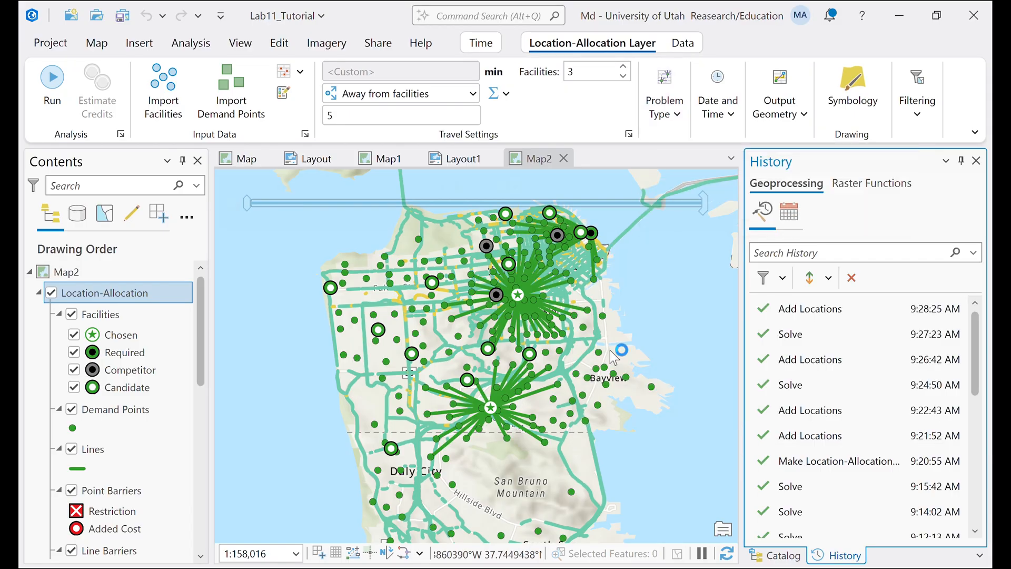
left_click(665, 105)
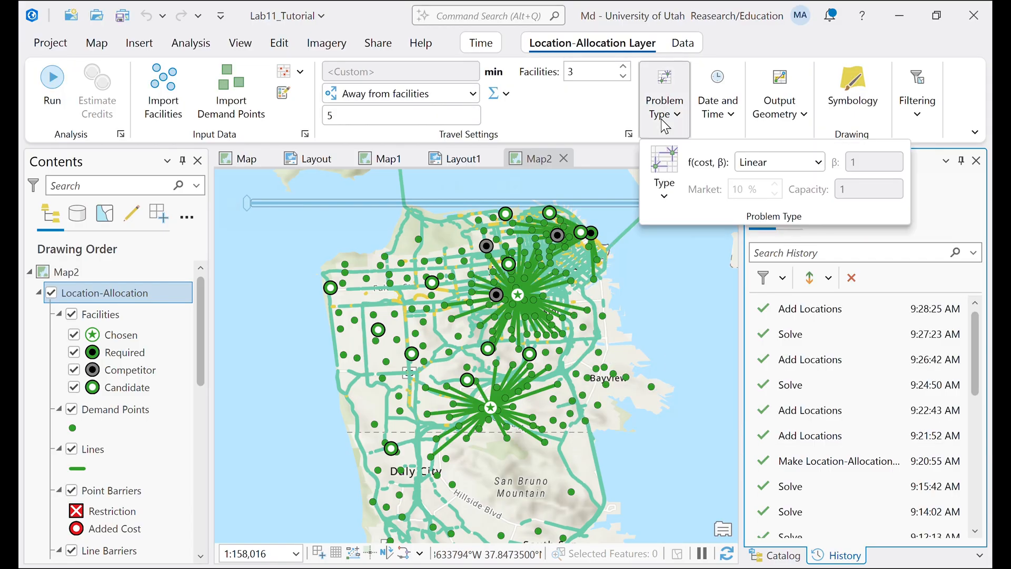
left_click(664, 182)
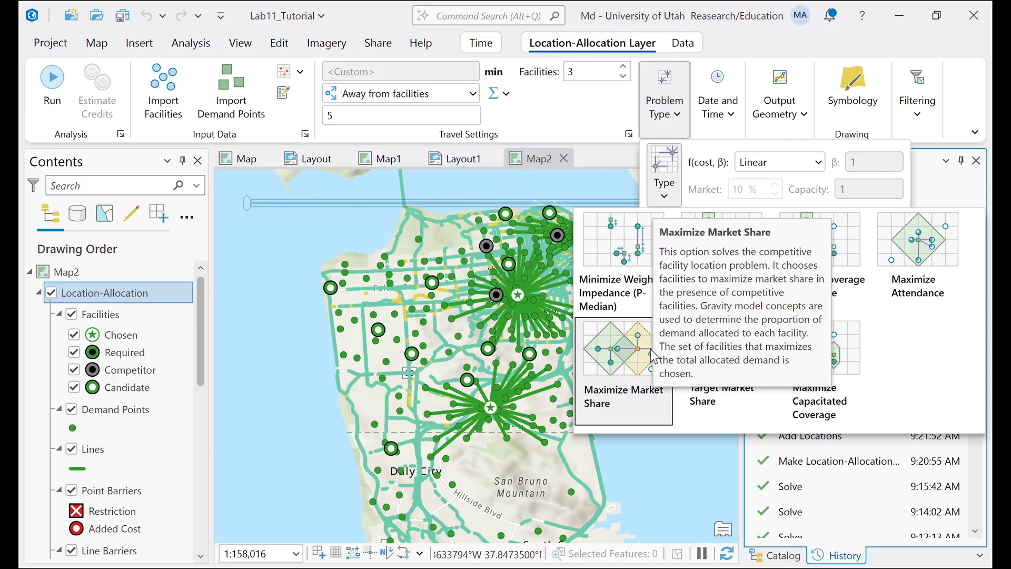
left_click(719, 153)
- Set the cost transformation function f(cost, β) to Power and its β parameter to 2
left_click(817, 163)
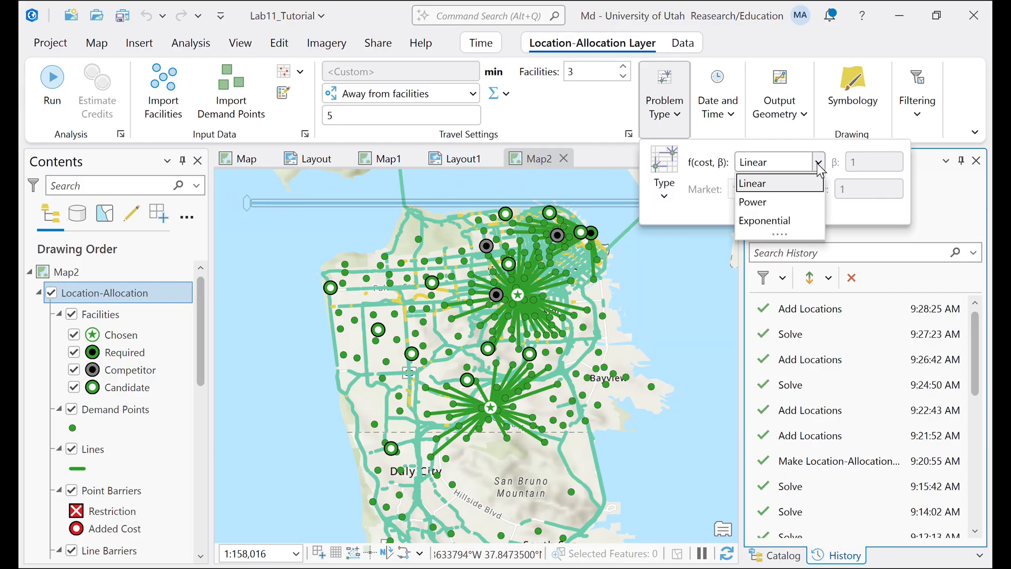
left_click(776, 189)
left_click(665, 106)
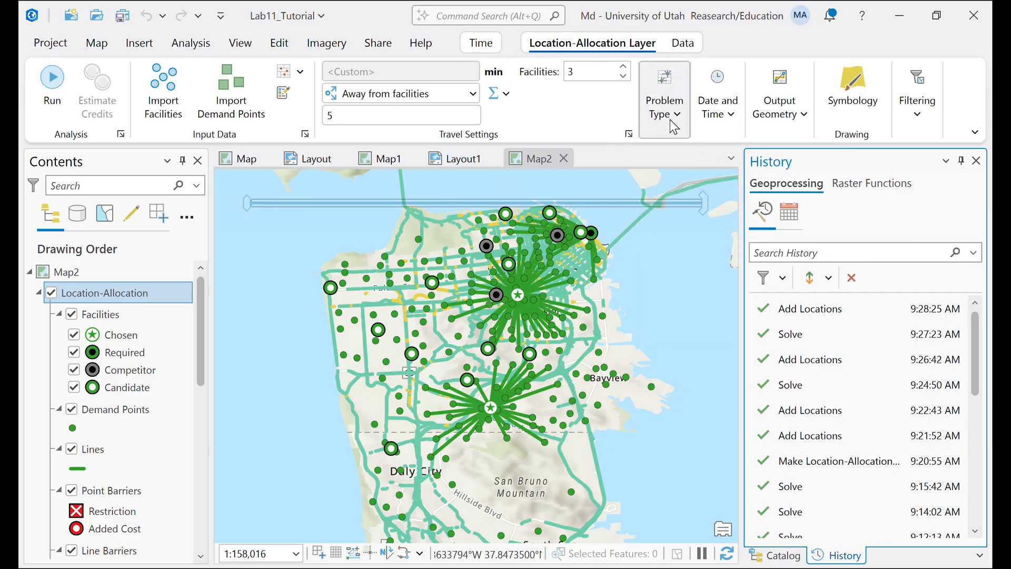
double_click(875, 162)
type("2")
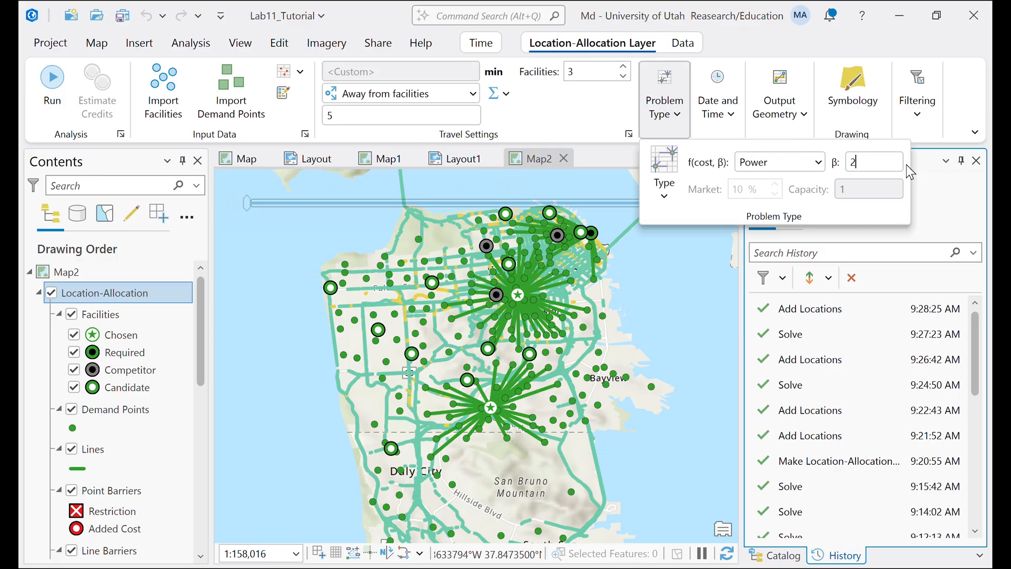
left_click(920, 172)
left_click(672, 111)
left_click(664, 170)
left_click(664, 169)
left_click(609, 117)
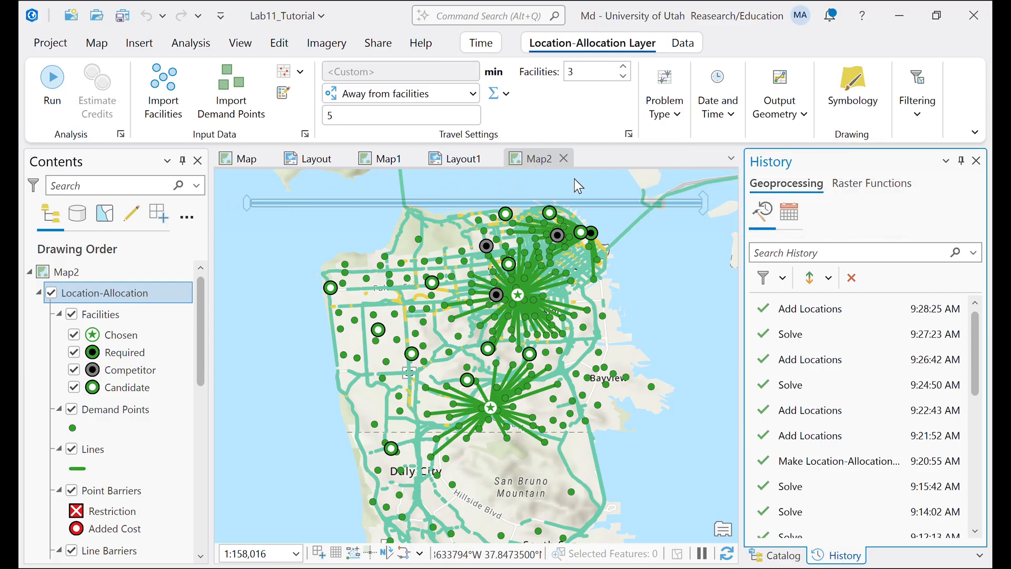
- Glance at the settings in the lab PDF and run the location-allocation analysis with the competitor stores included
key("alt+Tab")
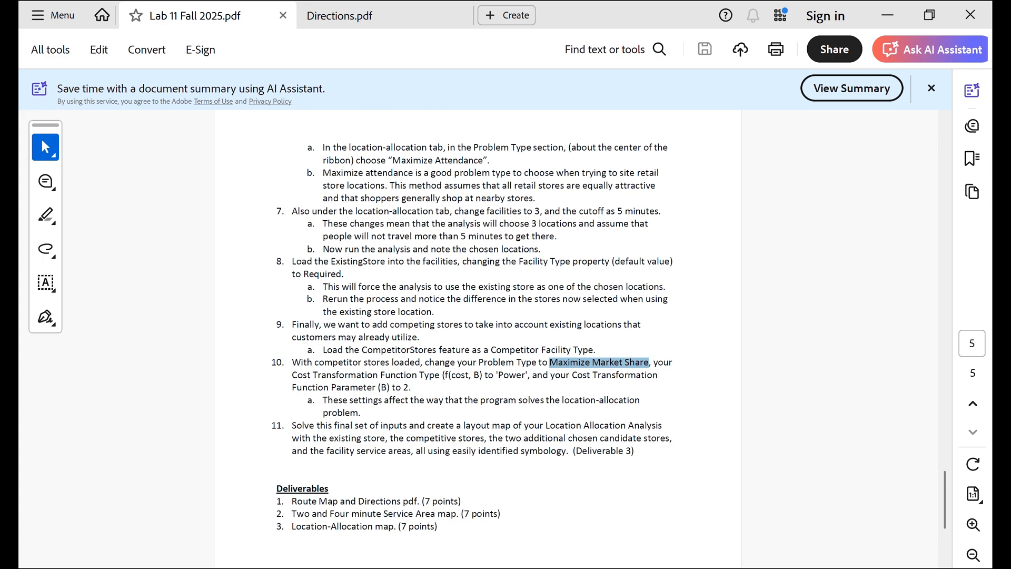
key("alt+Tab")
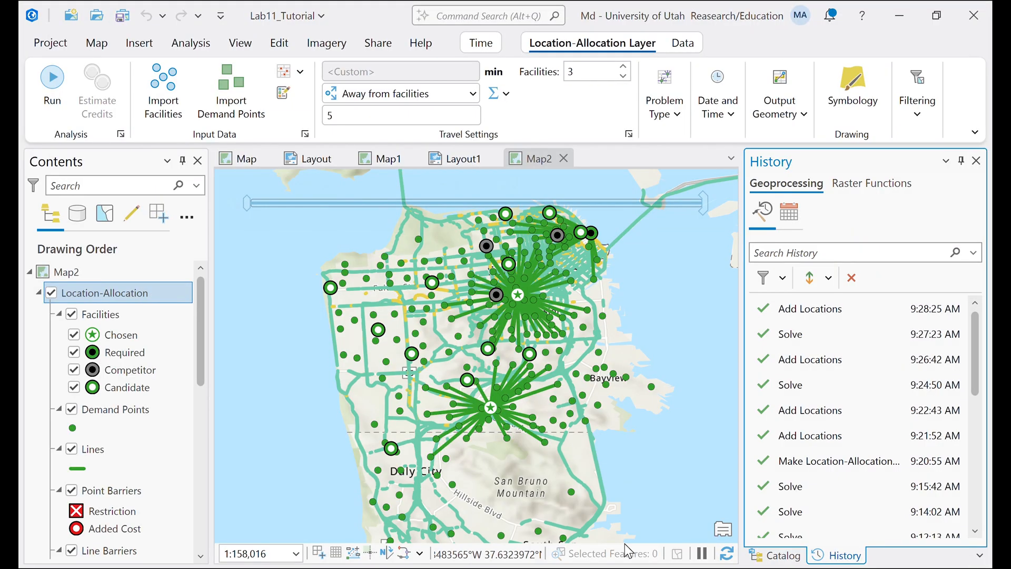
left_click(47, 83)
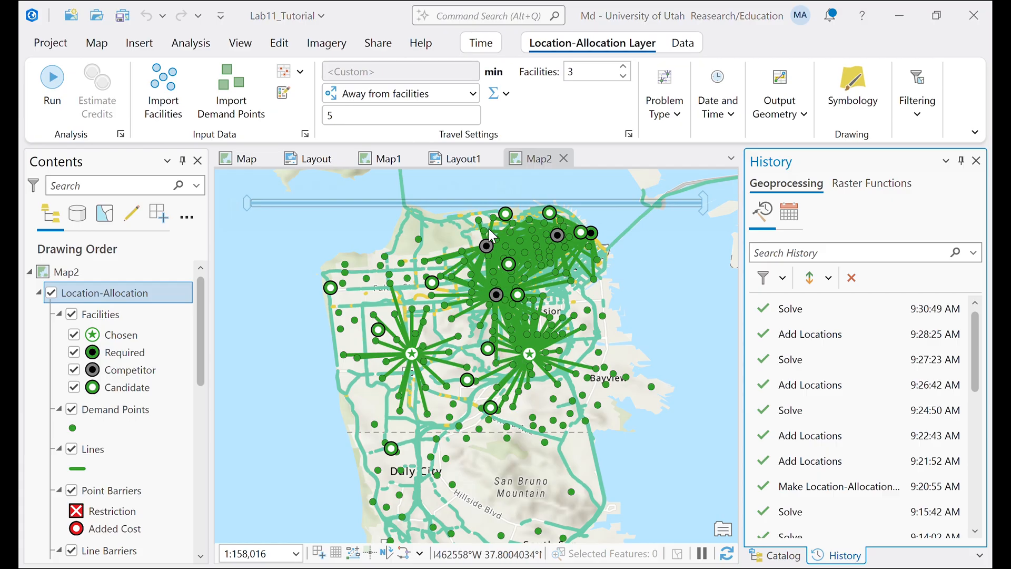
- Read the lab PDF's final step on the Location-Allocation layout map and its symbology, and return to ArcGIS Pro
mouse_move(554, 217)
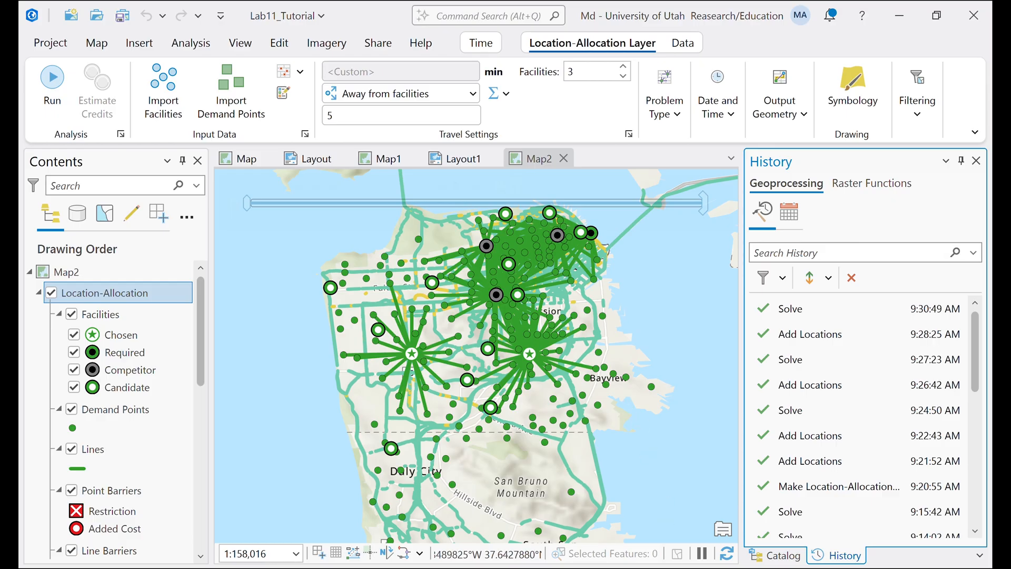
left_click(680, 568)
left_click(647, 412)
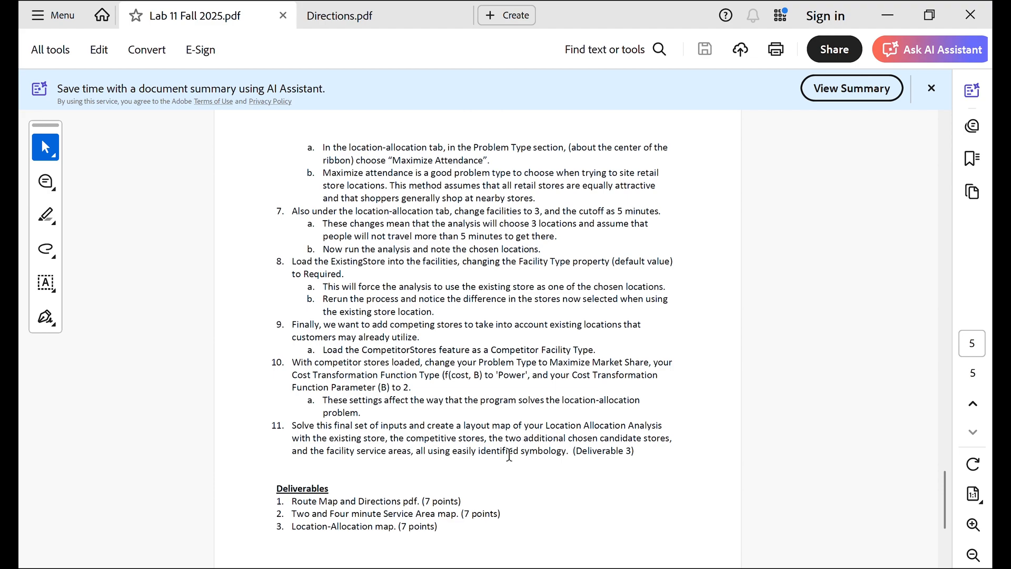
left_click(888, 15)
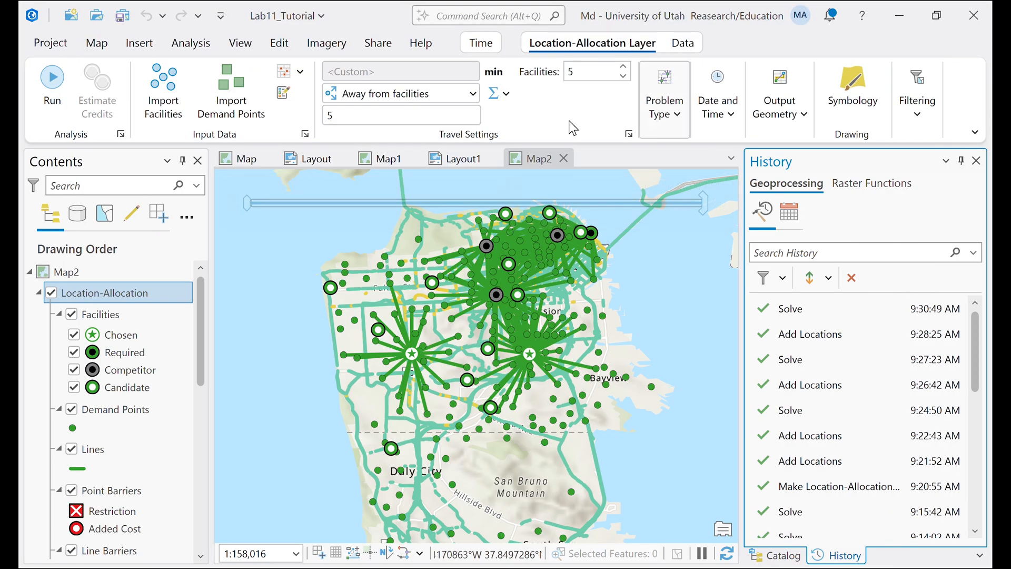
- Rerun the location-allocation analysis with 5 facilities and inspect the chosen stores down to South San Francisco
left_click(52, 87)
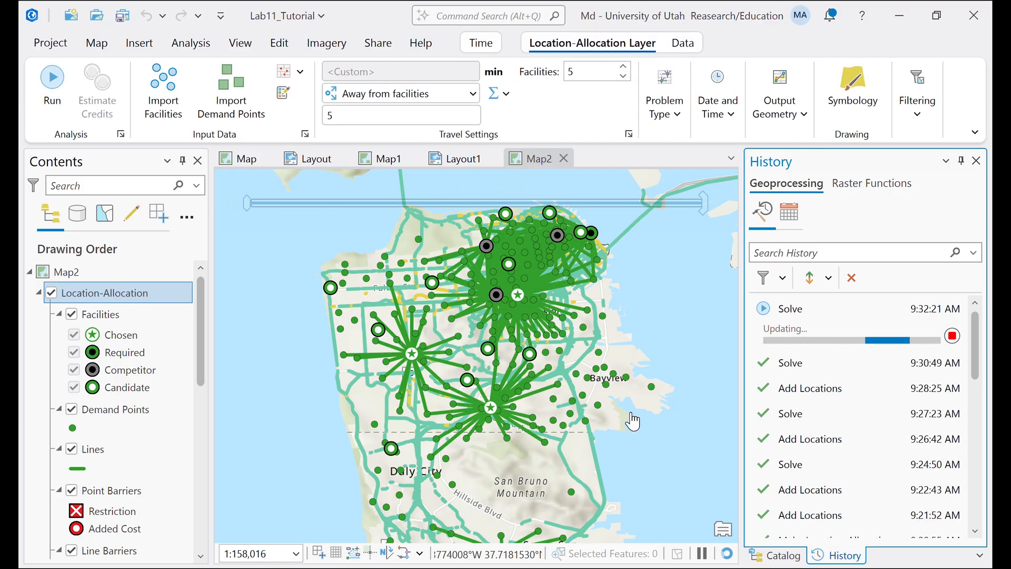
left_click_drag(664, 464, 643, 286)
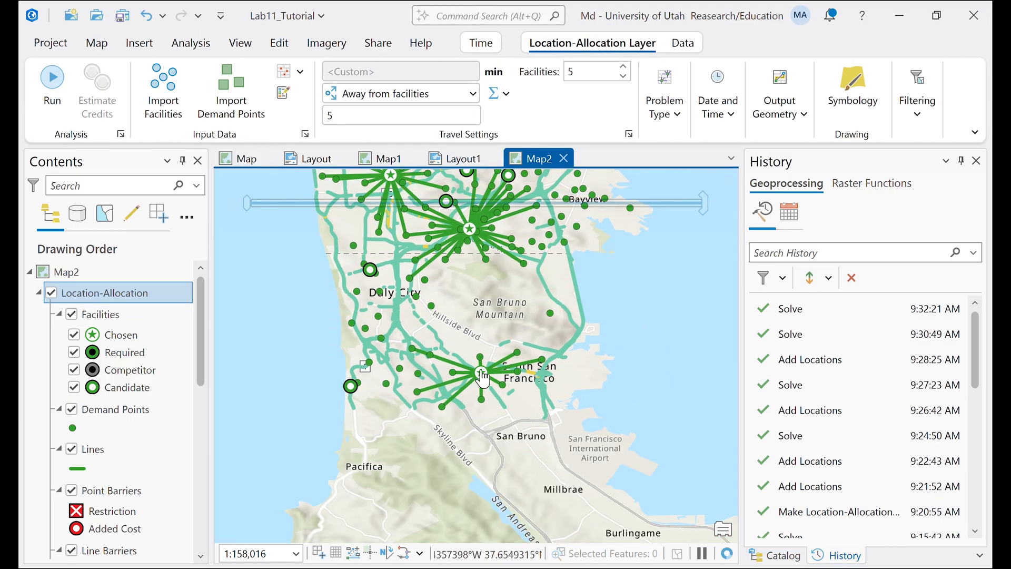
left_click_drag(484, 376, 533, 509)
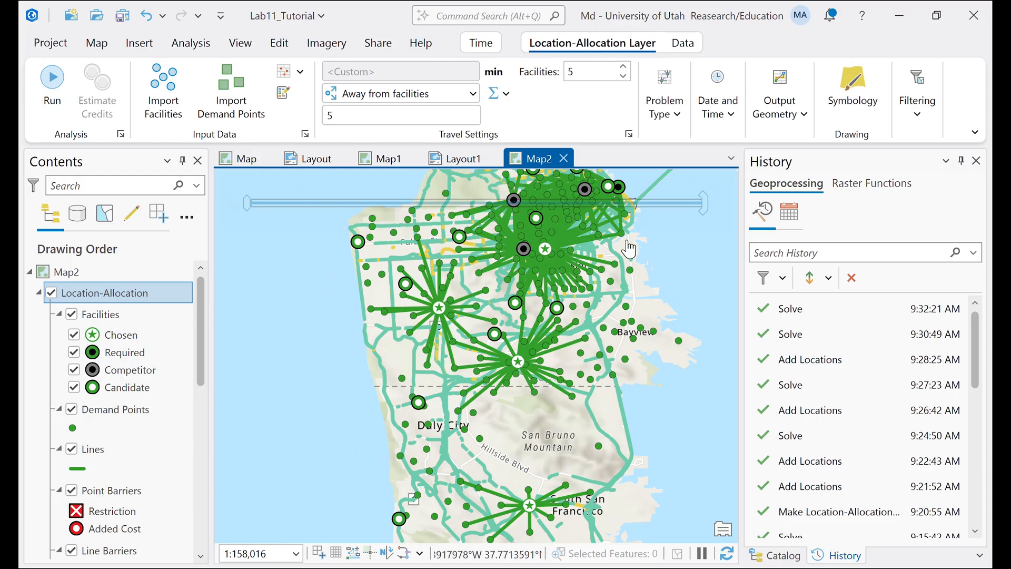
- Create a new ANSI portrait layout with the Letter 8.5" x 11" page size
left_click_drag(690, 355, 686, 487)
left_click_drag(677, 403, 648, 221)
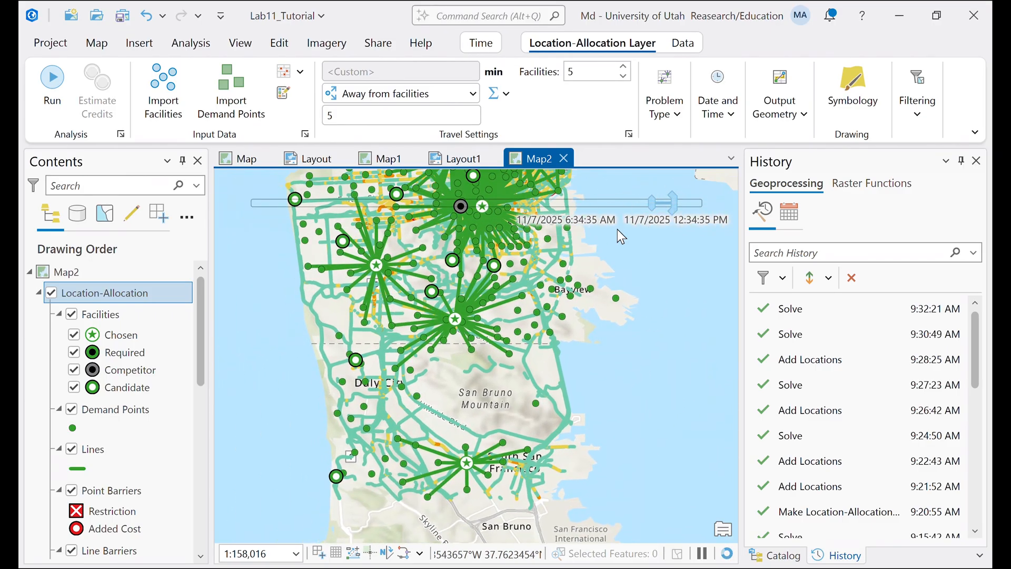
left_click(139, 43)
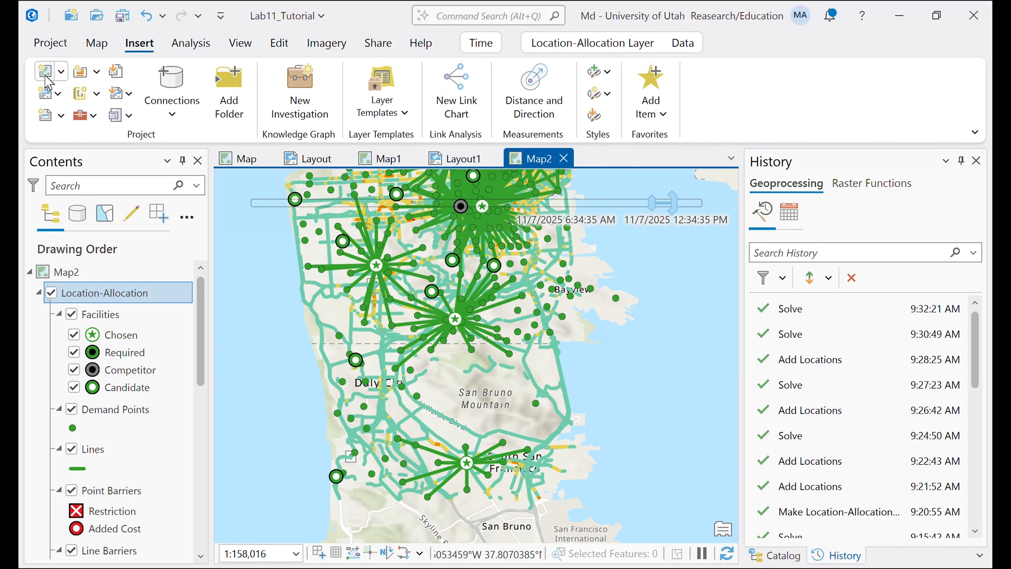
left_click(50, 94)
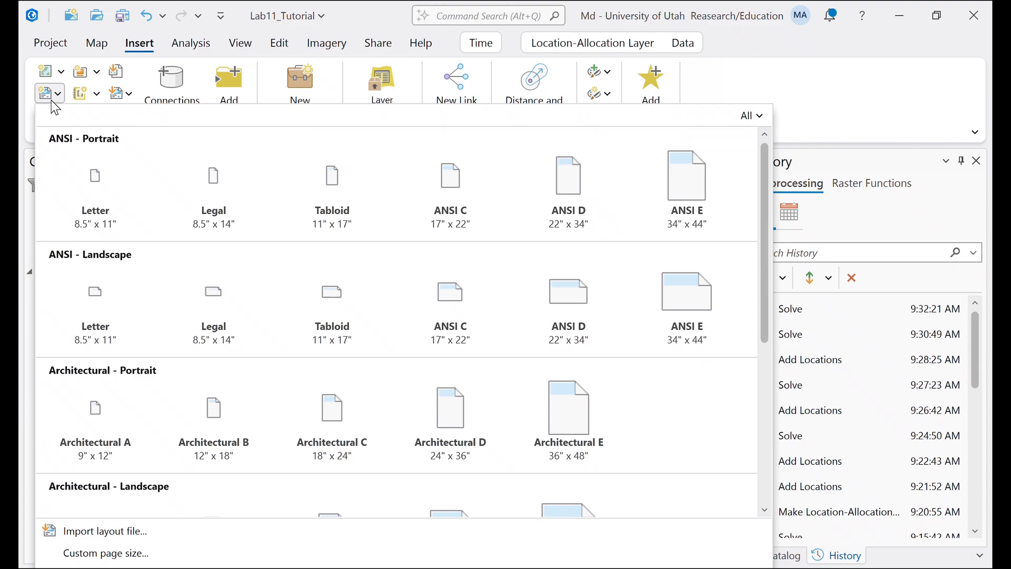
left_click(90, 187)
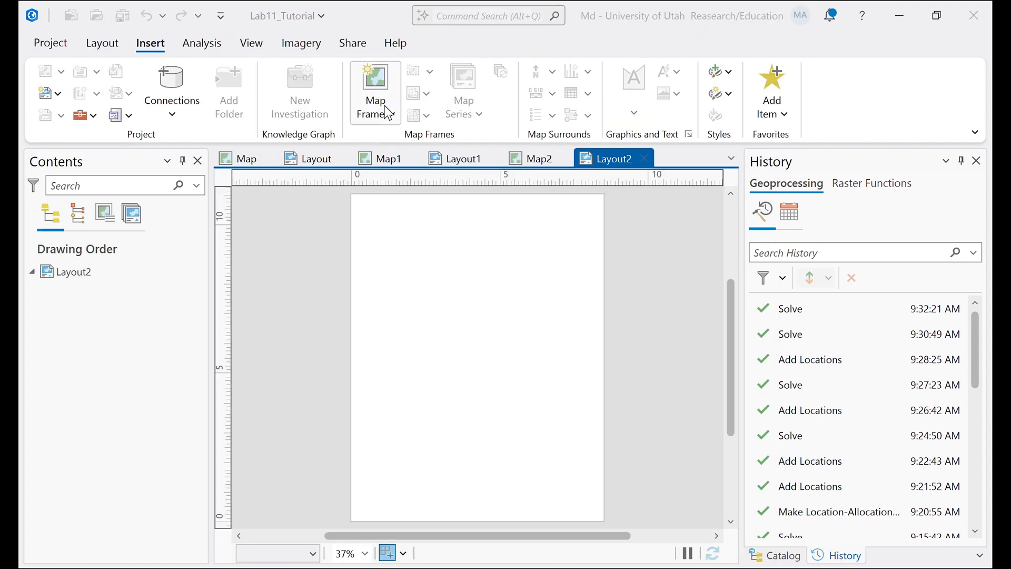
- Add a map frame of Map2 to the layout page, about 7.5 by 8.3 inches, leaving space below it
left_click(388, 113)
scroll(511, 415, "down", 5)
left_click(528, 416)
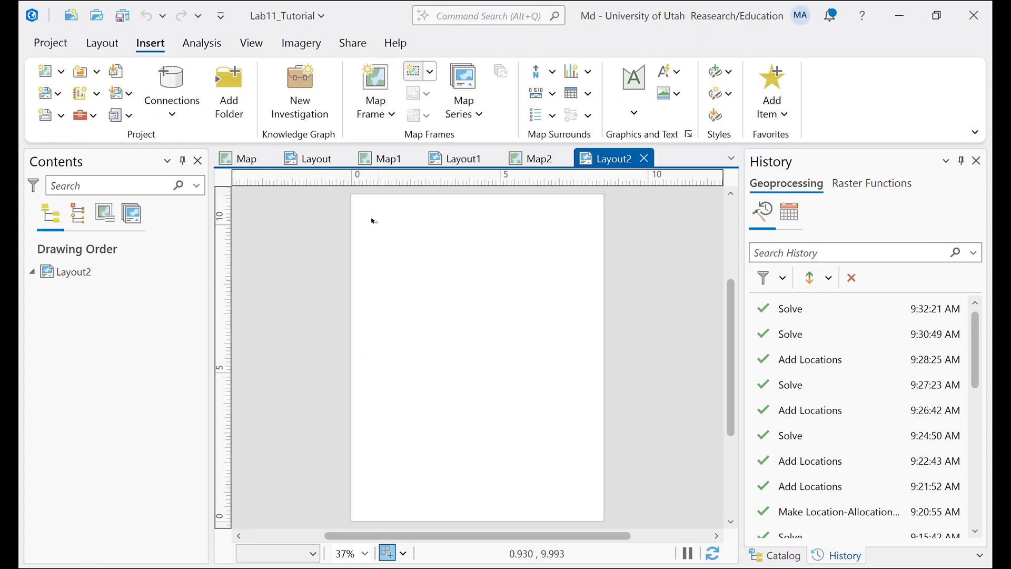
left_click_drag(368, 216, 588, 463)
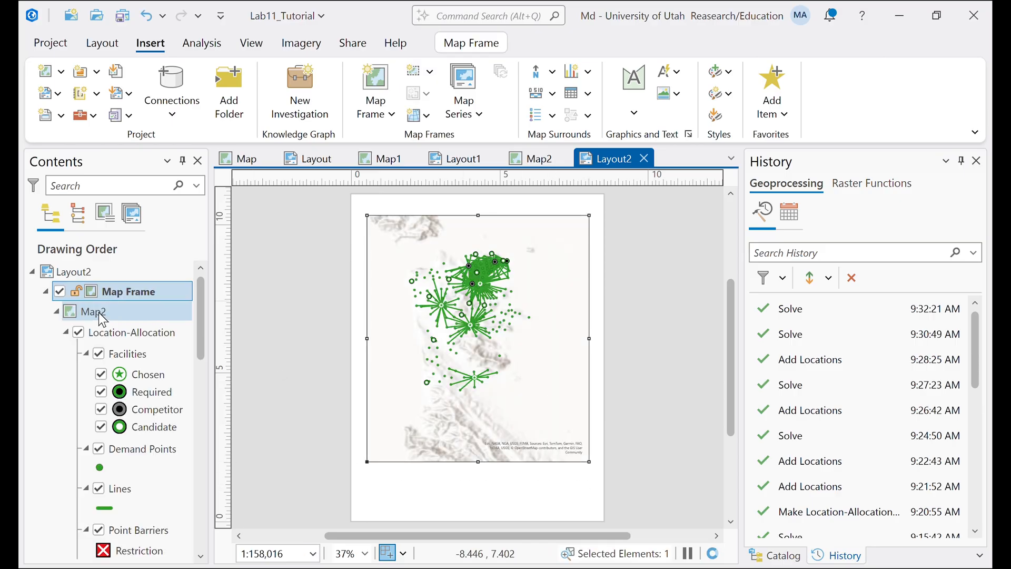
- Zoom the layout's map frame to the extent of the Location-Allocation layer
left_click(125, 332)
right_click(125, 329)
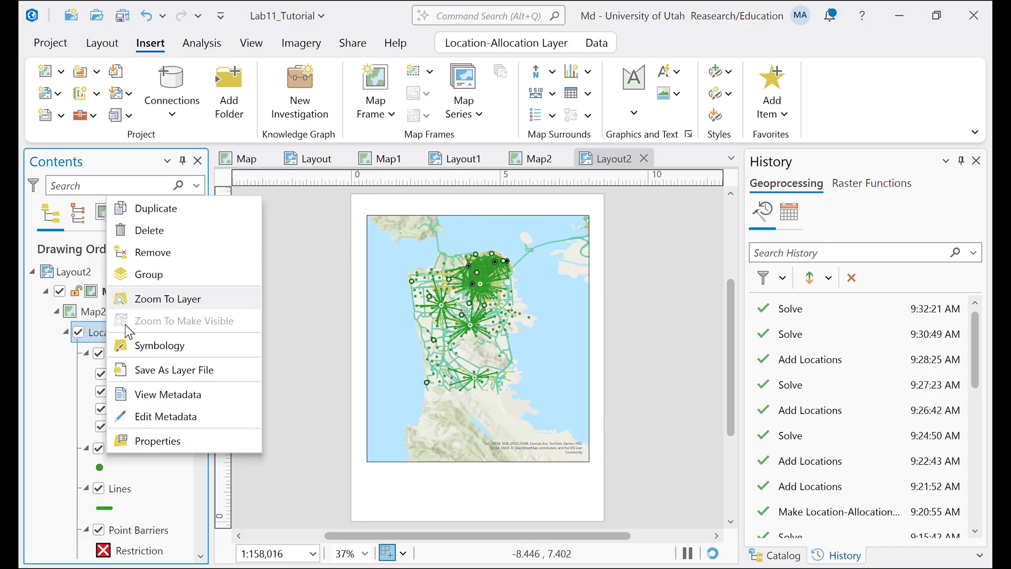
left_click(161, 301)
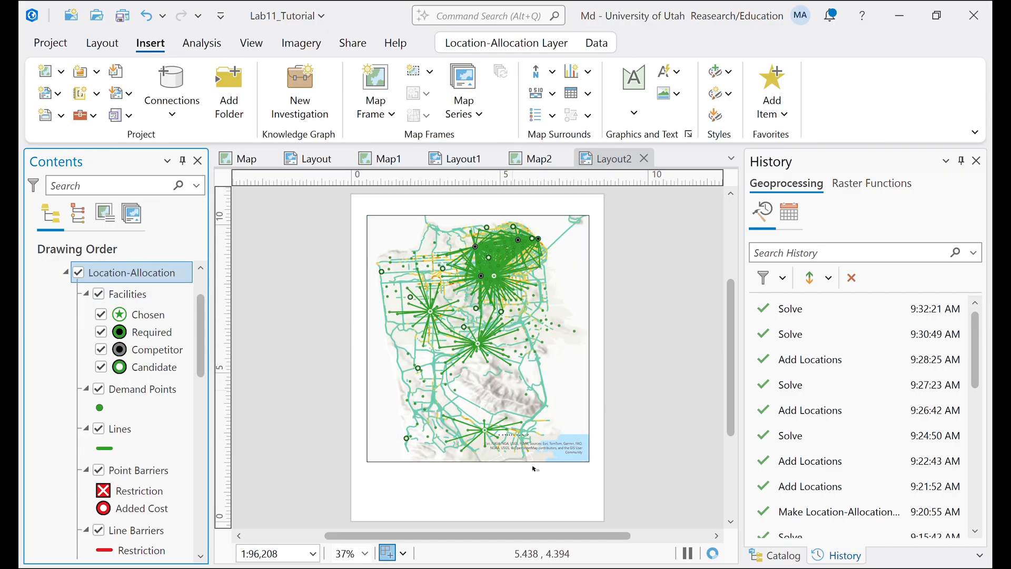
- Switch to the lab PDF, review the three items in its Deliverables list, and return to ArcGIS Pro
key("alt+Tab")
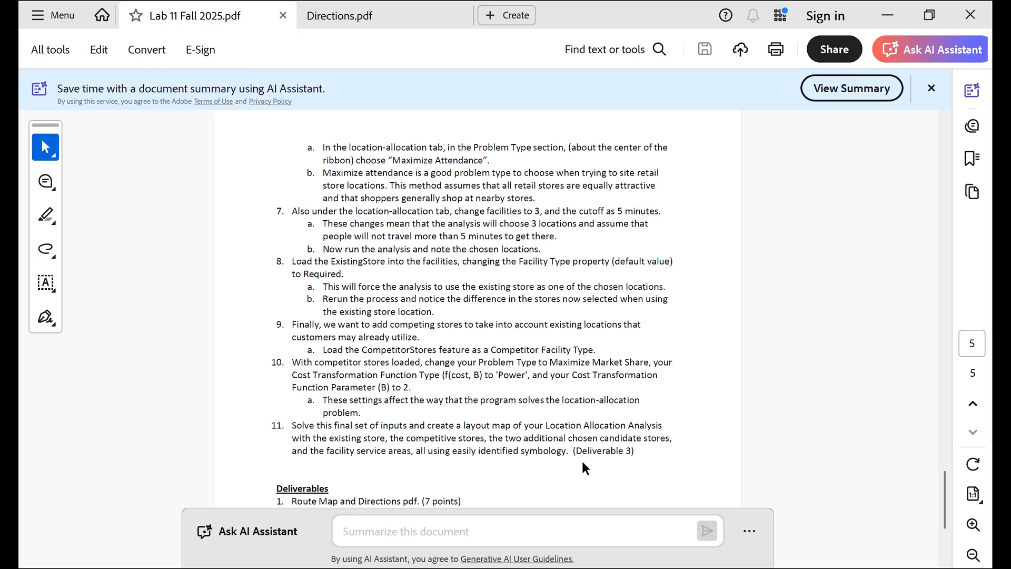
scroll(581, 457, "down", 2)
left_click_drag(291, 433, 421, 435)
left_click_drag(296, 449, 455, 452)
left_click_drag(290, 461, 438, 459)
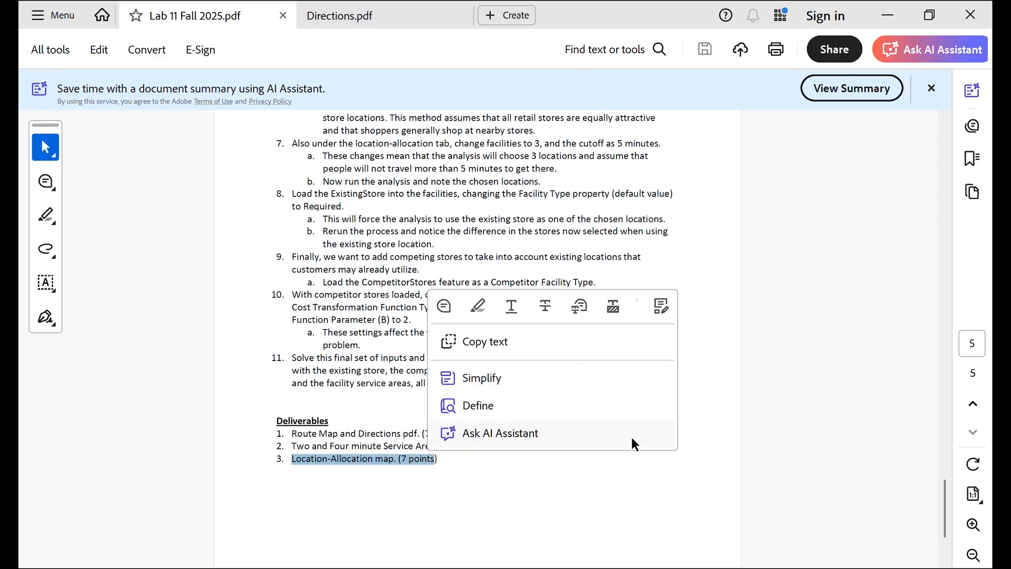
left_click(810, 335)
left_click_drag(944, 508, 919, 141)
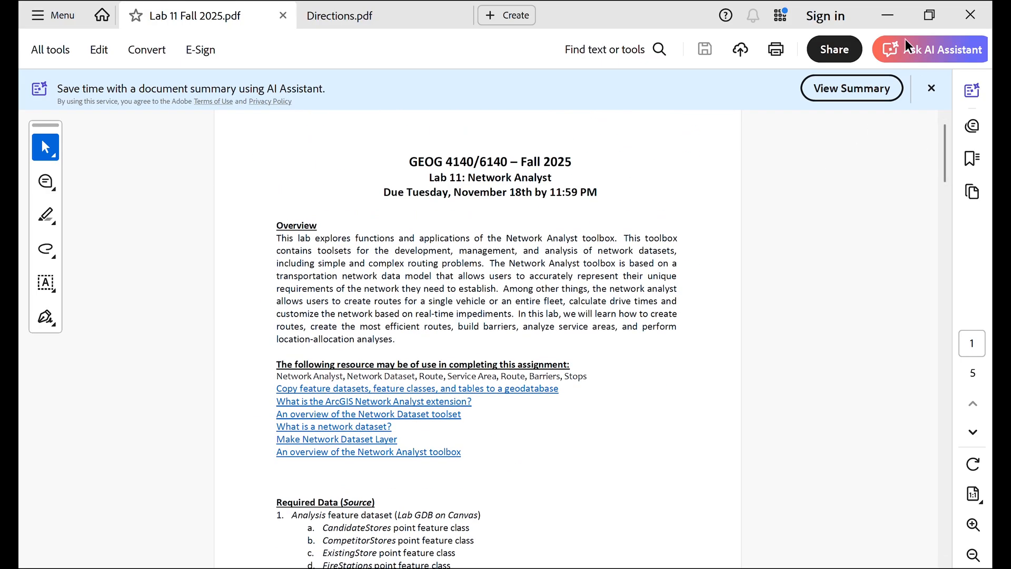
left_click(888, 16)
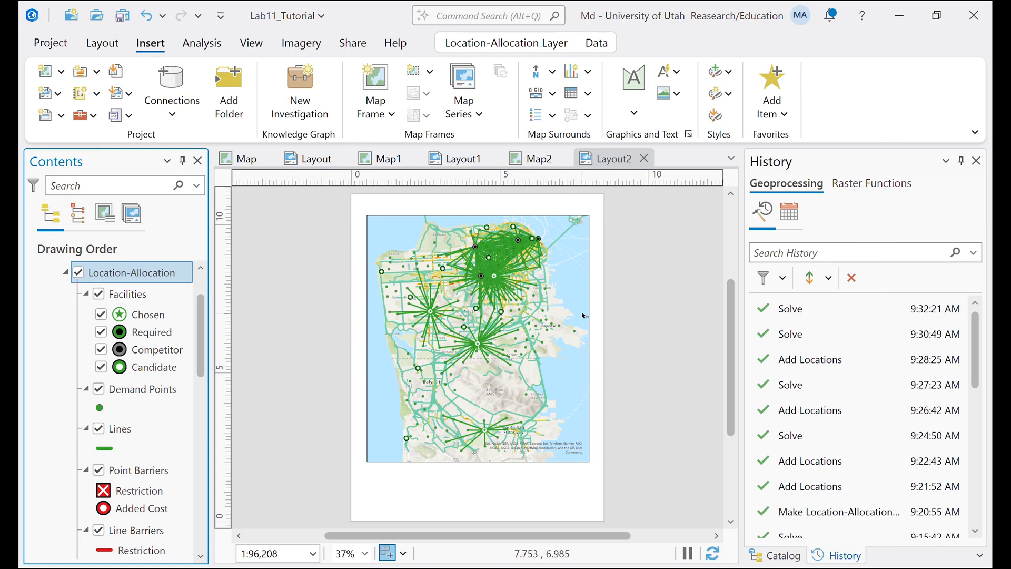